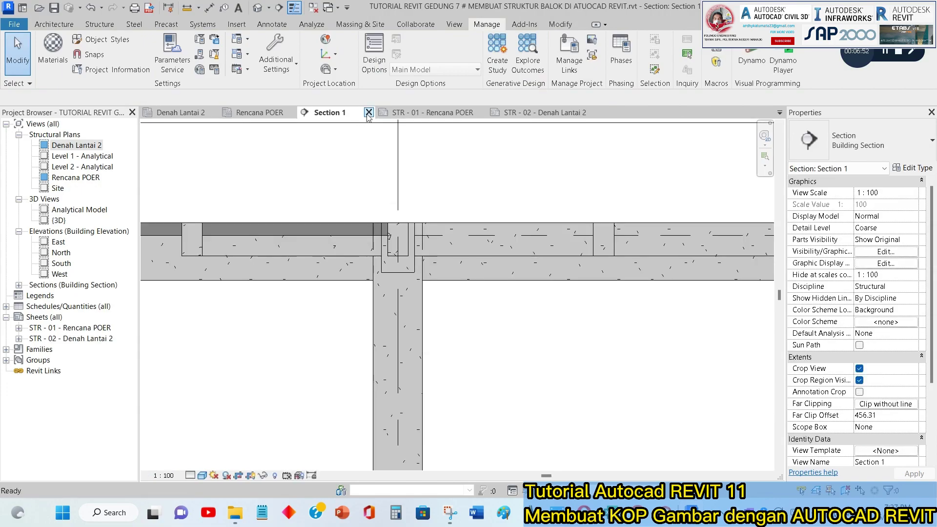
- Close the Section 1 and Rencana POER views, and tile the remaining open views side by side
left_click(289, 115)
left_click(294, 113)
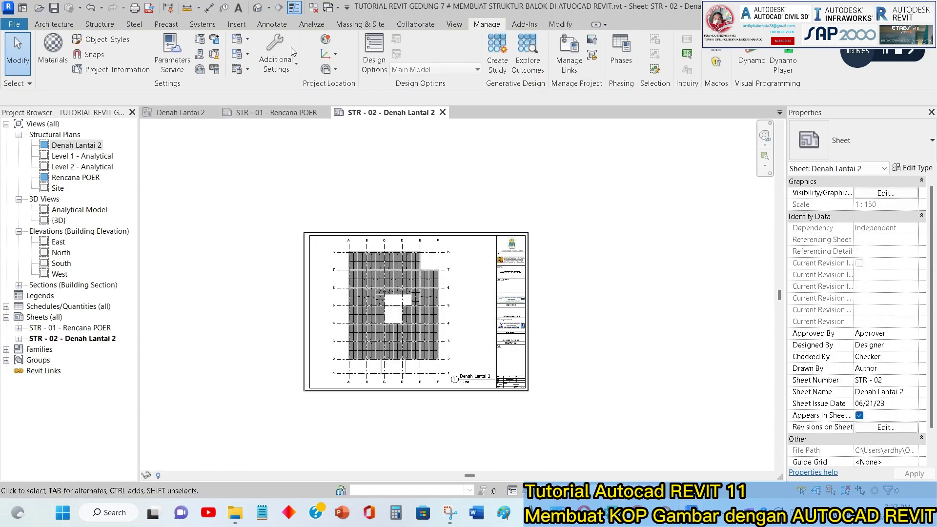
left_click(458, 26)
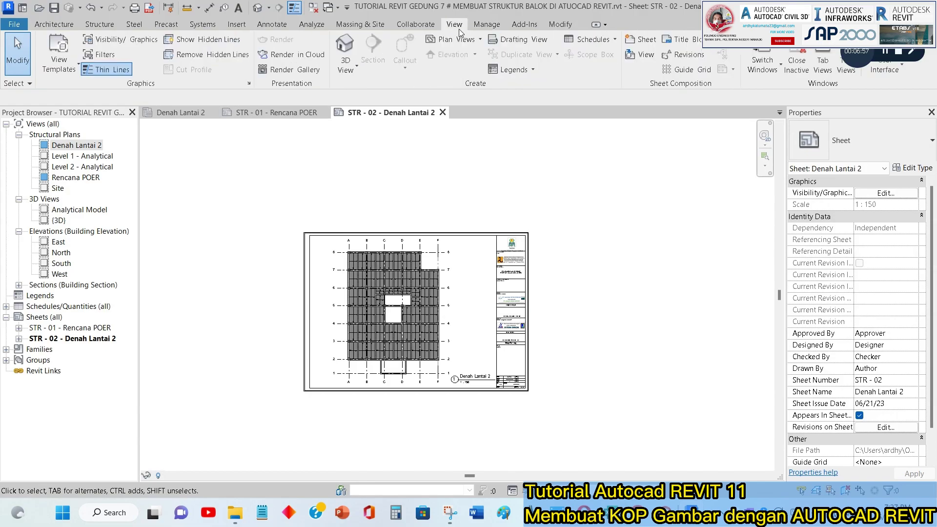
left_click_drag(850, 56, 845, 129)
left_click(845, 64)
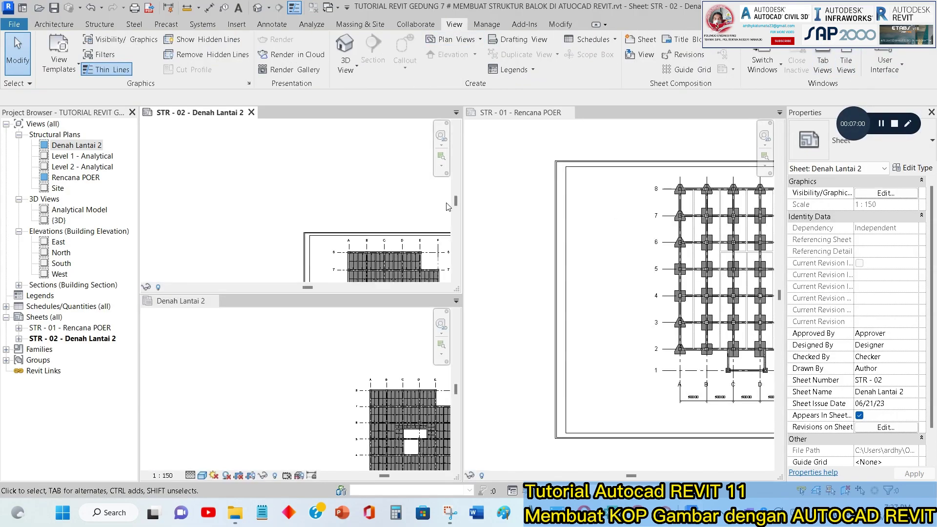
- Examine the STR - 02 sheet and the Denah Lantai 2 structural plan in their tiled views
scroll(329, 180, "down", 1)
middle_click_drag(330, 181, 229, 121)
scroll(228, 121, "down", 1)
scroll(322, 209, "up", 2)
left_click(325, 361)
scroll(324, 361, "down", 1)
middle_click_drag(415, 401, 288, 367)
scroll(298, 368, "up", 1)
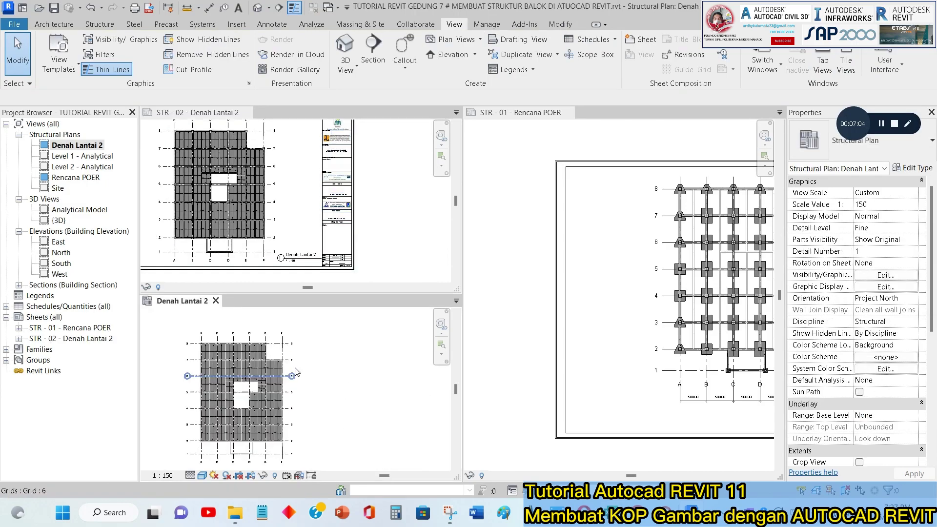
- Examine the title block and plan layout on the STR - 01 - Rencana POER sheet, and compare it with sheet STR - 02
left_click(545, 299)
scroll(727, 247, "down", 2)
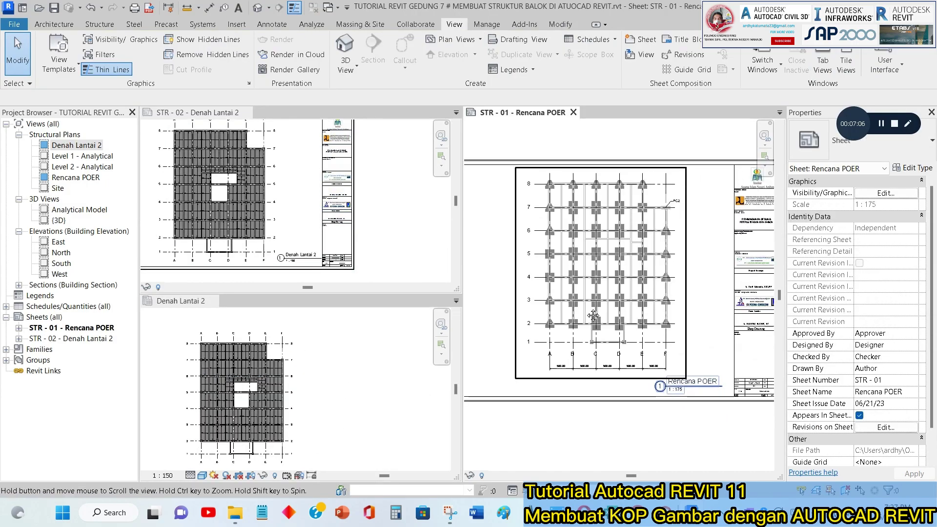
scroll(695, 227, "up", 1)
middle_click_drag(632, 205, 649, 223)
scroll(632, 205, "up", 1)
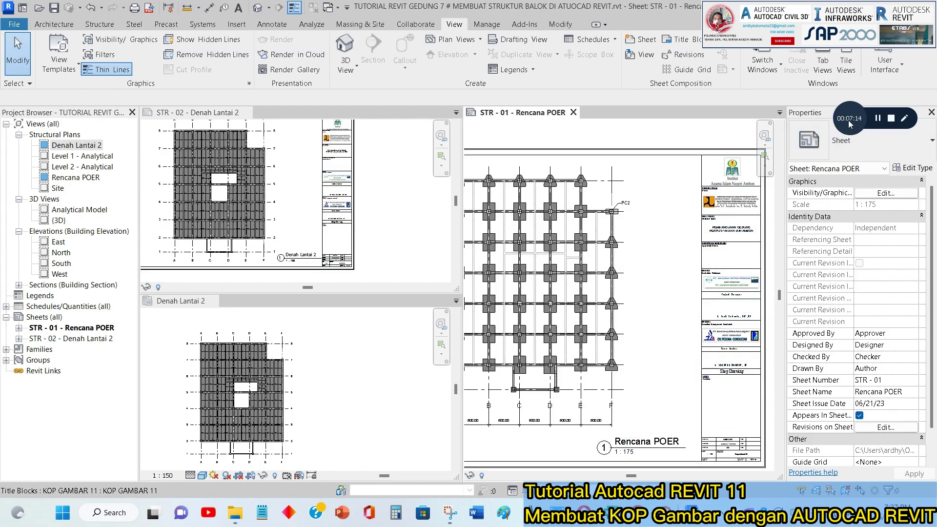
left_click(378, 182)
mouse_move(379, 181)
middle_mouse_down()
mouse_move(404, 204)
mouse_move(401, 191)
middle_mouse_up()
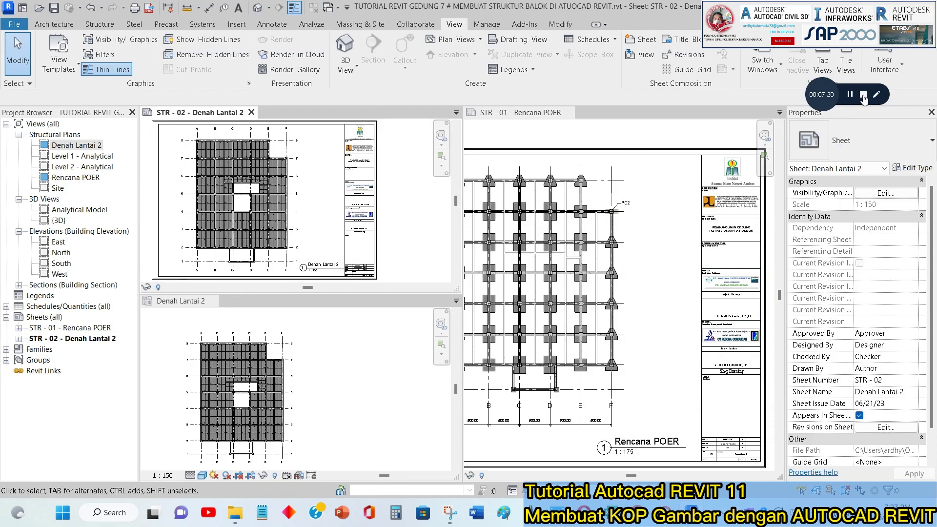
left_click(863, 96)
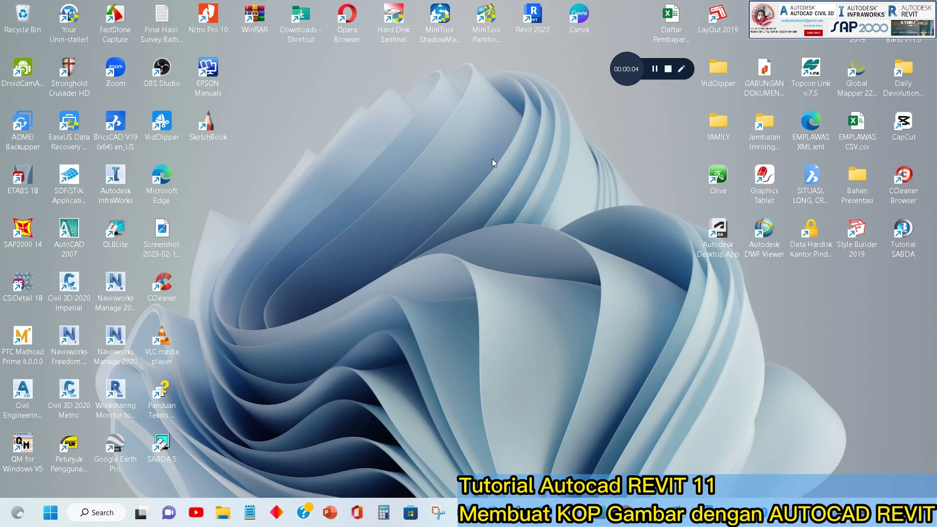
right_click(488, 159)
left_click(525, 215)
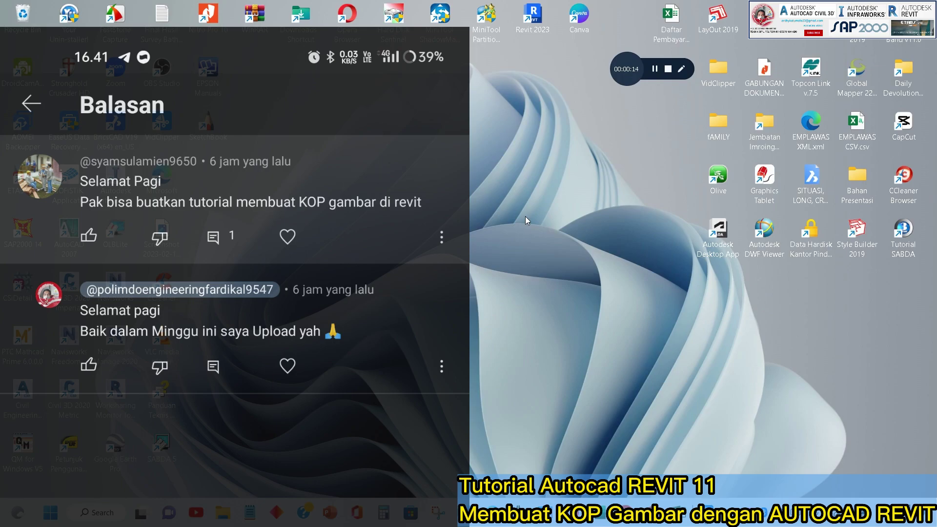
- Switch to BricsCAD and examine the logo, owner, project name, contractor and consultant boxes of the KOPCONTOH - Copy title block
key("alt+Tab")
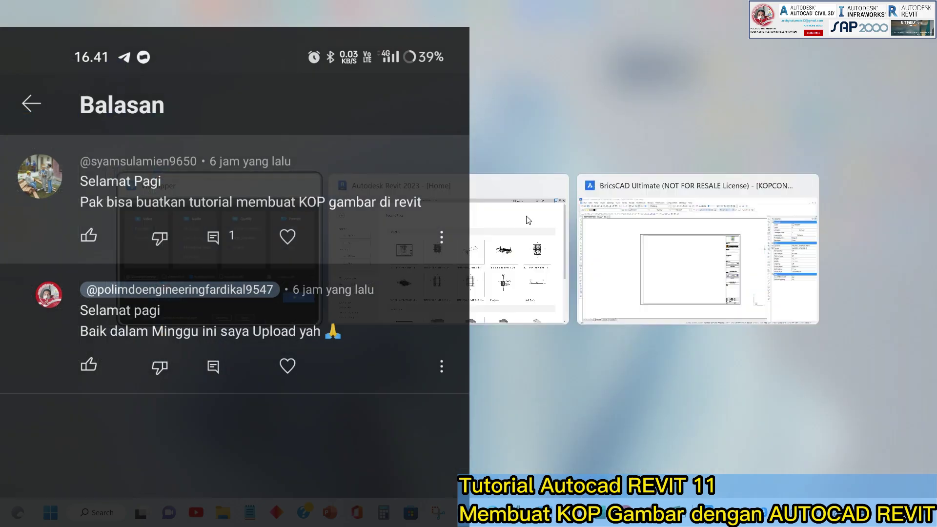
key("alt+Tab")
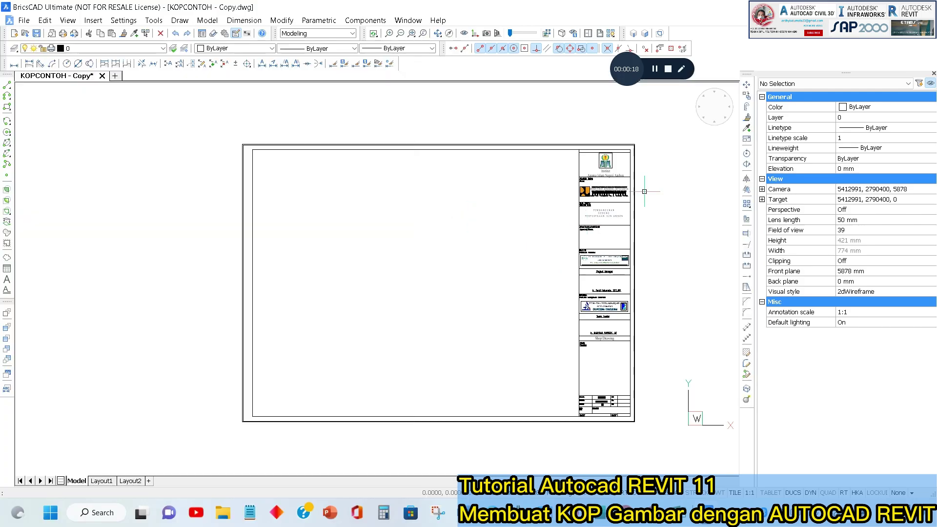
scroll(610, 173, "up", 6)
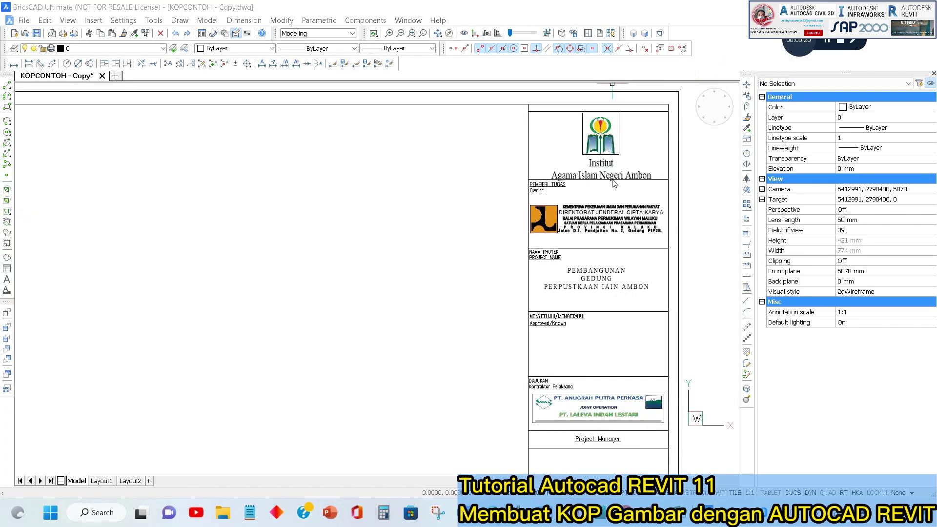
left_click(423, 170)
scroll(253, 195, "down", 5)
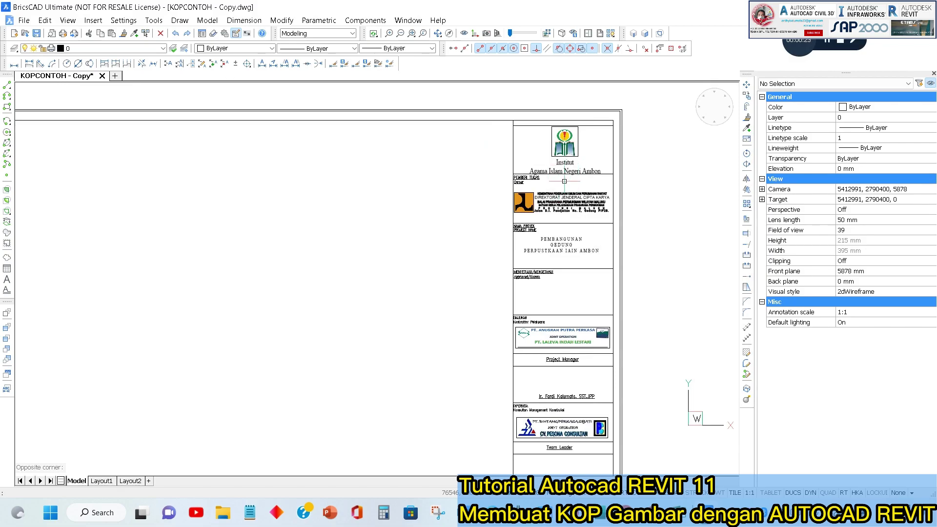
scroll(532, 220, "up", 3)
scroll(535, 248, "down", 3)
middle_click_drag(534, 247, 587, 216)
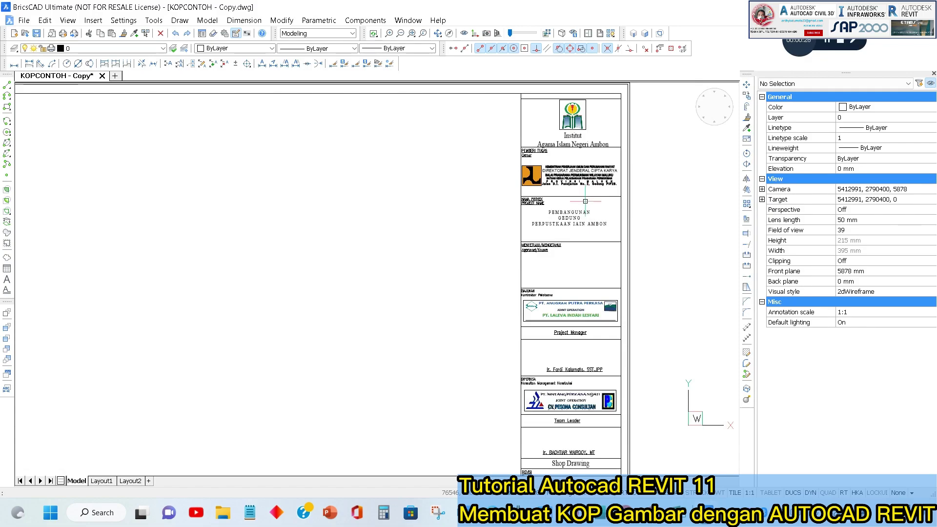
scroll(651, 231, "up", 2)
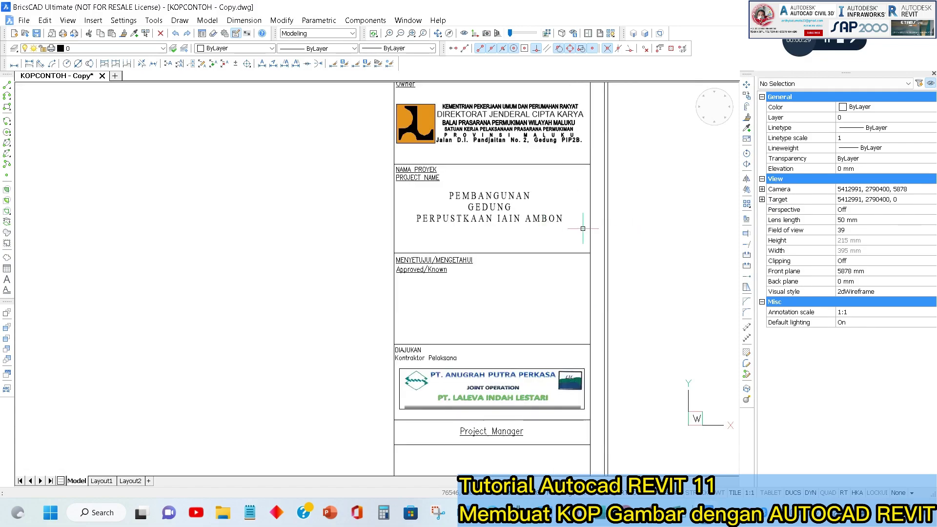
scroll(529, 206, "down", 1)
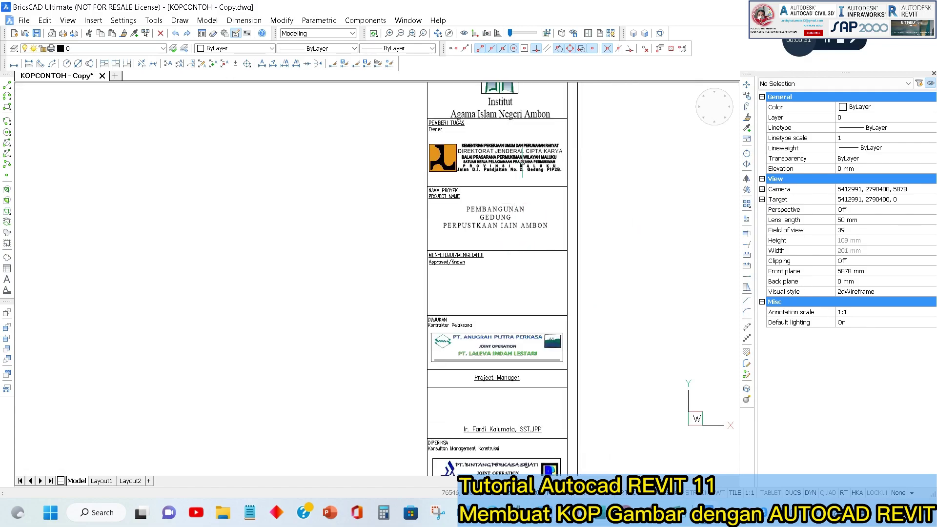
middle_click_drag(506, 375, 498, 213)
mouse_move(525, 363)
middle_mouse_down()
mouse_move(531, 336)
mouse_move(503, 317)
middle_mouse_up()
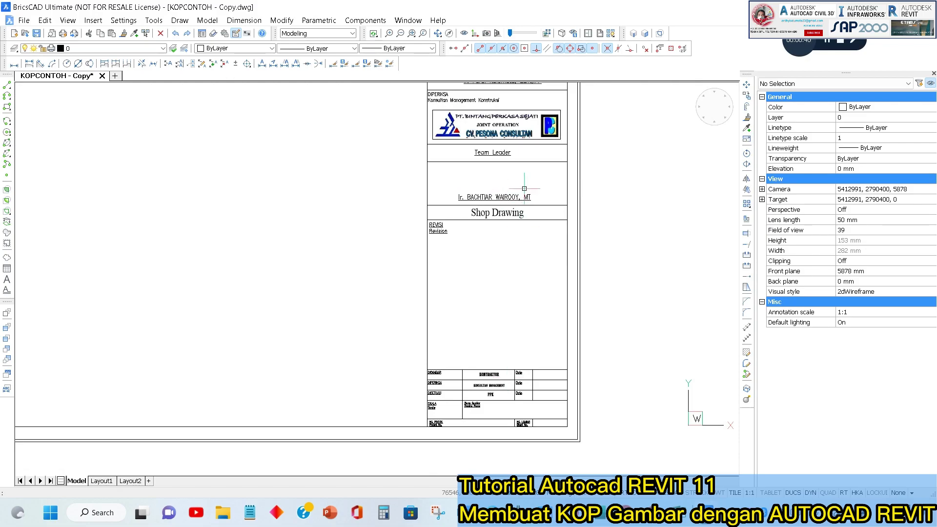
middle_click_drag(530, 171, 498, 308)
middle_click_drag(505, 361, 510, 170)
- Examine the approval, date, scale, drawing name and sheet number cells at the base of the title block, including the whole sheet frame
scroll(439, 357, "up", 4)
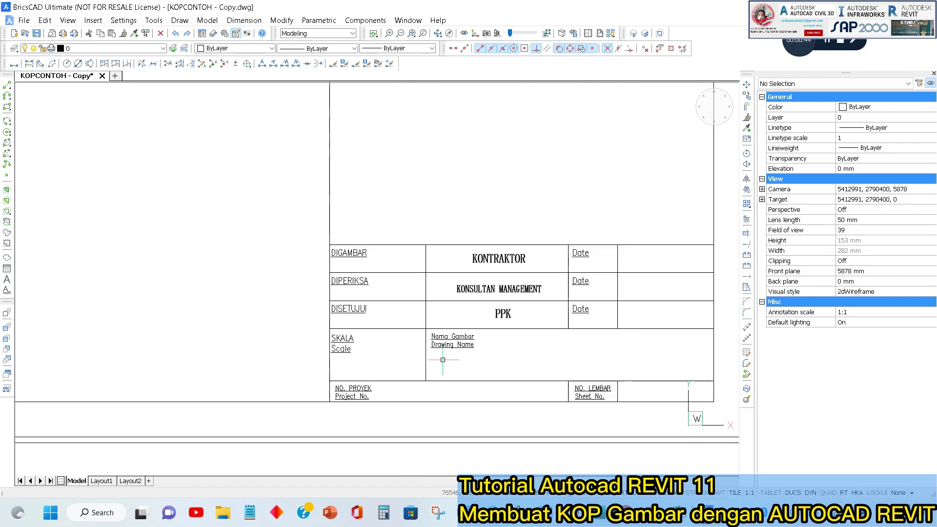
mouse_move(547, 303)
middle_mouse_down()
mouse_move(532, 335)
mouse_move(529, 323)
middle_mouse_up()
scroll(355, 372, "up", 1)
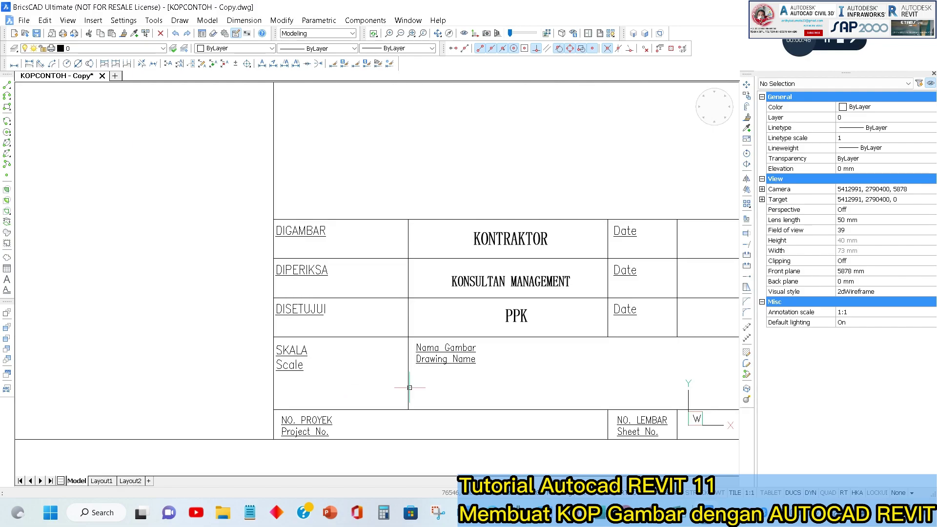
middle_click_drag(409, 387, 349, 355)
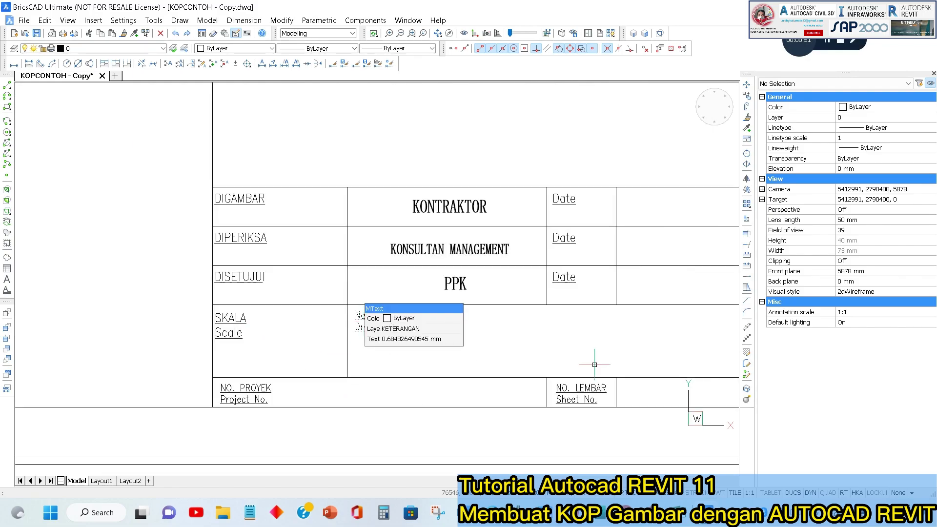
scroll(633, 389, "down", 1)
middle_click_drag(633, 389, 545, 371)
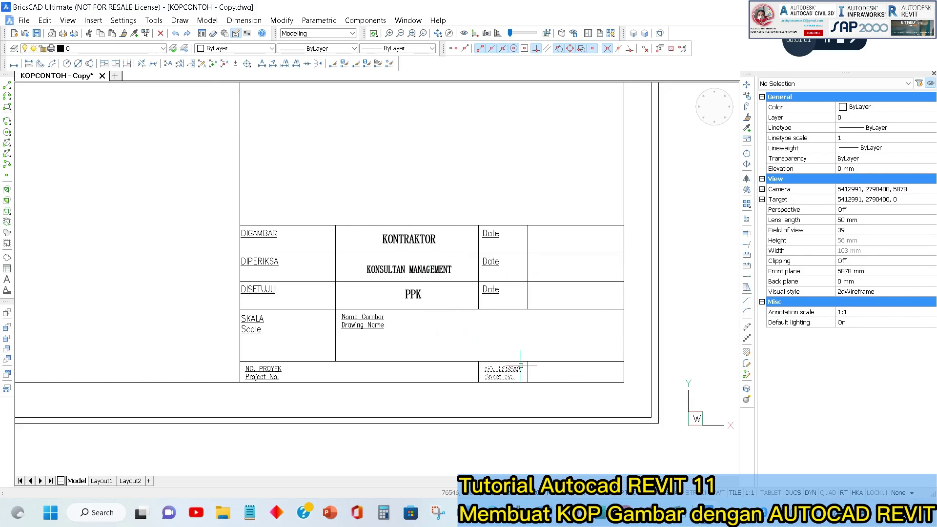
left_click(570, 382)
scroll(571, 294, "down", 10)
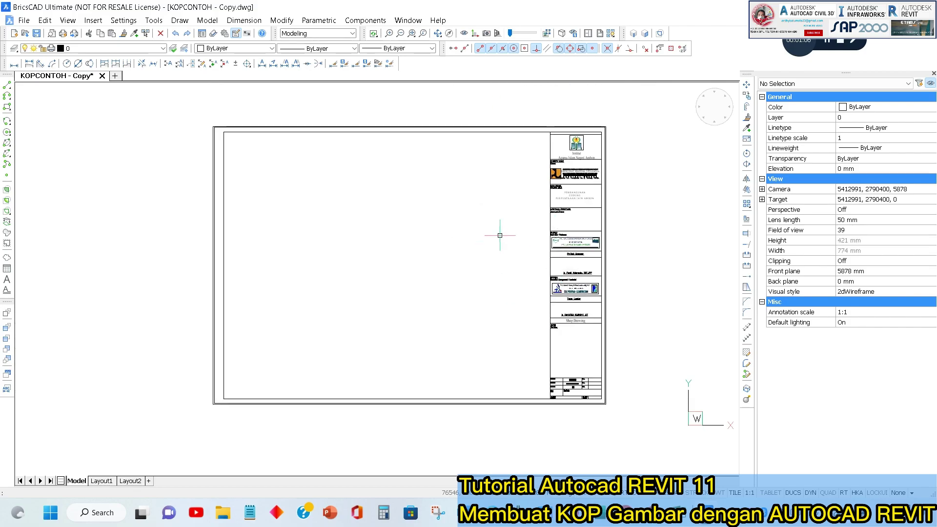
middle_click_drag(463, 196, 451, 230)
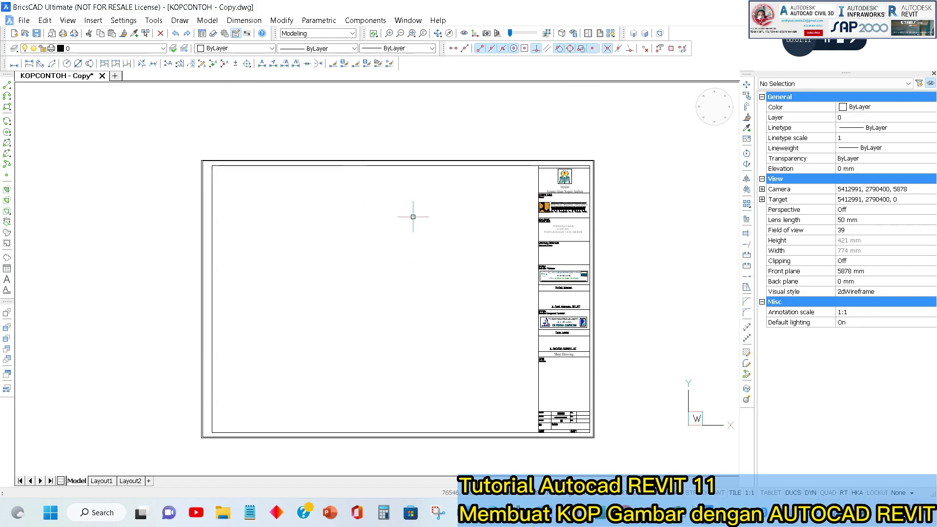
type("LI")
key("Return")
scroll(215, 172, "up", 5)
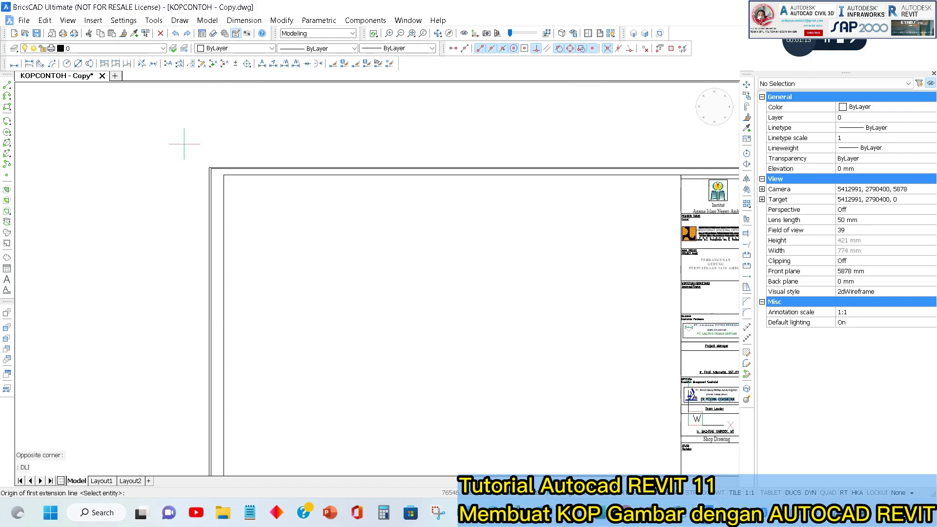
left_click(215, 184)
scroll(141, 139, "down", 7)
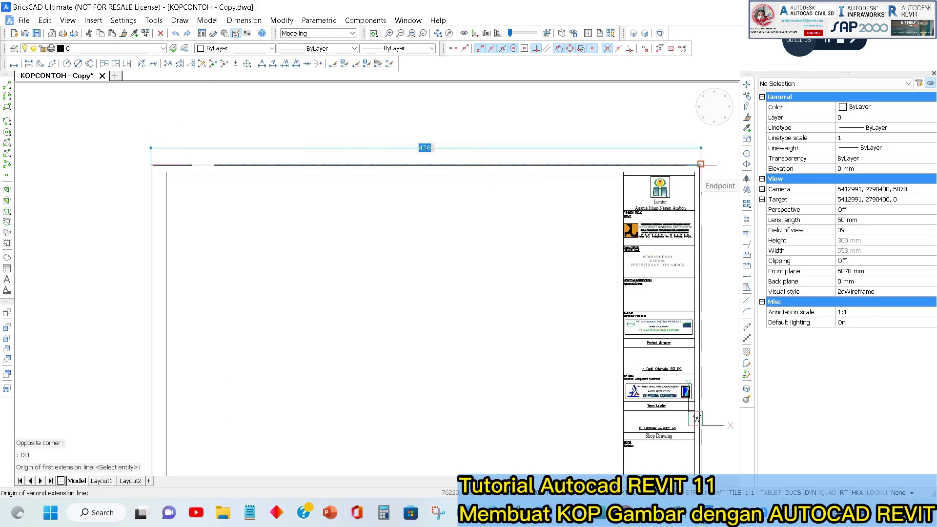
scroll(703, 162, "up", 5)
left_click(703, 162)
scroll(702, 162, "down", 7)
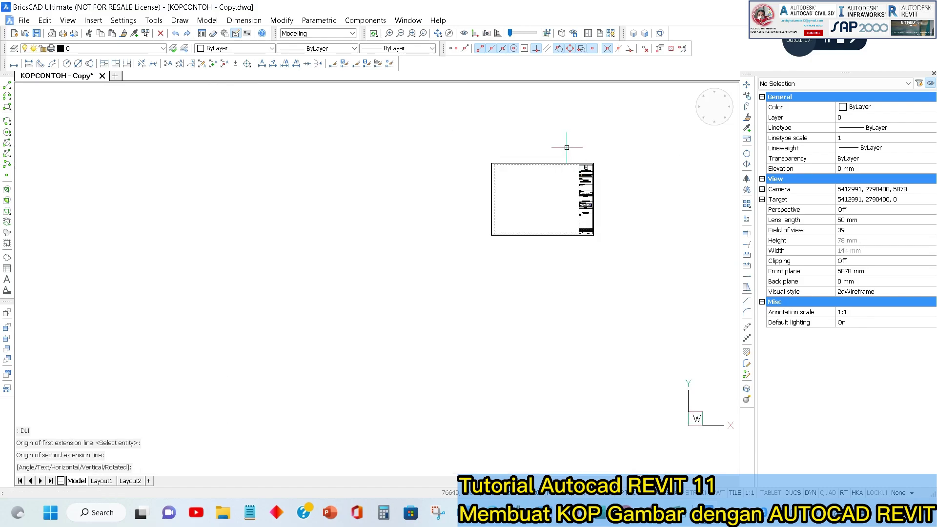
scroll(580, 156, "up", 3)
left_click(371, 155)
- Add a linear dimension for the overall width of the outer sheet frame, between its two upper corners
type("DLI")
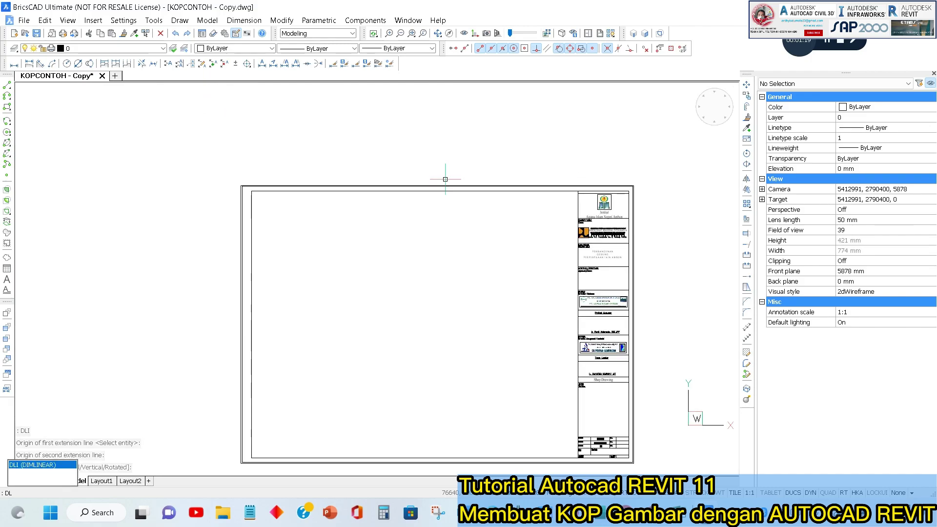
key("Return")
scroll(242, 186, "up", 3)
left_click(230, 182)
scroll(369, 161, "down", 2)
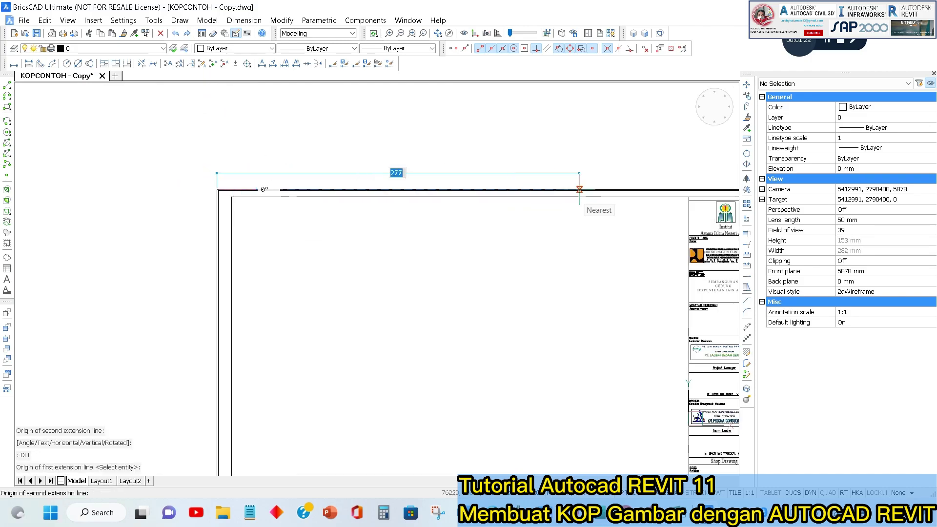
scroll(534, 215, "up", 1)
scroll(540, 217, "up", 3)
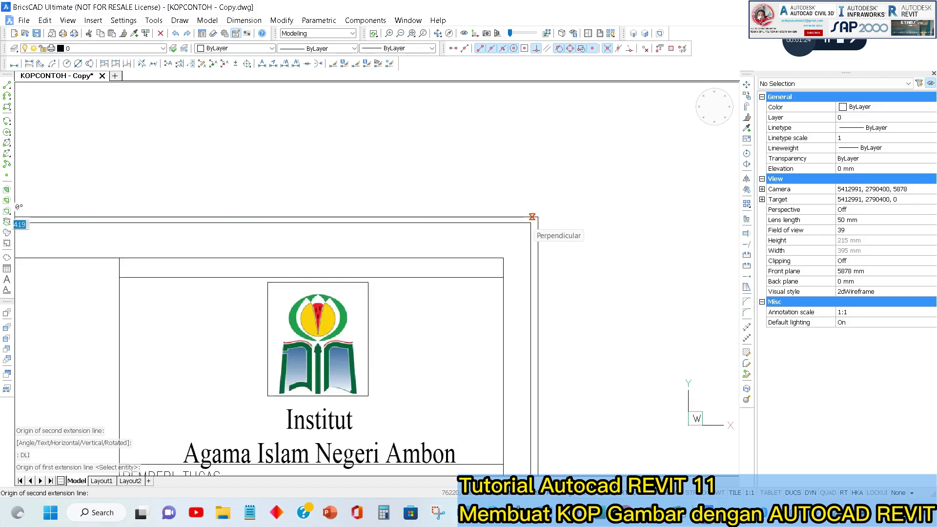
left_click(540, 218)
scroll(586, 188, "down", 6)
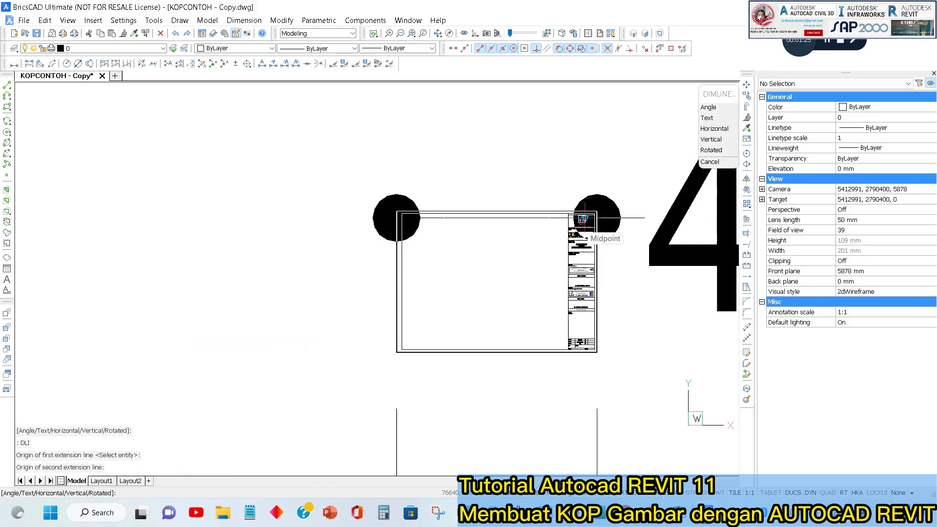
scroll(553, 189, "down", 2)
left_click(604, 251)
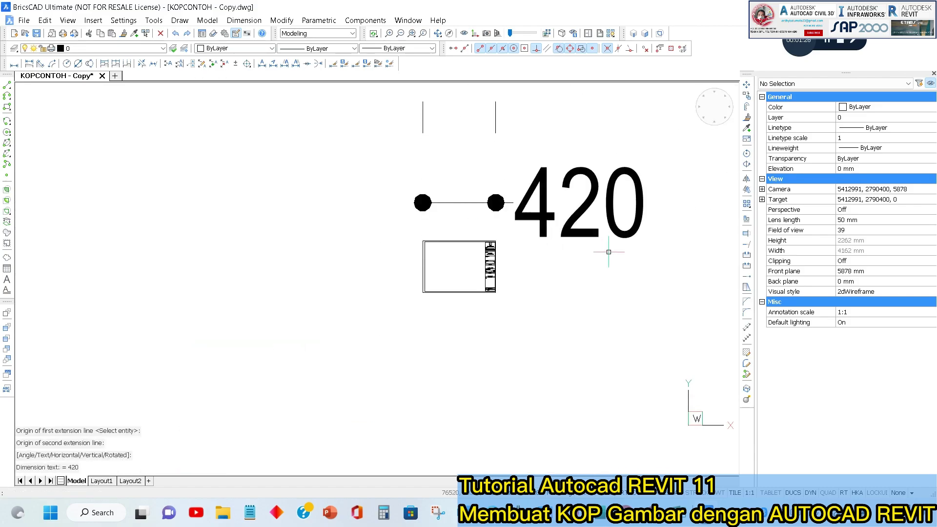
- Set the arrow size of the frame's width dimension to 1
left_click(869, 291)
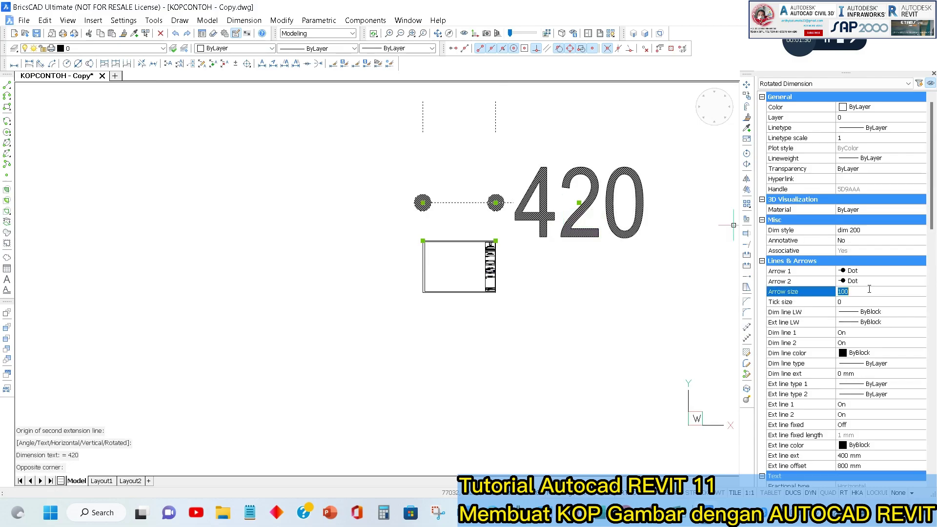
type("1")
key("Return")
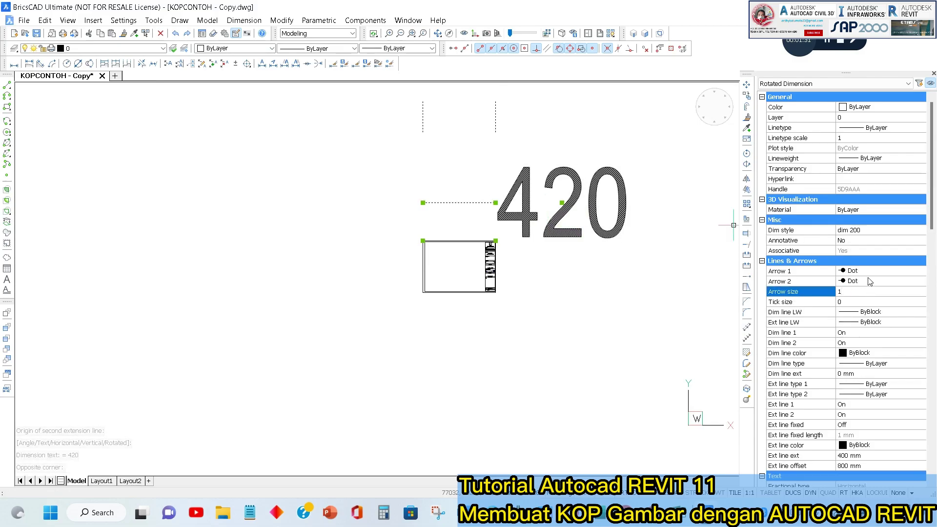
key("Escape")
key("Escape")
- Add a vertical linear dimension for the overall height of the outer sheet frame, beside its left edge
scroll(422, 232, "up", 3)
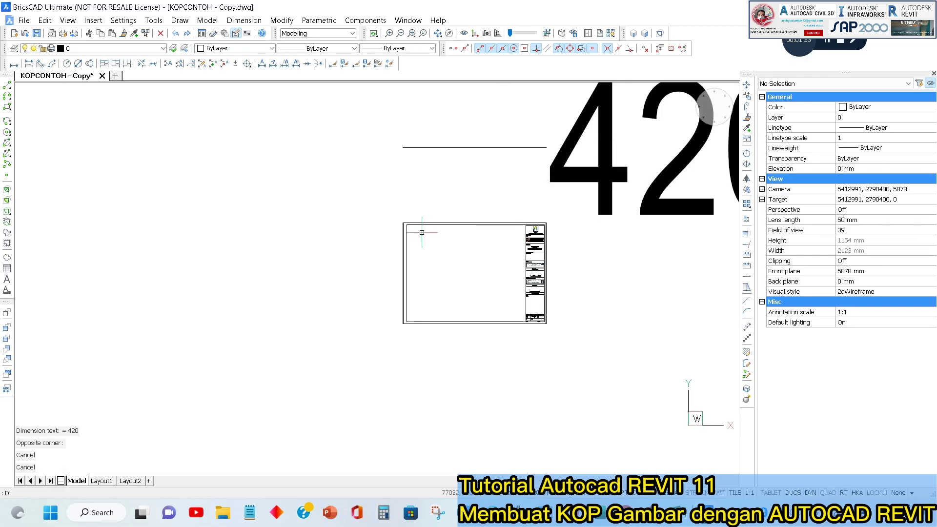
type("dli")
key("Return")
scroll(366, 185, "up", 3)
left_click(372, 185)
scroll(398, 132, "down", 2)
scroll(388, 341, "up", 6)
left_click(416, 308)
scroll(381, 316, "down", 9)
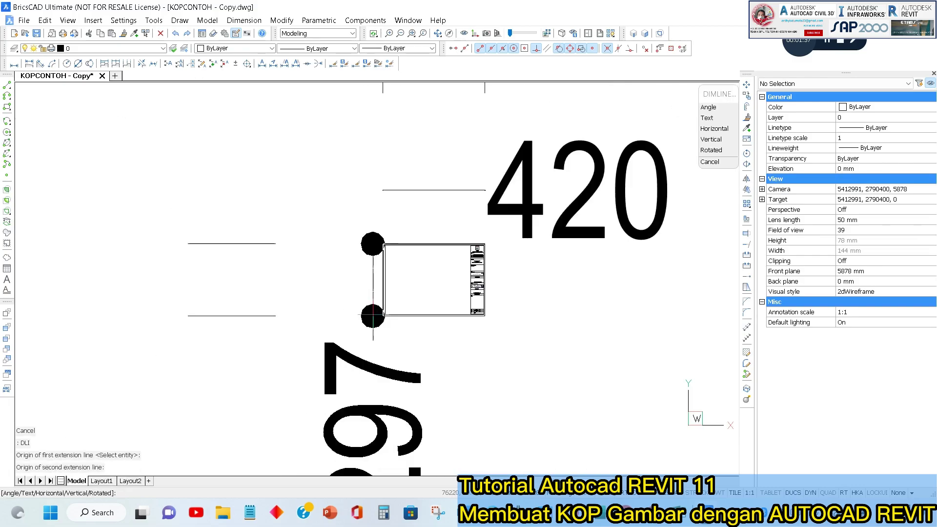
scroll(373, 316, "down", 3)
left_click(345, 313)
scroll(571, 278, "up", 4)
key("Escape")
key("Escape")
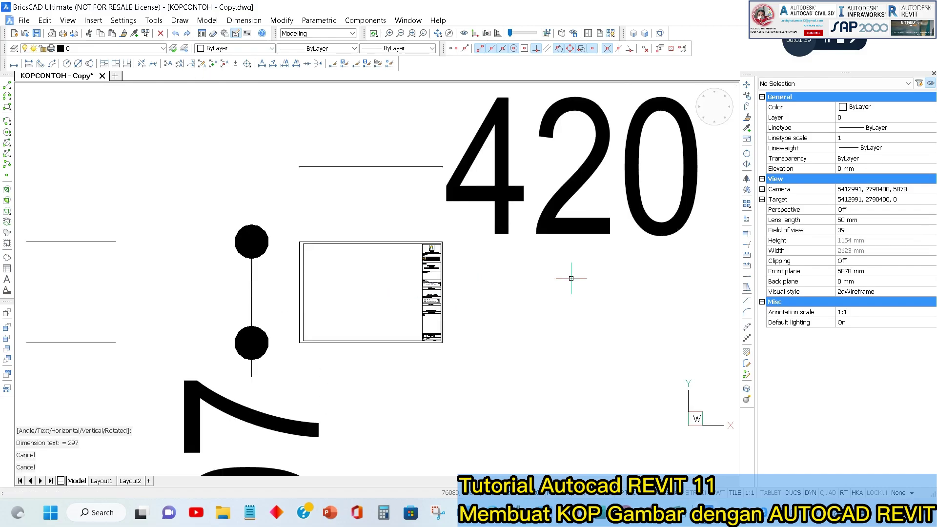
- Delete the width and height dimensions of the sheet frame, keeping the whole title block sheet in view
left_click(571, 278)
left_click(521, 198)
key("Delete")
left_click(309, 371)
left_click(211, 362)
key("Delete")
scroll(439, 260, "up", 2)
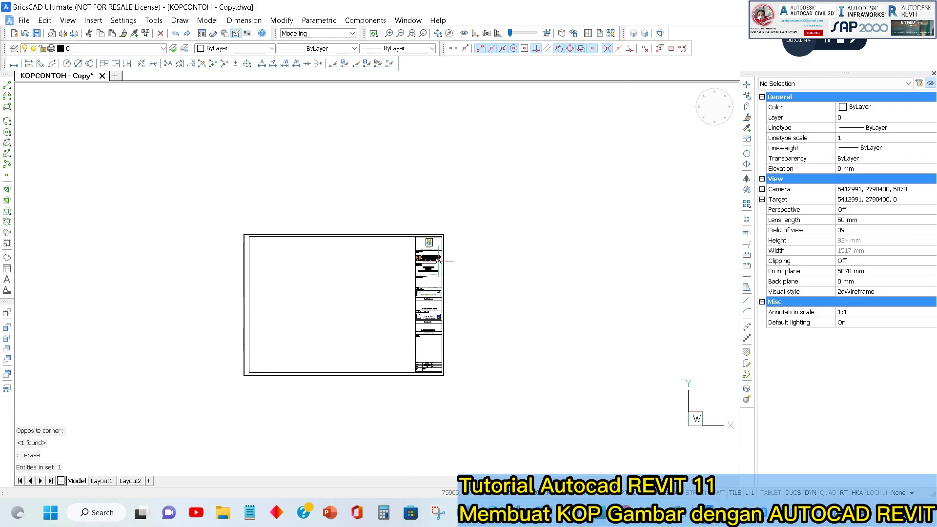
scroll(438, 261, "up", 2)
scroll(517, 218, "up", 2)
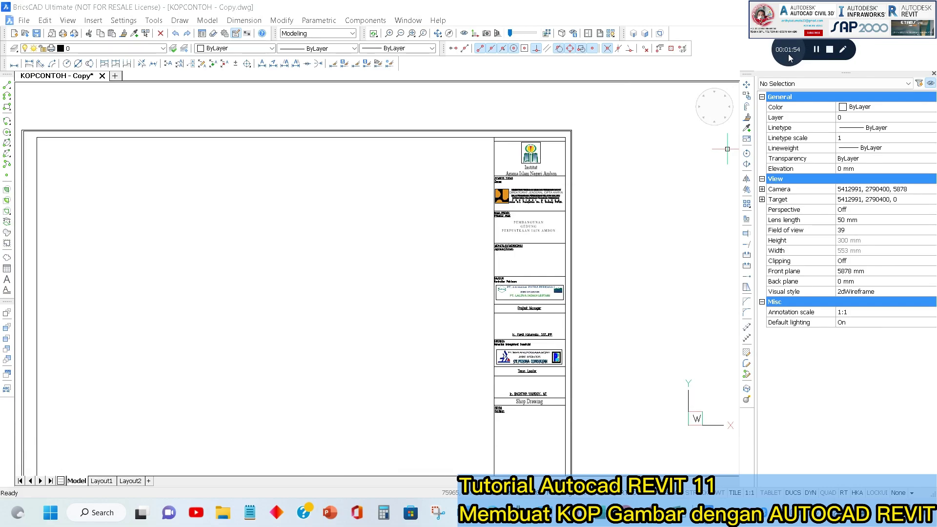
scroll(556, 192, "down", 1)
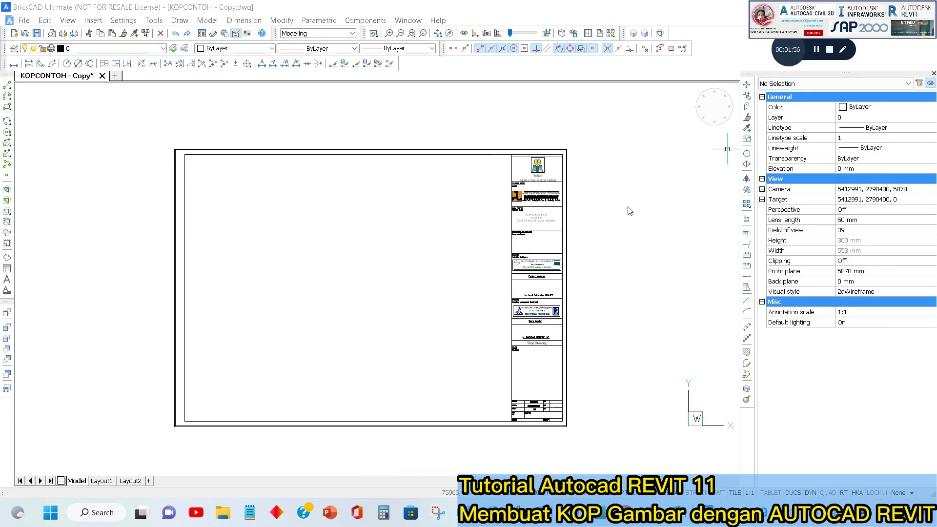
- Switch to Autodesk Revit 2023 and start a new family, bringing up the template file selection
key("alt+Tab")
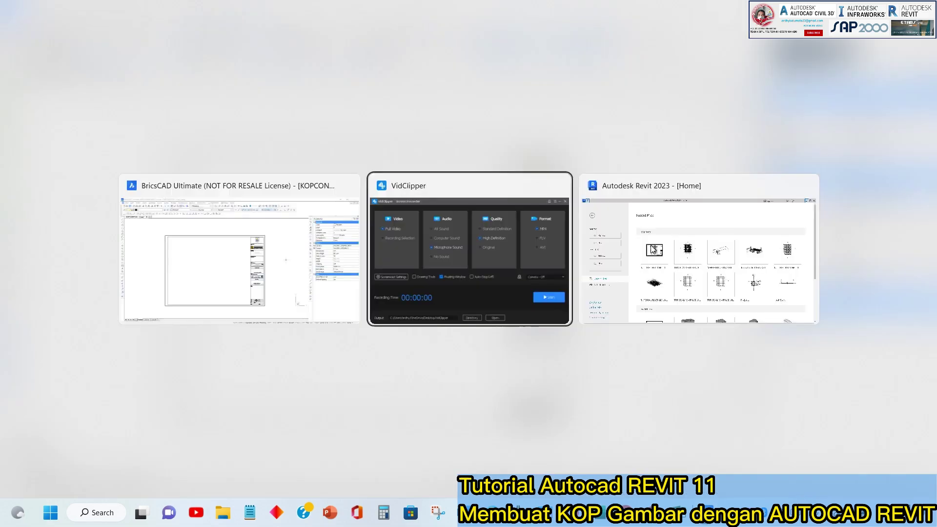
left_click(585, 211)
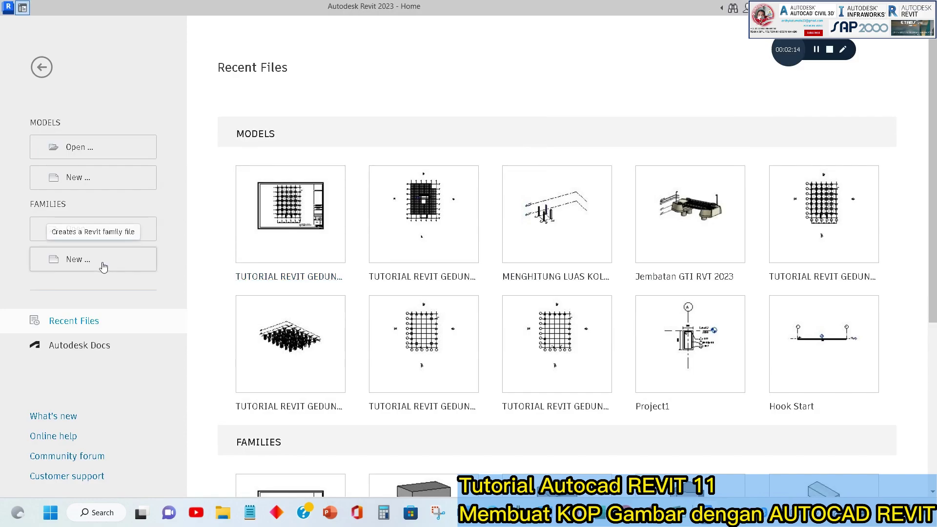
left_click_drag(787, 53, 795, 66)
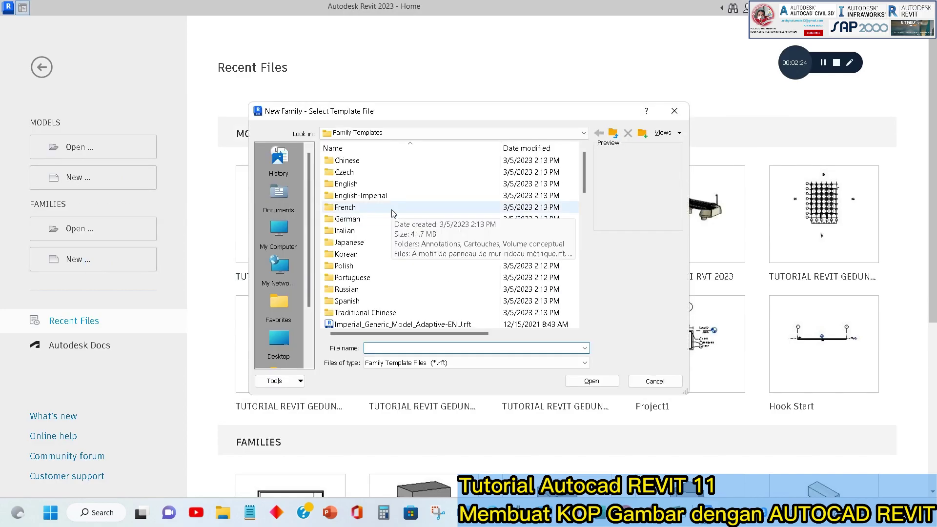
left_click_drag(498, 115, 459, 51)
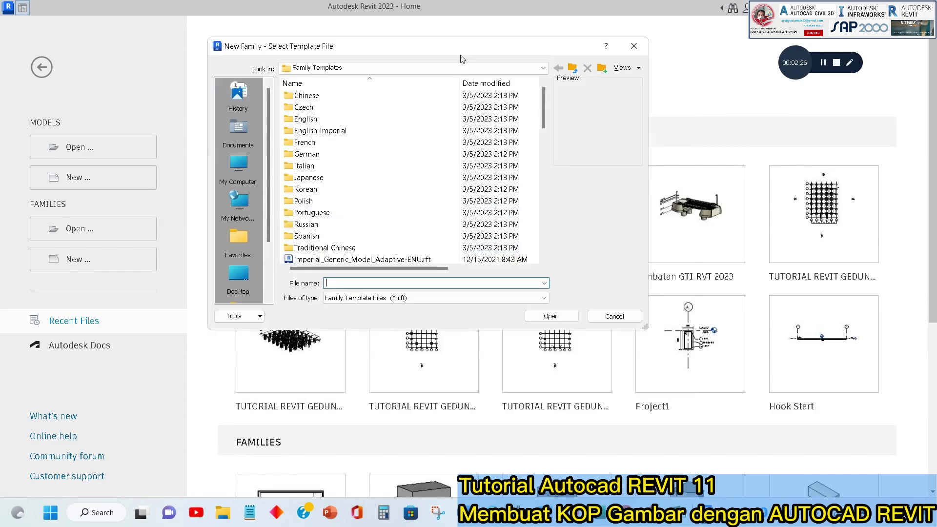
- Browse to the Autodesk > RVT 2023 > Family Templates folder and select the English folder
left_click(475, 68)
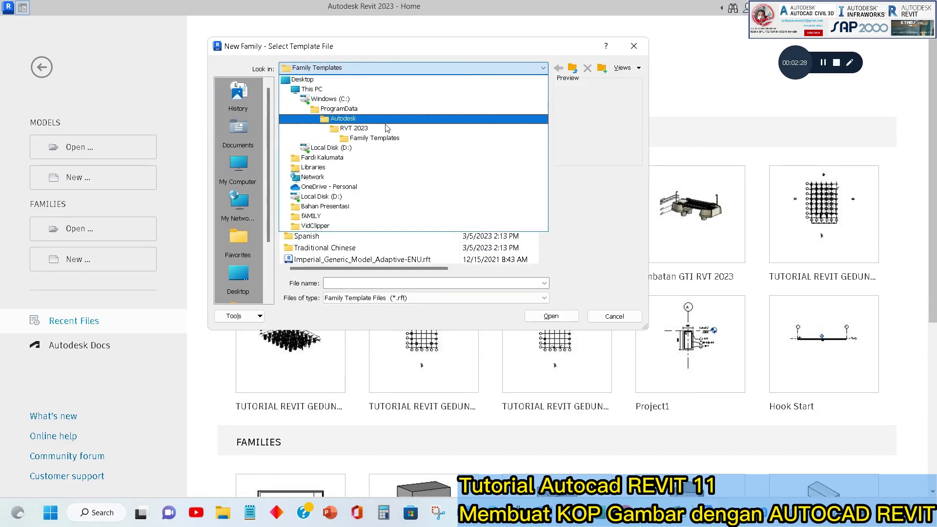
left_click(353, 119)
scroll(366, 178, "down", 10)
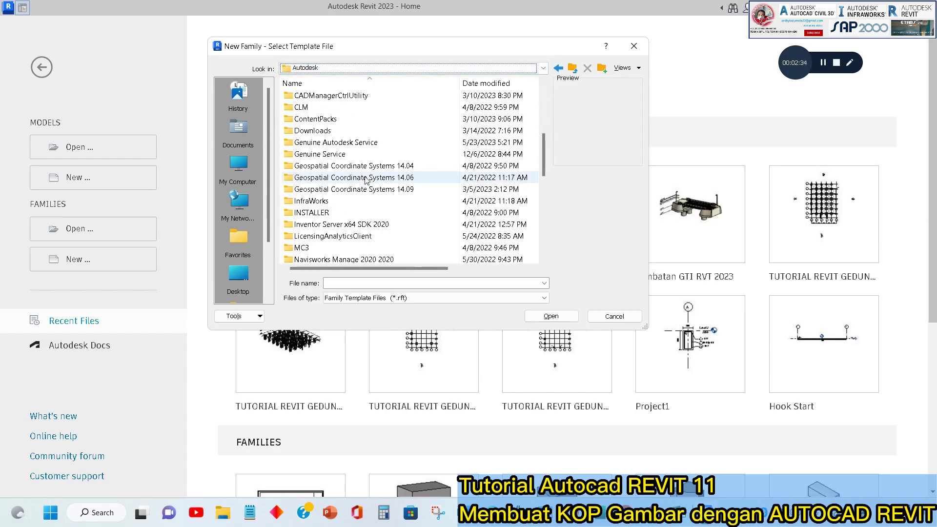
scroll(332, 236, "down", 1)
left_click(315, 236)
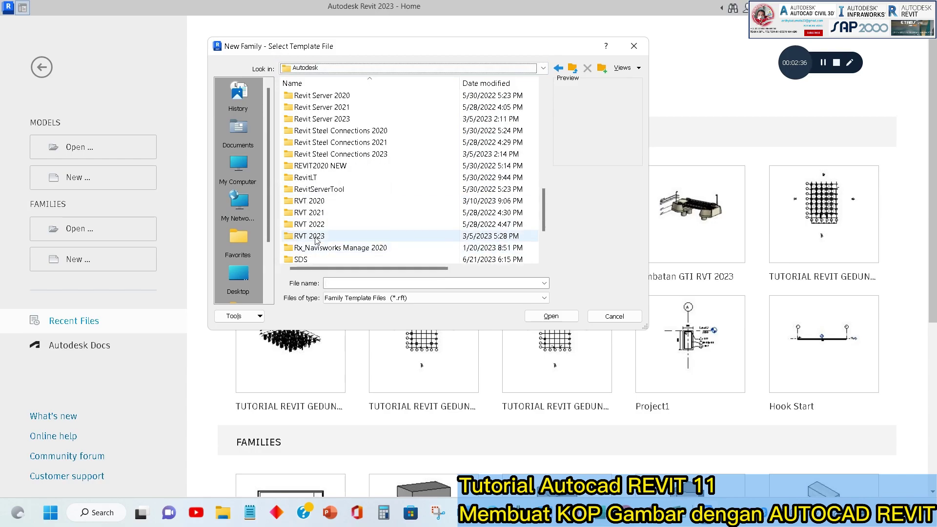
double_click(315, 236)
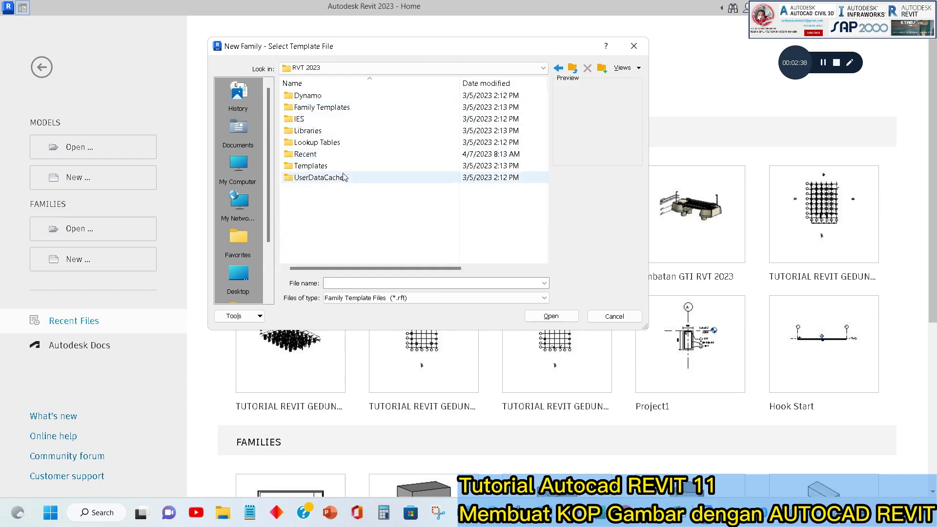
double_click(324, 107)
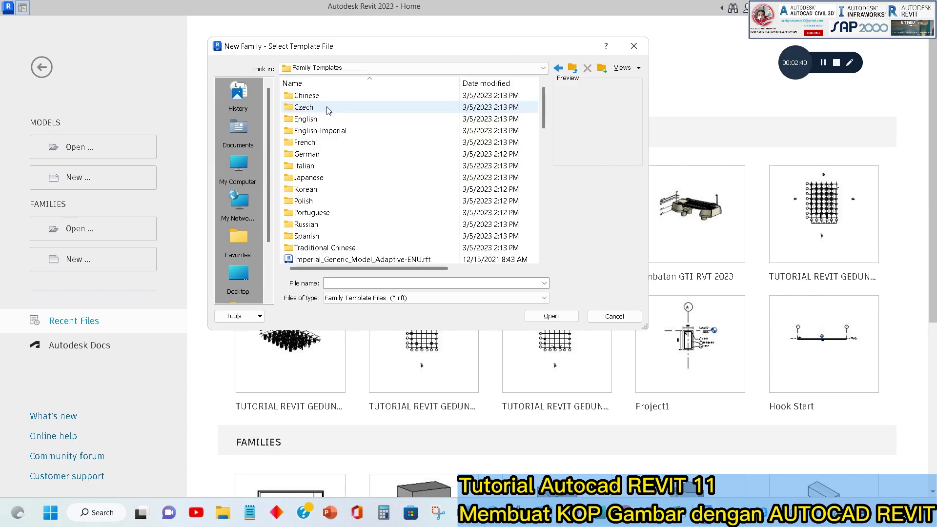
left_click(307, 121)
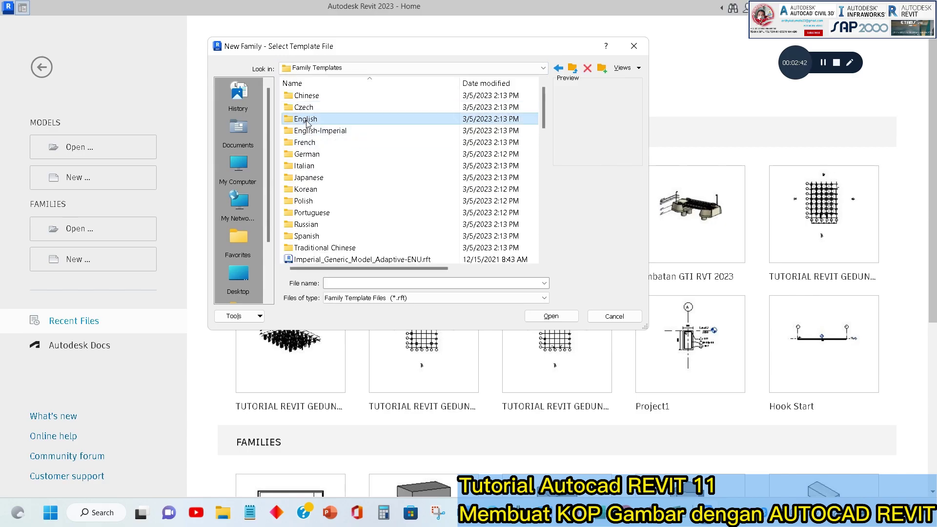
left_click(851, 62)
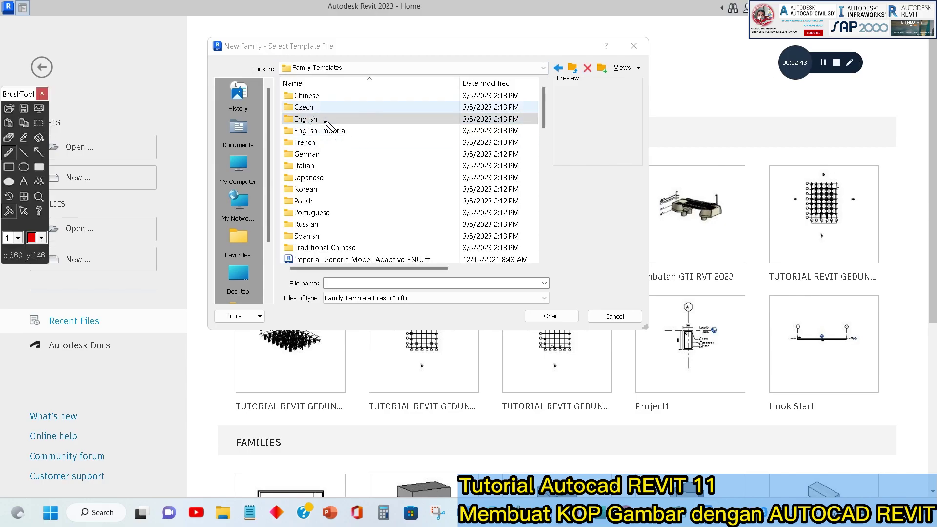
left_click_drag(324, 117, 335, 111)
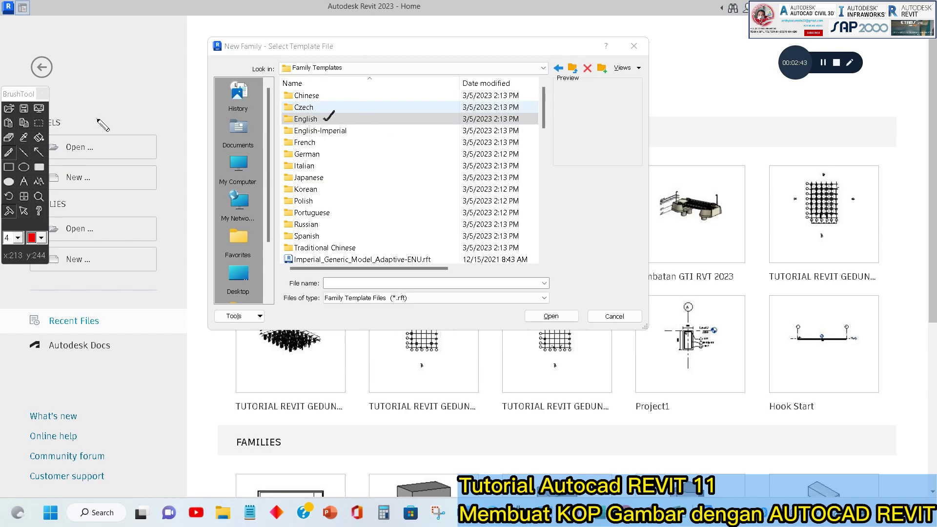
mouse_move(20, 92)
left_mouse_down()
mouse_move(233, 96)
mouse_move(184, 104)
mouse_move(176, 45)
left_mouse_up()
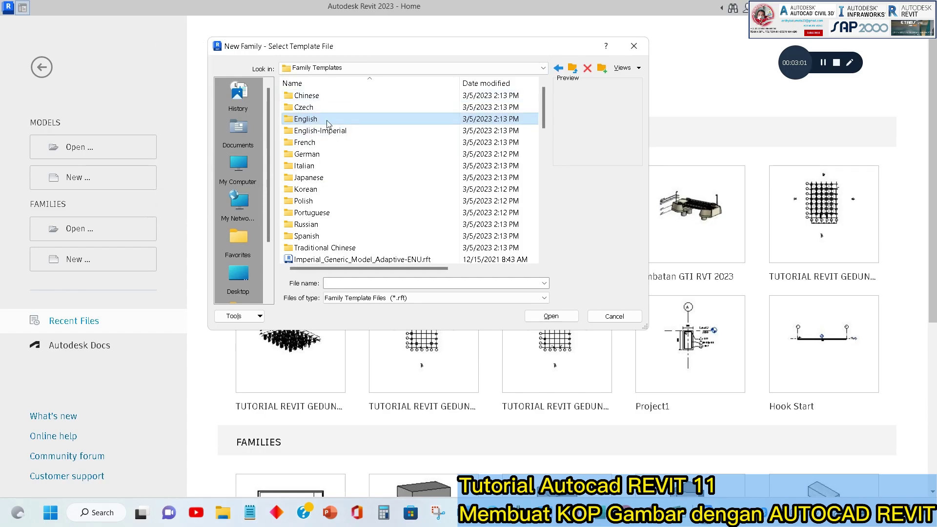
- Open the English family templates and go into the Titleblocks folder
double_click(326, 120)
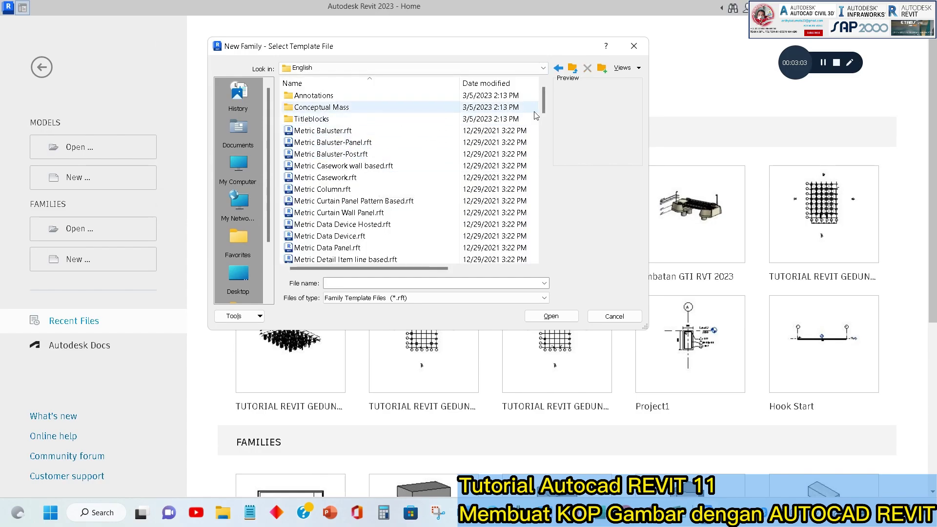
mouse_move(543, 102)
left_mouse_down()
mouse_move(543, 246)
mouse_move(545, 84)
mouse_move(575, 244)
mouse_move(563, 102)
left_mouse_up()
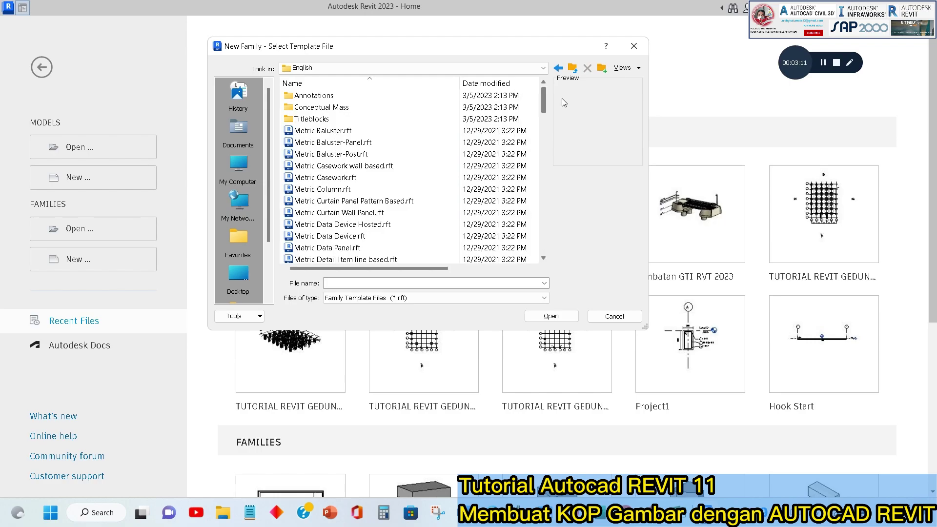
left_click(336, 142)
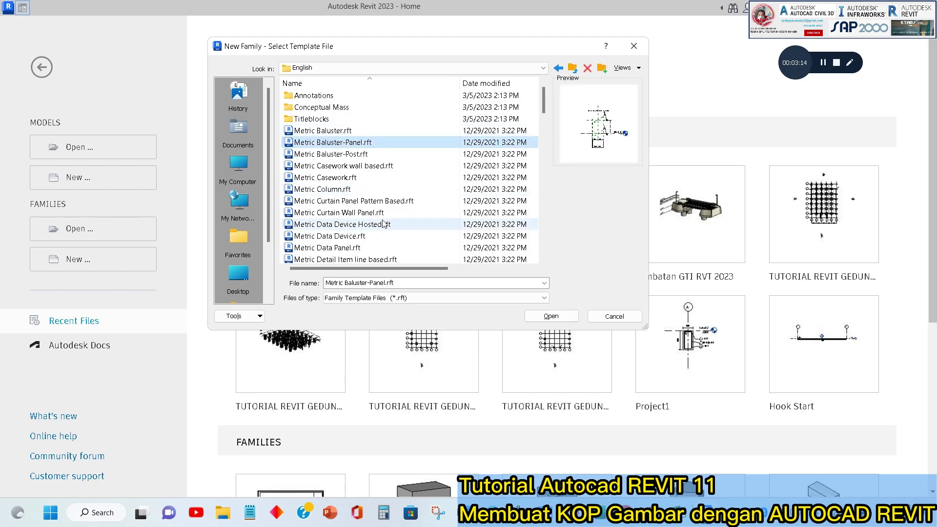
left_click(319, 120)
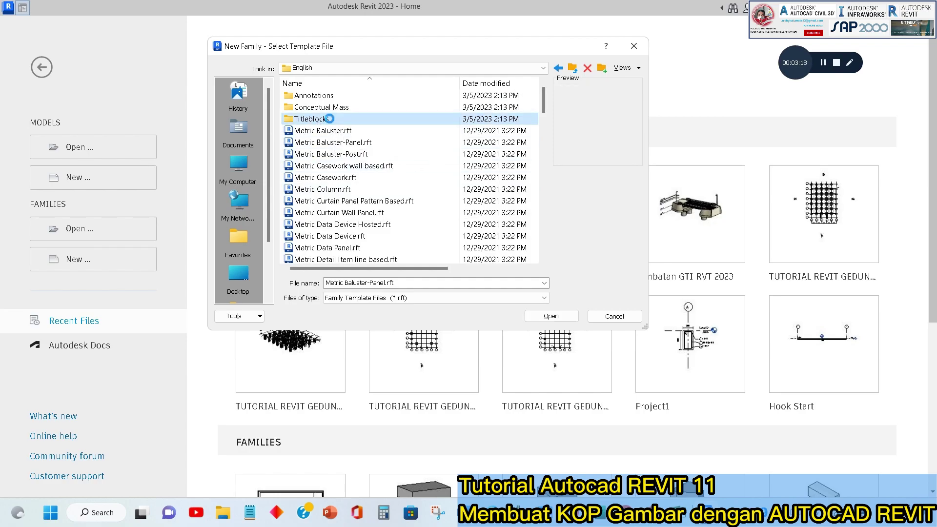
double_click(330, 121)
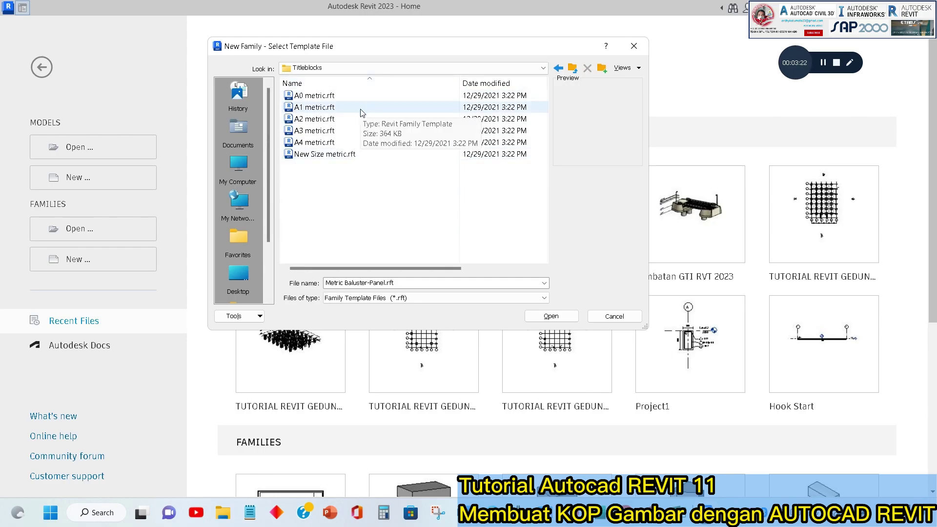
- Compare the previews of the A0, A4 and New Size metric title block templates, and select A3 metric.rft
left_click(345, 96)
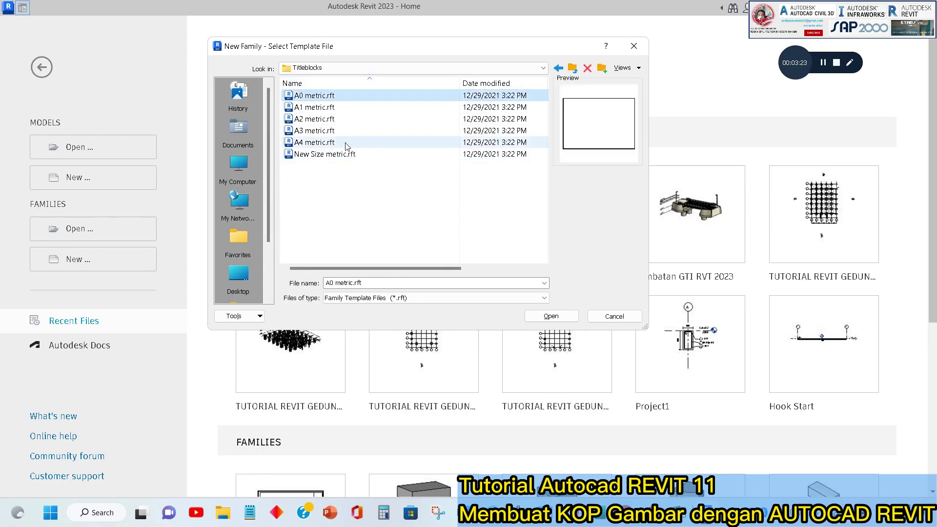
left_click(345, 142)
left_click(344, 157)
left_click(321, 97)
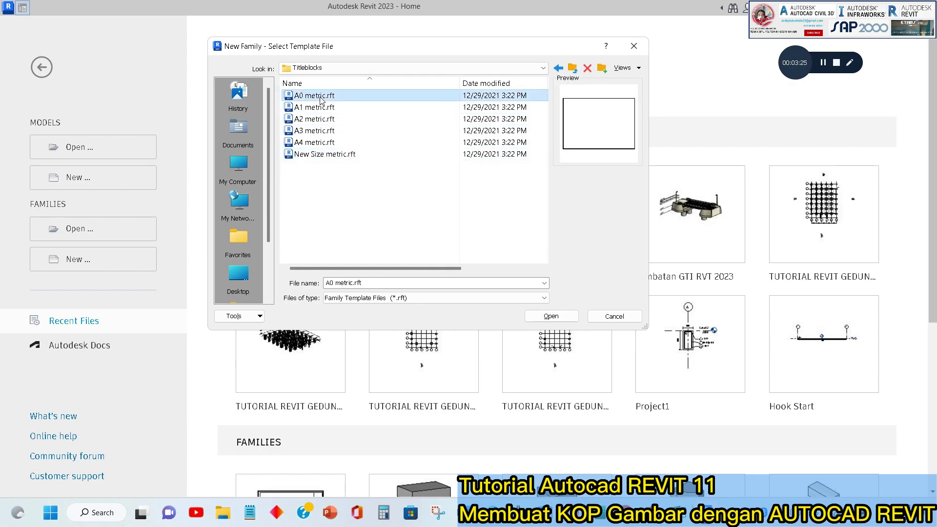
left_click(355, 155)
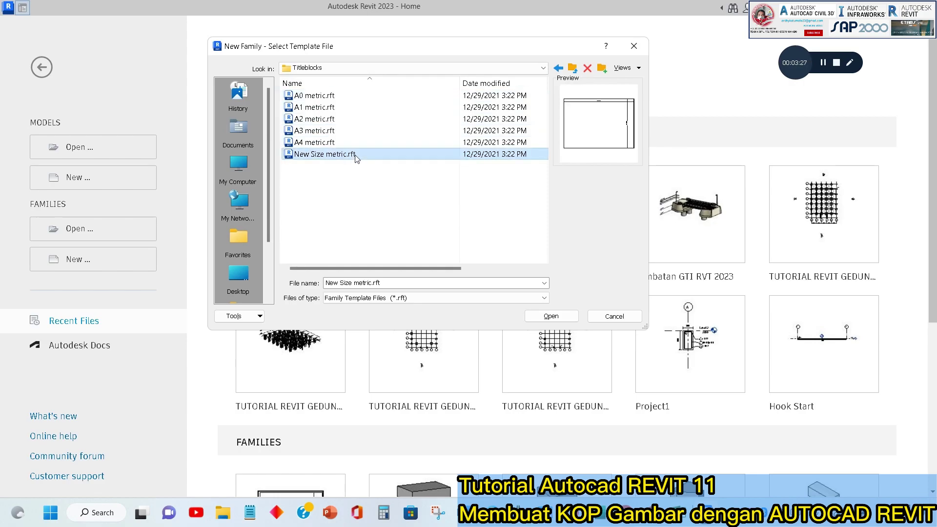
left_click(333, 97)
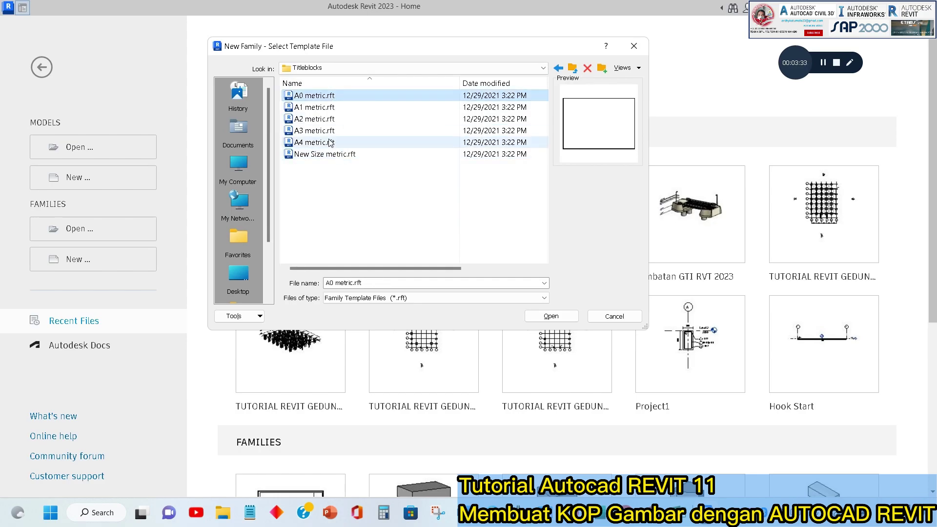
left_click(344, 154)
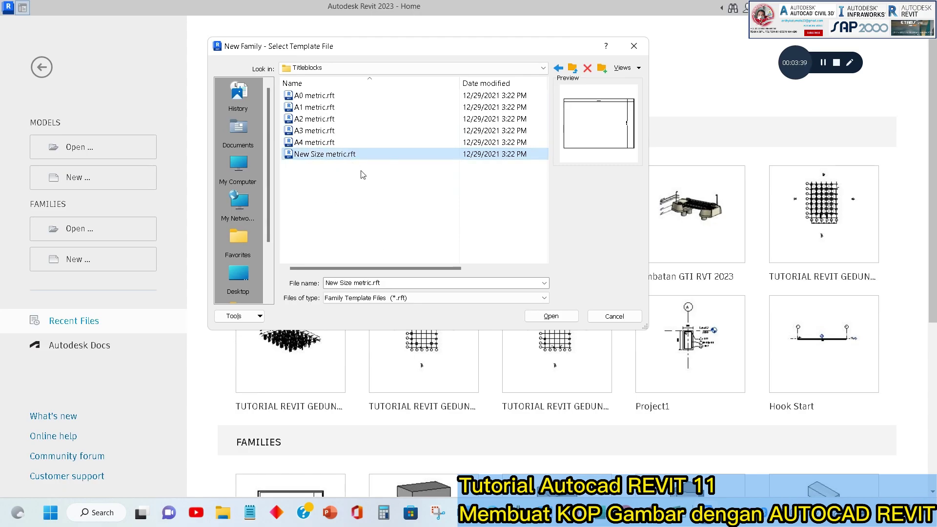
left_click(322, 95)
left_click(320, 130)
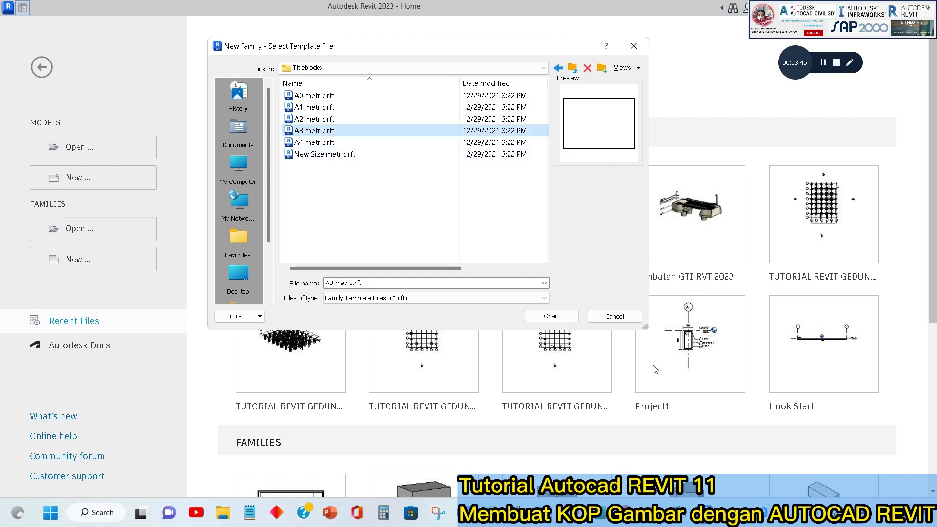
- Switch to BricsCAD to review the sample title block sheet, and return to the Revit template selection
key("alt+Tab")
key("Tab")
key("Tab")
key("Tab")
type("D")
key("Escape")
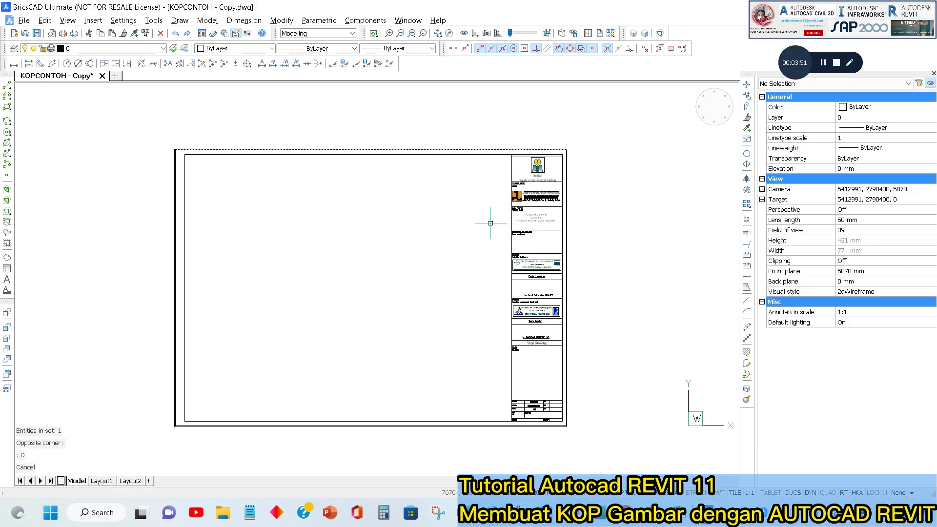
middle_click_drag(598, 182, 616, 185)
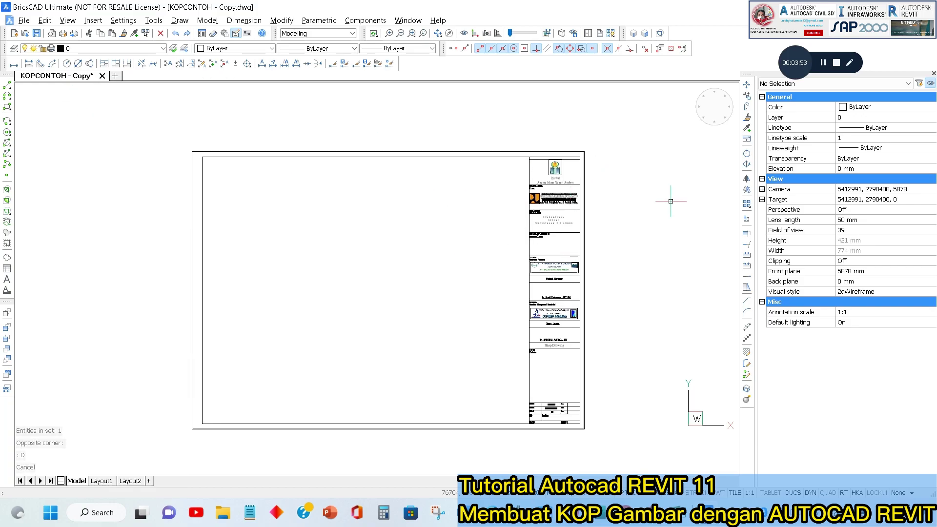
key("alt+Tab")
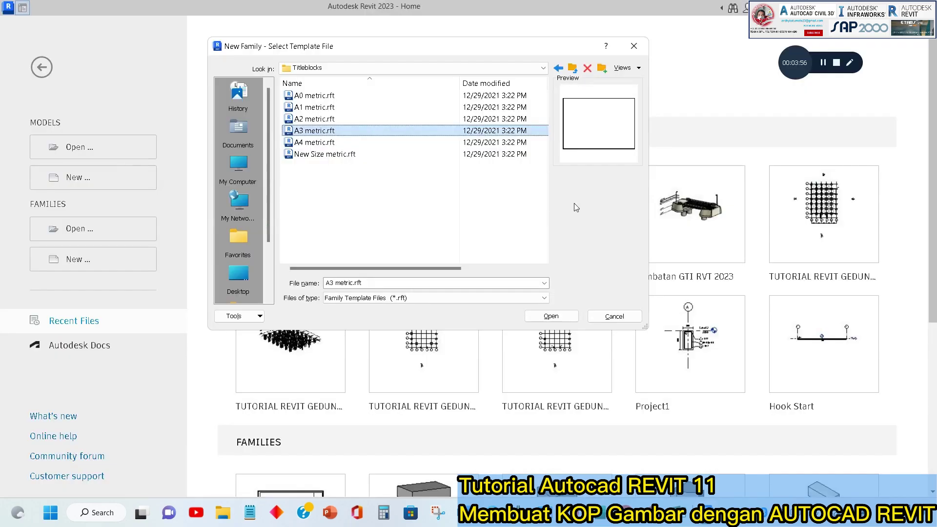
- Duplicate the A3 metric.rft template within the Titleblocks folder
right_click(325, 132)
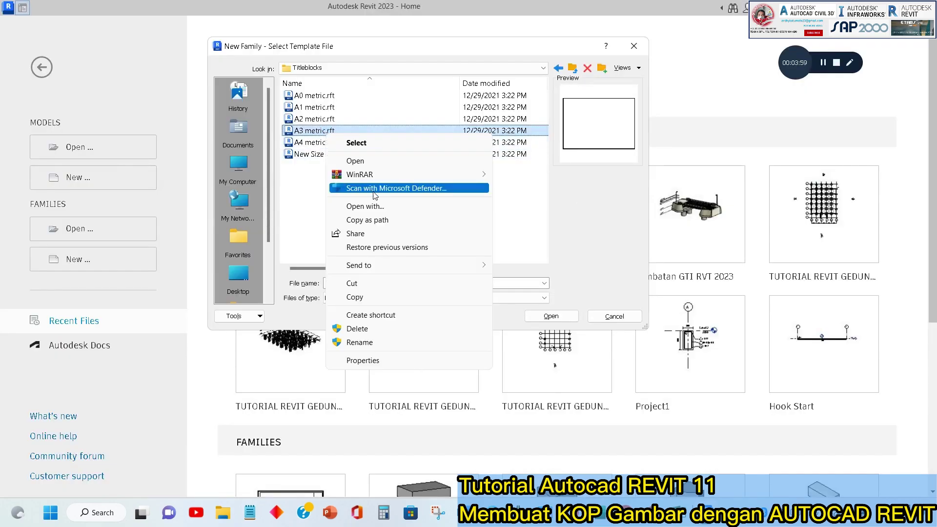
left_click(385, 296)
right_click(344, 186)
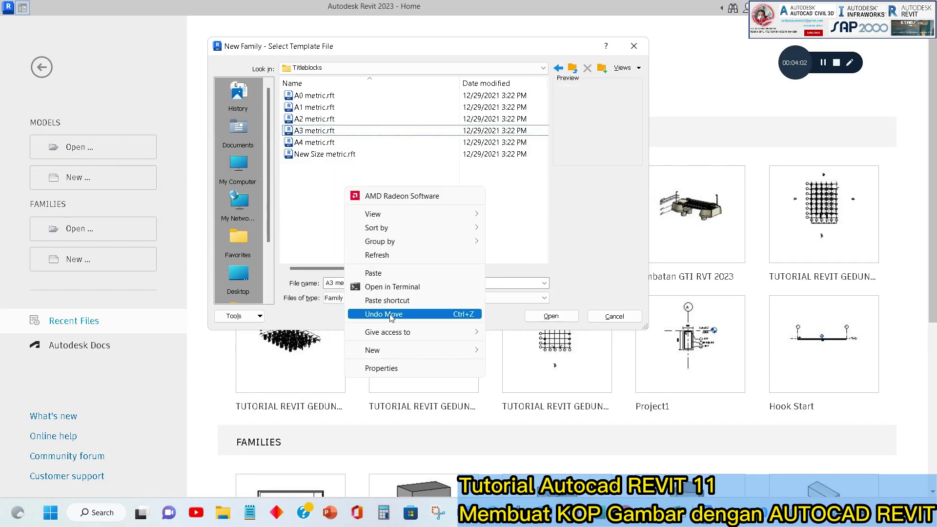
left_click(390, 275)
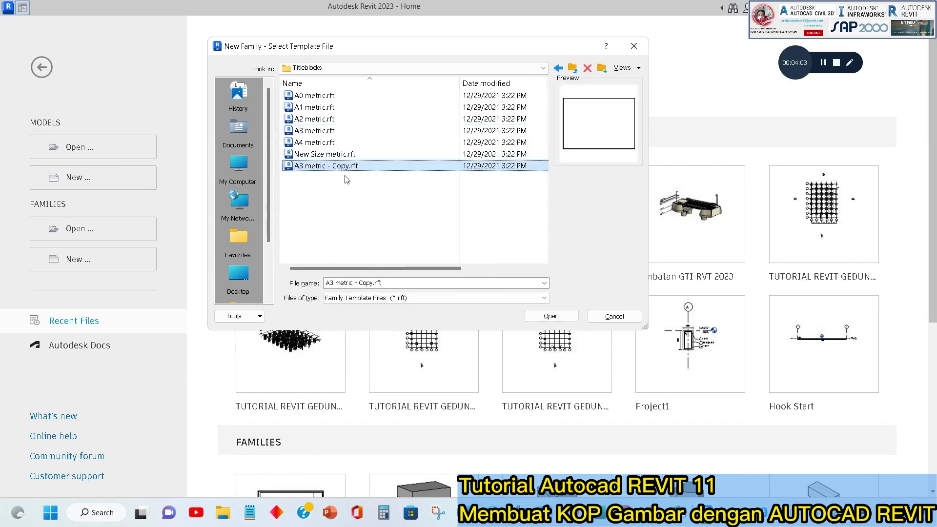
- Rename the copied template as A3 metric - Template.rft and open it as a new family
key("F2")
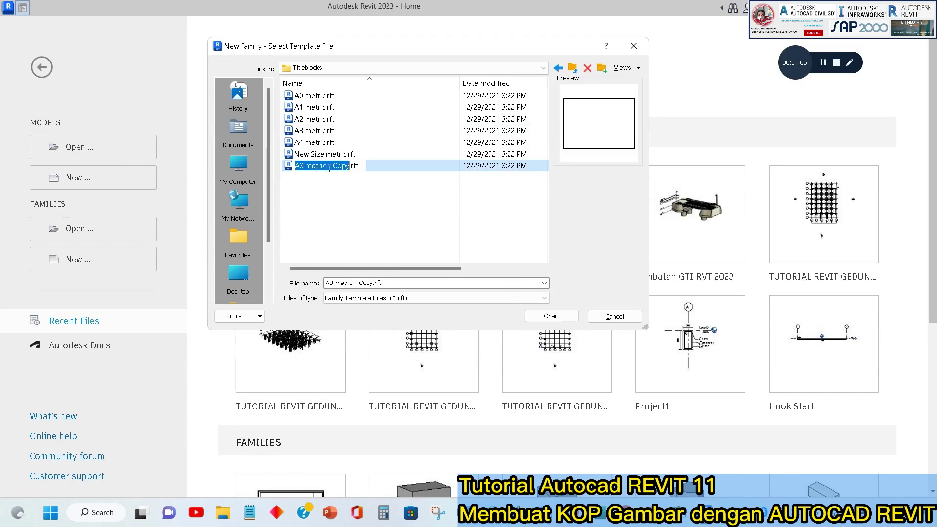
left_click_drag(333, 168, 348, 171)
type("Template")
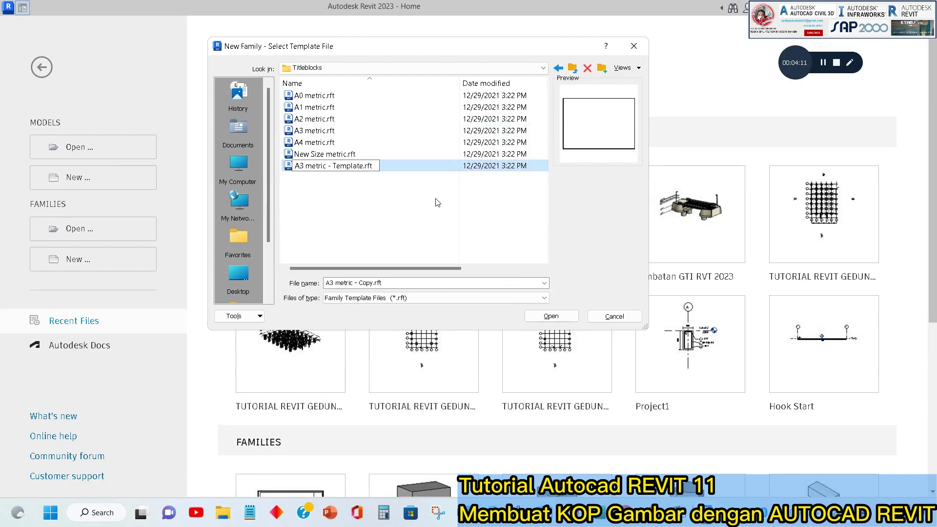
key("Return")
left_click(567, 320)
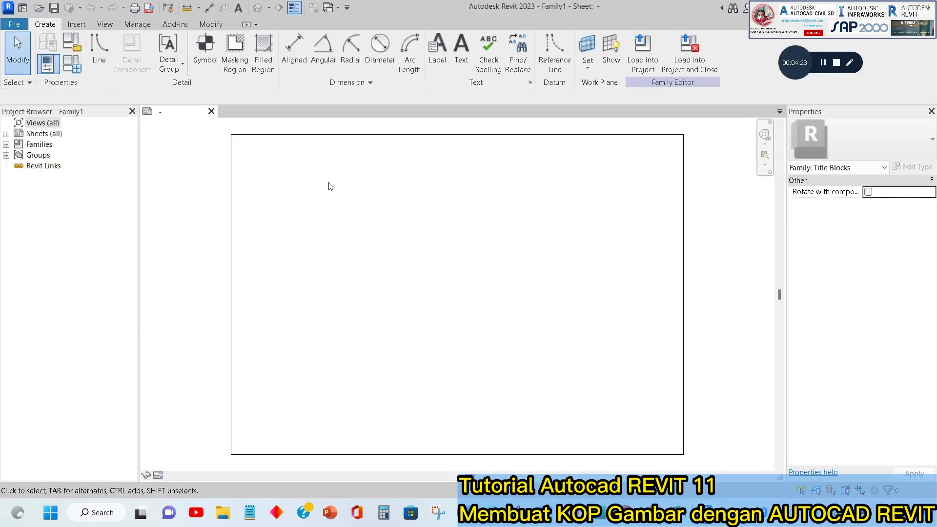
- Place an aligned dimension across the sheet's width, from the left edge to the right edge, above the border
left_click(291, 46)
left_click(231, 171)
left_click(684, 197)
middle_click_drag(588, 186, 576, 267)
left_click(507, 183)
scroll(437, 175, "up", 2)
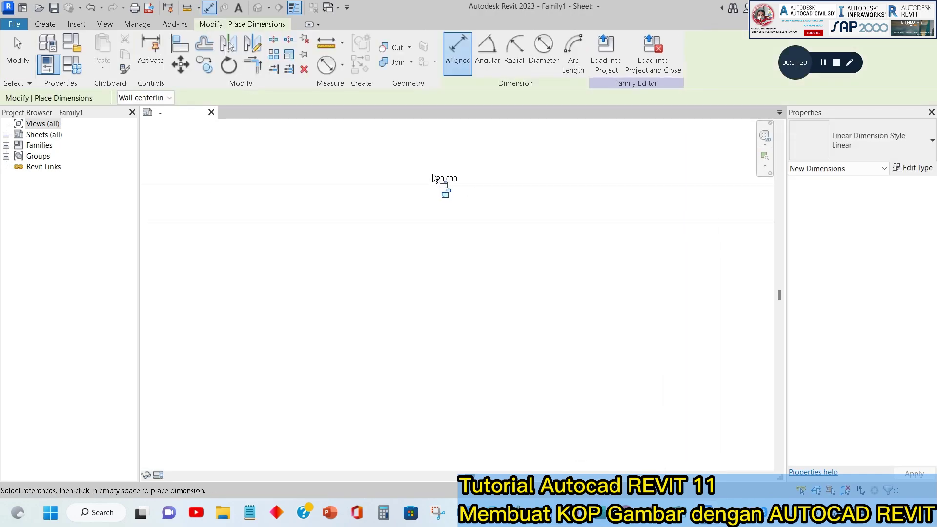
scroll(561, 161, "down", 2)
- Add an aligned dimension for the sheet's height outside the left edge, and check both sheet dimensions
left_click(438, 190)
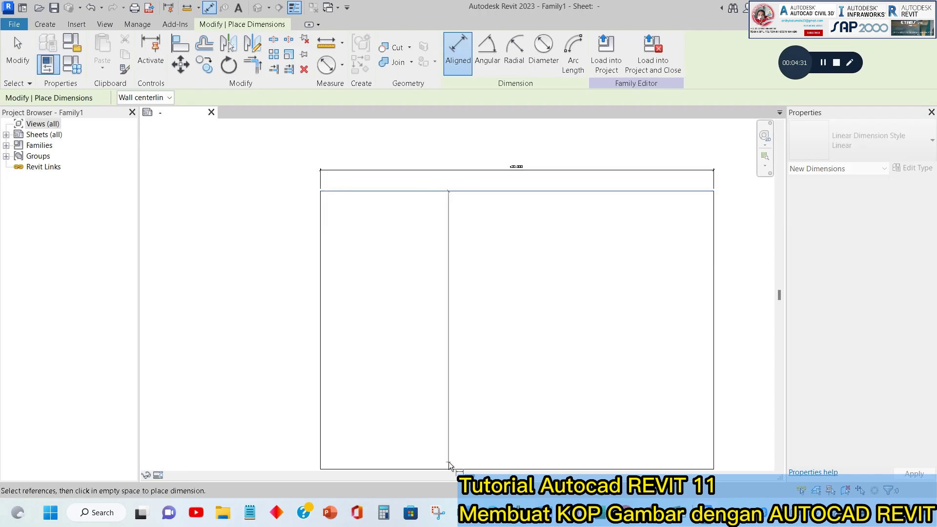
middle_click_drag(451, 464, 452, 431)
left_click(452, 431)
left_click(252, 312)
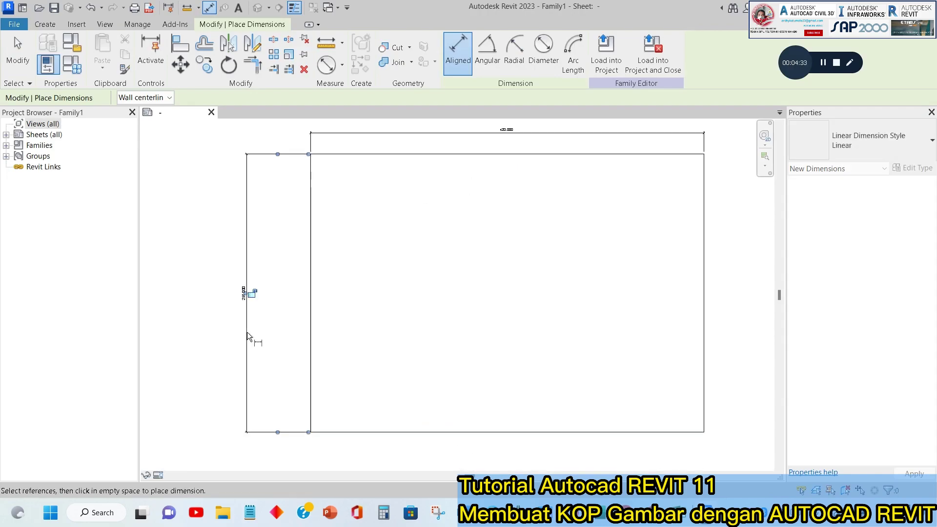
scroll(254, 311, "up", 4)
scroll(352, 278, "down", 4)
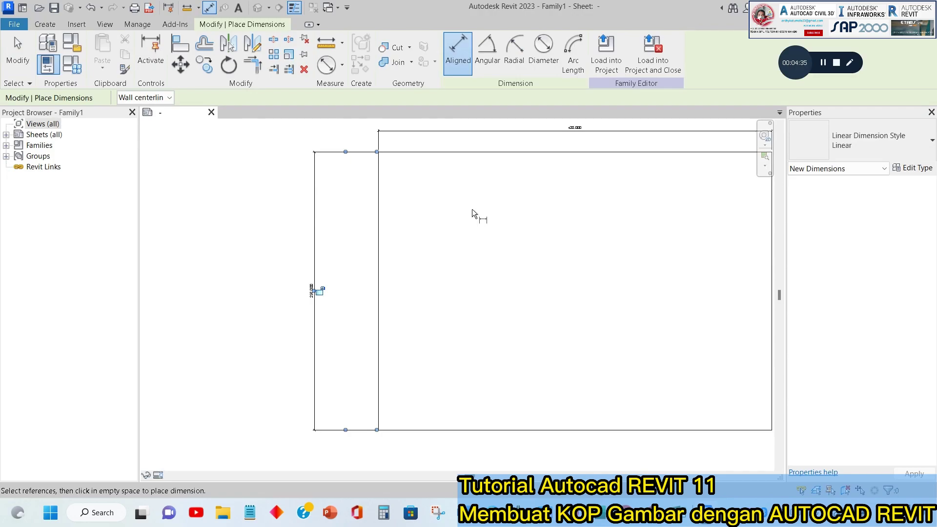
middle_click_drag(472, 212, 412, 267)
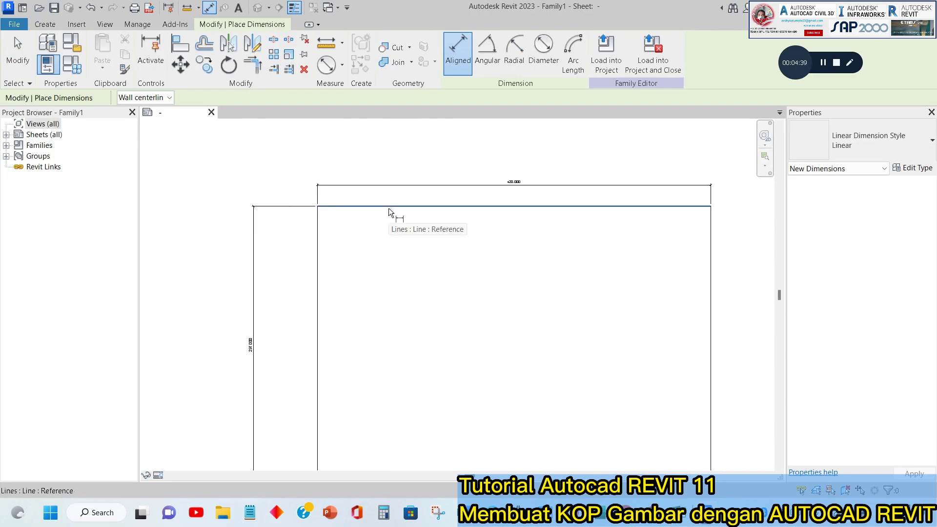
scroll(537, 170, "up", 3)
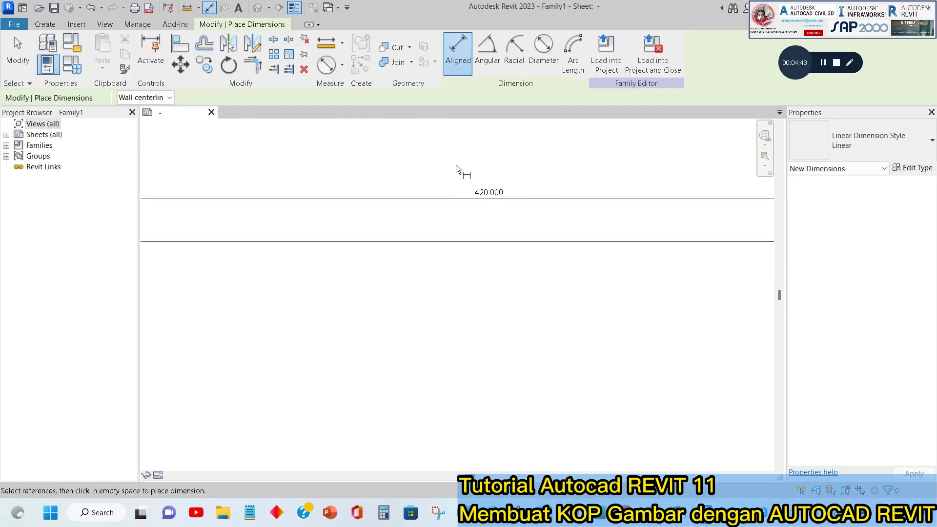
scroll(440, 163, "down", 3)
scroll(470, 161, "up", 3)
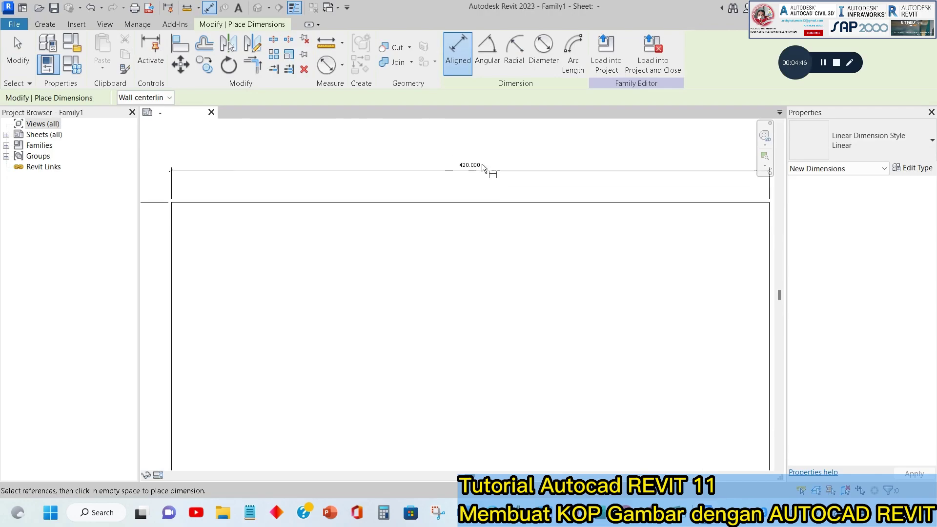
scroll(212, 312, "down", 3)
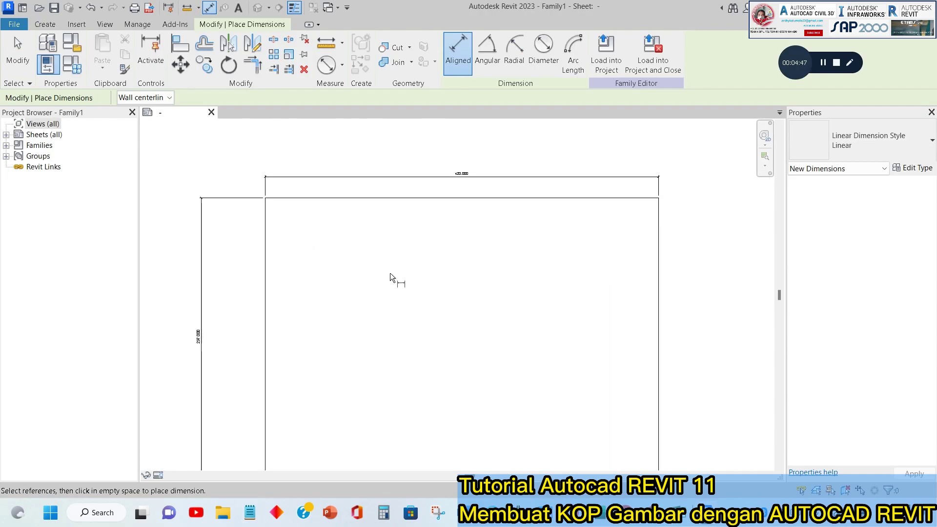
- End the dimensioning and delete the width and height dimensions from the sheet
key("Escape")
key("Escape")
left_click(461, 180)
key("Delete")
left_click(238, 198)
key("Delete")
scroll(495, 215, "down", 2)
middle_click_drag(524, 237, 499, 228)
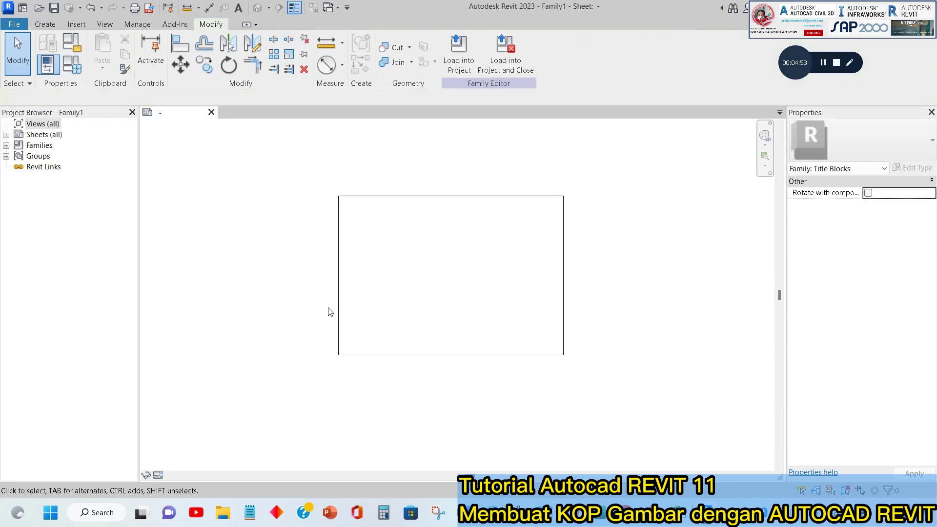
- Switch to BricsCAD to review the sample title block sheet, and quit it, saving the changes to KOPCONTOH - Copy.dwg
key("alt+Tab")
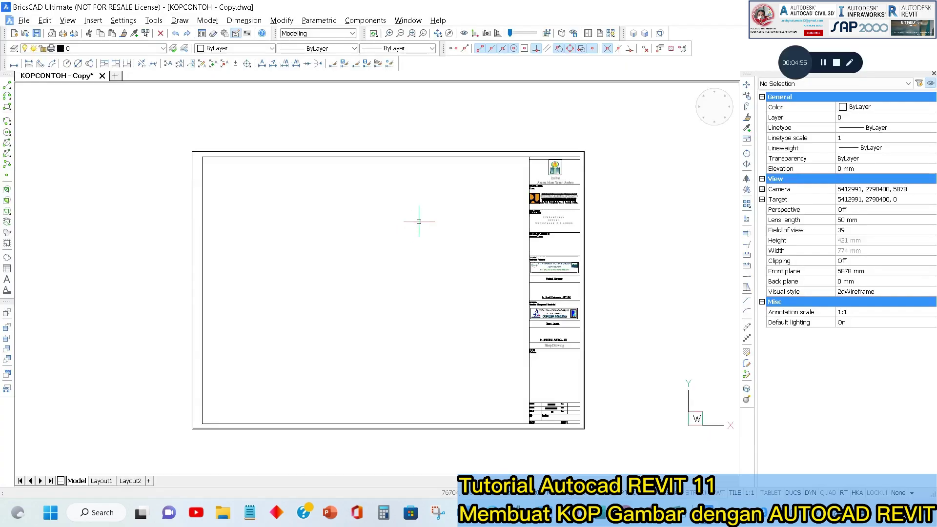
scroll(423, 212, "up", 1)
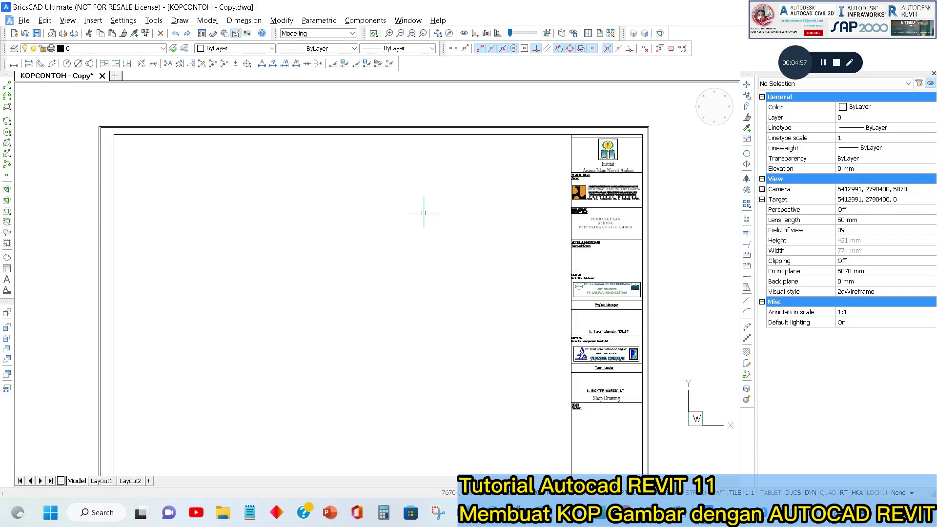
scroll(431, 215, "up", 1)
scroll(445, 188, "down", 2)
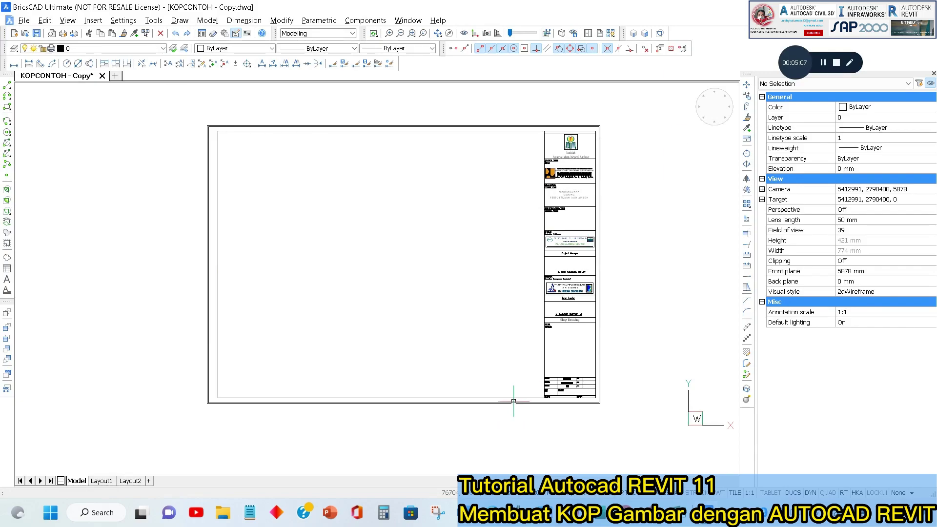
key("ctrl+q")
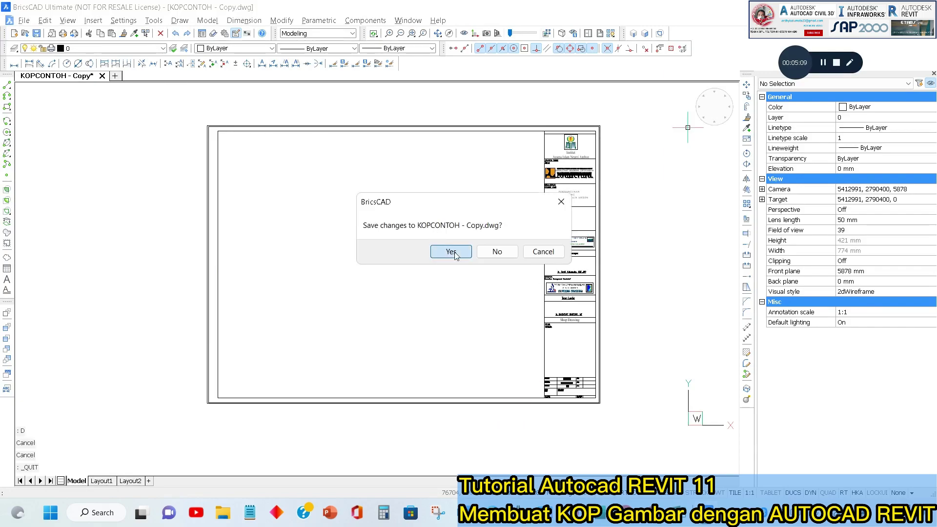
left_click(454, 252)
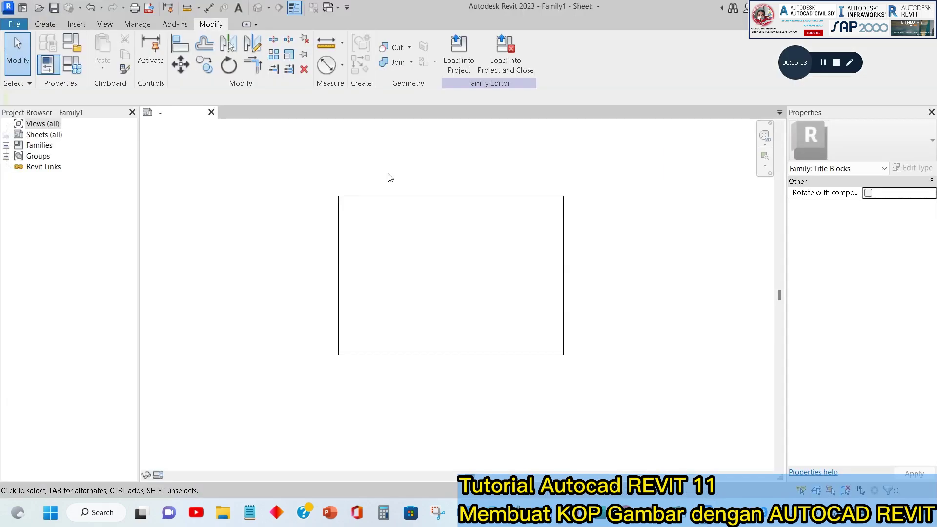
- Start a CAD import into the title block family and browse to the YOUTUBE folder in Documents, widening the file name column
left_click(73, 24)
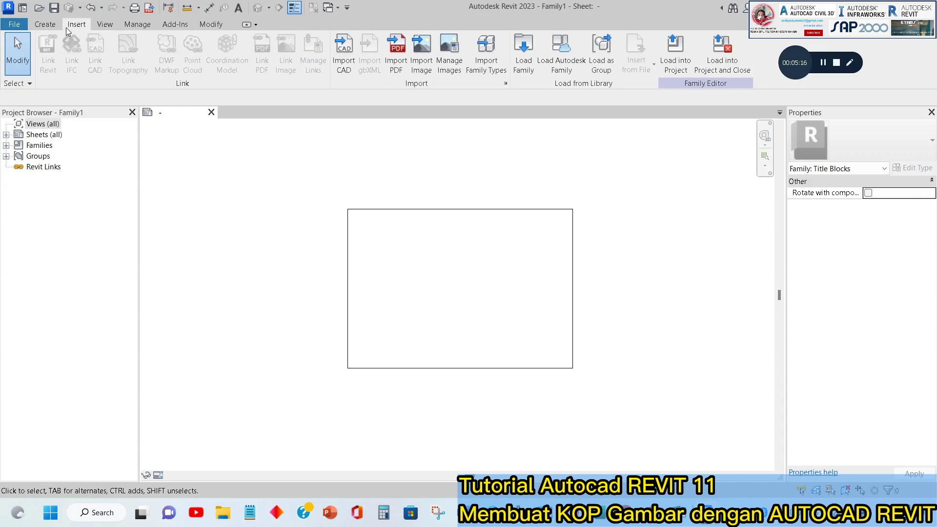
left_click(352, 69)
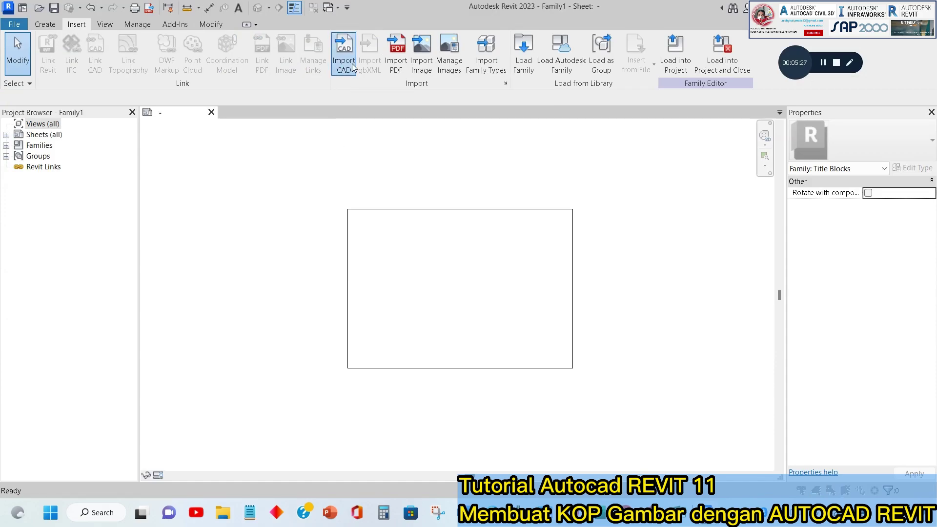
scroll(371, 219, "down", 10)
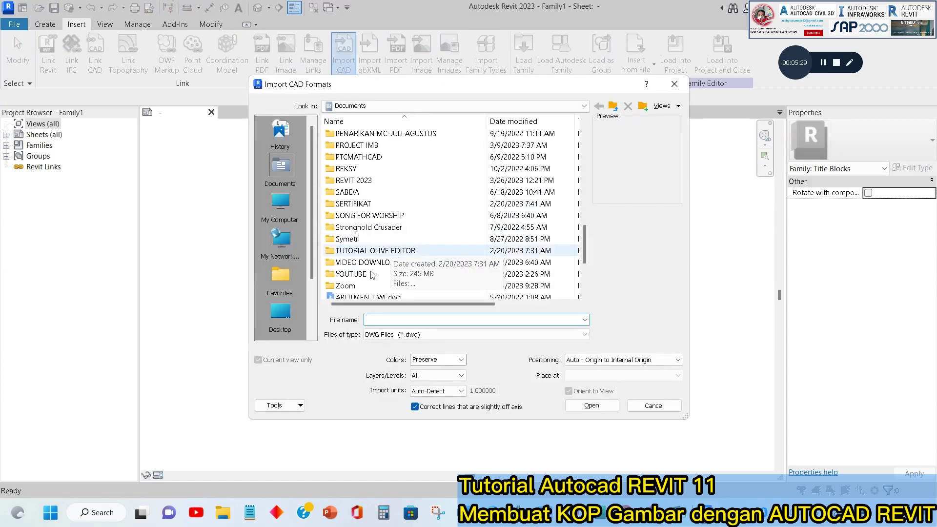
double_click(362, 282)
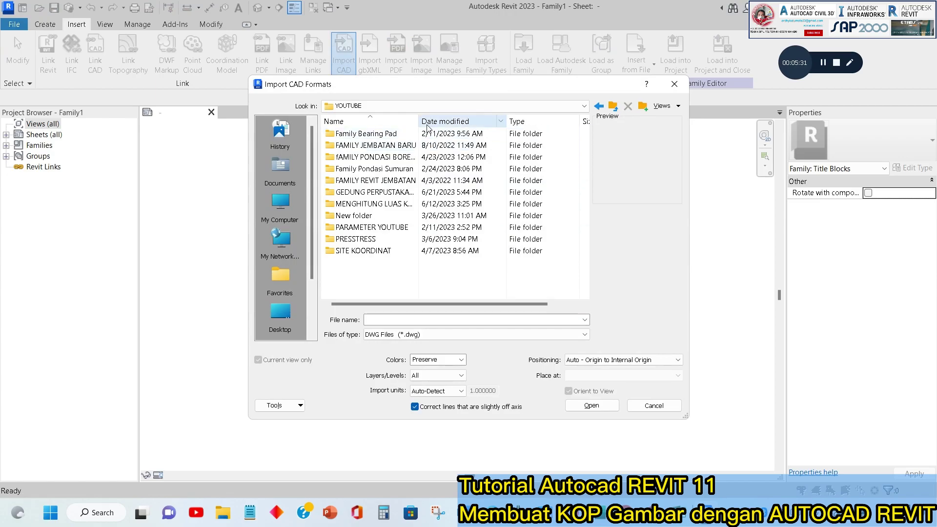
left_click_drag(419, 122, 535, 121)
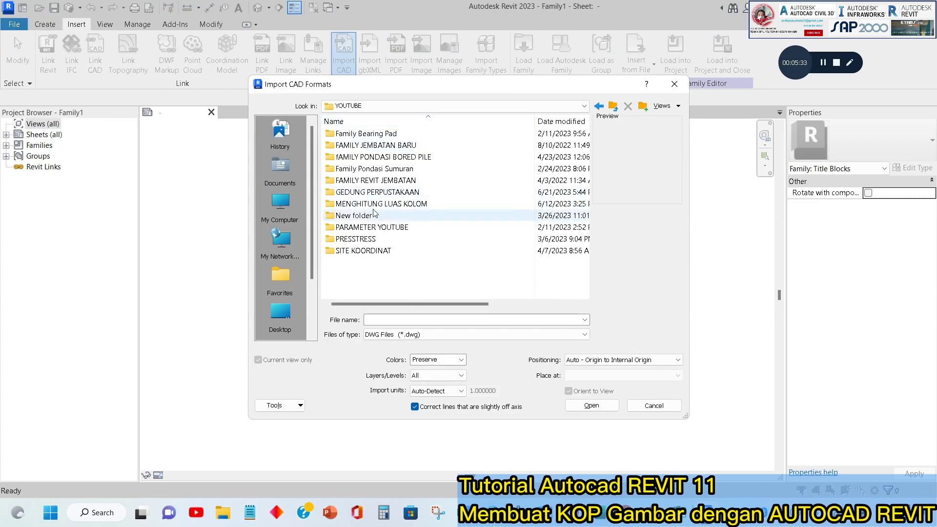
- Check the GEDUNG PERPUSTAKAAN folder for the sample title block drawing
double_click(375, 193)
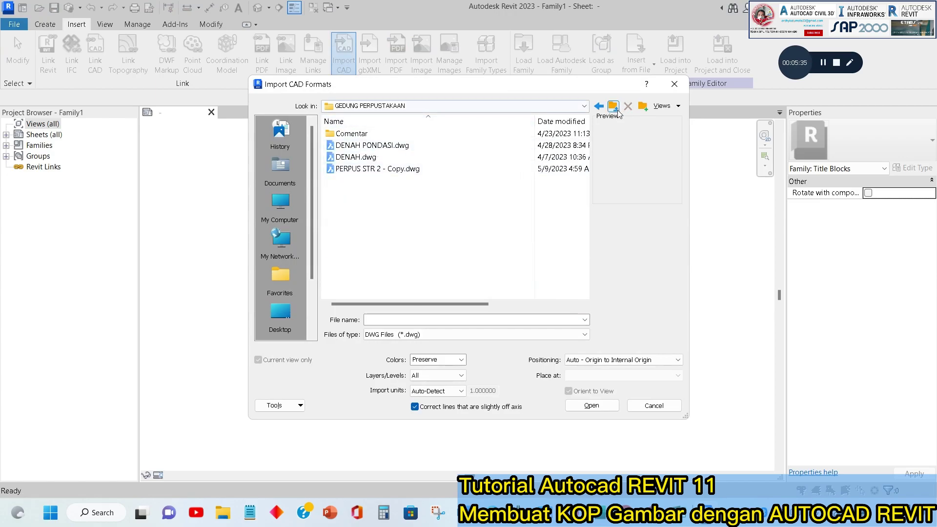
key("BackSpace")
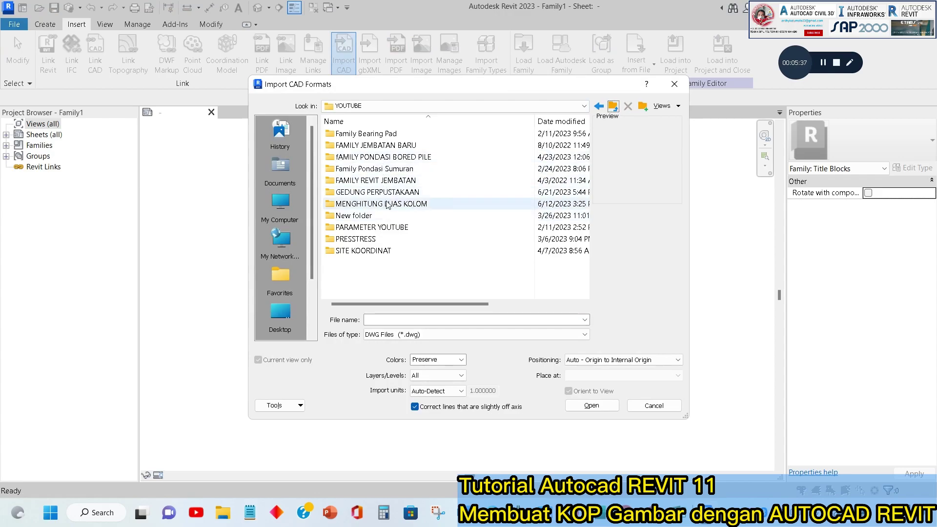
left_click(381, 157)
left_click(382, 181)
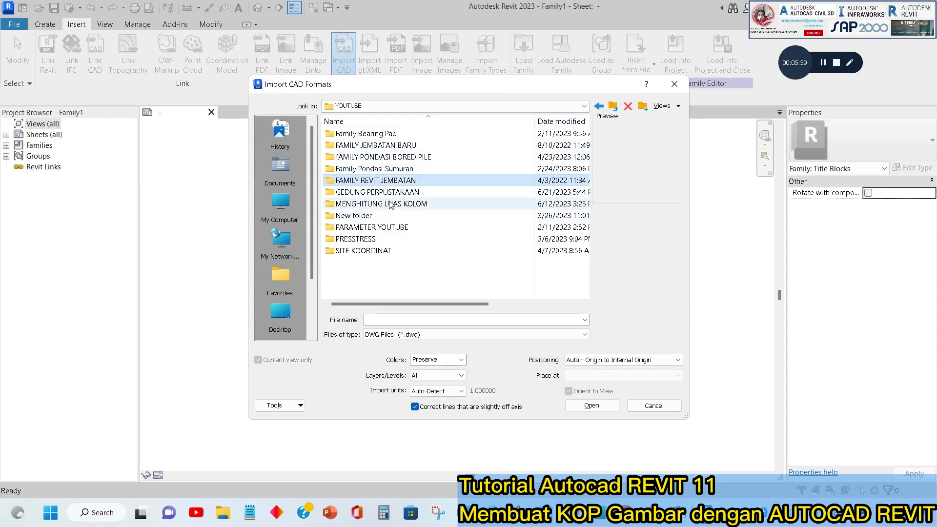
left_click(386, 194)
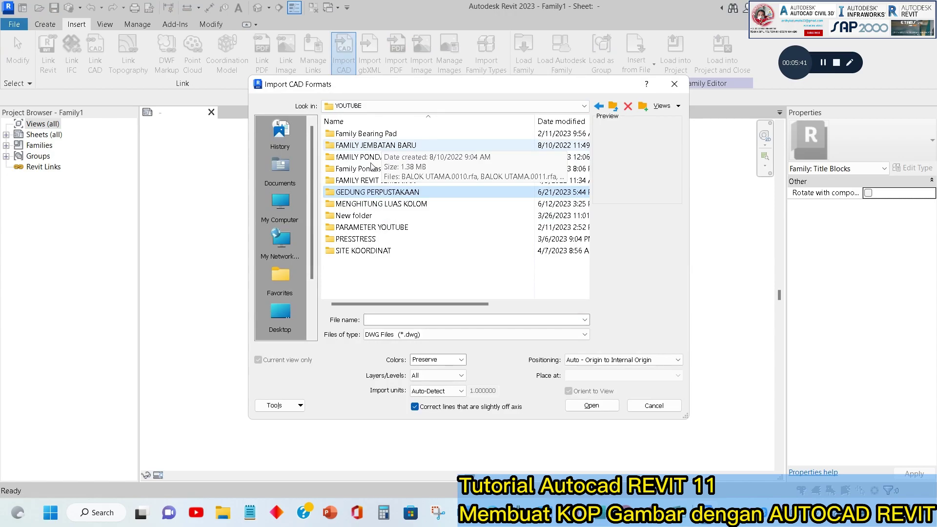
double_click(383, 193)
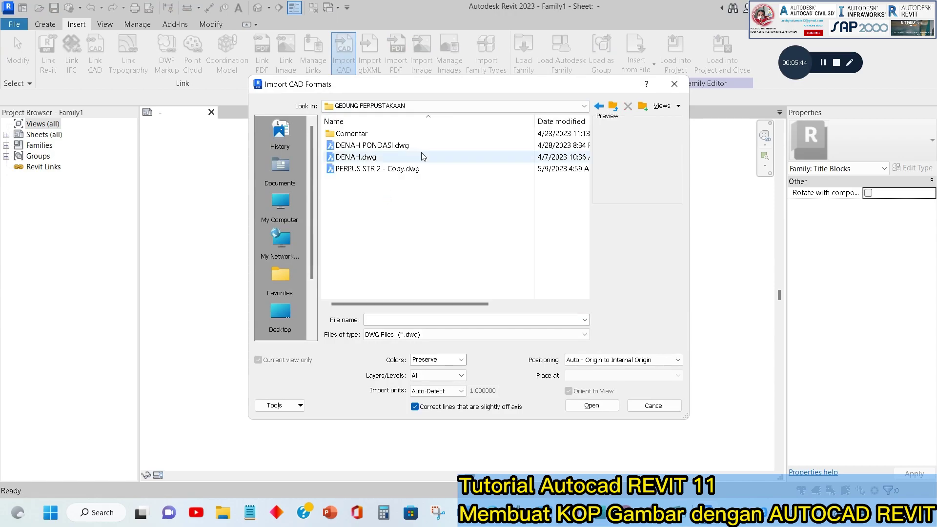
- Look through the YOUTUBE folder in Documents for the sample title block drawing
left_click(614, 106)
left_click(613, 107)
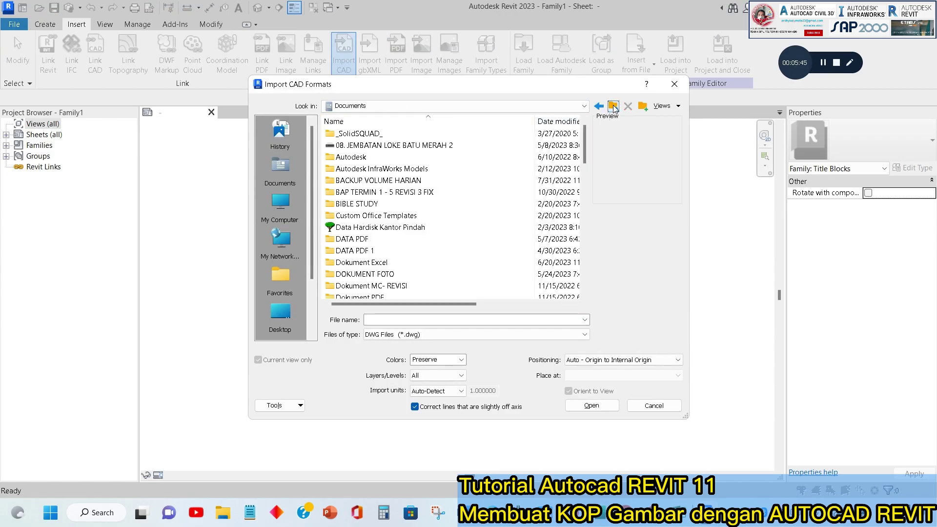
scroll(372, 247, "down", 8)
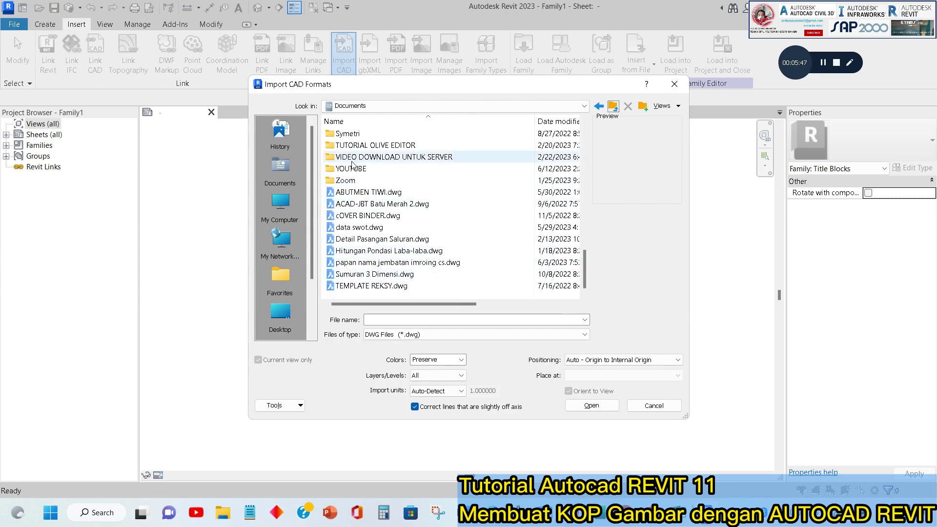
double_click(371, 169)
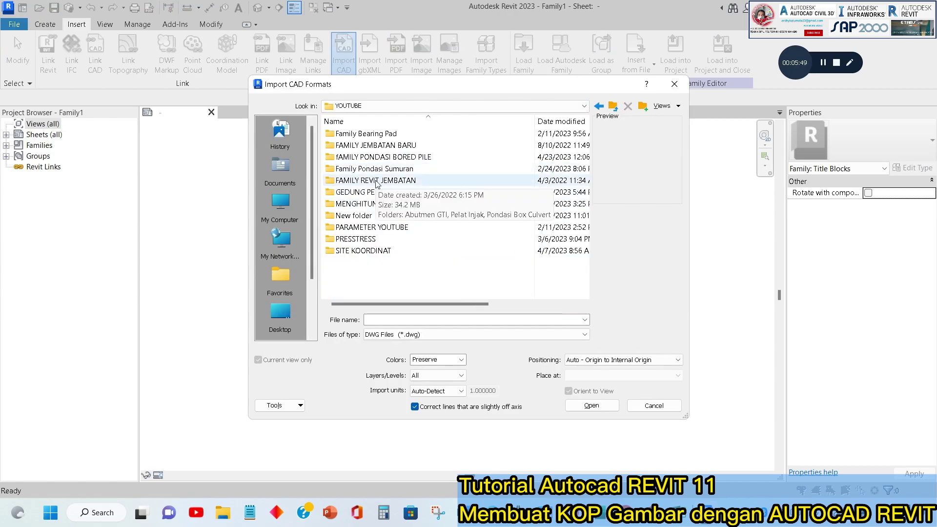
left_click(376, 181)
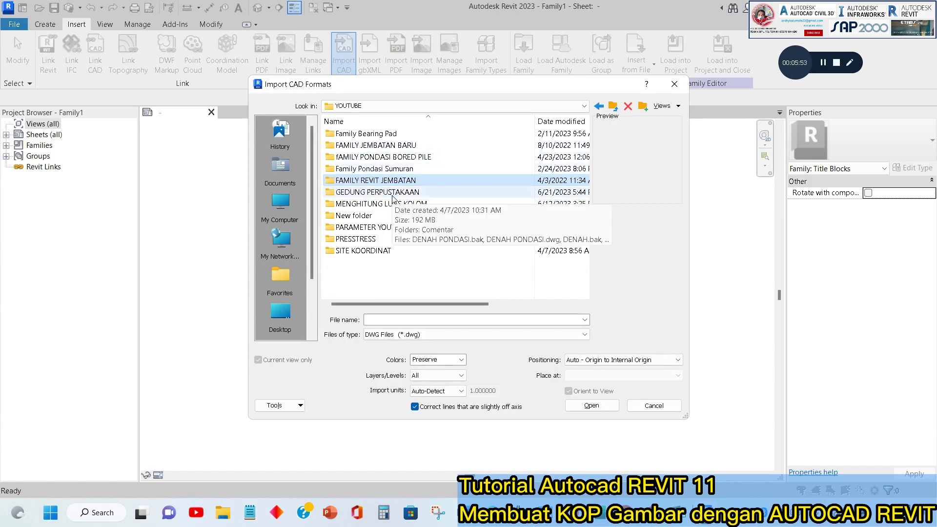
- Browse on Local Disk (D:) through YOUTUBE, BAHAN YOUTUBE and Membuat Gedung di REVIT to GEDUNG 11, and select KOPCONTOH - Copy.dwg
left_click(532, 106)
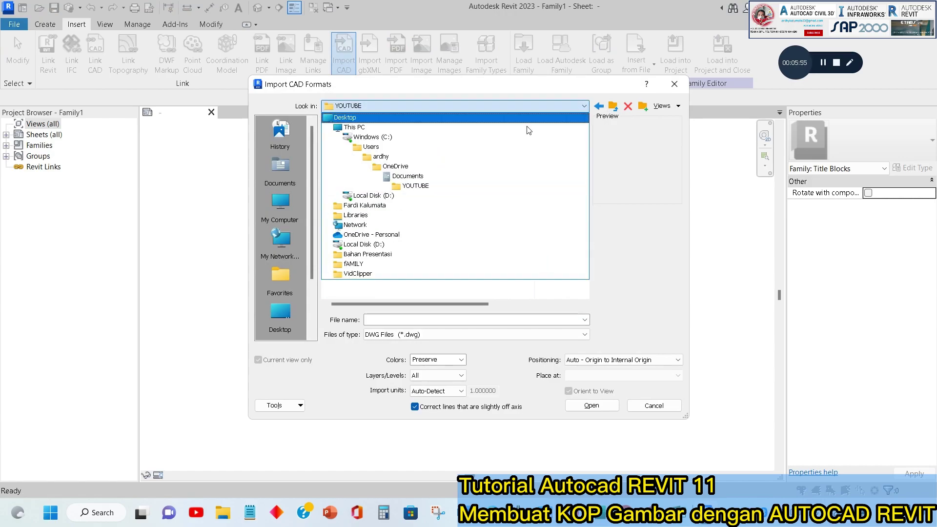
left_click(373, 195)
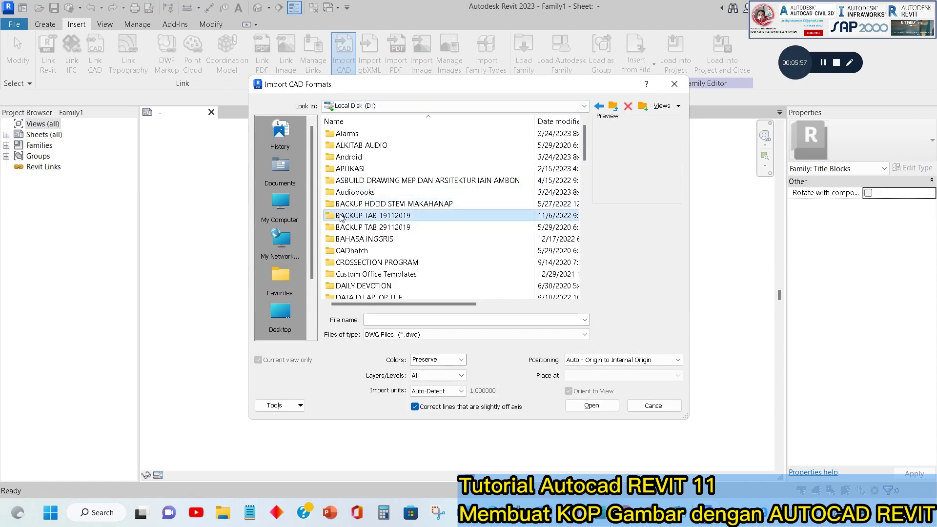
scroll(340, 218, "down", 10)
double_click(364, 287)
double_click(363, 134)
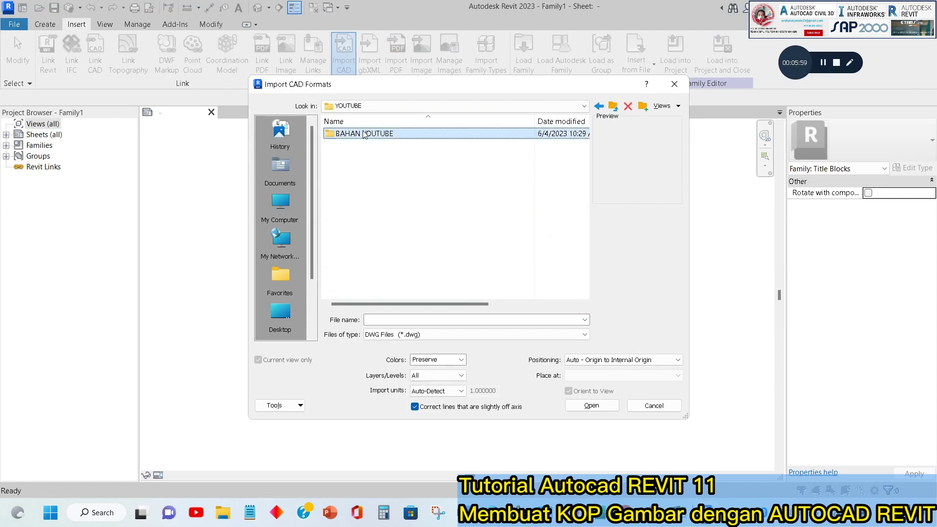
double_click(381, 192)
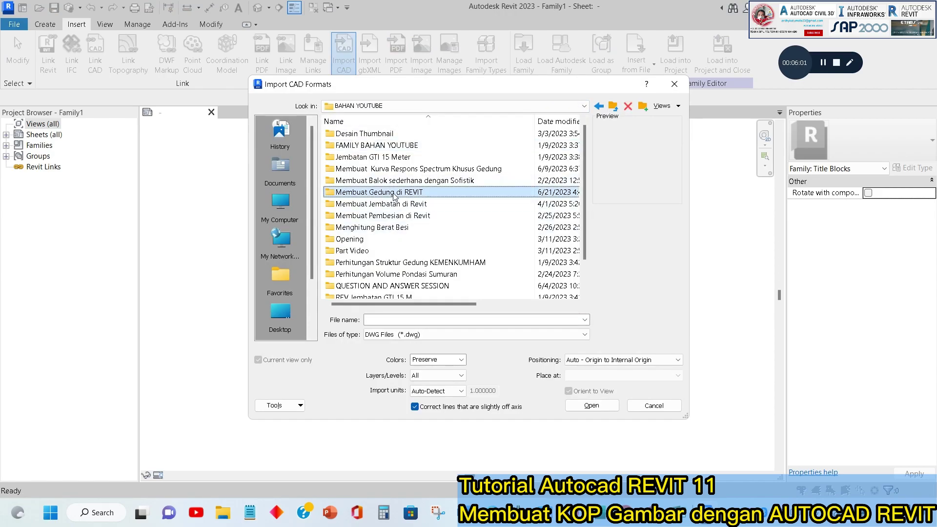
double_click(370, 251)
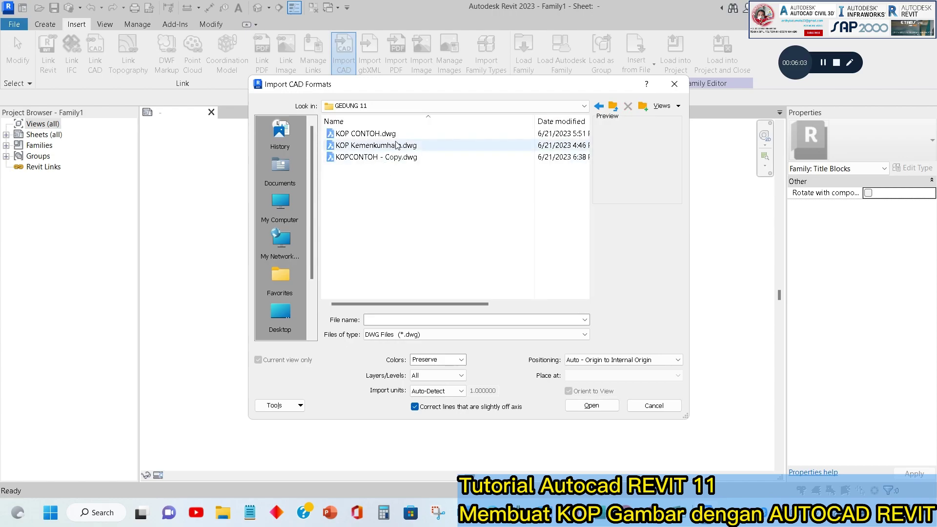
left_click(409, 161)
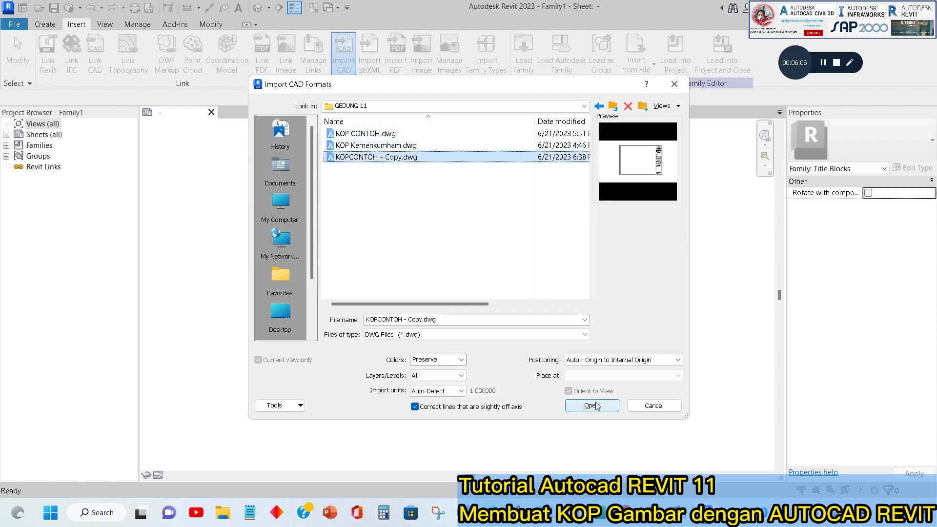
- Import KOPCONTOH - Copy.dwg from its model space with Preserve colors, Auto-Detect units and Auto - Origin to Internal Origin positioning
left_click_drag(518, 84, 459, 68)
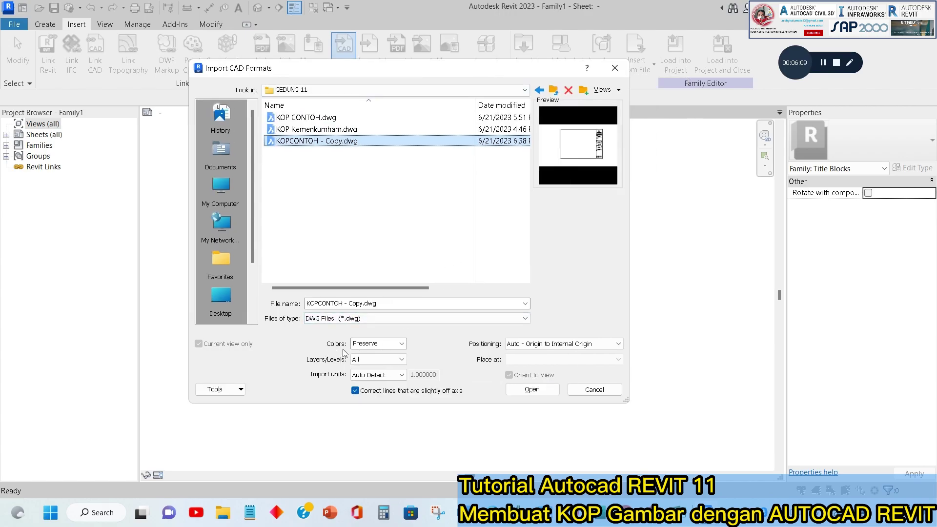
left_click(402, 343)
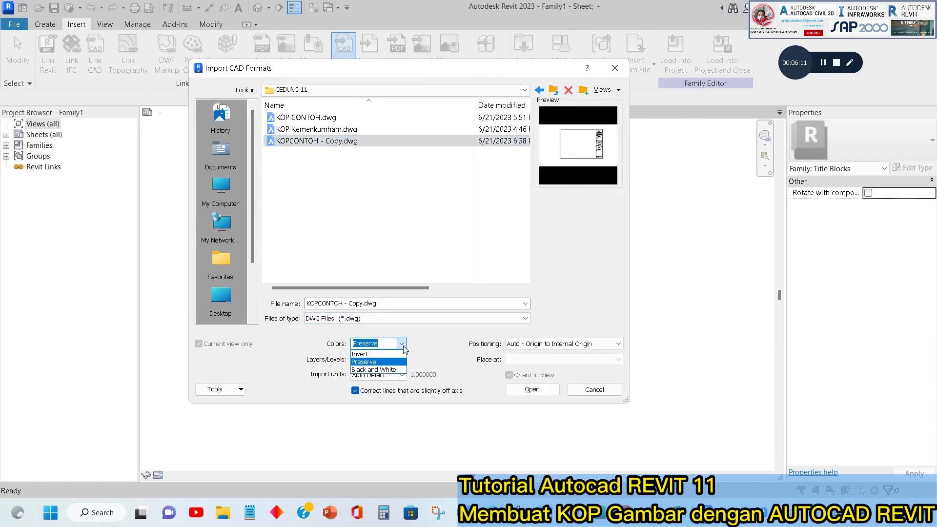
left_click(402, 344)
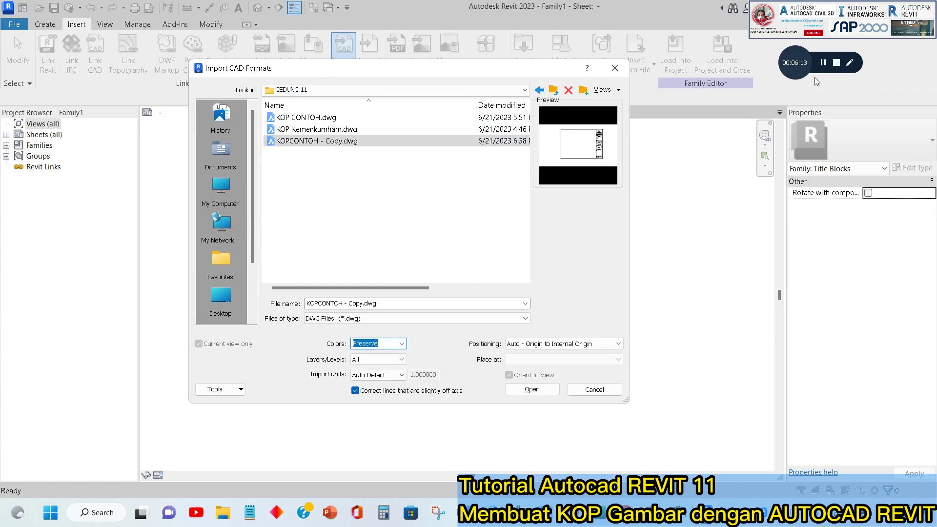
left_click(851, 64)
left_click(298, 117)
left_click(318, 141)
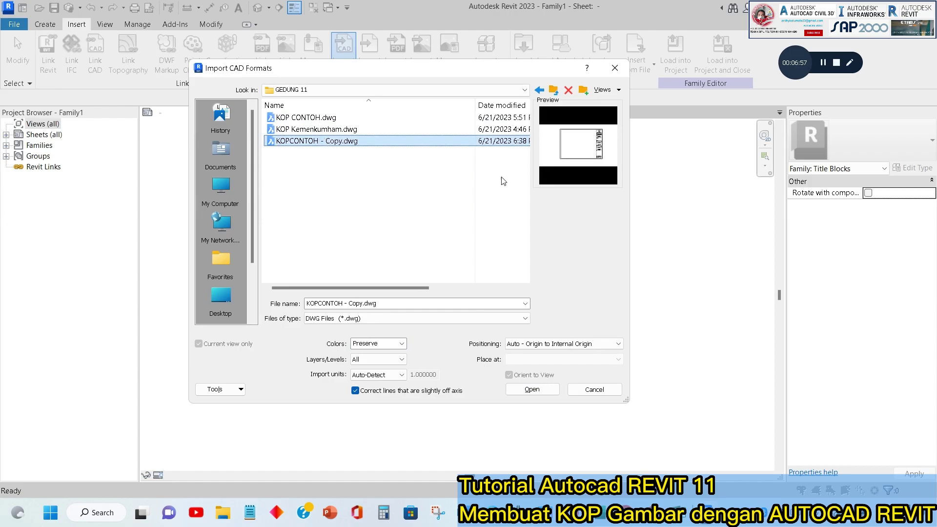
left_click(533, 389)
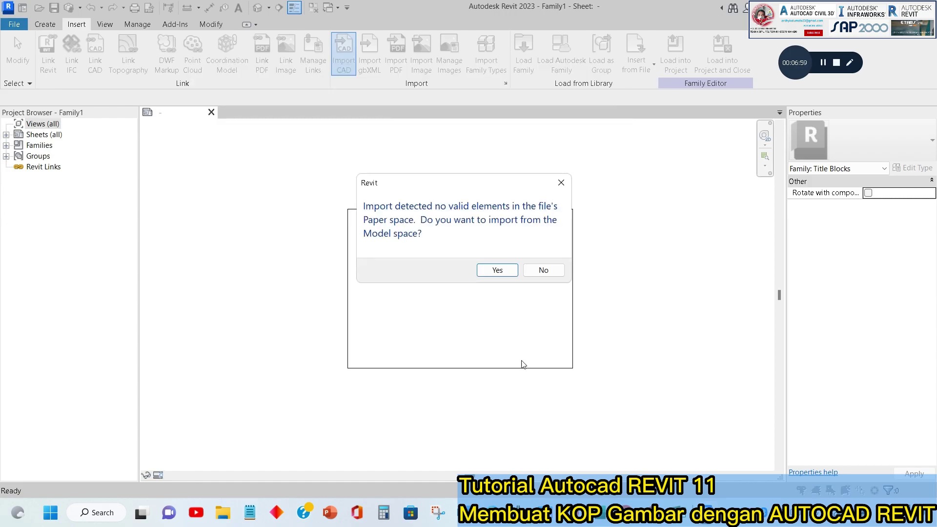
left_click(498, 271)
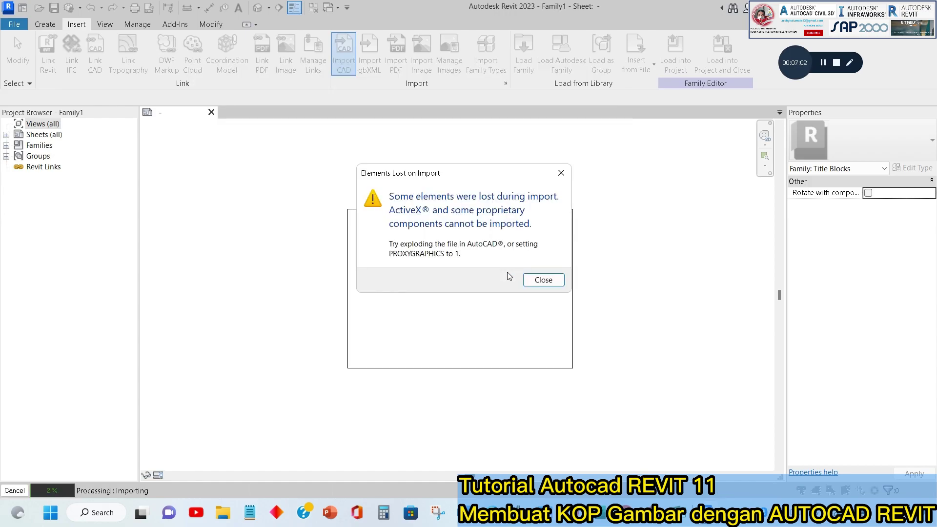
left_click(544, 281)
- Identify which of the two distant objects is the sheet outline and which is the imported drawing
scroll(478, 268, "down", 5)
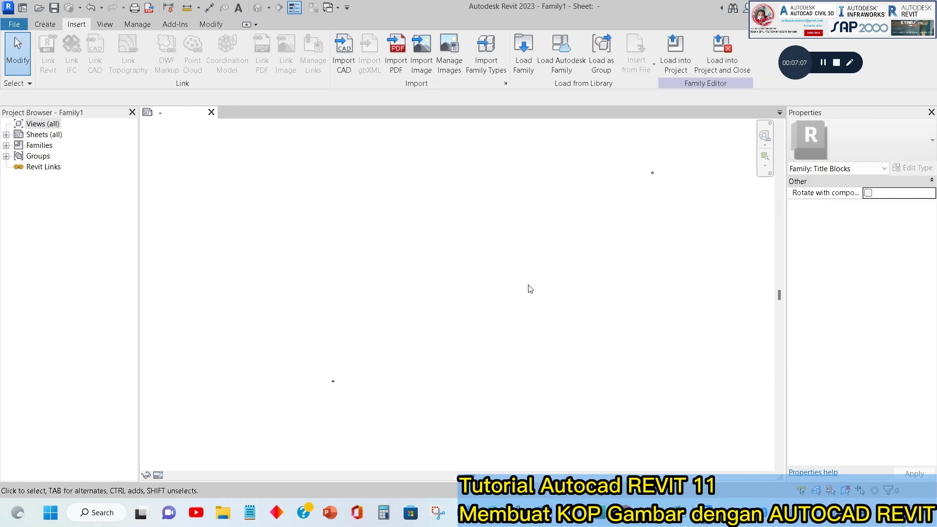
left_click_drag(307, 358, 371, 417)
left_click_drag(529, 156, 685, 231)
left_click(648, 248)
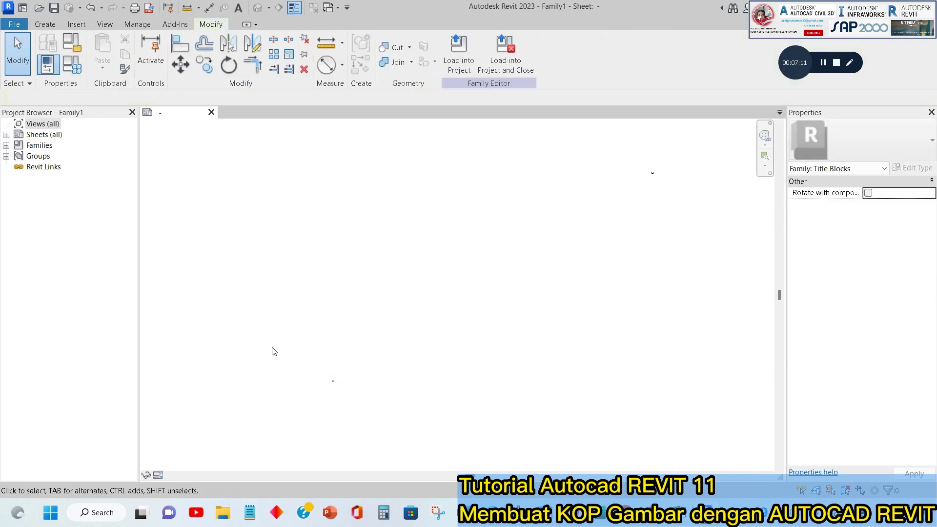
left_click_drag(271, 348, 408, 441)
left_click(467, 380)
left_click_drag(262, 245, 397, 439)
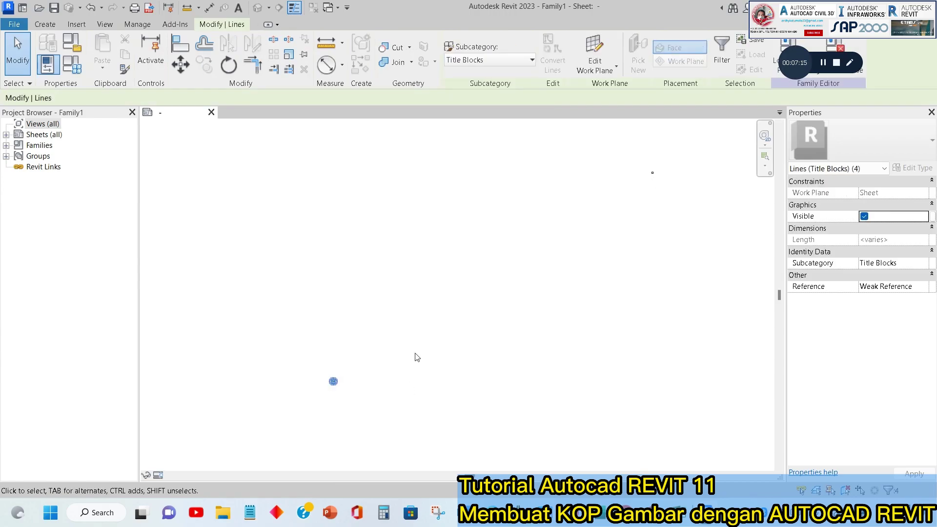
left_click(562, 293)
- Move the imported title block drawing from its far-off location close to the sheet outline
left_click_drag(611, 144, 693, 229)
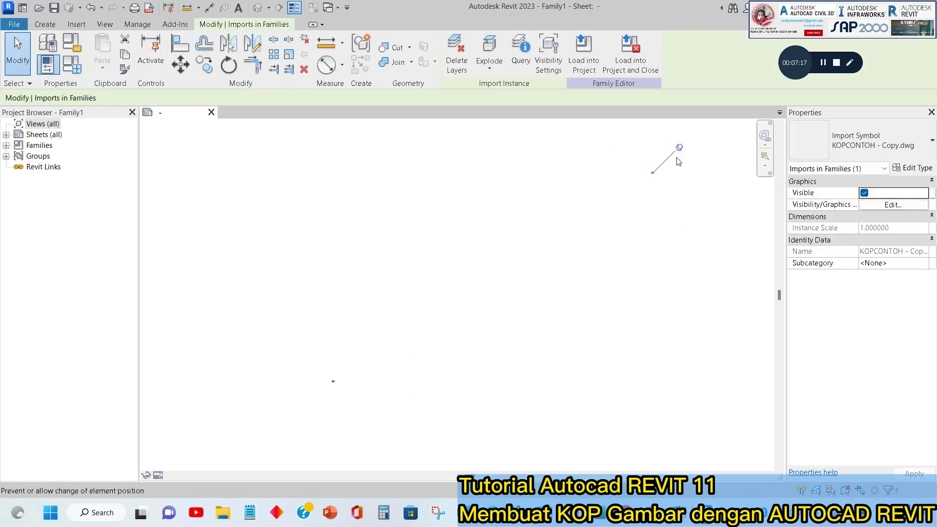
key("m")
key("v")
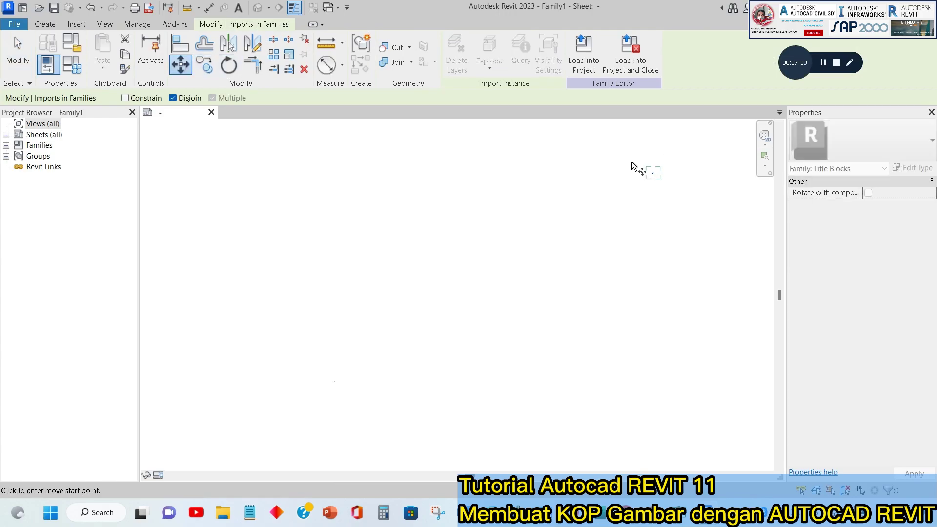
left_click(652, 173)
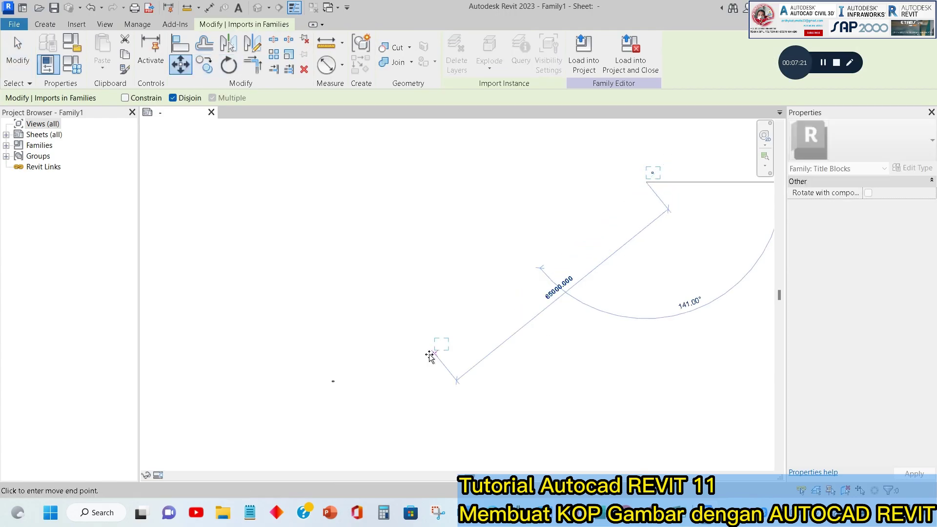
scroll(342, 380, "up", 5)
left_click(340, 376)
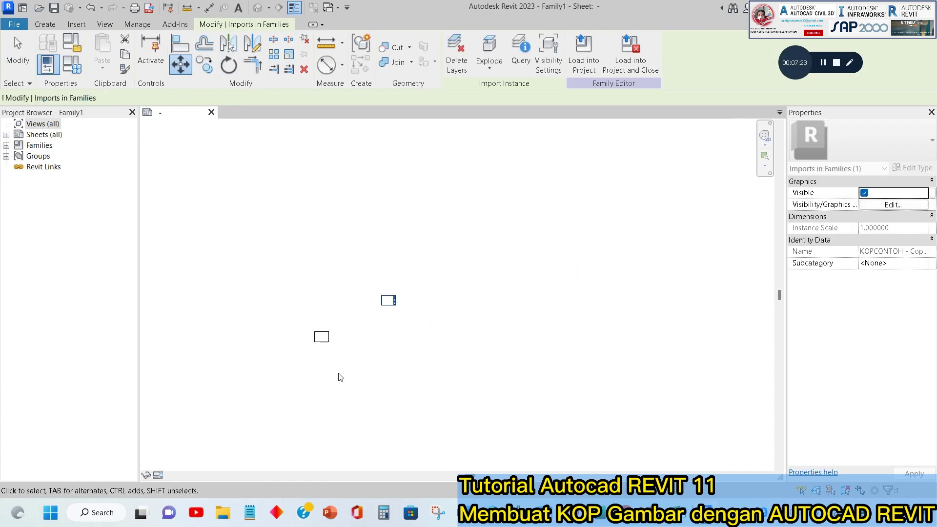
- Shift the imported title block freehand onto the sheet outline so that the two frames overlap
scroll(396, 309, "up", 5)
middle_click_drag(396, 311, 584, 238)
scroll(613, 245, "down", 2)
left_click(623, 270)
scroll(619, 239, "up", 5)
scroll(641, 243, "down", 4)
scroll(641, 242, "down", 3)
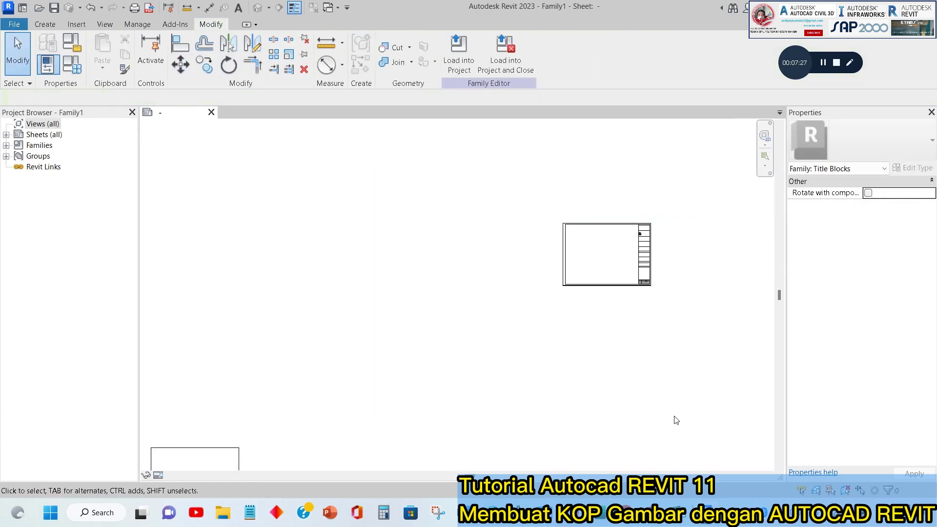
left_click(631, 292)
scroll(630, 263, "down", 2)
left_click_drag(631, 250, 481, 336)
scroll(481, 337, "up", 5)
left_click(576, 371)
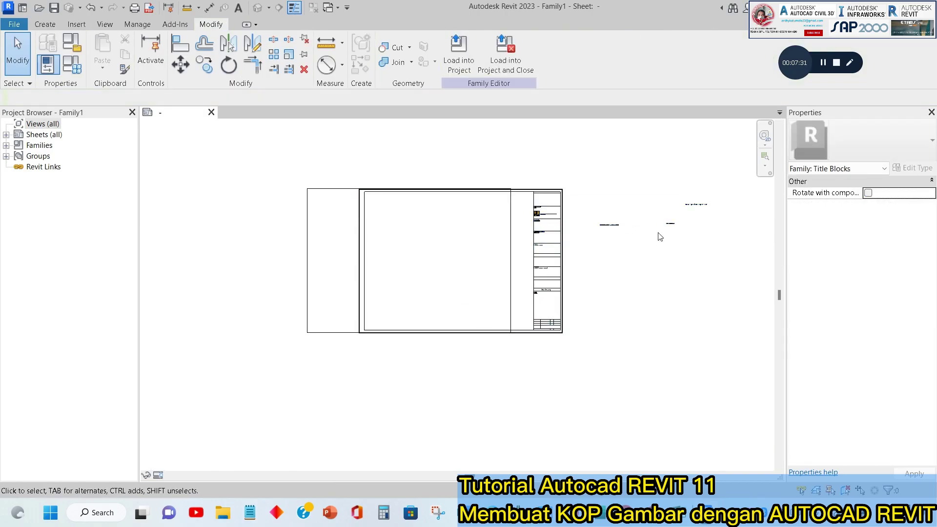
- Examine how the imported title block's upper-right corner lies relative to the sheet outline, with the import selected
scroll(683, 204, "up", 5)
scroll(583, 270, "down", 3)
scroll(392, 281, "down", 3)
middle_click_drag(398, 282, 588, 238)
scroll(568, 250, "up", 1)
left_click(565, 251)
scroll(590, 189, "up", 5)
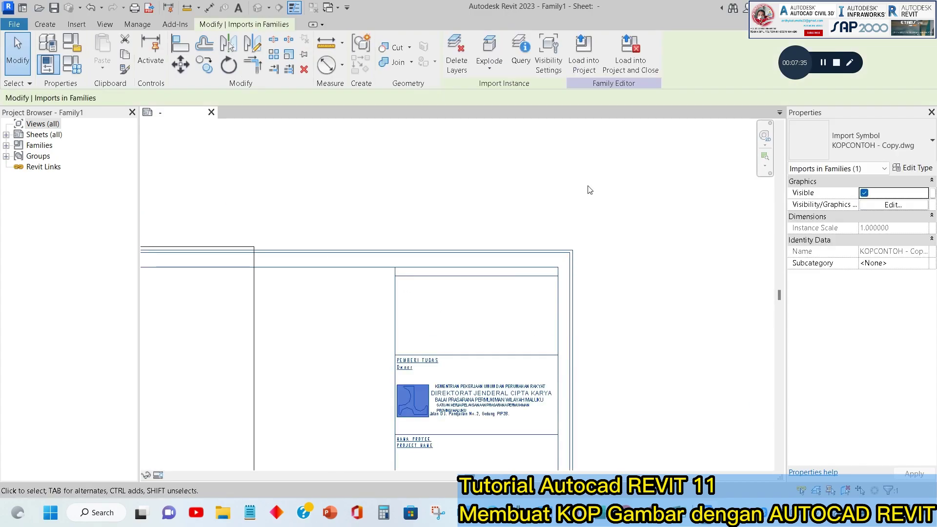
scroll(562, 261, "down", 2)
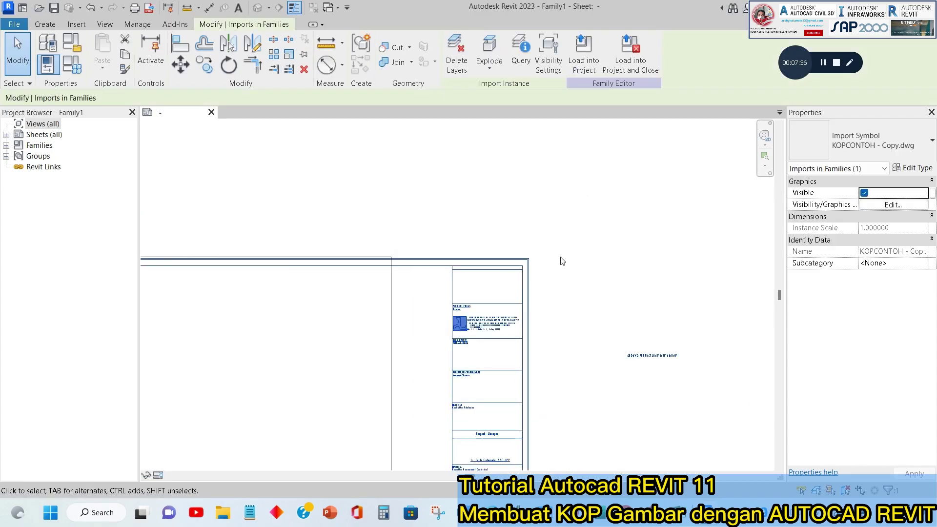
left_click(182, 66)
scroll(585, 247, "up", 3)
left_click(586, 231)
scroll(258, 268, "up", 5)
scroll(496, 291, "up", 2)
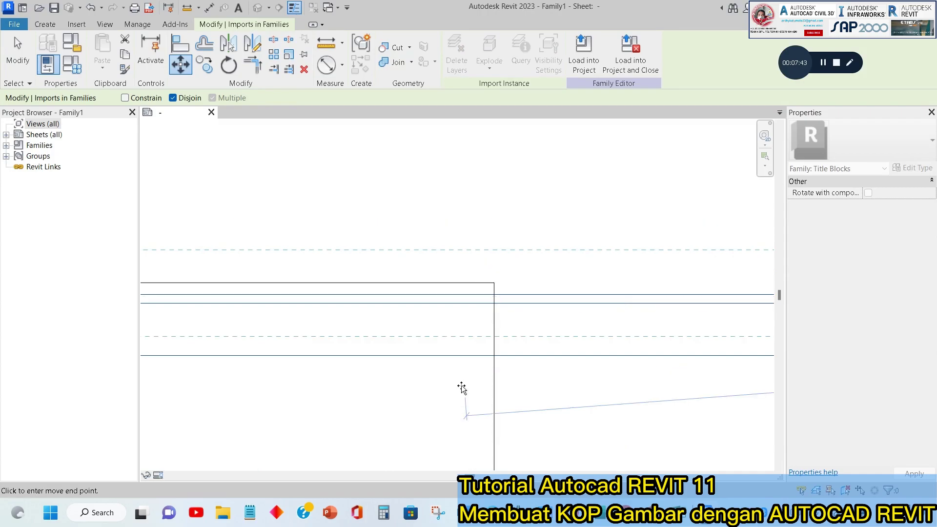
scroll(484, 281, "up", 2)
key("F8")
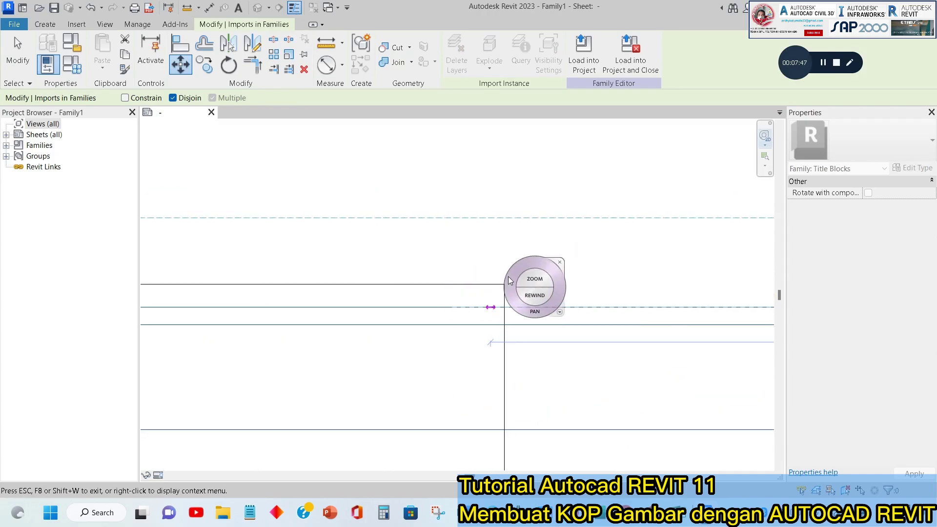
key("Escape")
- Move the imported title block by its upper-right corner to just inside the upper-right corner of the sheet outline
scroll(501, 281, "down", 3)
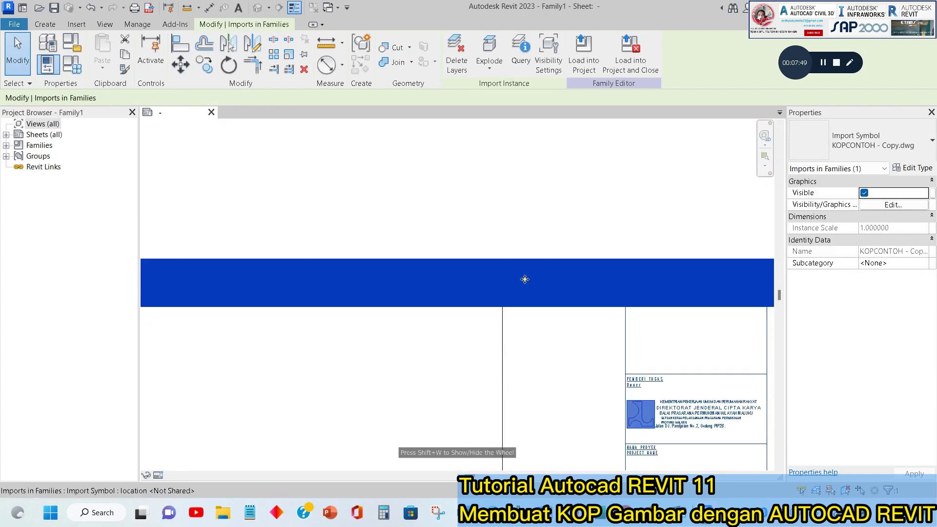
scroll(519, 277, "down", 3)
left_click(553, 307)
scroll(553, 308, "down", 3)
left_click(577, 390)
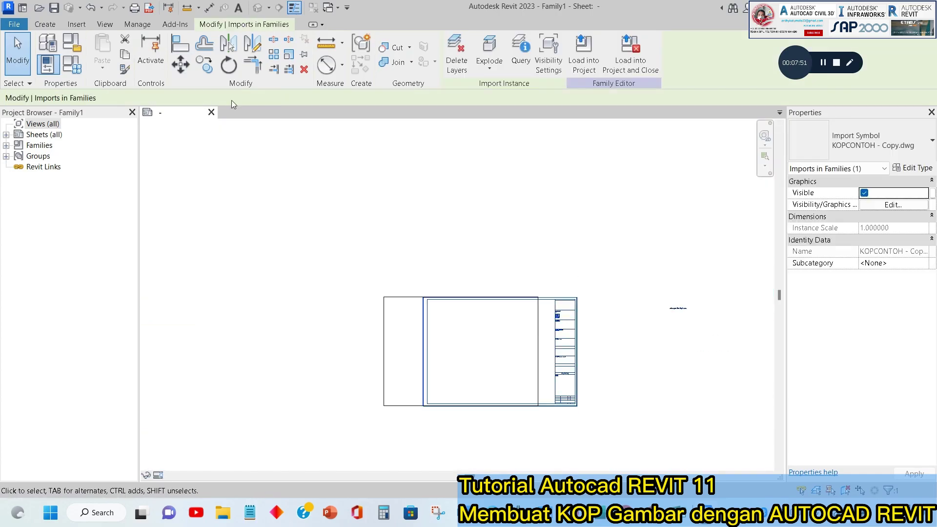
left_click(178, 66)
scroll(522, 309, "up", 5)
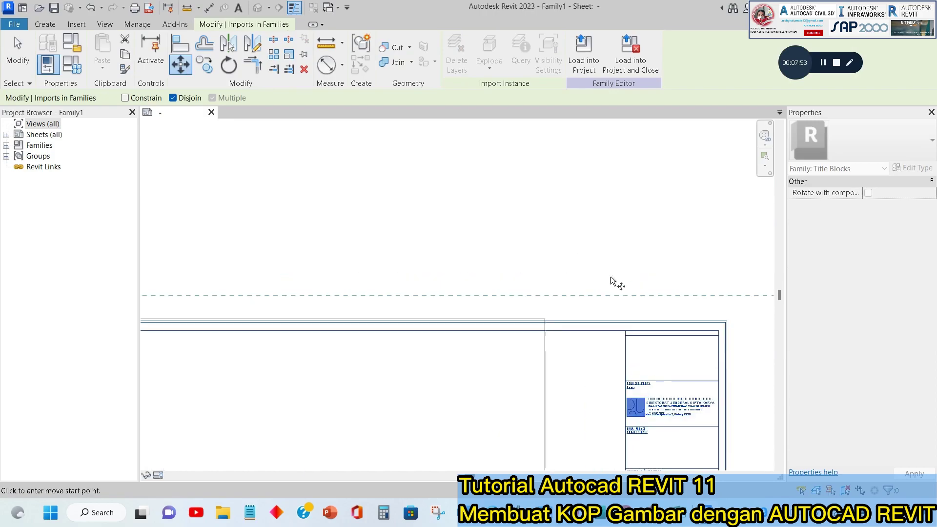
scroll(726, 321, "up", 6)
left_click(730, 318)
scroll(741, 310, "down", 6)
scroll(492, 313, "up", 4)
left_click(509, 304)
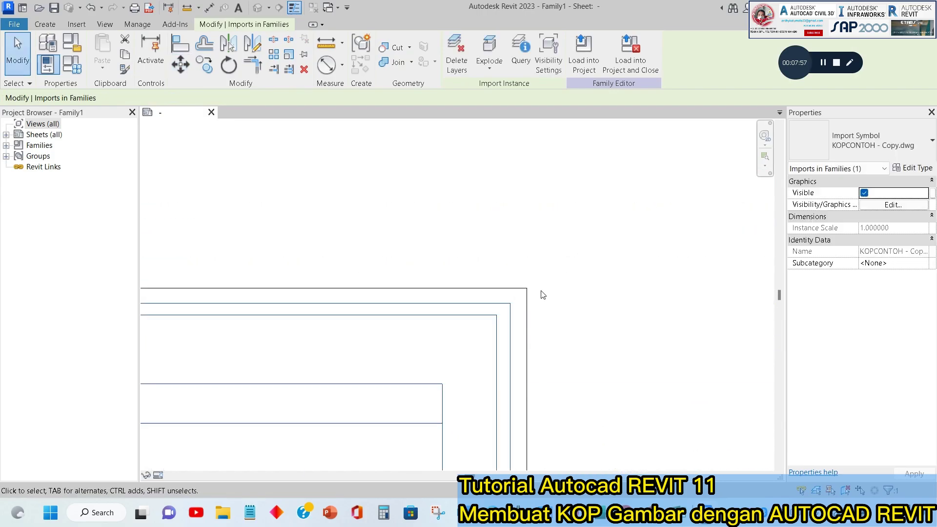
- Move the imported title block straight up by its lower-right corner so its bottom edge meets the sheet outline's bottom line
left_click(545, 276)
scroll(540, 235, "down", 1)
scroll(552, 274, "down", 3)
scroll(534, 138, "up", 2)
scroll(510, 352, "up", 3)
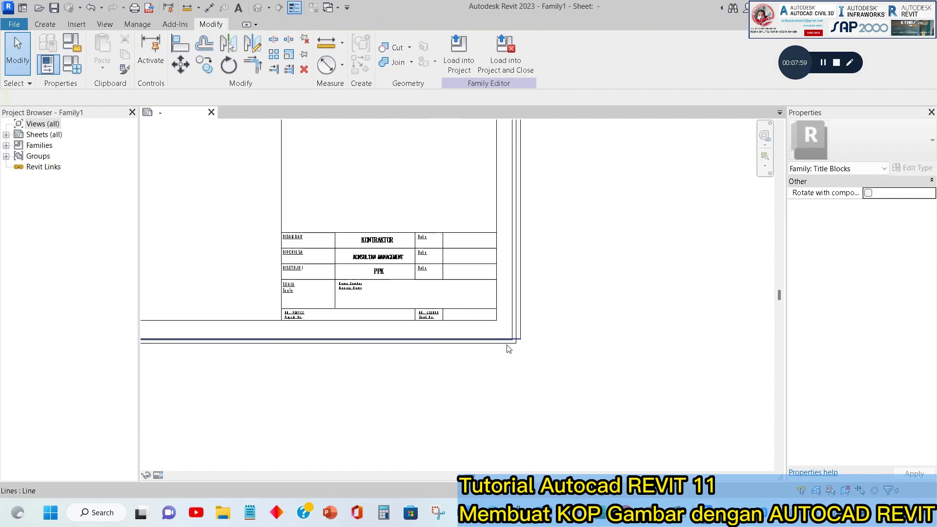
scroll(513, 357, "up", 2)
left_click(477, 257)
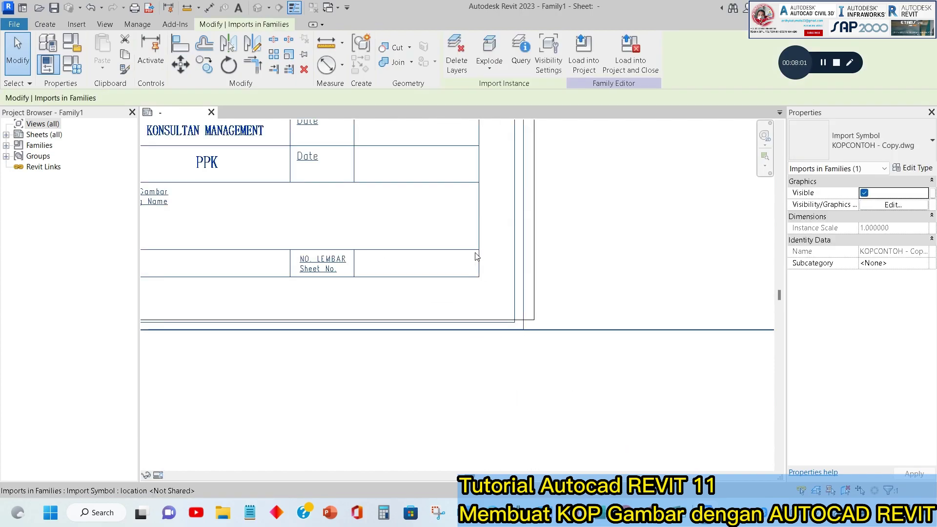
left_click(181, 64)
scroll(507, 335, "up", 2)
left_click(540, 326)
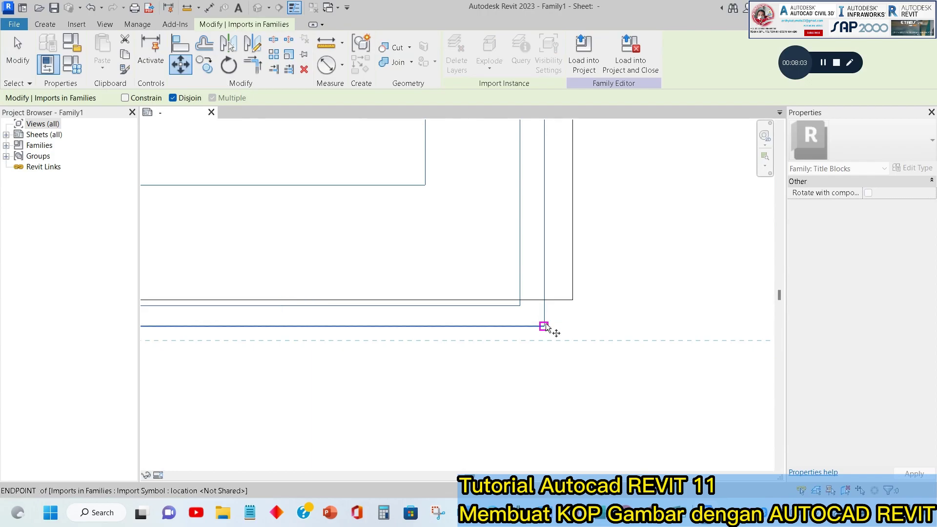
scroll(547, 317, "up", 2)
left_click(539, 302)
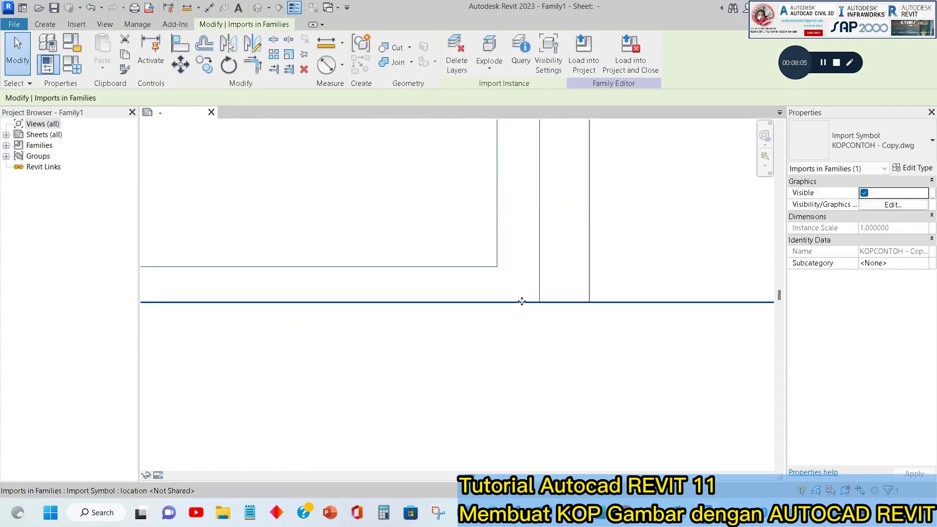
key("Escape")
- Examine how the imported frame lines up with the sheet outline at its upper corners and left edge
scroll(506, 357, "down", 4)
middle_click_drag(506, 358, 536, 161)
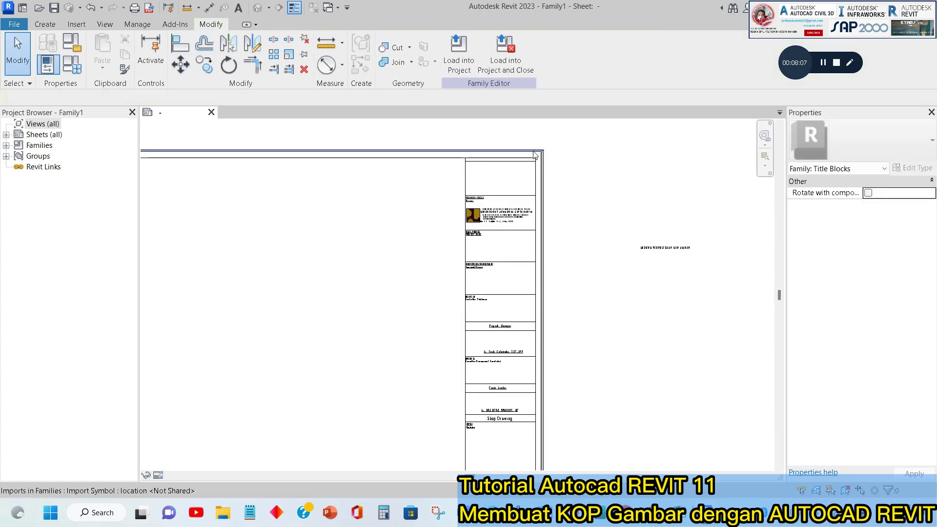
scroll(534, 146, "up", 3)
scroll(589, 170, "down", 4)
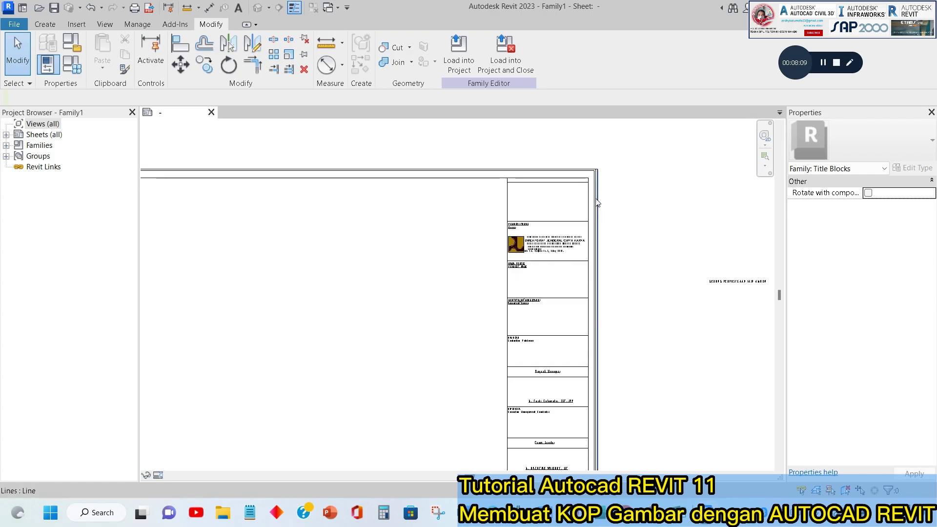
scroll(342, 215, "up", 4)
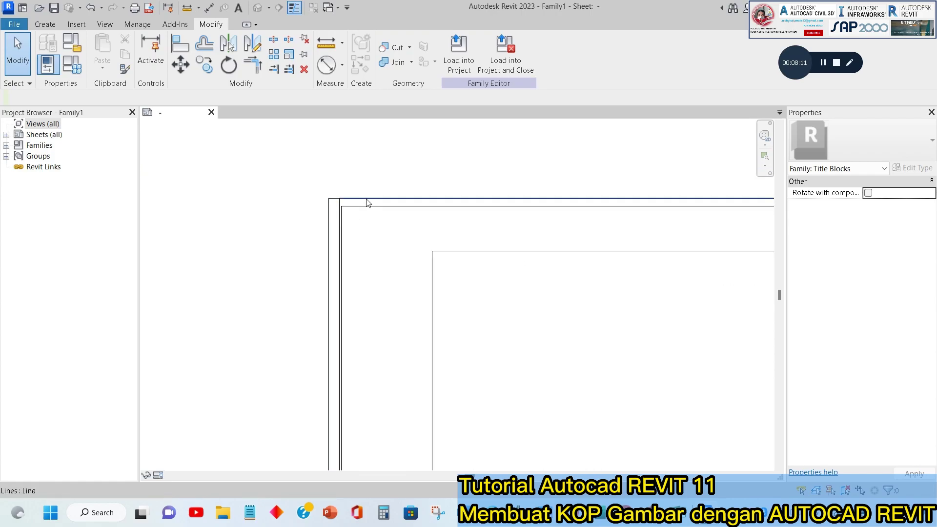
left_click(341, 244)
scroll(295, 232, "down", 2)
scroll(456, 236, "down", 3)
scroll(661, 217, "up", 4)
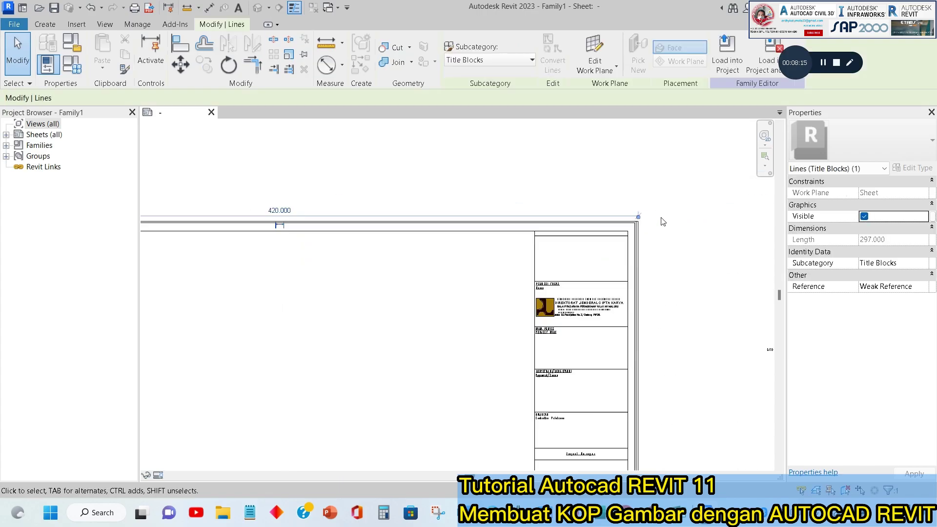
scroll(615, 241, "down", 5)
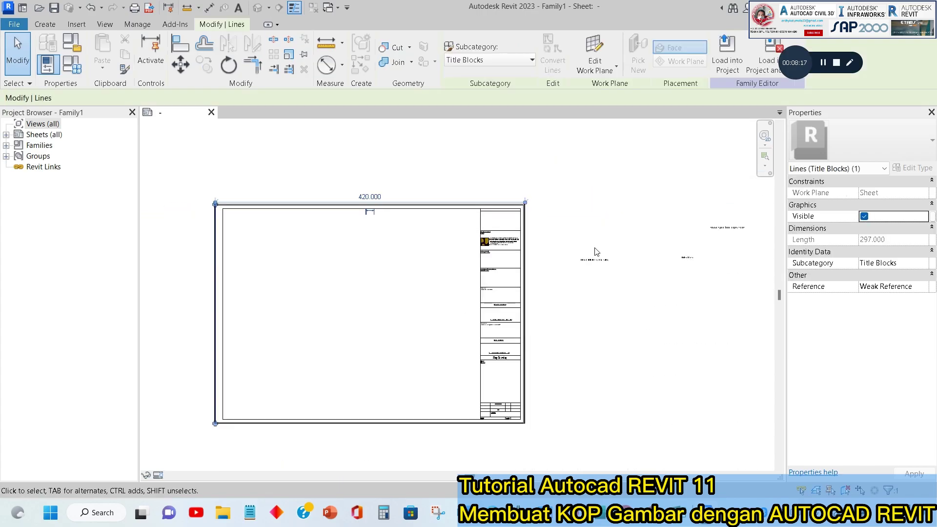
- Copy the imported title block to a free spot to the right of the original
left_click(597, 261)
scroll(375, 278, "down", 3)
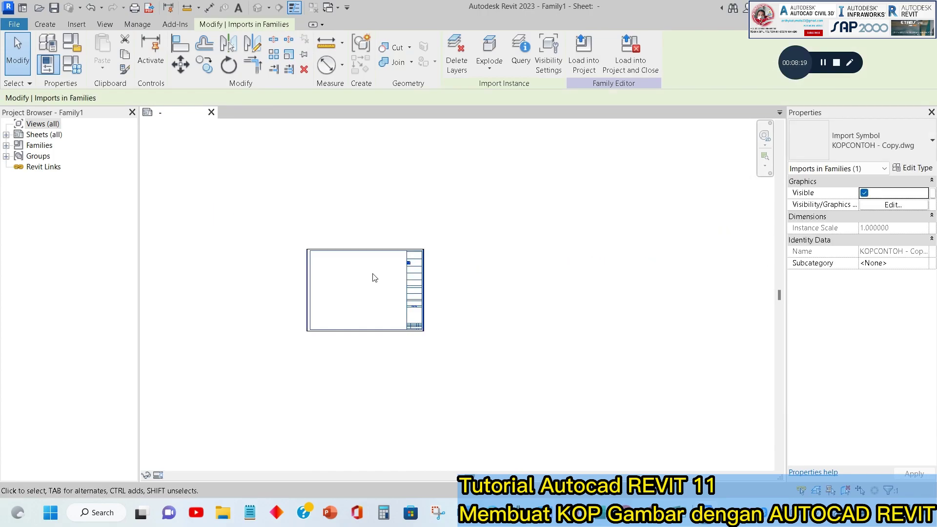
left_click(389, 338)
left_click(393, 330)
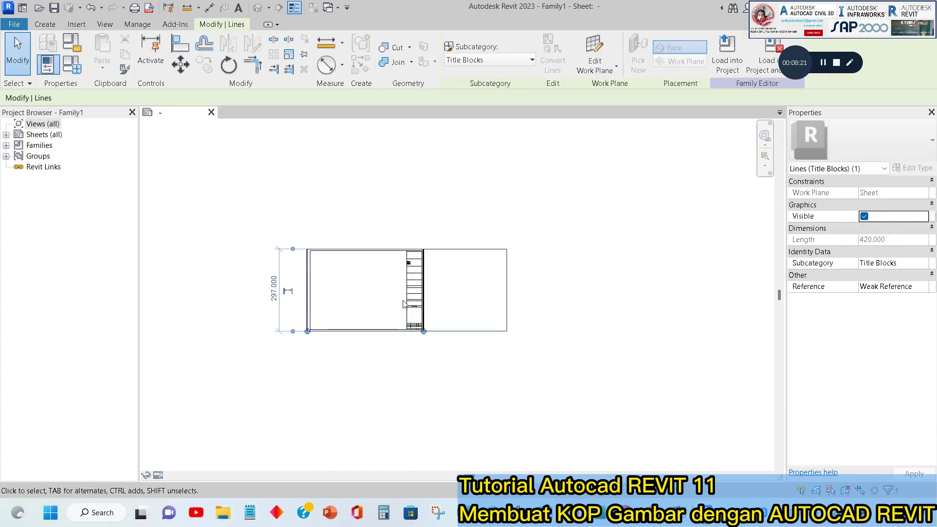
left_click(408, 301)
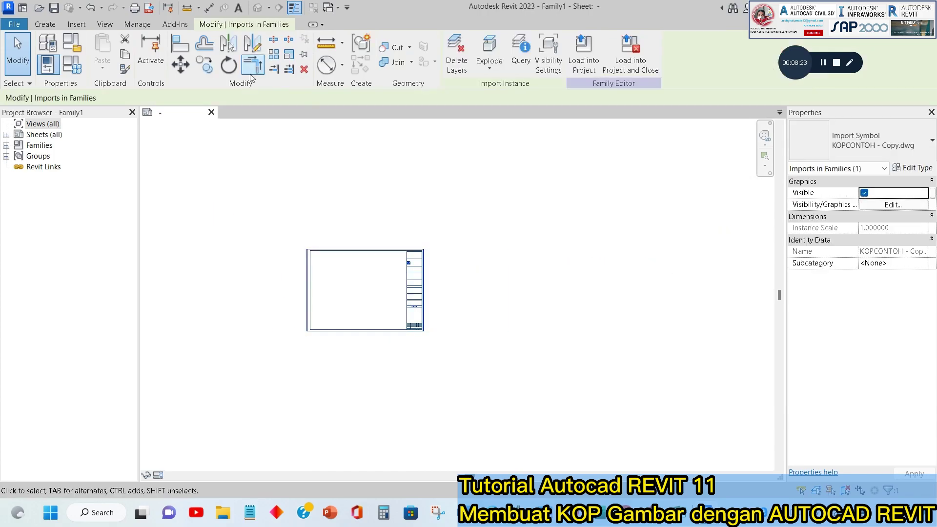
left_click(205, 65)
left_click(535, 214)
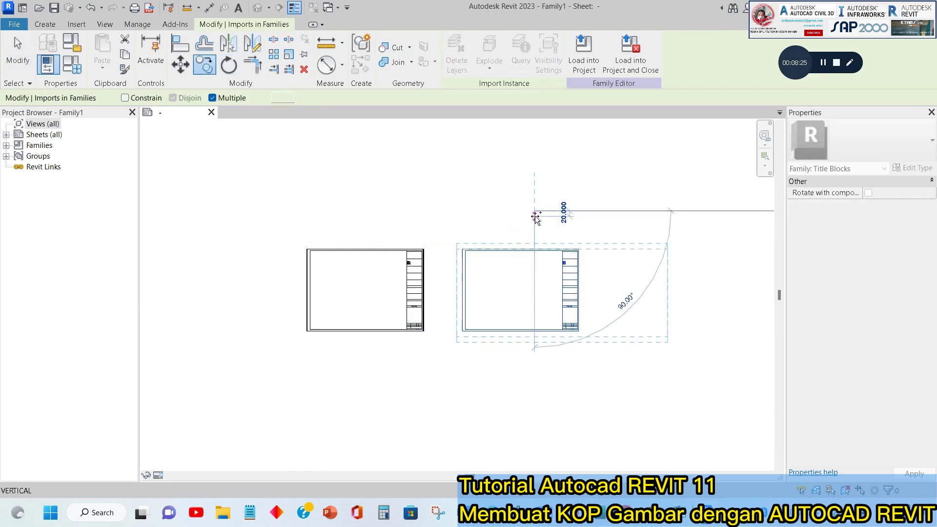
key("Escape")
key("Escape")
- Compare the copied title block side by side with the original
scroll(523, 240, "up", 6)
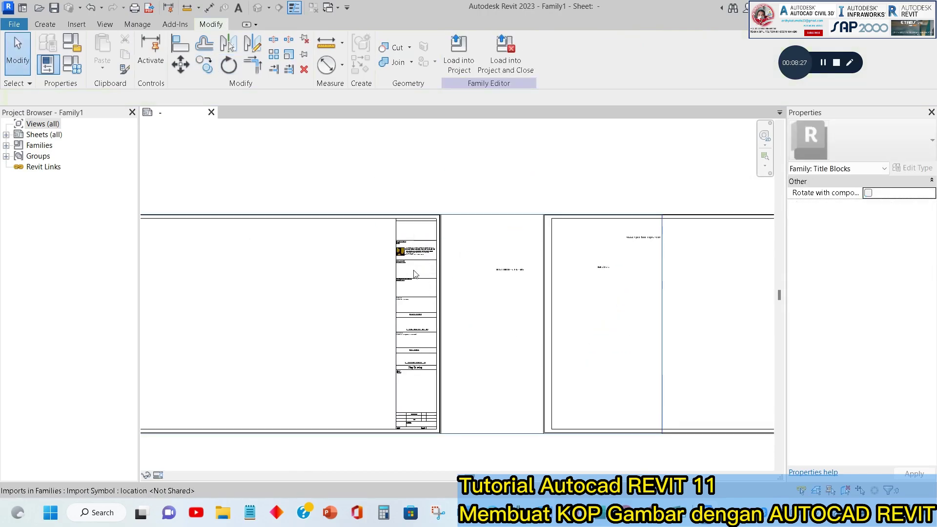
scroll(416, 272, "down", 3)
scroll(337, 263, "down", 3)
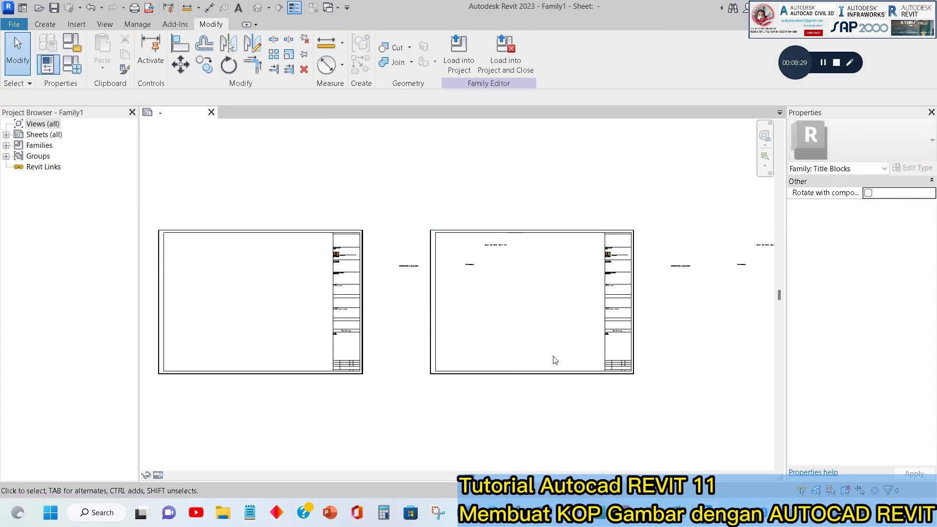
left_click(507, 363)
scroll(483, 312, "down", 9)
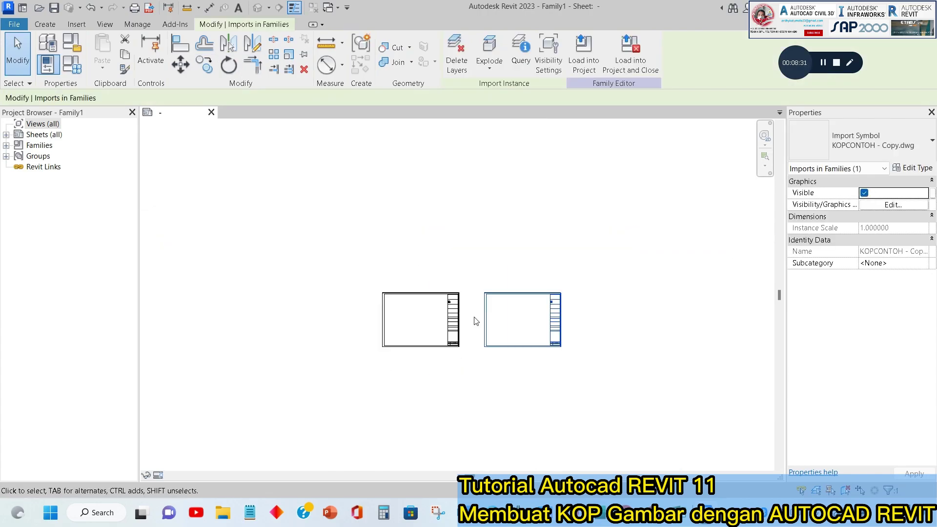
left_click(490, 296)
left_click(483, 220)
- Fully explode the copied title block import, deleting the filled region elements that cannot be drawn
scroll(468, 304, "up", 8)
left_click(494, 290)
left_click(651, 263)
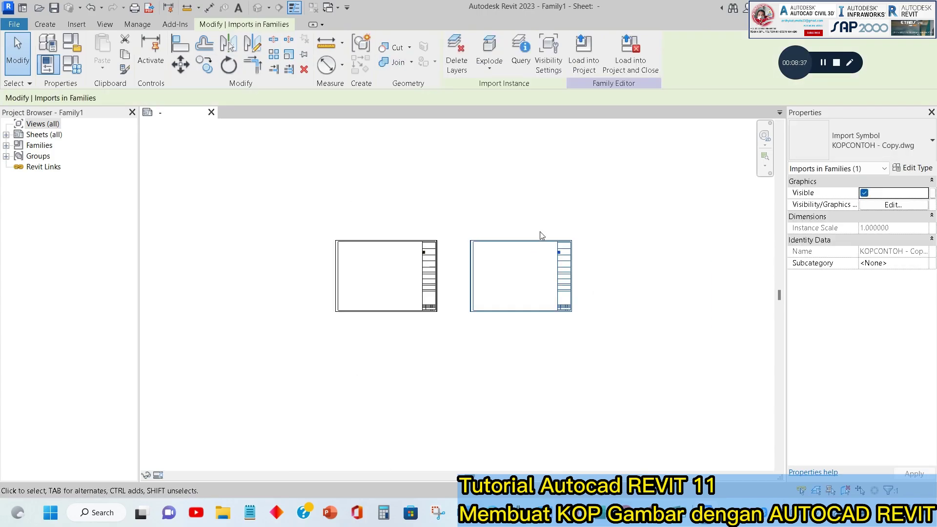
scroll(425, 253, "up", 4)
scroll(403, 262, "up", 5)
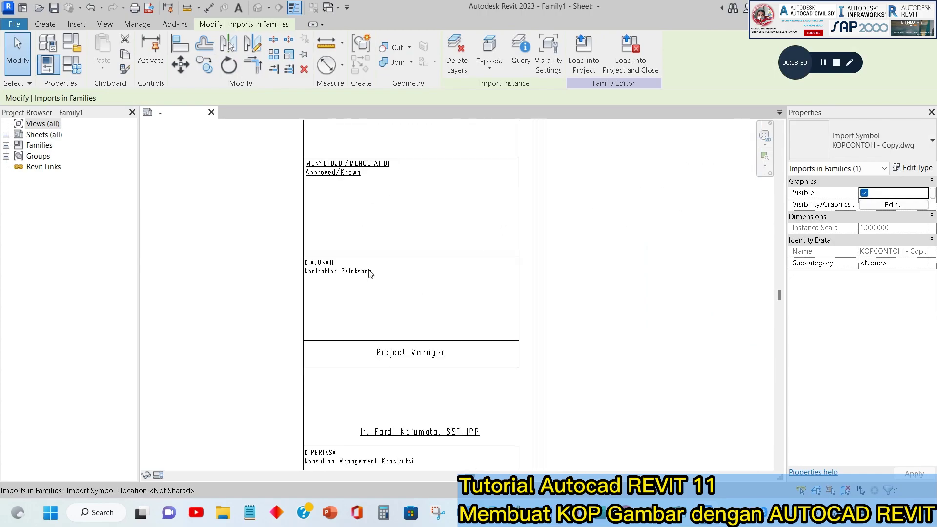
scroll(413, 268, "down", 4)
middle_click_drag(422, 239, 373, 254)
scroll(483, 270, "down", 3)
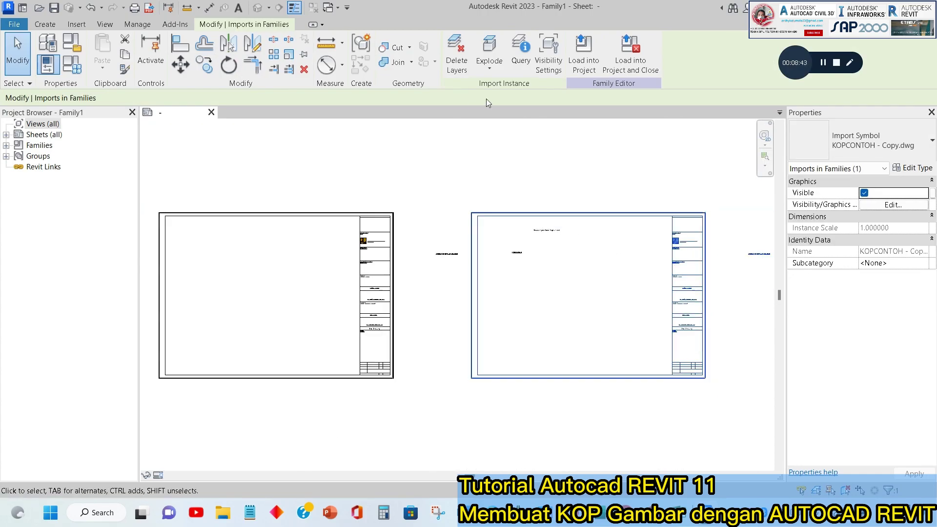
left_click(490, 73)
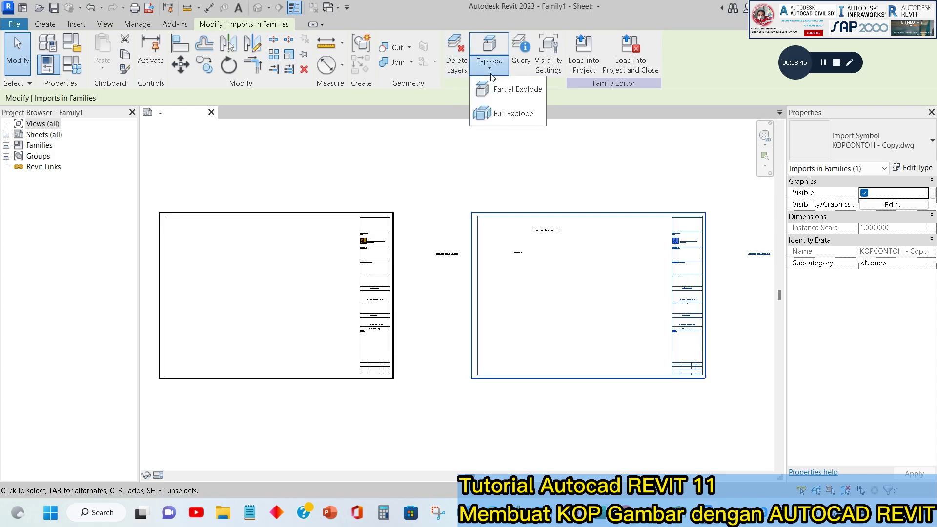
left_click(508, 113)
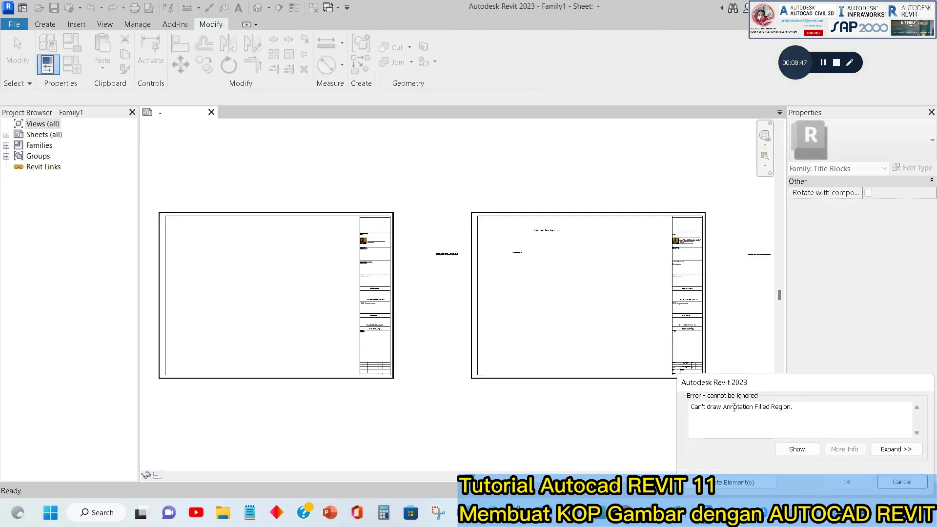
left_click(751, 481)
- Examine the exploded title block's logo, text fields and revision table, and the loose text beside its frame
scroll(695, 240, "up", 6)
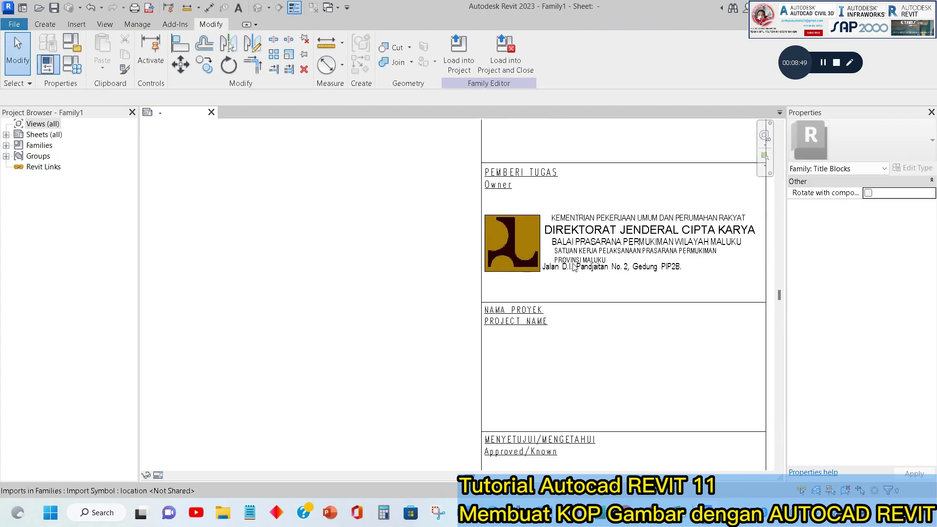
scroll(574, 266, "down", 2)
scroll(424, 244, "up", 3)
scroll(403, 246, "down", 5)
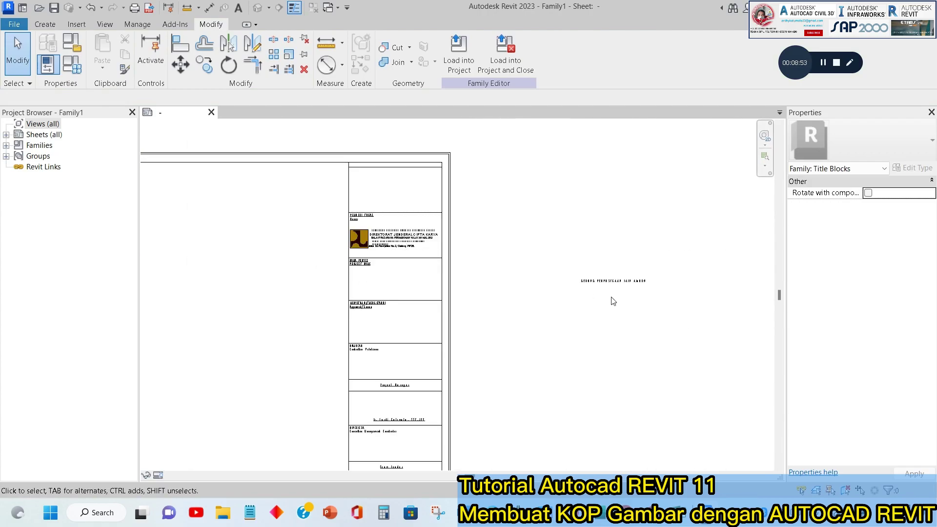
scroll(619, 275, "down", 2)
scroll(669, 266, "up", 3)
scroll(424, 274, "down", 3)
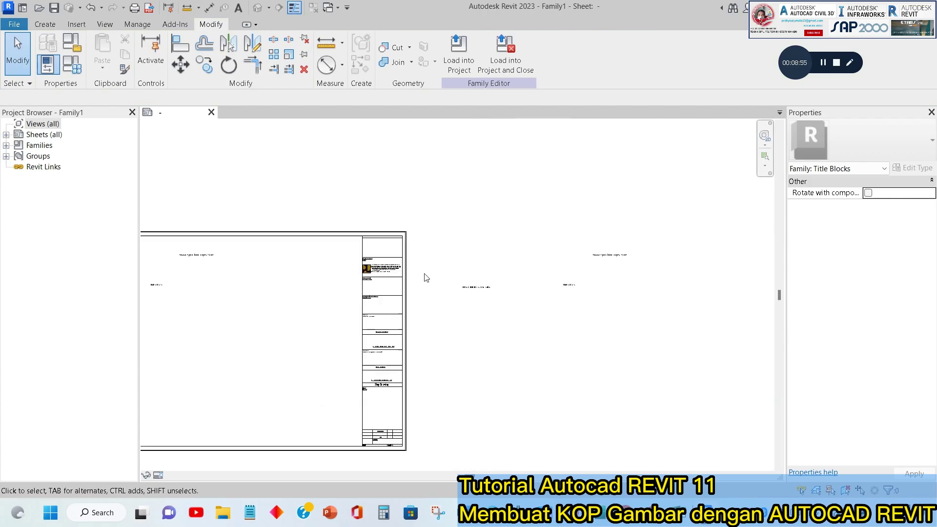
scroll(443, 248, "up", 4)
scroll(442, 248, "up", 2)
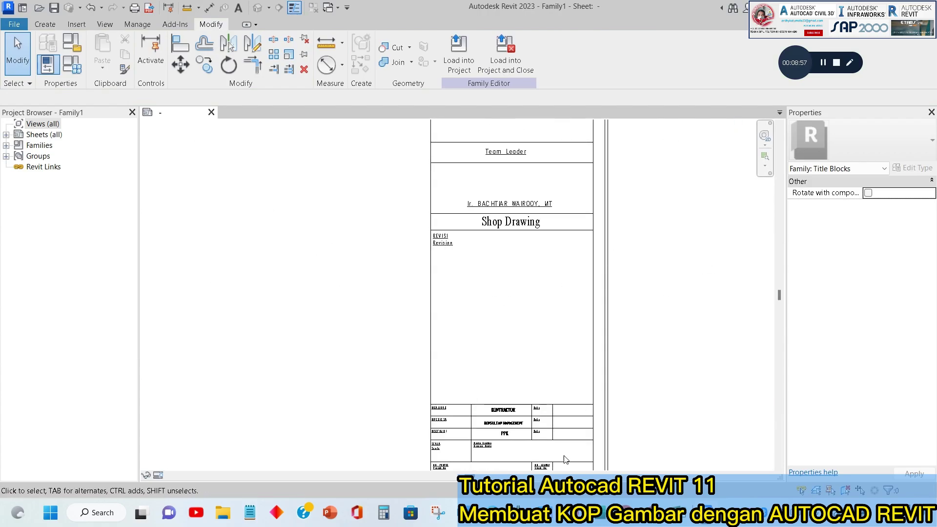
scroll(471, 410, "up", 2)
scroll(479, 350, "down", 5)
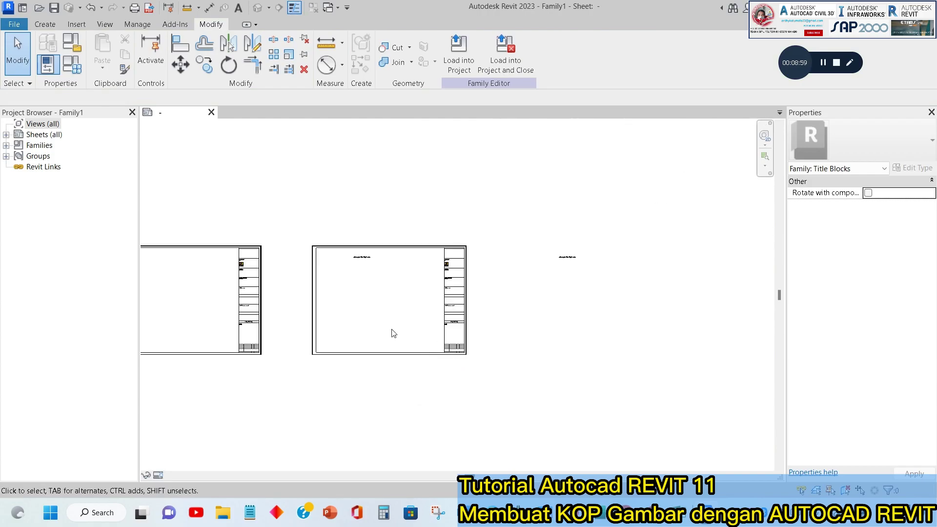
- Examine the owner and project name fields of the original title block on the sheet outline
middle_click_drag(391, 331, 619, 337)
scroll(508, 293, "up", 5)
scroll(531, 237, "down", 5)
scroll(474, 225, "up", 5)
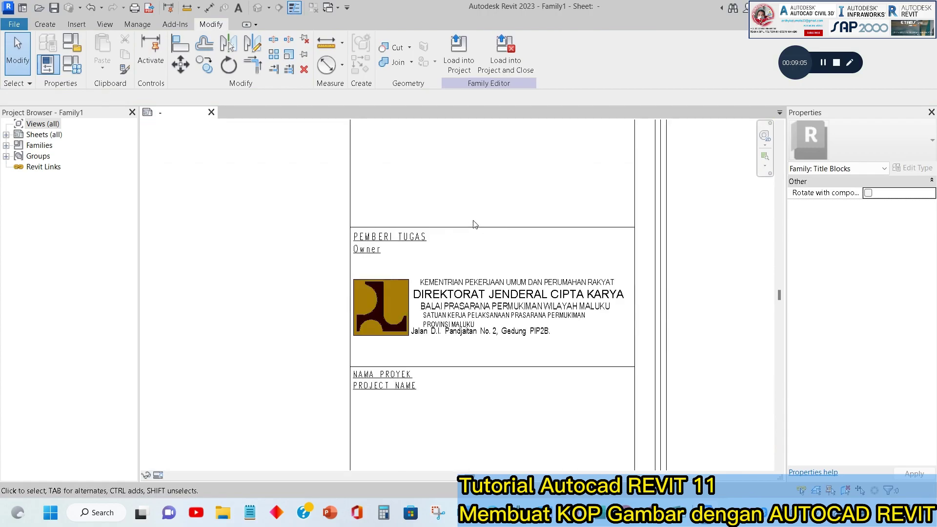
scroll(482, 239, "down", 5)
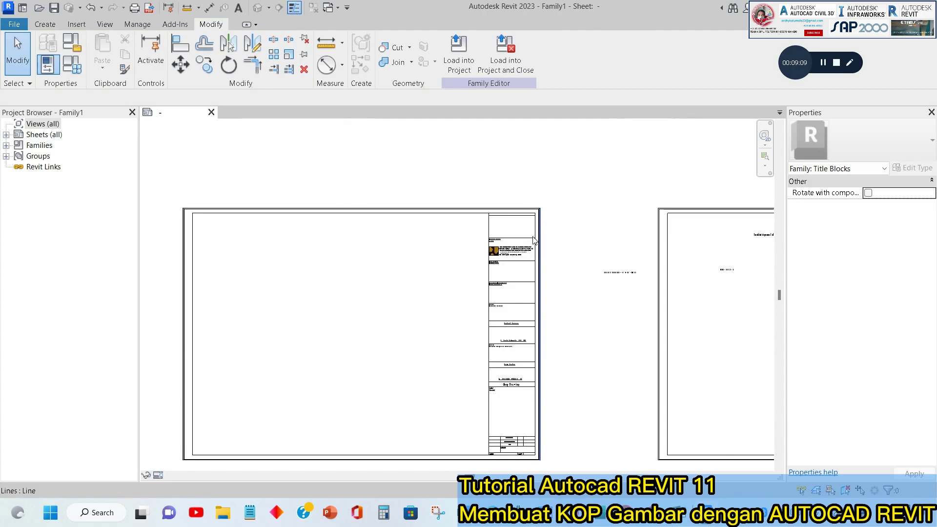
- Draw a vertical line down the original title block's outer left edge, from its upper corner to its lower corner
scroll(208, 223, "up", 3)
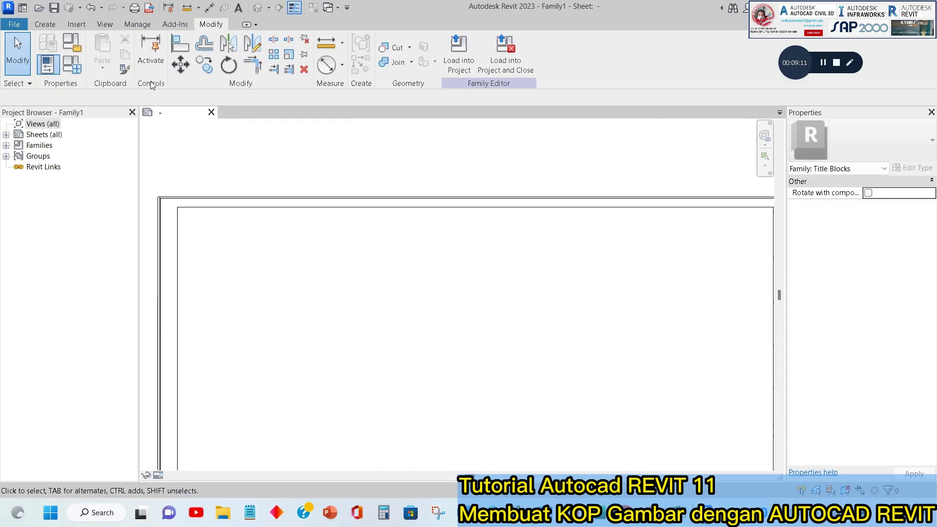
left_click(44, 24)
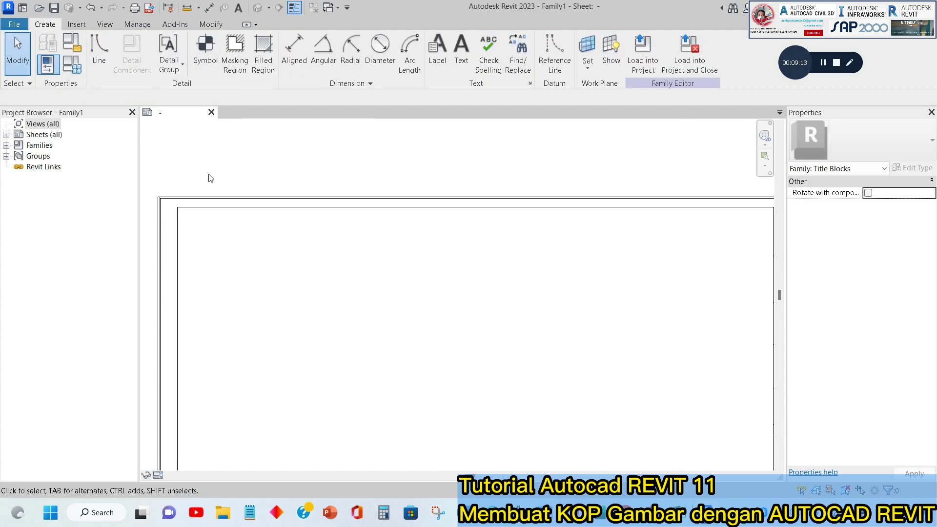
left_click(98, 55)
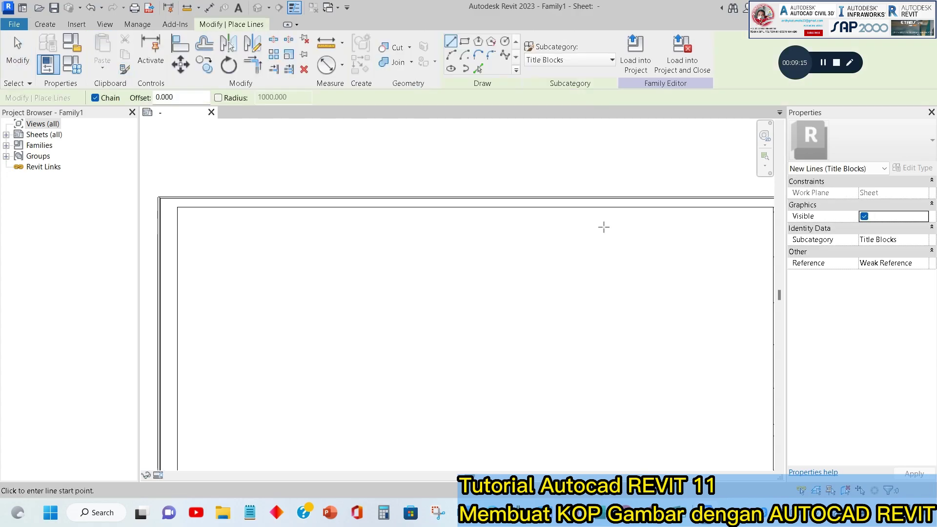
scroll(567, 244, "down", 4)
scroll(569, 238, "up", 2)
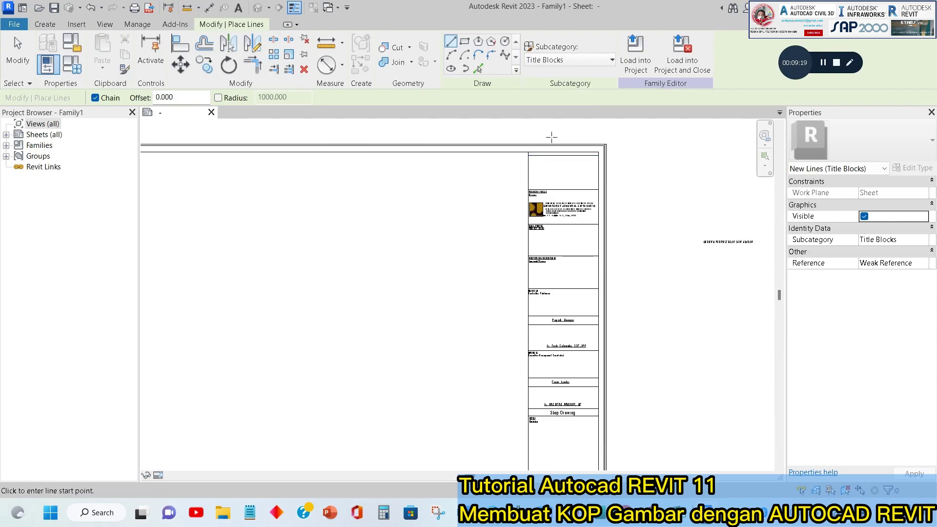
scroll(484, 208, "down", 3)
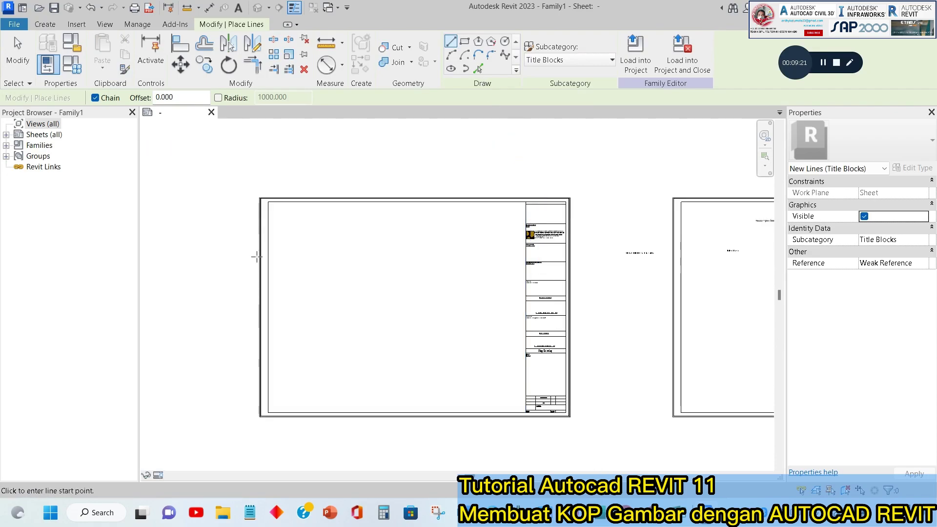
scroll(279, 196, "up", 4)
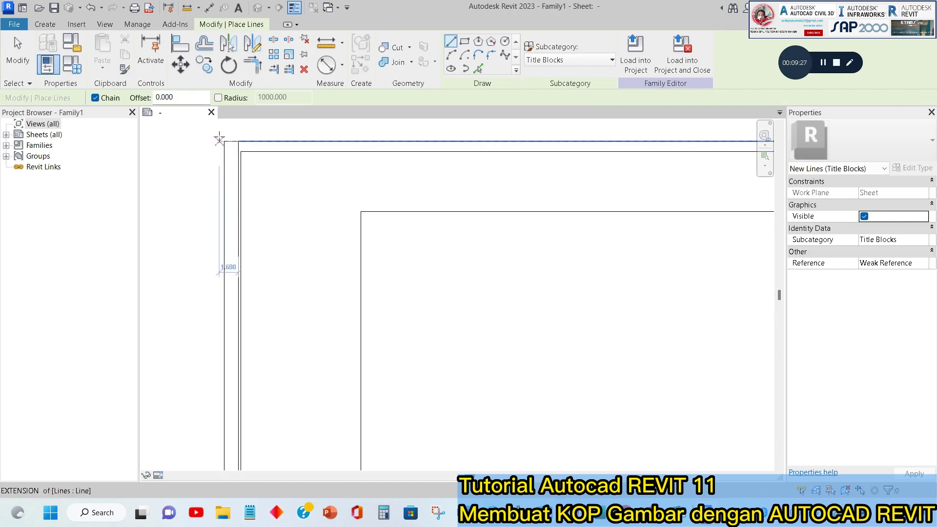
left_click(238, 141)
middle_click_drag(266, 255, 373, 171)
middle_click_drag(359, 391, 370, 105)
scroll(332, 341, "up", 7)
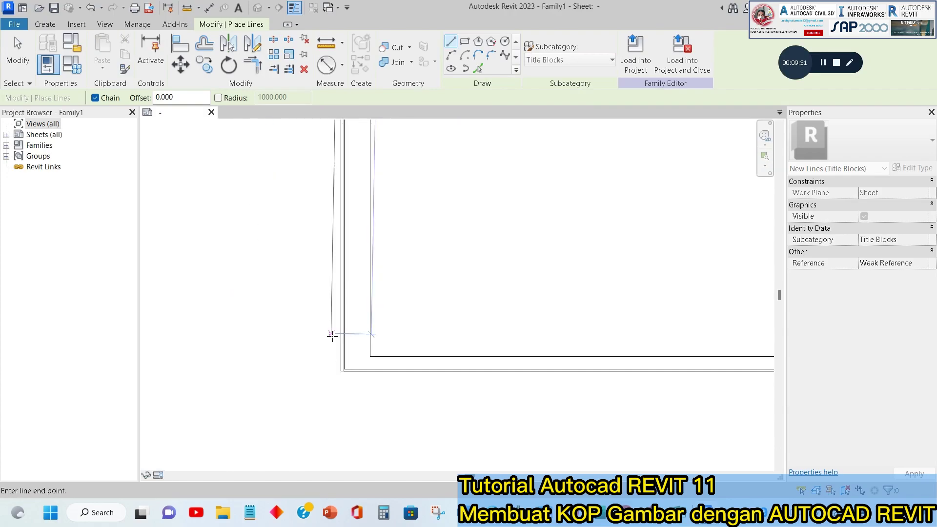
left_click(340, 375)
scroll(236, 379, "down", 4)
scroll(703, 378, "up", 3)
scroll(554, 394, "down", 5)
key("Escape")
key("Escape")
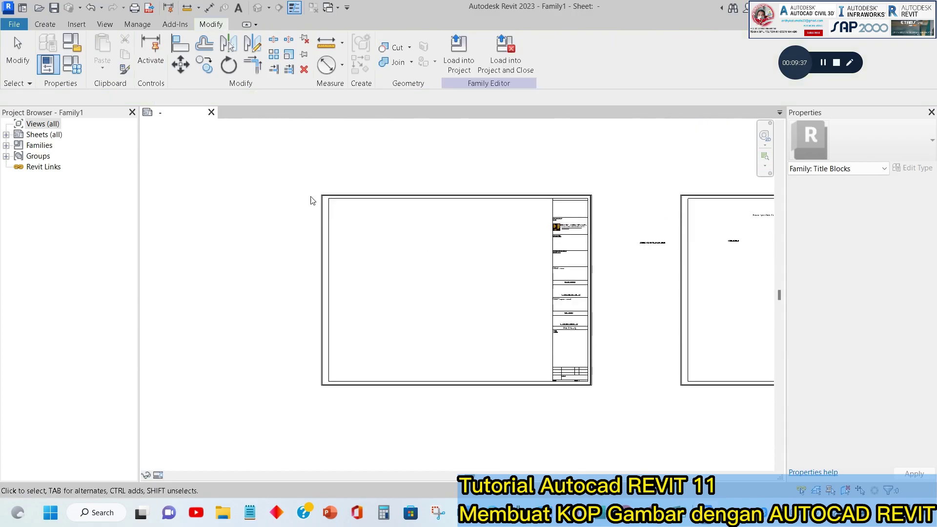
- Trace the outer frame's right edge by picking the imported line with Pick Lines at offset 0.000
scroll(317, 200, "up", 4)
left_click(334, 214)
key("Escape")
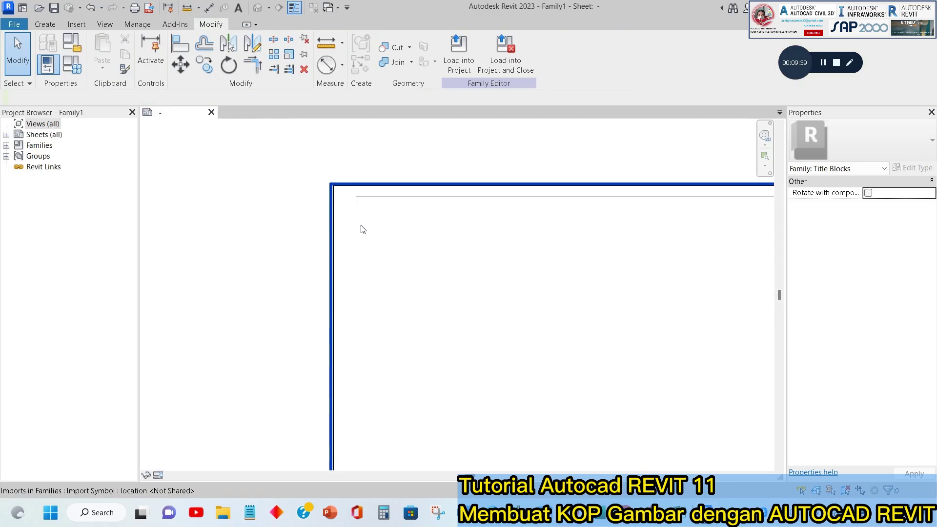
left_click(45, 24)
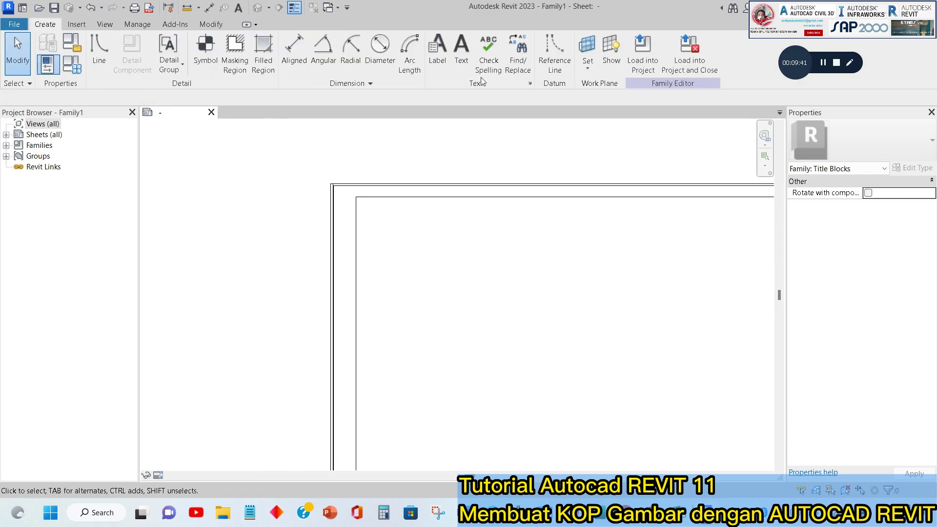
left_click(98, 55)
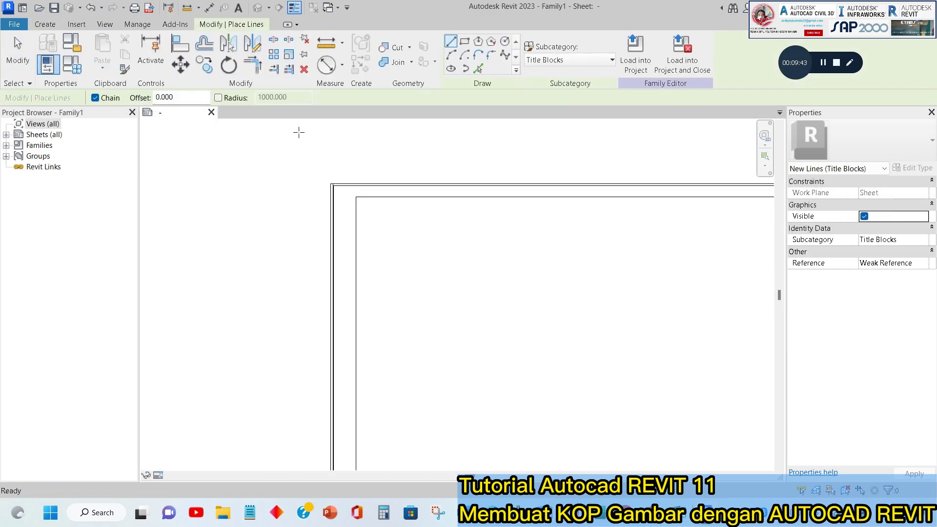
left_click(478, 69)
scroll(333, 207, "up", 2)
scroll(334, 200, "up", 2)
scroll(329, 161, "up", 4)
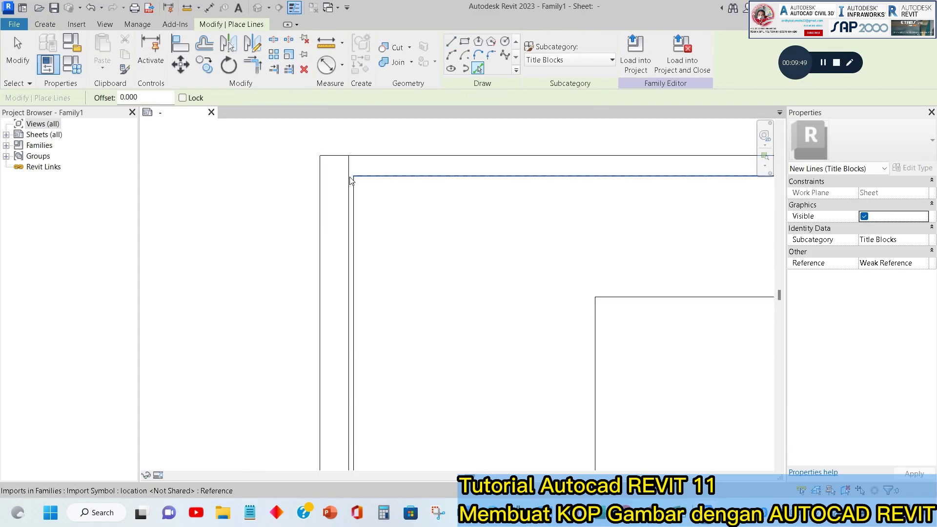
scroll(337, 188, "down", 6)
scroll(585, 302, "up", 5)
left_click(582, 295)
scroll(588, 253, "down", 5)
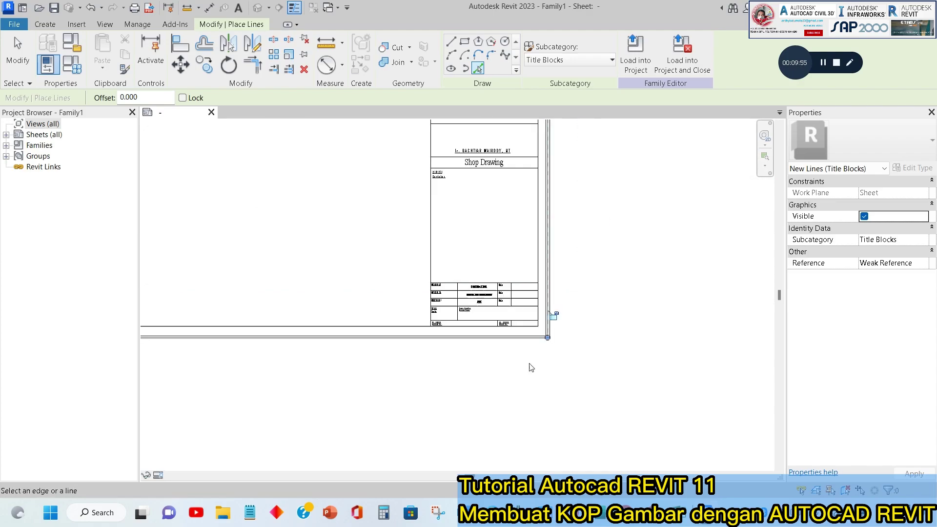
- Trace the outer frame's top edge by picking the imported line
scroll(581, 191, "up", 5)
left_click(582, 187)
scroll(433, 218, "down", 2)
middle_click_drag(433, 217, 801, 198)
scroll(343, 160, "up", 5)
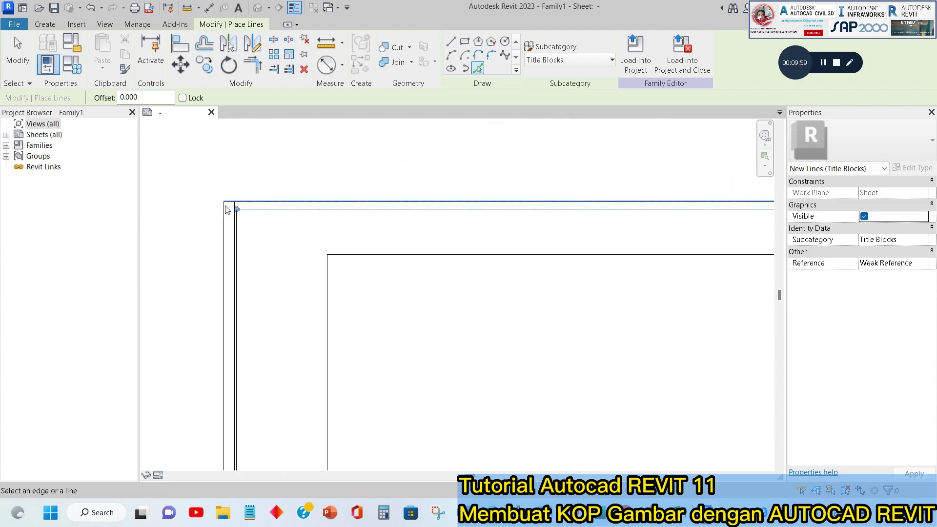
- Trace the inner frame's top and left edges from the imported title block
scroll(227, 210, "up", 2)
scroll(310, 149, "down", 3)
left_click(405, 218)
left_click(387, 235)
scroll(313, 162, "down", 3)
scroll(314, 162, "down", 4)
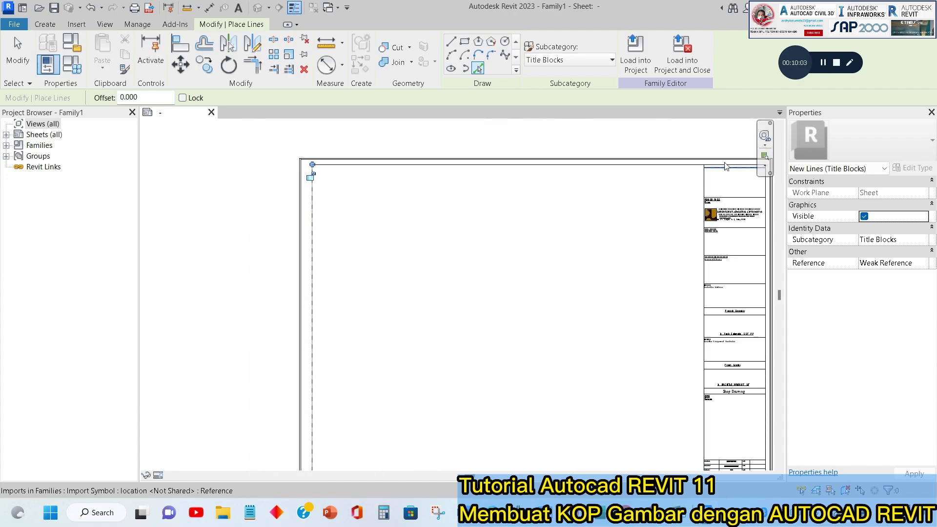
- Trace the inner frame's bottom edge and the right edge of the title column from the import
scroll(695, 215, "up", 4)
scroll(557, 212, "down", 4)
scroll(540, 190, "up", 2)
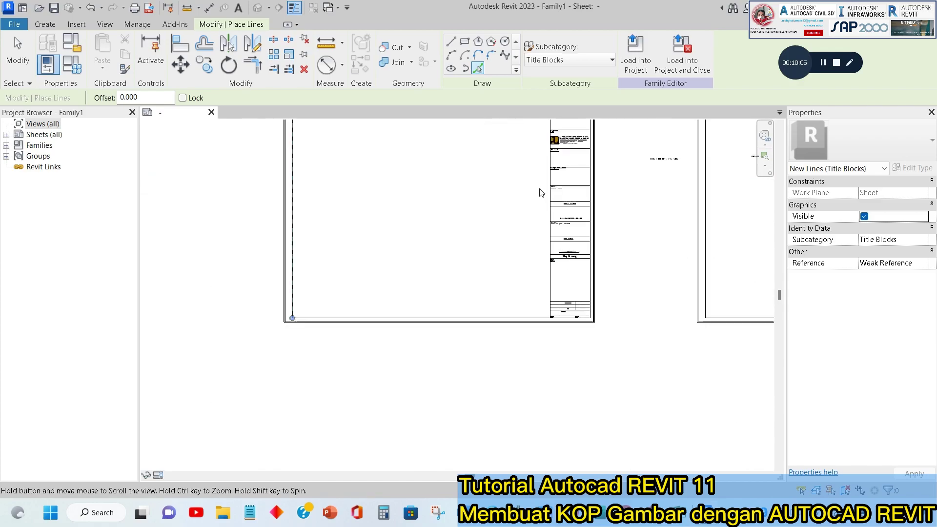
scroll(640, 305, "up", 4)
scroll(640, 306, "up", 2)
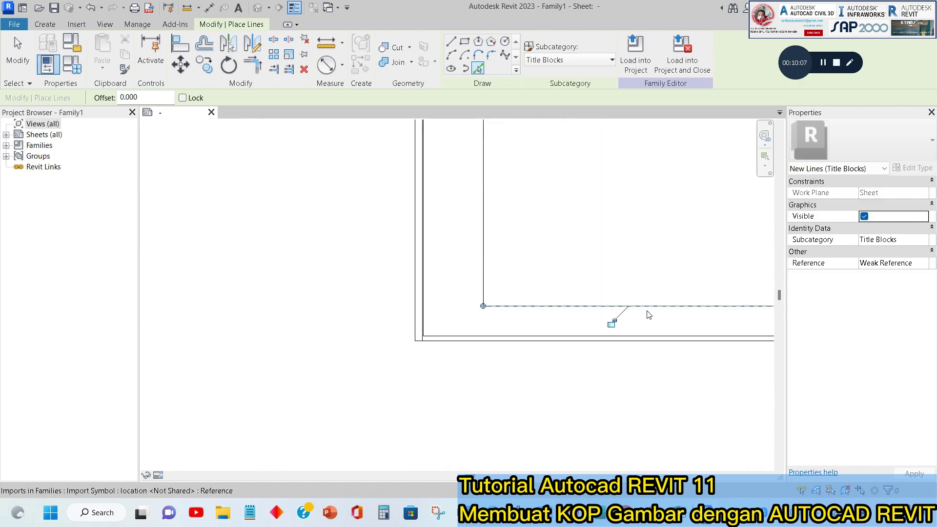
scroll(430, 276, "down", 3)
scroll(580, 258, "down", 1)
middle_click_drag(580, 257, 73, 299)
scroll(354, 317, "up", 5)
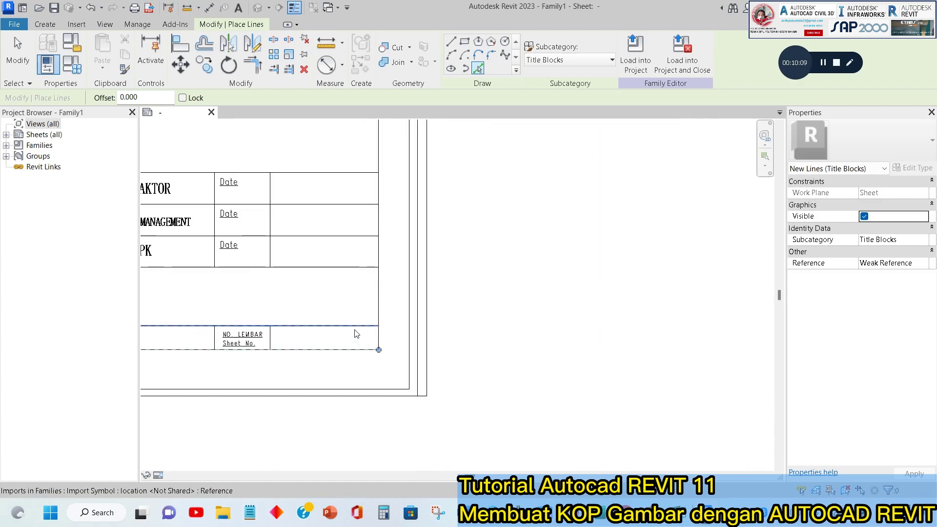
scroll(376, 315, "down", 4)
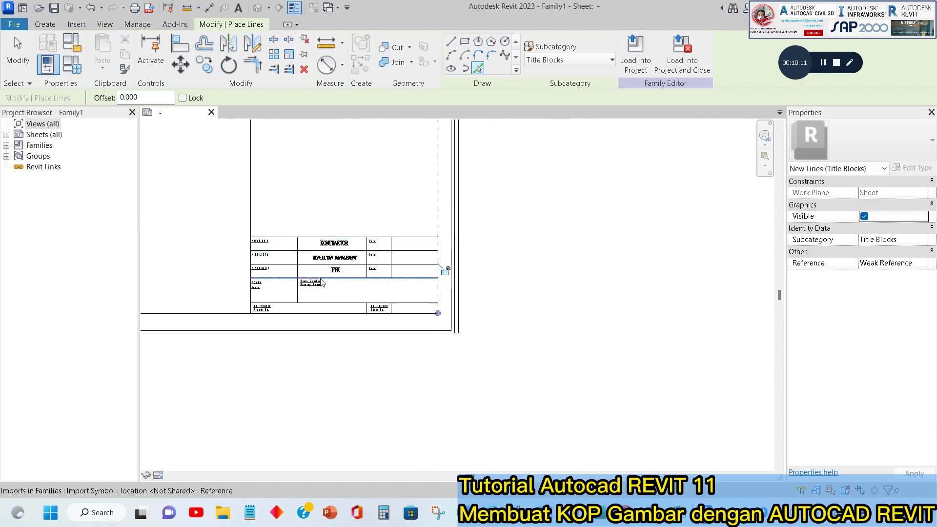
- Trace the horizontal row lines of the lower title table, from NO. PROYEK up to the DIGAMBAR row
scroll(331, 311, "up", 3)
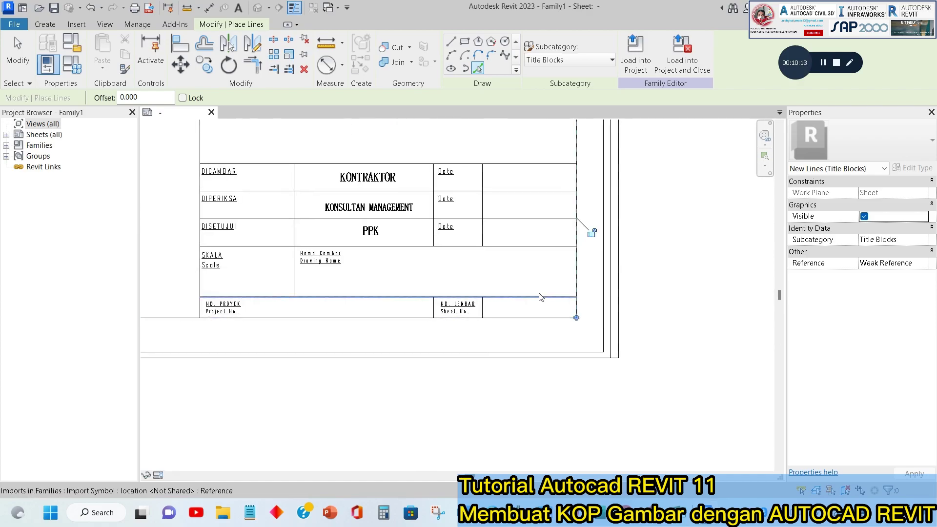
scroll(506, 299, "down", 1)
middle_click_drag(506, 299, 528, 356)
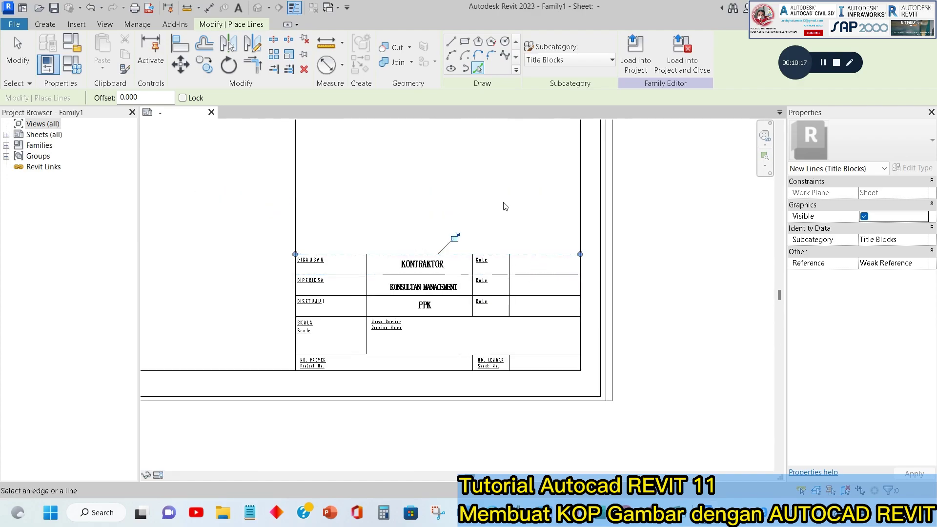
- Trace the horizontal lines bounding the Shop Drawing, Team Leader and DIPERIKSA fields in the title column
scroll(506, 206, "down", 4)
middle_click_drag(505, 206, 485, 410)
scroll(489, 337, "up", 3)
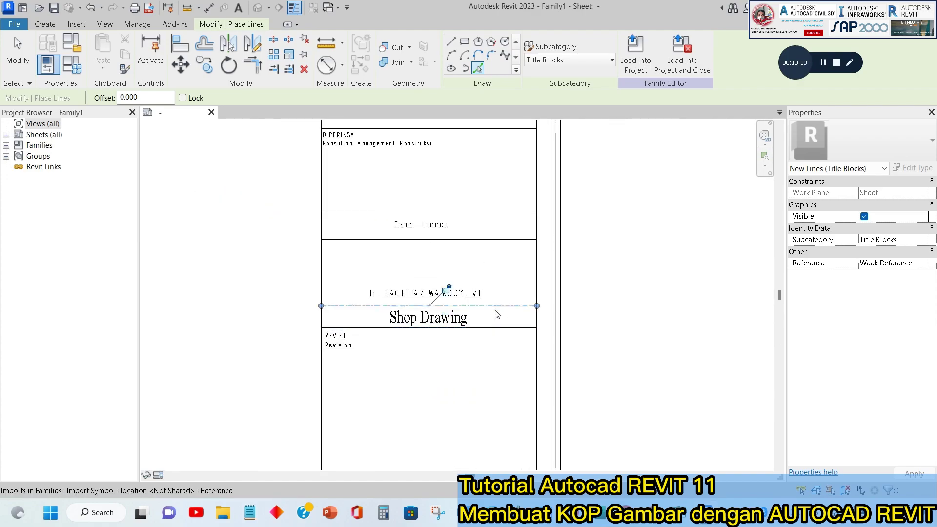
scroll(486, 218, "down", 2)
middle_click_drag(487, 220, 520, 318)
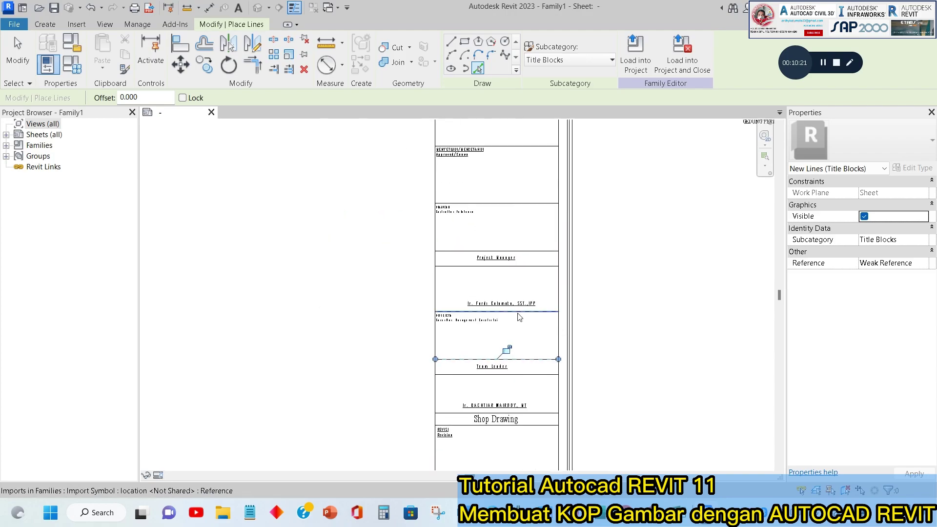
scroll(520, 318, "up", 3)
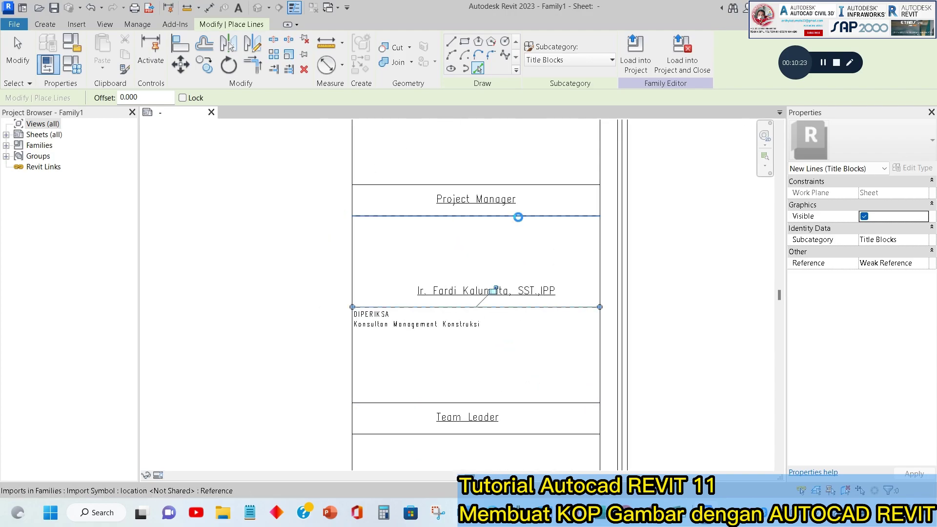
- Trace the horizontal lines of the upper title column, from the Project Manager field to the blank field above the owner
scroll(515, 224, "down", 3)
middle_click_drag(514, 225, 514, 404)
scroll(515, 404, "up", 2)
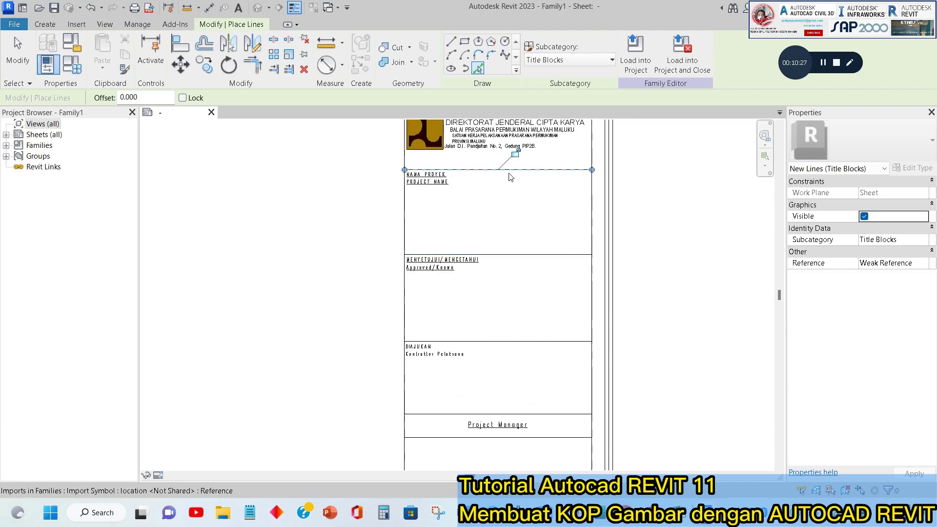
middle_click_drag(510, 177, 496, 375)
left_click(495, 276)
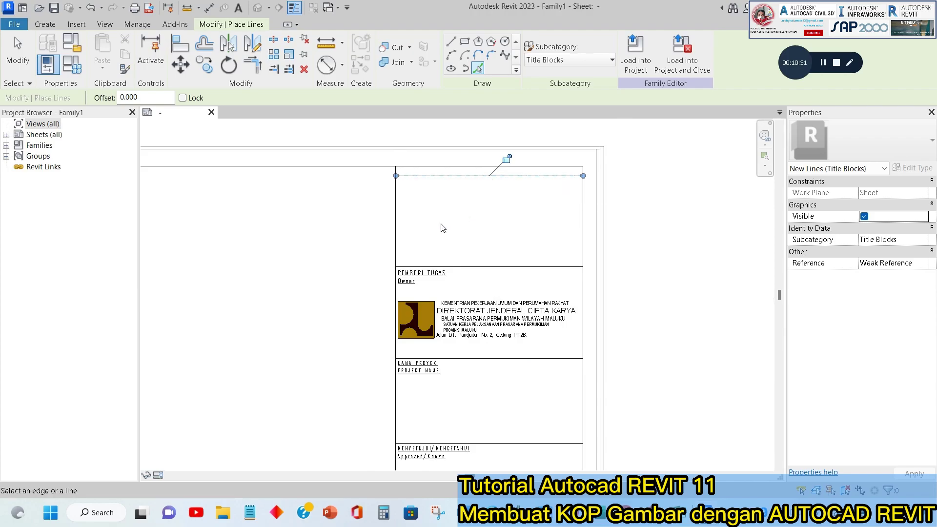
- Trace the title column's full-height left edge by picking the imported line
left_click(397, 221)
scroll(469, 171, "down", 6)
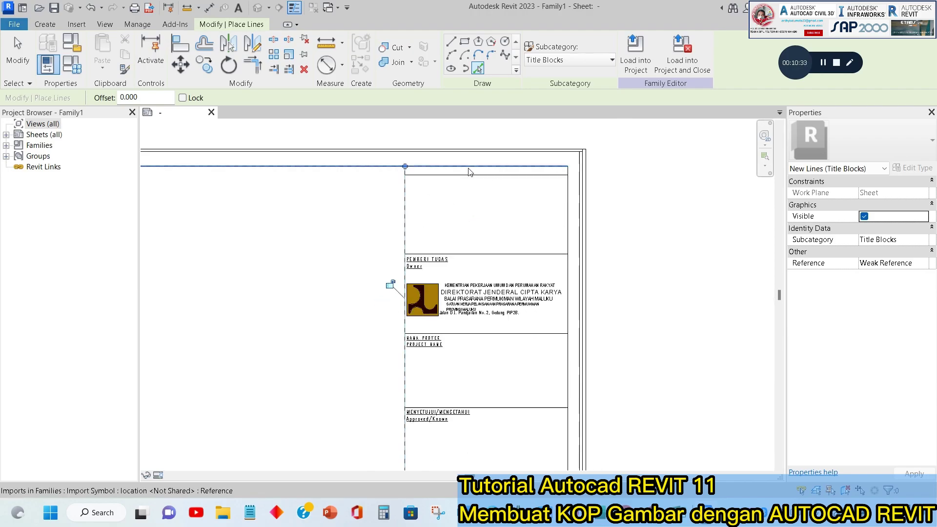
middle_click_drag(484, 458, 505, 230)
scroll(488, 322, "up", 5)
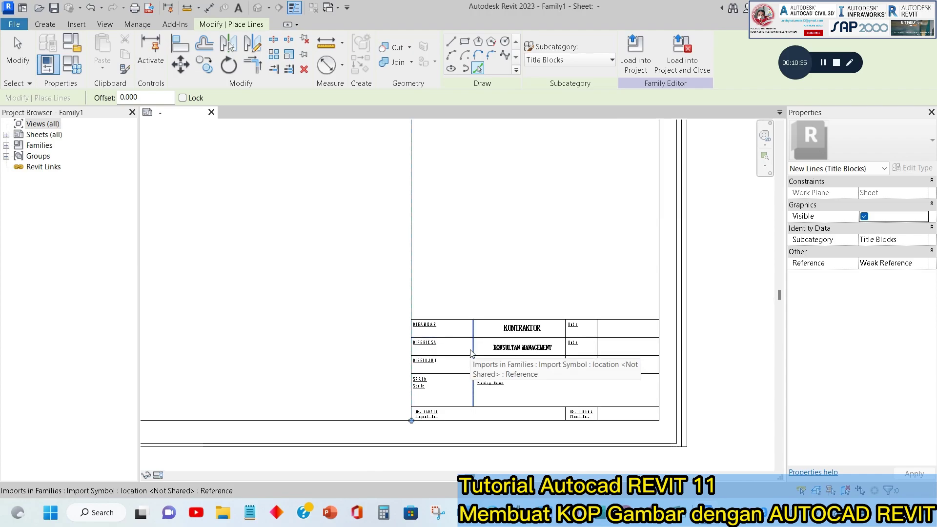
- Trace the vertical dividers of the lower title table, including those beside the Date and NO. LEMBAR cells
scroll(561, 349, "up", 3)
left_click(626, 346)
middle_click_drag(601, 338, 617, 187)
scroll(591, 311, "up", 3)
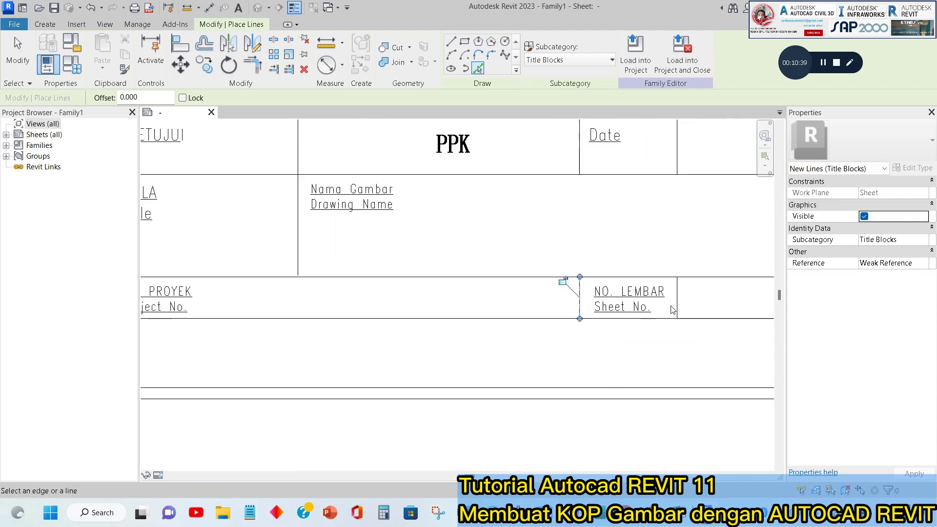
- Trace the outer left edge of the second title block and finish picking lines
scroll(488, 307, "down", 8)
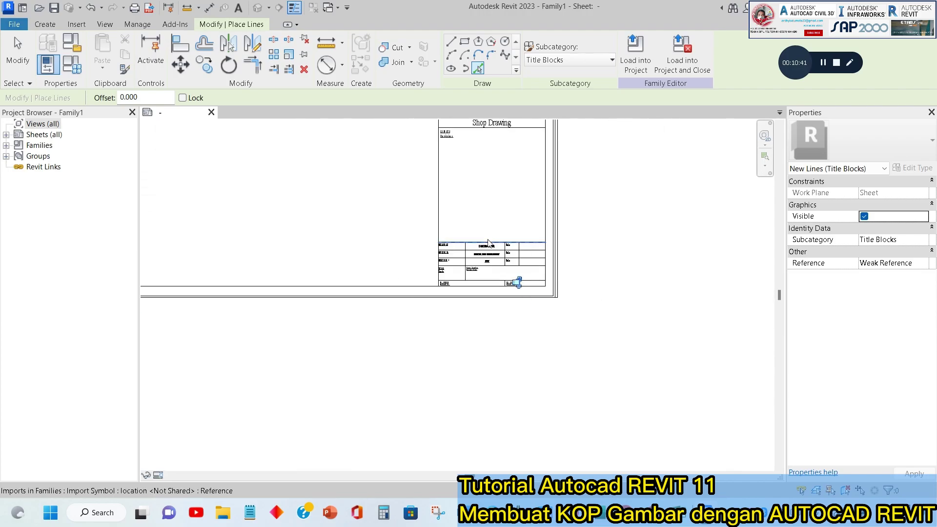
scroll(490, 240, "down", 2)
scroll(458, 215, "down", 1)
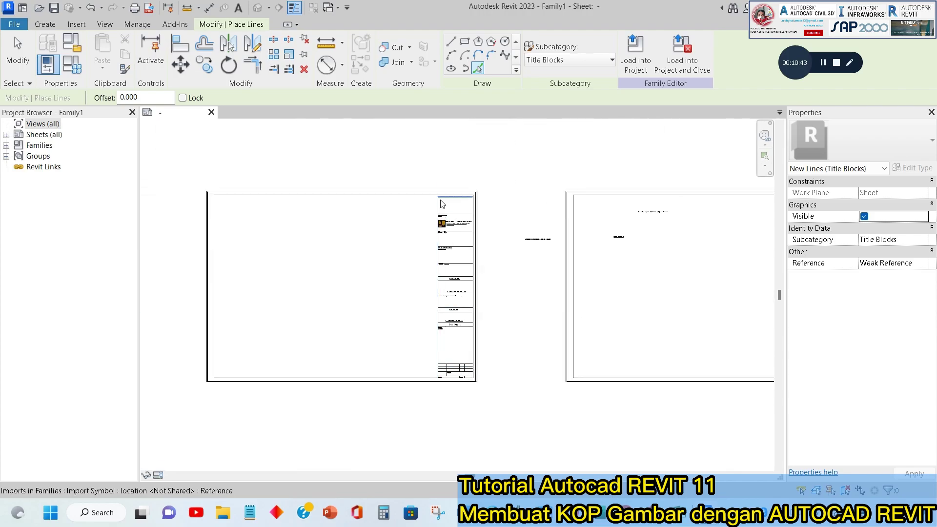
scroll(457, 253, "up", 4)
scroll(481, 241, "down", 7)
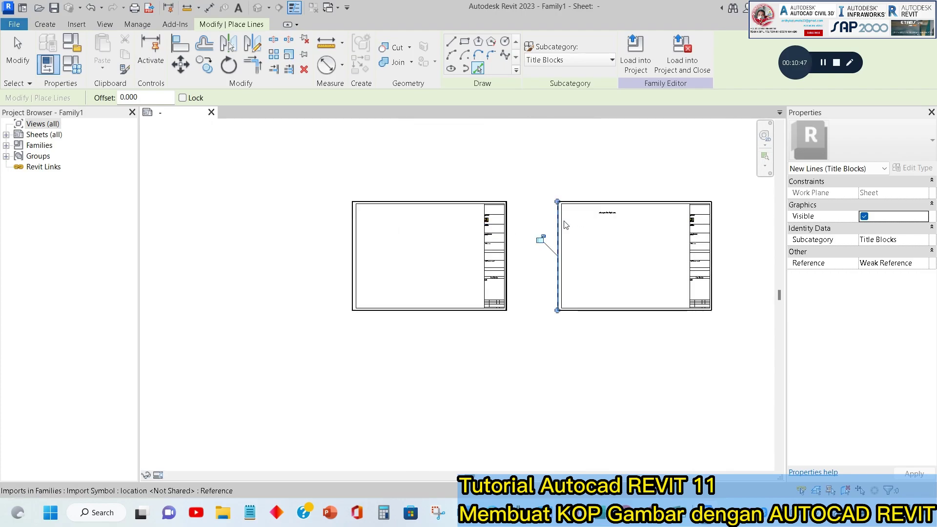
key("Escape")
key("Escape")
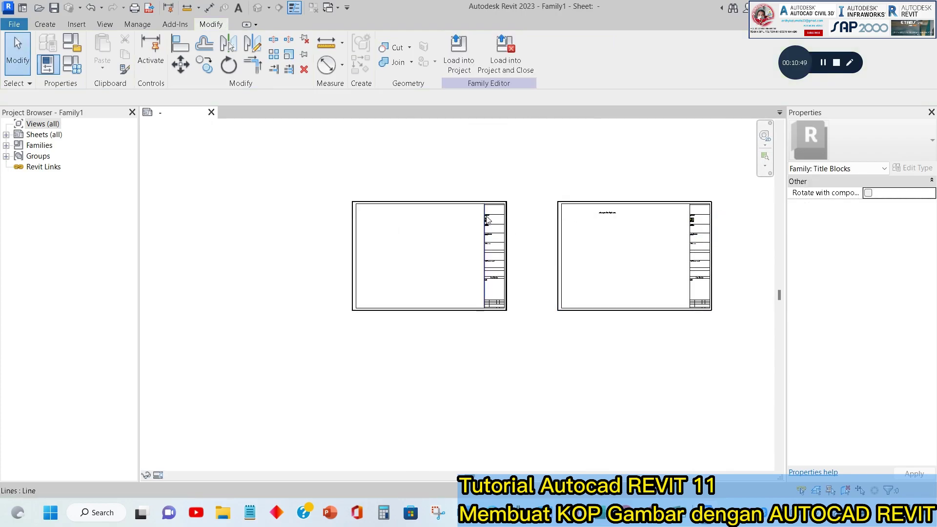
- Delete the second title block import, KOPCONTOH - Copy.dwg, and the leftover line beside the traced sheet
left_click(643, 211)
scroll(585, 250, "down", 2)
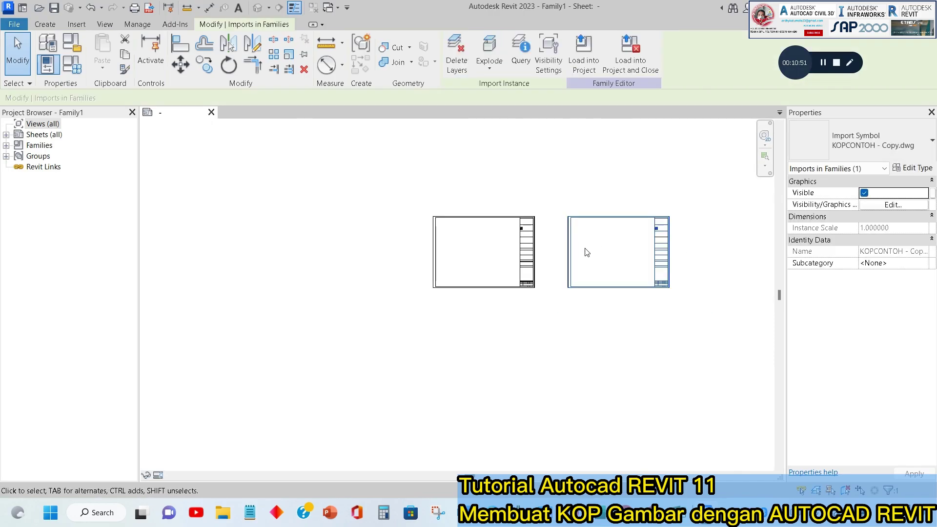
key("Delete")
left_click_drag(691, 323, 692, 325)
key("Delete")
scroll(522, 235, "up", 9)
scroll(521, 257, "down", 4)
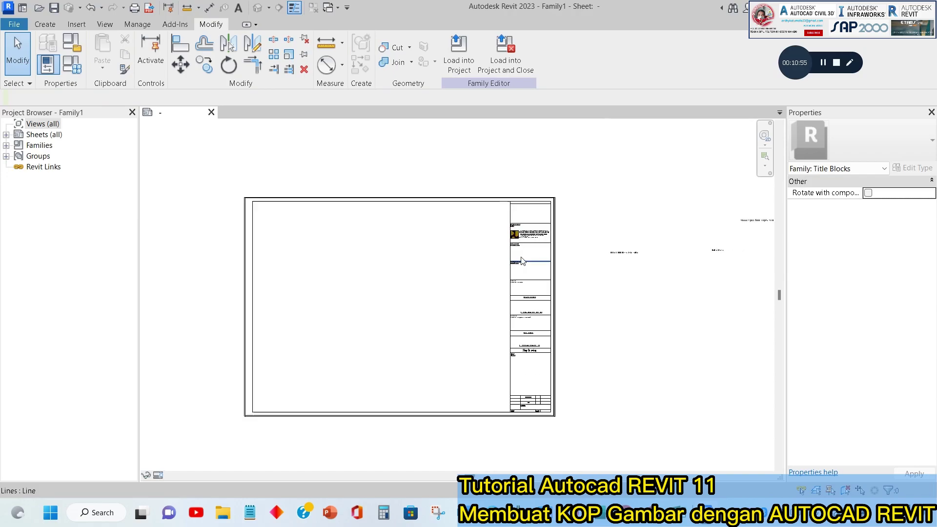
- Move the remaining KOPCONTOH - Copy.dwg import horizontally by about 440 mm, beside the traced sheet
scroll(617, 255, "up", 2)
left_click(617, 256)
scroll(473, 256, "down", 5)
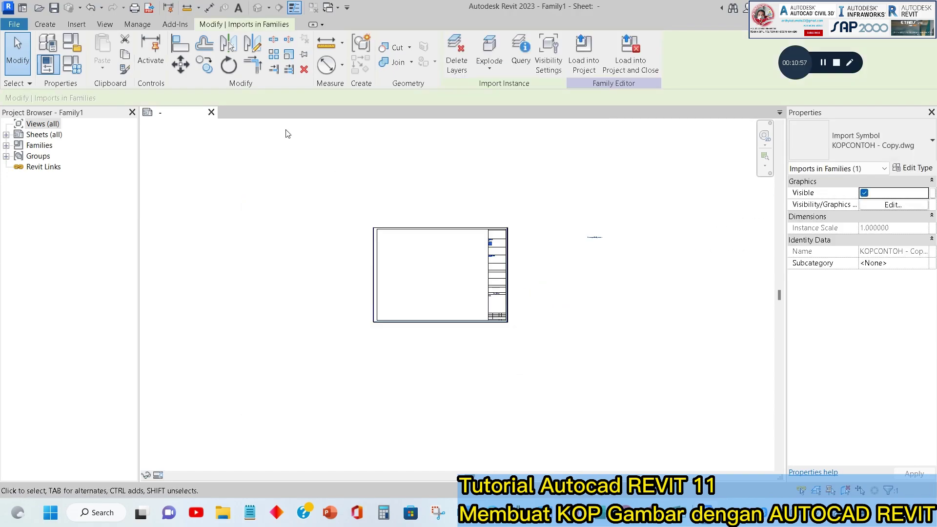
left_click(184, 70)
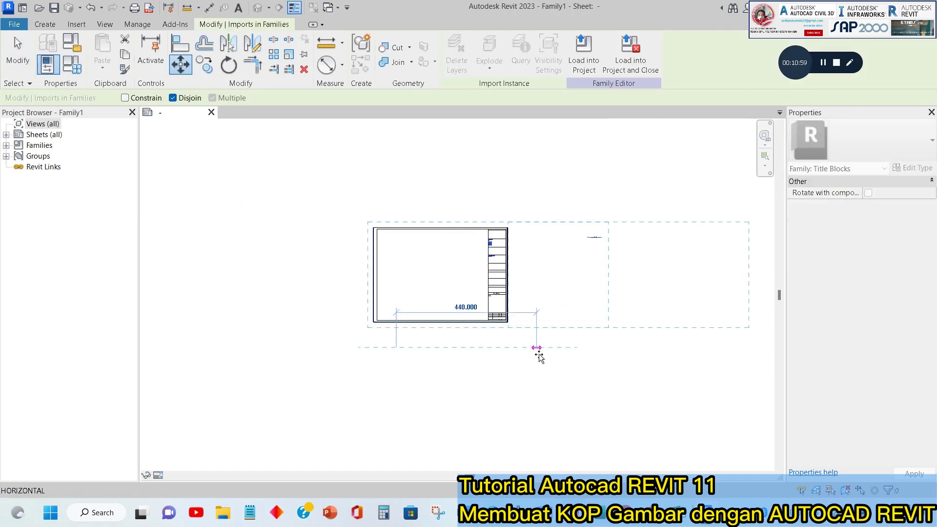
left_click(538, 348)
scroll(657, 272, "up", 3)
scroll(689, 365, "up", 1)
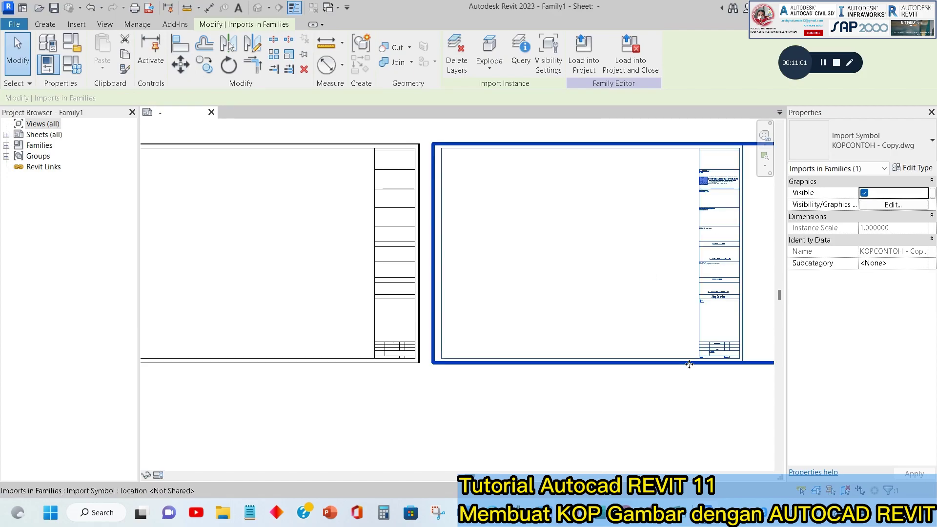
- Examine the imported title column's owner logo, signature cells and lower table beside the traced sheet
scroll(711, 175, "up", 3)
scroll(600, 255, "down", 4)
scroll(451, 239, "down", 1)
scroll(410, 231, "up", 4)
scroll(410, 231, "down", 1)
scroll(439, 239, "down", 2)
scroll(581, 230, "up", 5)
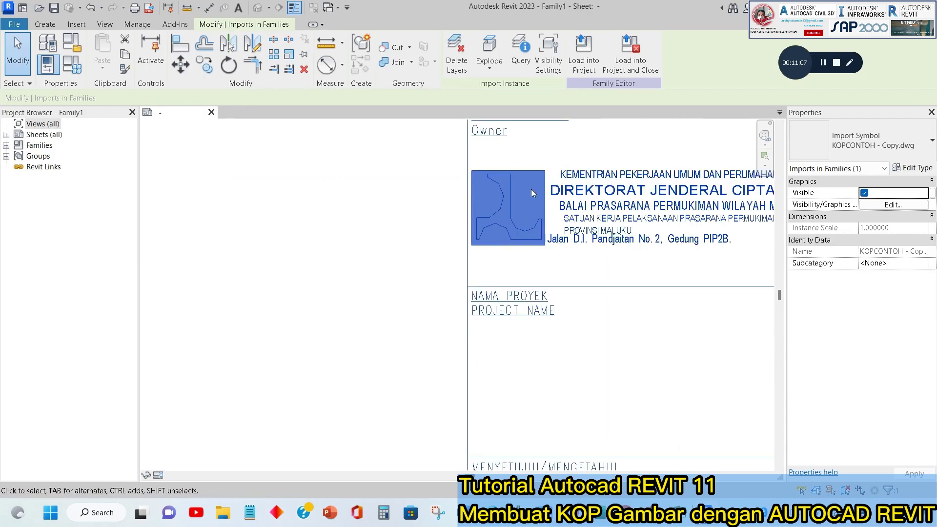
scroll(555, 192, "down", 5)
scroll(554, 203, "up", 2)
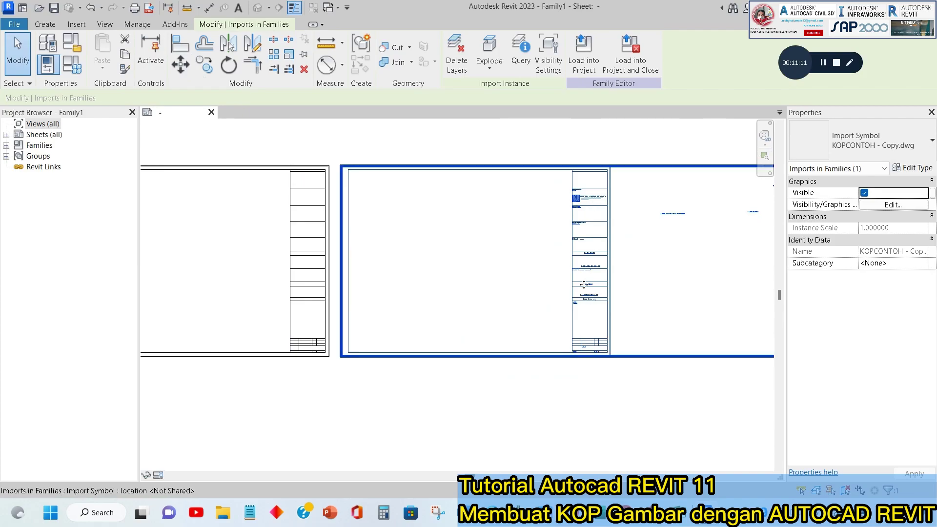
scroll(580, 281, "up", 4)
scroll(477, 290, "down", 5)
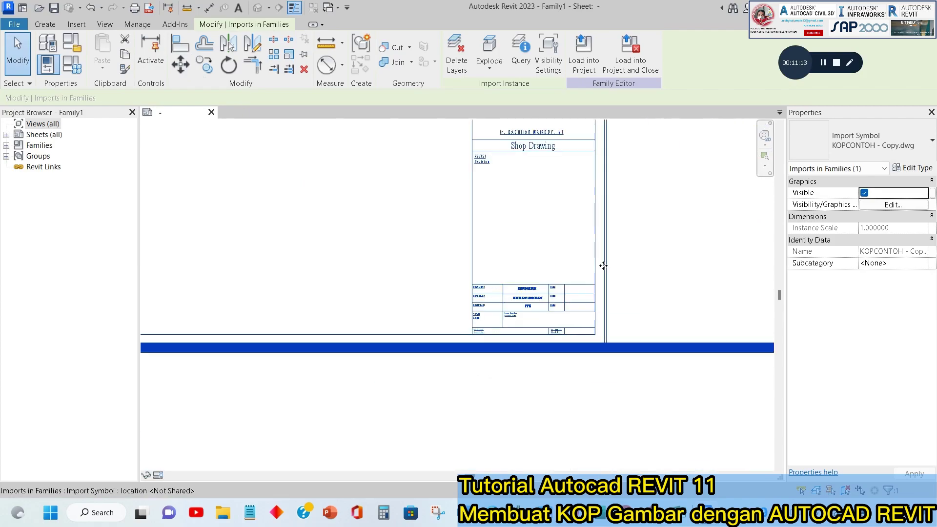
scroll(549, 290, "up", 5)
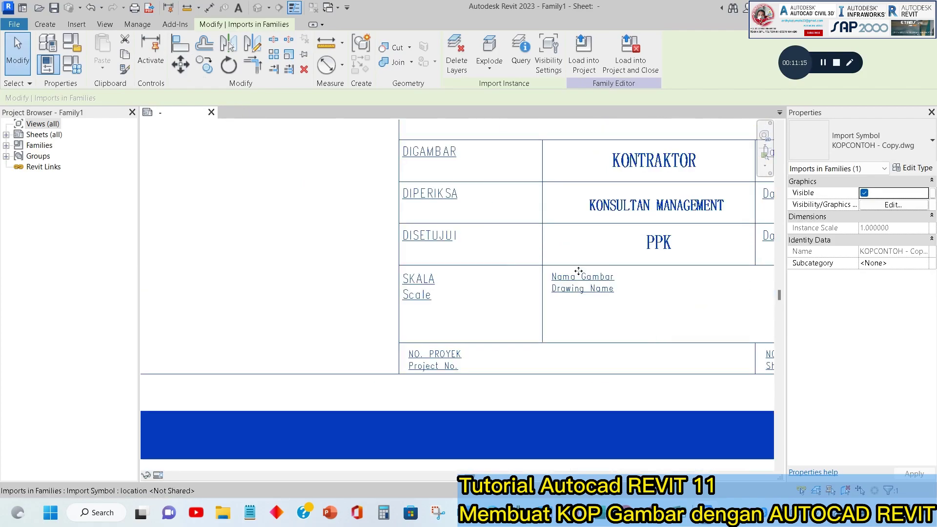
scroll(578, 271, "down", 6)
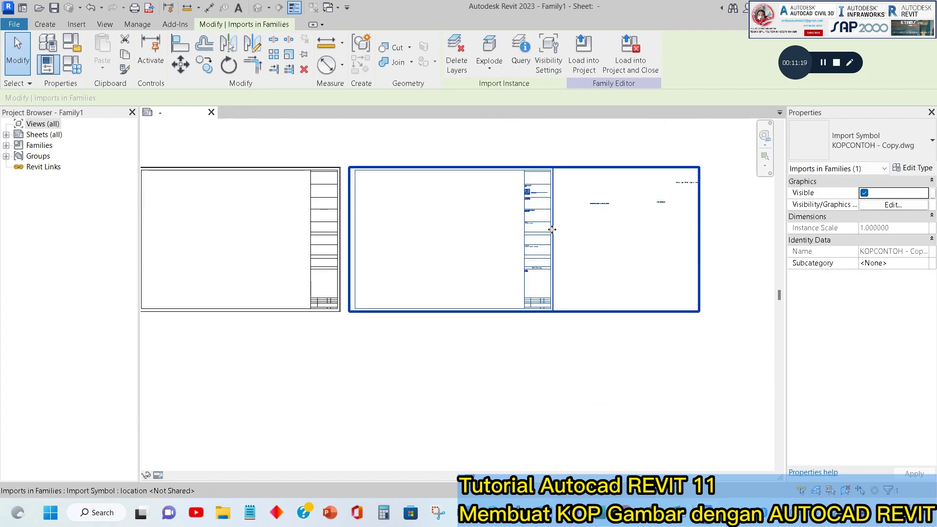
scroll(540, 308, "up", 5)
scroll(432, 285, "down", 3)
scroll(432, 285, "down", 2)
middle_click_drag(432, 285, 678, 249)
scroll(504, 249, "up", 4)
middle_click_drag(590, 266, 276, 294)
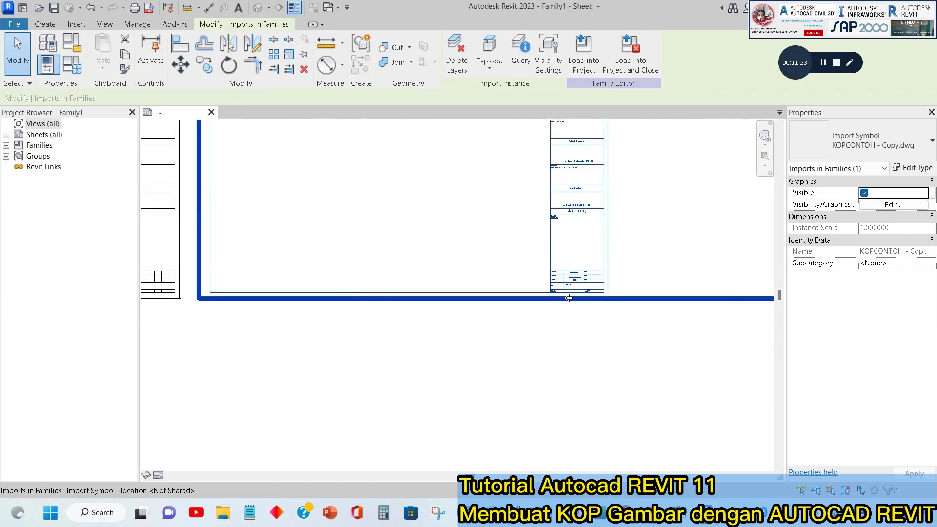
scroll(596, 279, "up", 6)
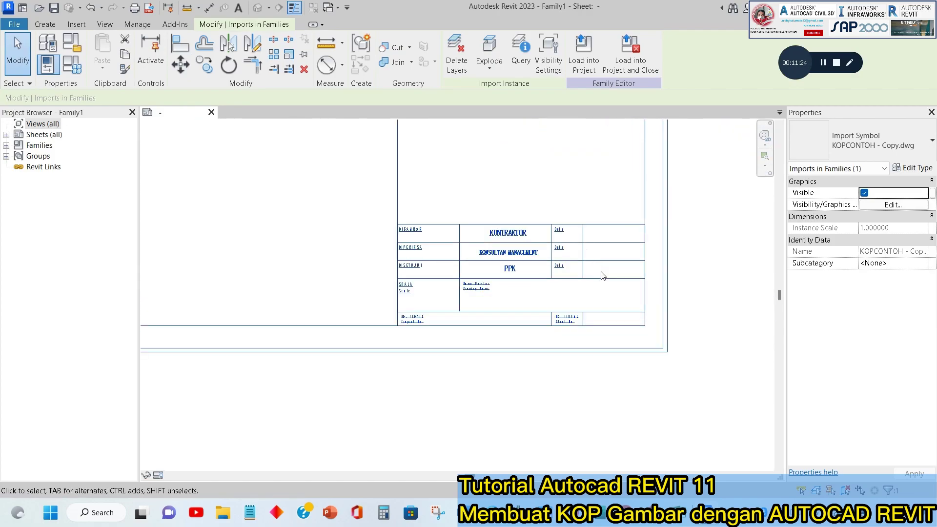
- Try to fully explode the selected import, then cancel the operation
left_click(496, 69)
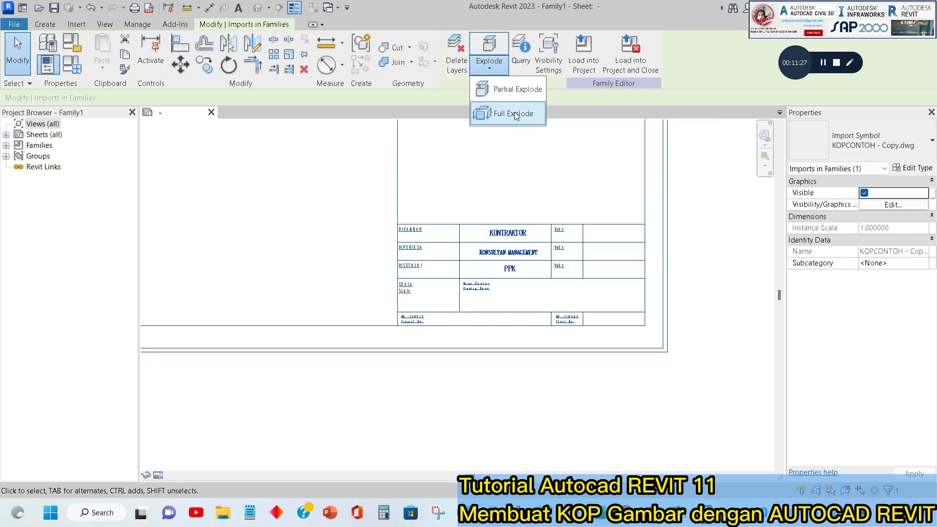
left_click(514, 114)
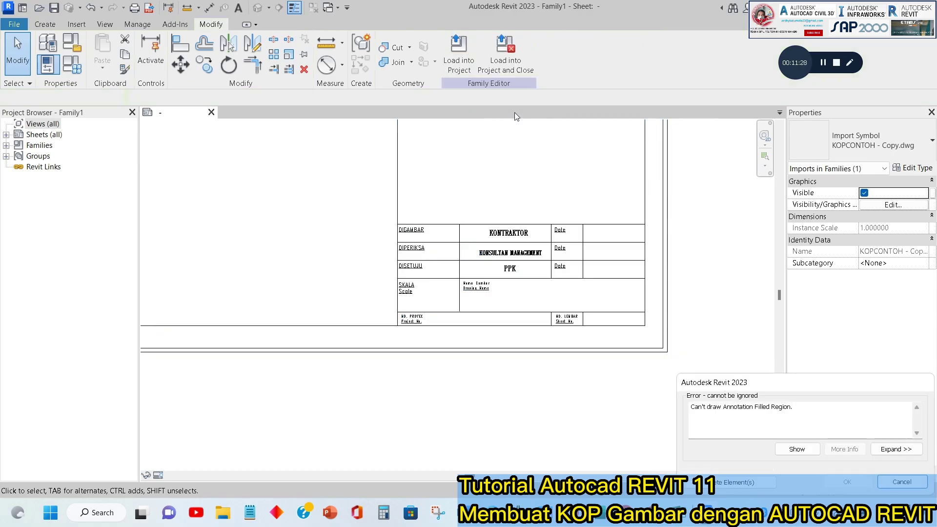
left_click(885, 485)
scroll(486, 286, "up", 3)
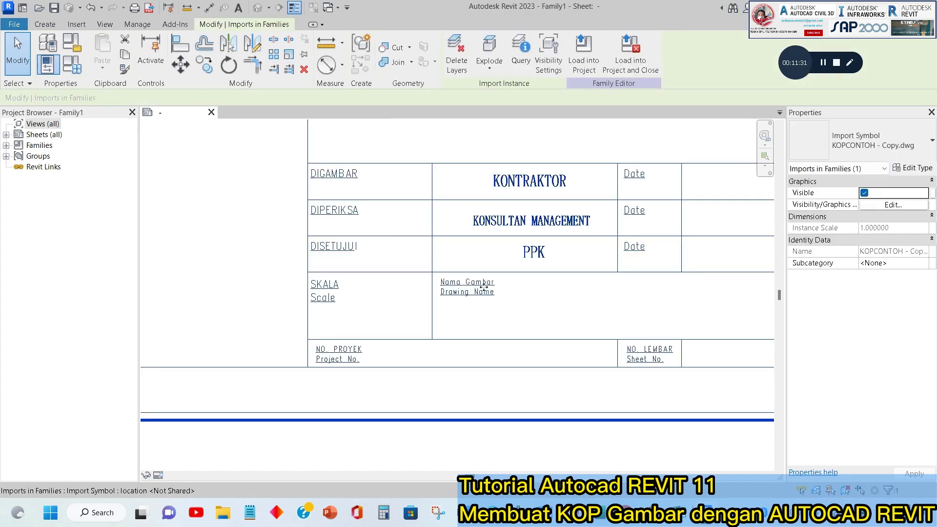
- Reselect the import and move it up, clear of the traced sheet
scroll(483, 287, "down", 6)
left_click(546, 259)
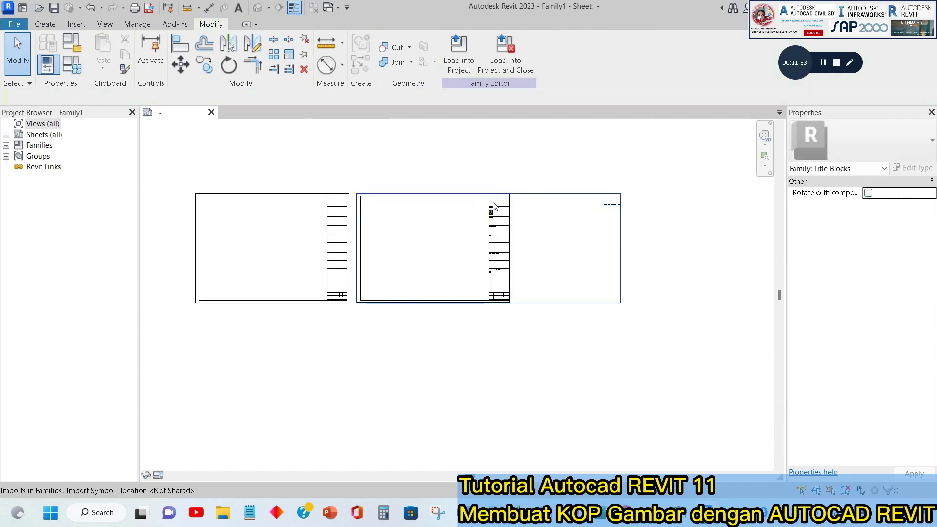
scroll(516, 213, "up", 2)
left_click(516, 213)
scroll(542, 229, "down", 2)
left_click_drag(525, 242, 535, 141)
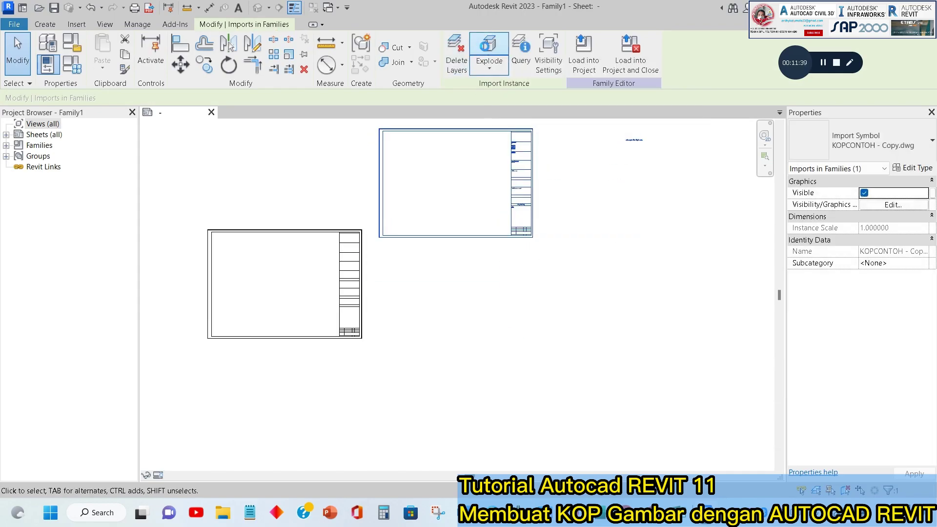
- Explode the import into separate lines and text notes, deleting the filled region elements that cannot be drawn
left_click(486, 48)
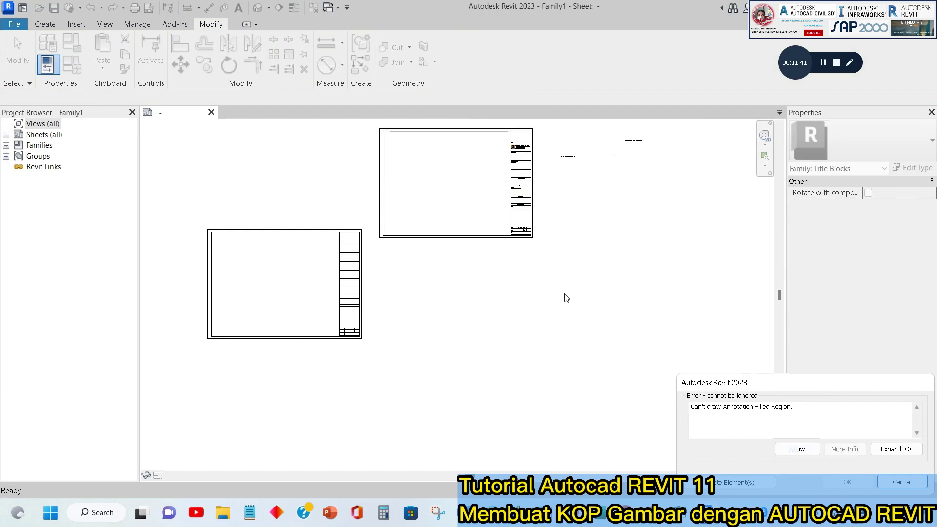
left_click(754, 487)
scroll(524, 210, "up", 5)
scroll(504, 411, "down", 5)
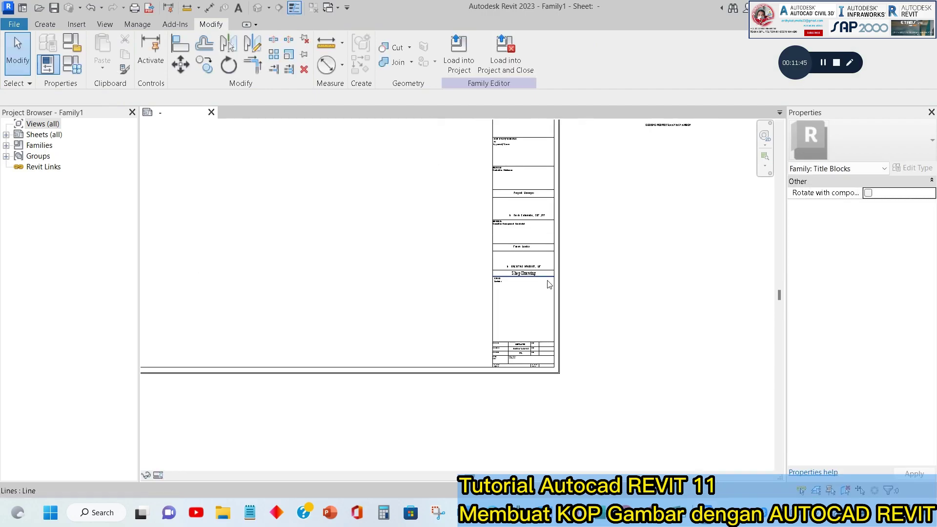
- Copy the DIGAMBAR, DIPERIKSA, DISETUJUI, SKALA and NO. PROYEK labels from the exploded block to the traced table, using the table's lower-left corner as reference
scroll(487, 311, "up", 6)
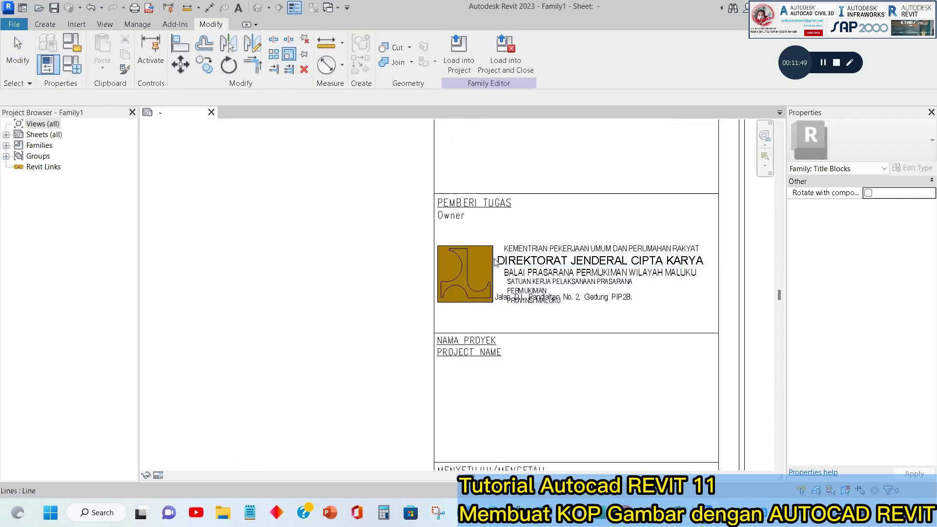
scroll(545, 251, "down", 5)
scroll(458, 384, "up", 5)
scroll(457, 383, "up", 3)
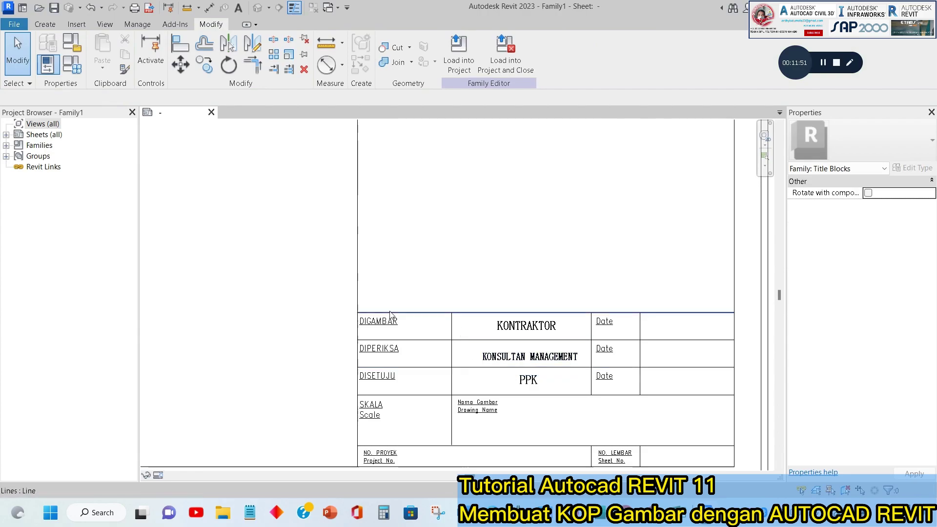
left_click_drag(373, 194, 503, 403)
left_click(204, 64)
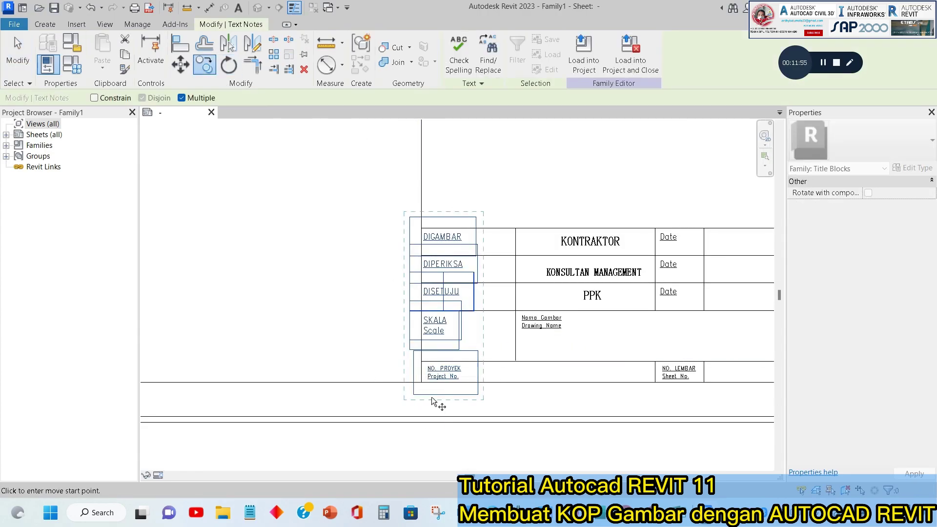
scroll(433, 398, "up", 3)
left_click(408, 363)
scroll(629, 212, "down", 6)
scroll(562, 244, "up", 3)
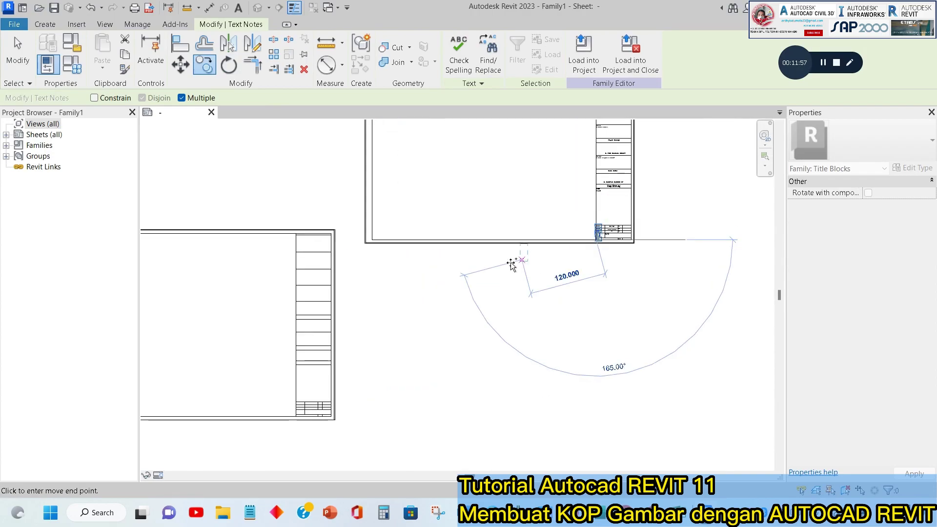
scroll(288, 430, "up", 5)
left_click(298, 412)
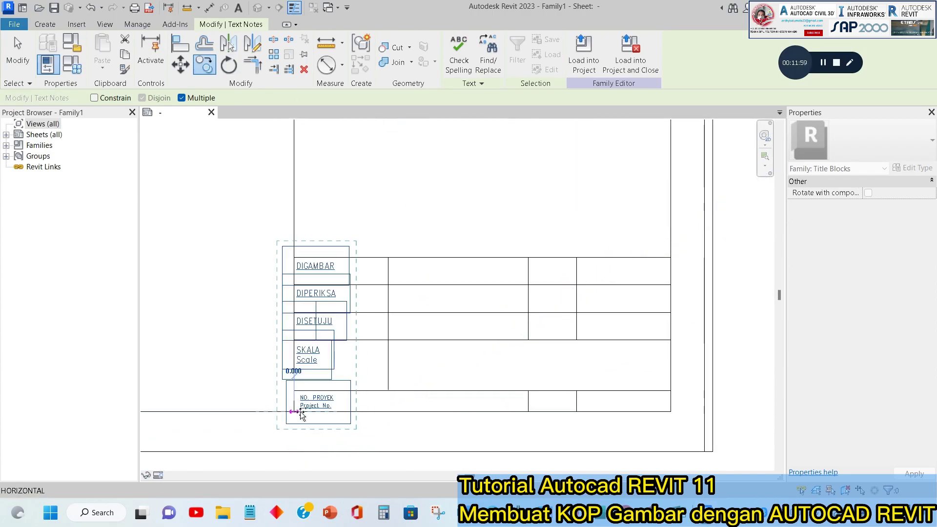
key("Escape")
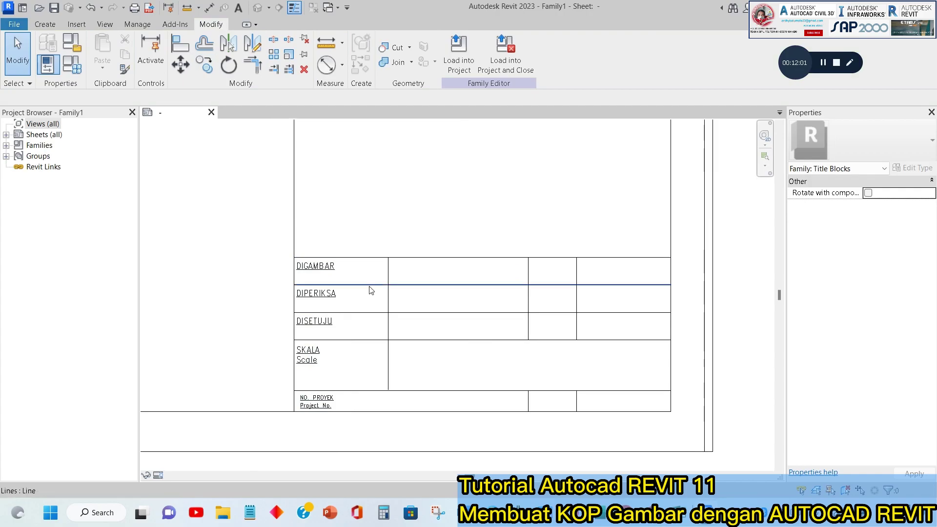
- Copy the KONTRAKTOR, KONSULTAN MANAGEMENT, PPK, three Date, Nama Gambar and NO. LEMBAR texts into the matching cells of the traced table
scroll(391, 274, "down", 6)
scroll(437, 259, "up", 6)
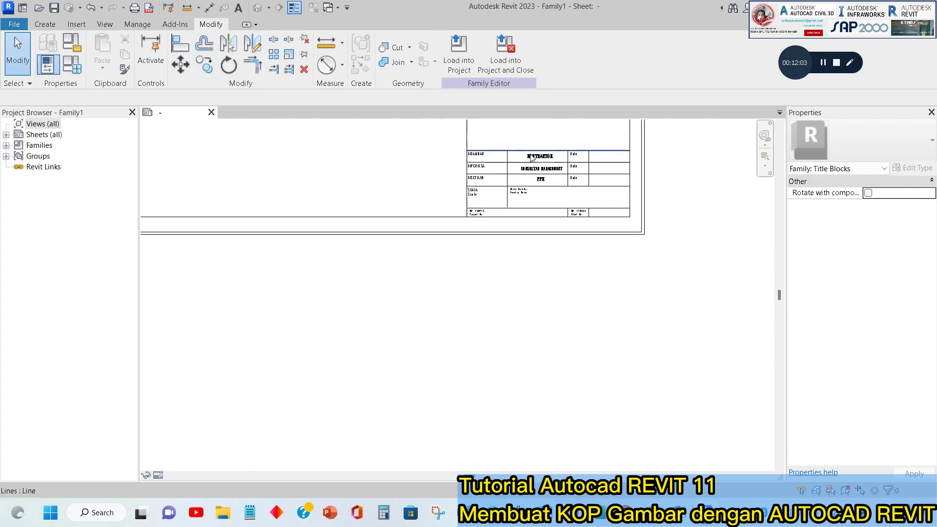
left_click_drag(405, 165, 484, 180)
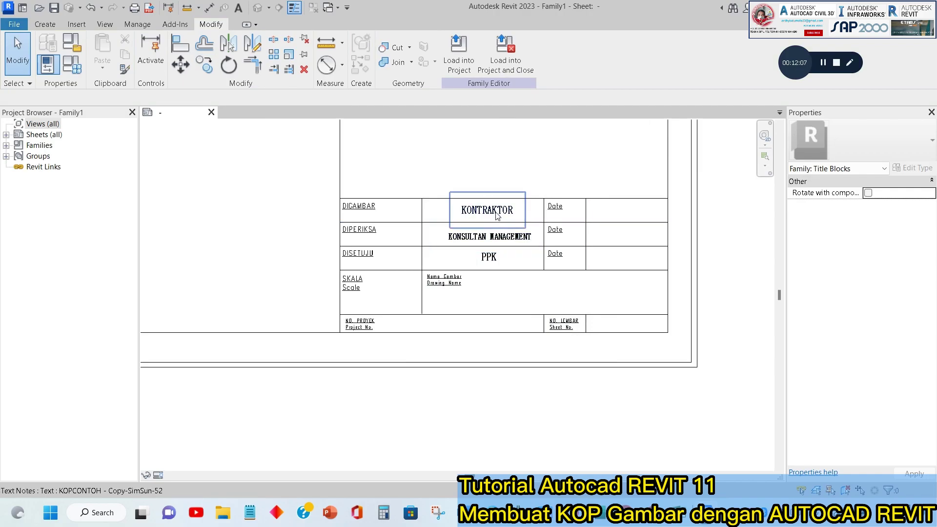
left_click(498, 215)
scroll(483, 239, "up", 4)
left_click(480, 248, "ctrl")
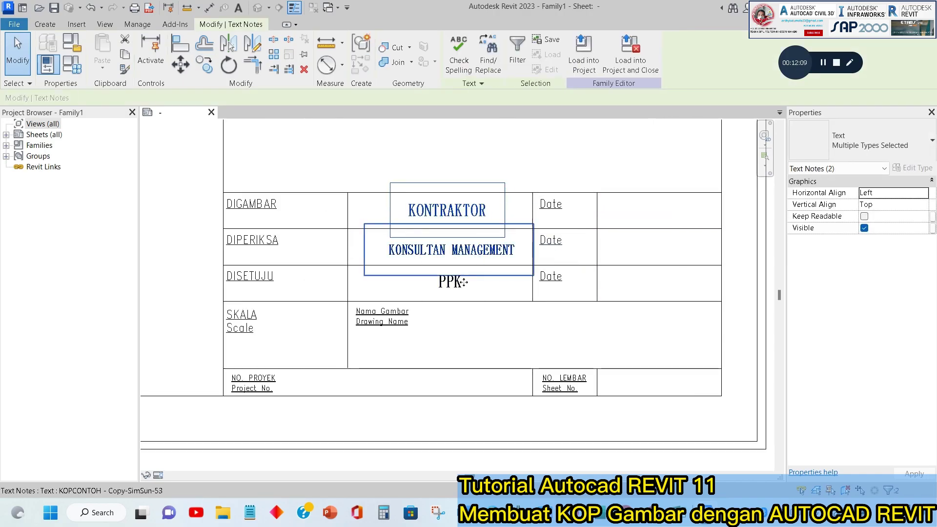
left_click(461, 286, "ctrl")
left_click(386, 317, "ctrl")
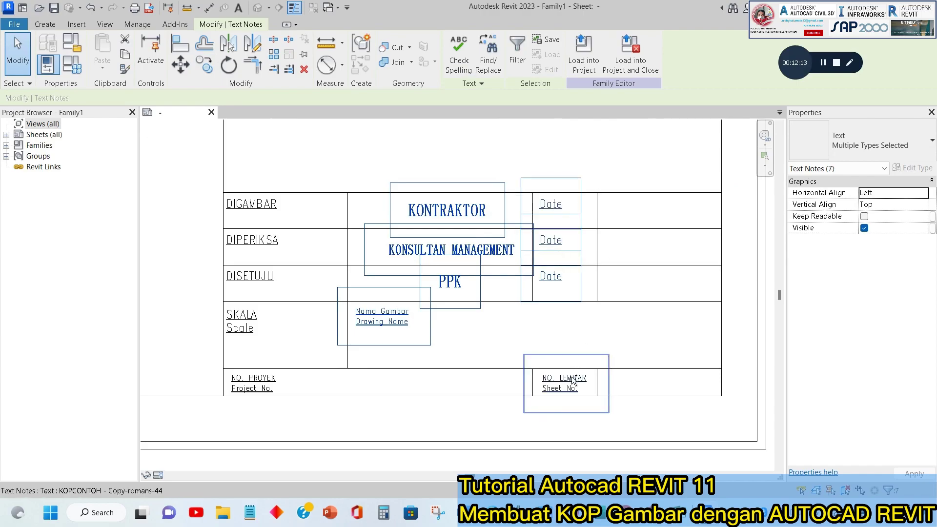
left_click(205, 64)
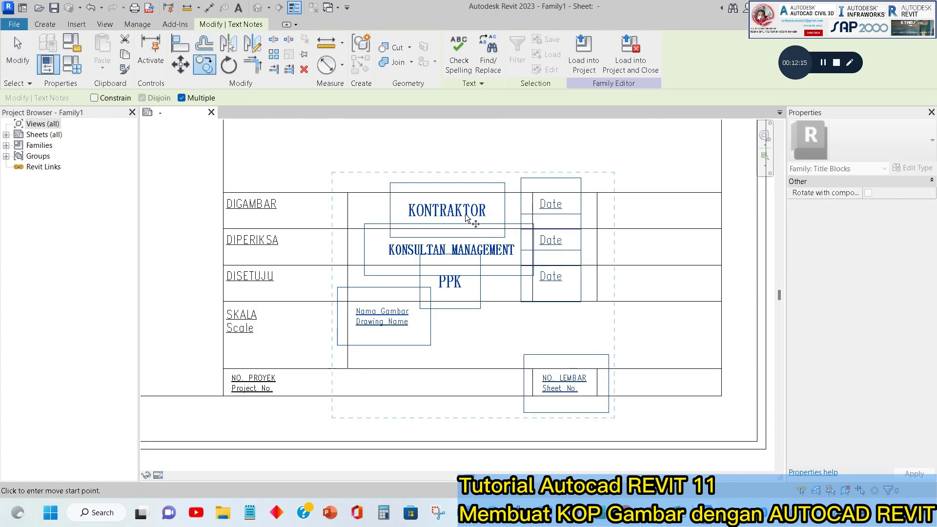
left_click(226, 395)
scroll(586, 246, "down", 3)
scroll(665, 241, "down", 7)
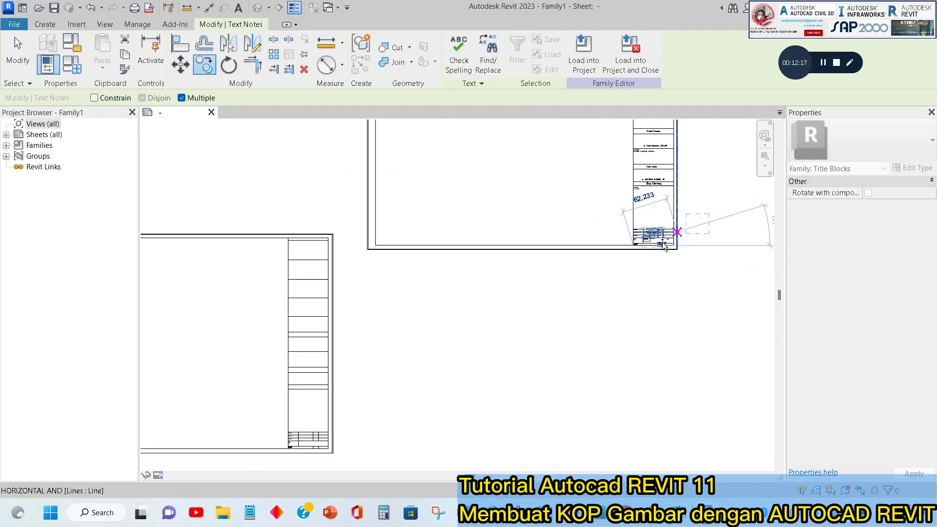
scroll(488, 338, "up", 8)
scroll(498, 334, "up", 3)
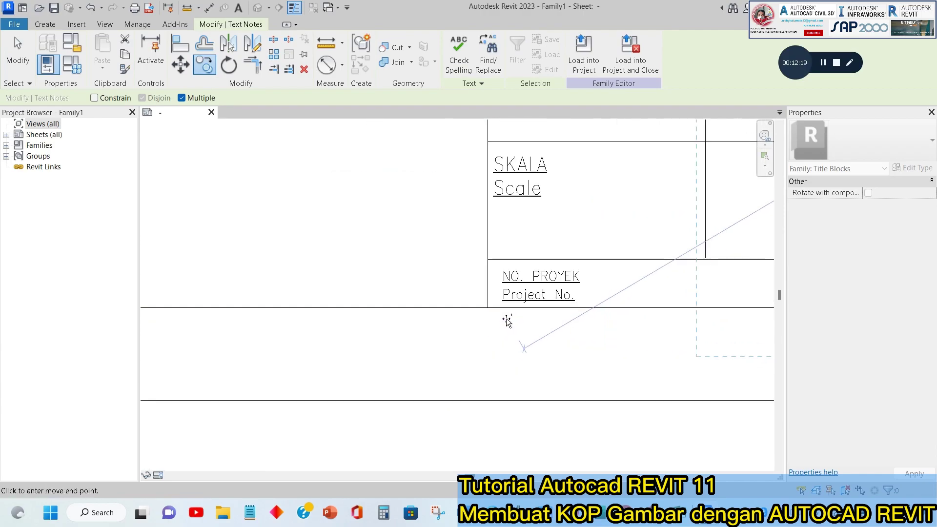
key("Escape")
key("Escape")
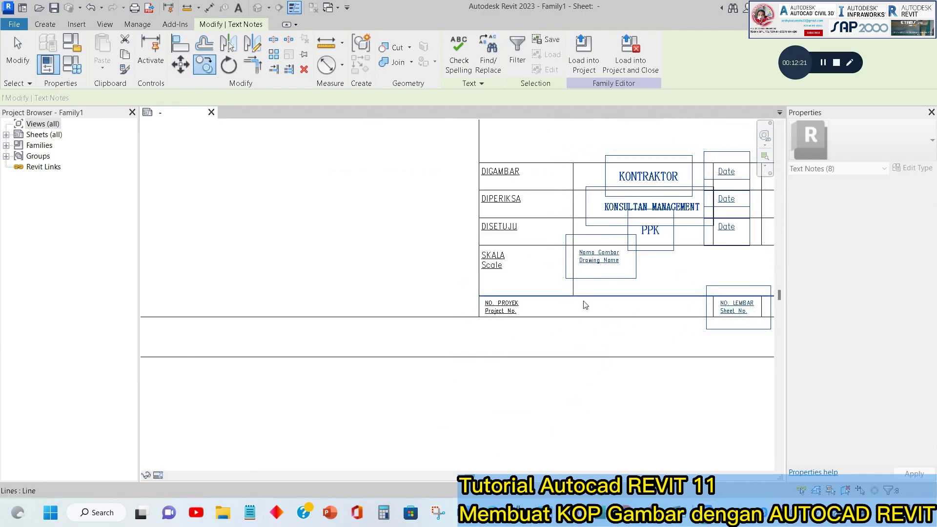
- Copy the REVISI, Shop Drawing, signatory-name, Team Leader, DIPERIKSA, Project Manager, DIAJUKAN, MENYETUJUI, NAMA PROYEK and PEMBERI TUGAS texts to the traced sheet by the table's lower-left corner
middle_click_drag(679, 286, 455, 279)
scroll(536, 270, "down", 4)
middle_click_drag(535, 270, 434, 380)
scroll(493, 344, "down", 4)
middle_click_drag(683, 286, 429, 306)
scroll(489, 291, "down", 1)
middle_click_drag(552, 161, 502, 244)
scroll(503, 243, "up", 5)
scroll(455, 256, "up", 1)
left_click(424, 260)
scroll(488, 238, "up", 2)
left_click(490, 239, "ctrl")
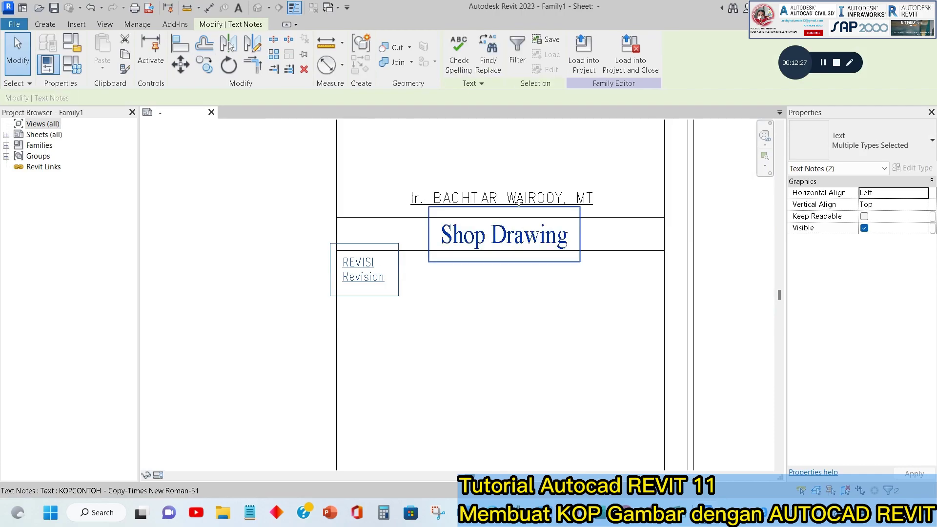
left_click(522, 200, "ctrl")
scroll(482, 287, "down", 4)
scroll(490, 275, "up", 2)
left_click(479, 203, "ctrl")
scroll(447, 282, "up", 2)
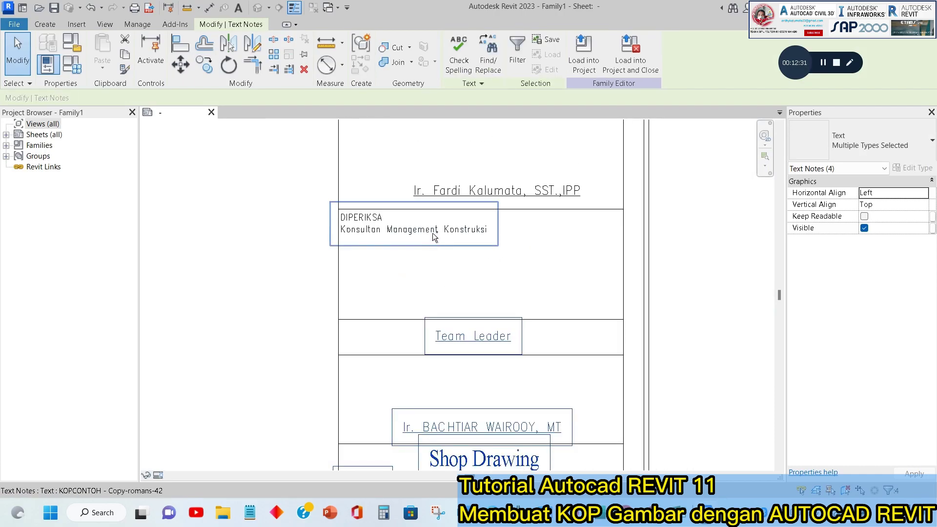
left_click(490, 192, "ctrl")
scroll(490, 209, "down", 1)
middle_click_drag(490, 209, 469, 370)
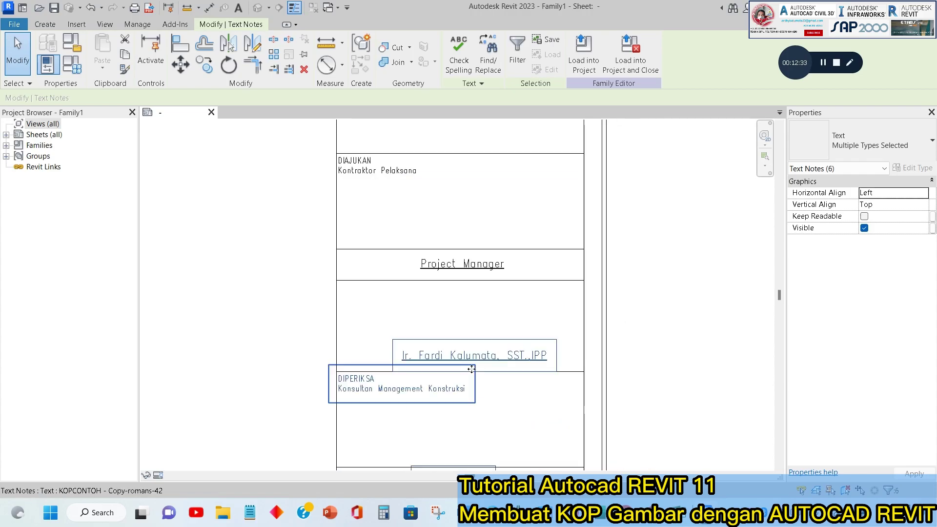
left_click(474, 274, "ctrl")
left_click(410, 178, "ctrl")
middle_click_drag(410, 179, 378, 450)
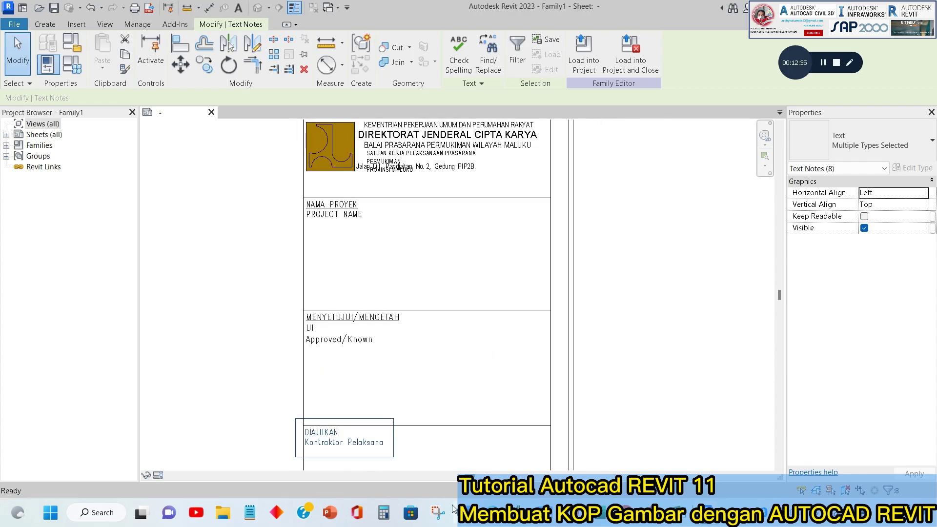
left_click(356, 225, "ctrl")
middle_click_drag(465, 287, 433, 421)
scroll(433, 422, "down", 1)
scroll(361, 295, "up", 1)
scroll(486, 225, "down", 2)
scroll(391, 305, "up", 5)
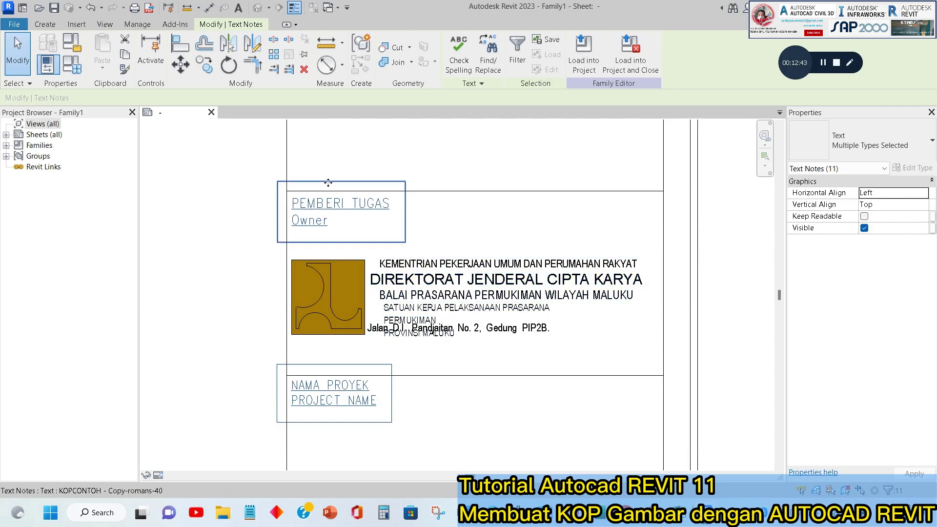
scroll(509, 218, "down", 3)
scroll(509, 218, "down", 5)
scroll(535, 330, "down", 1)
middle_click_drag(536, 330, 595, 203)
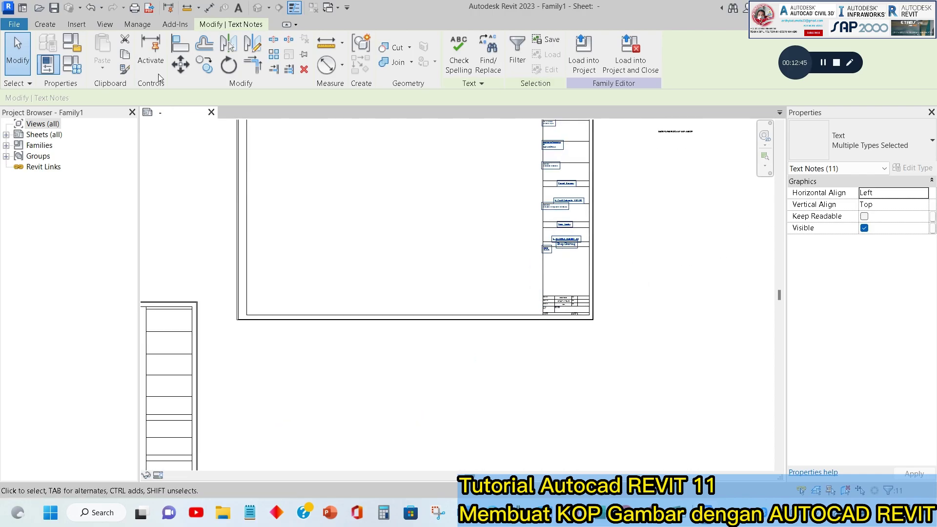
left_click(198, 68)
scroll(551, 280, "up", 6)
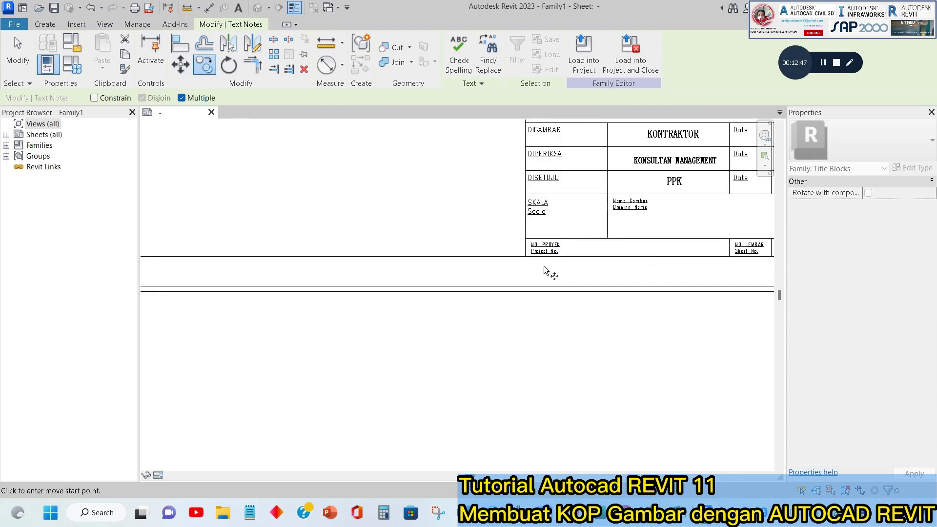
left_click(519, 243)
scroll(532, 240, "down", 5)
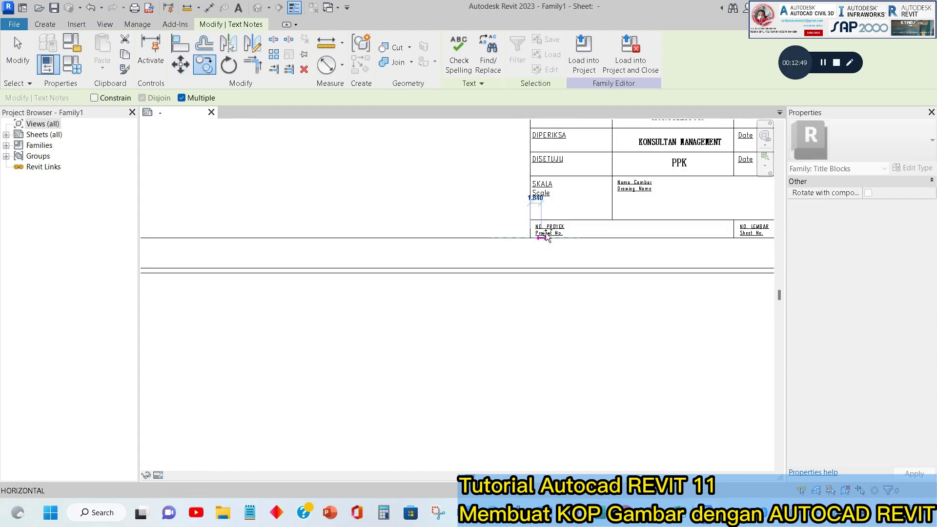
scroll(455, 329, "up", 8)
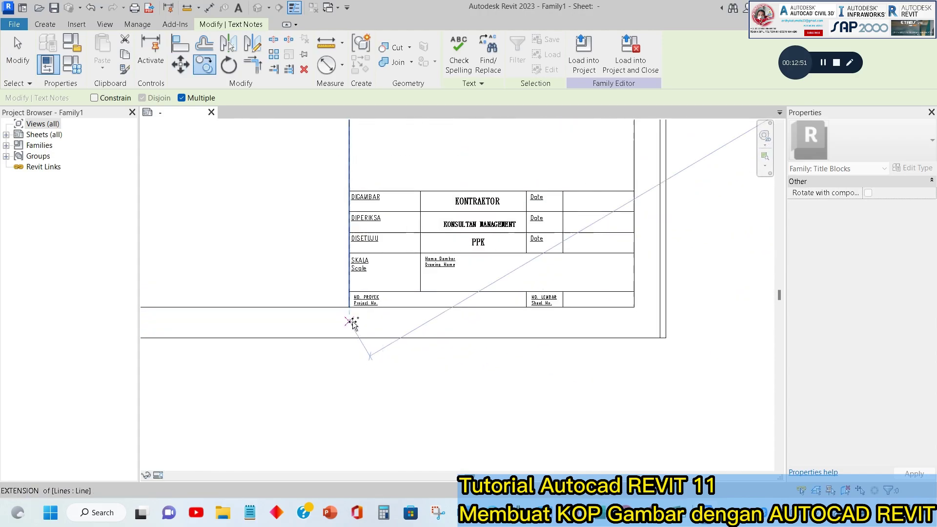
left_click(349, 303)
key("Escape")
scroll(474, 381, "down", 7)
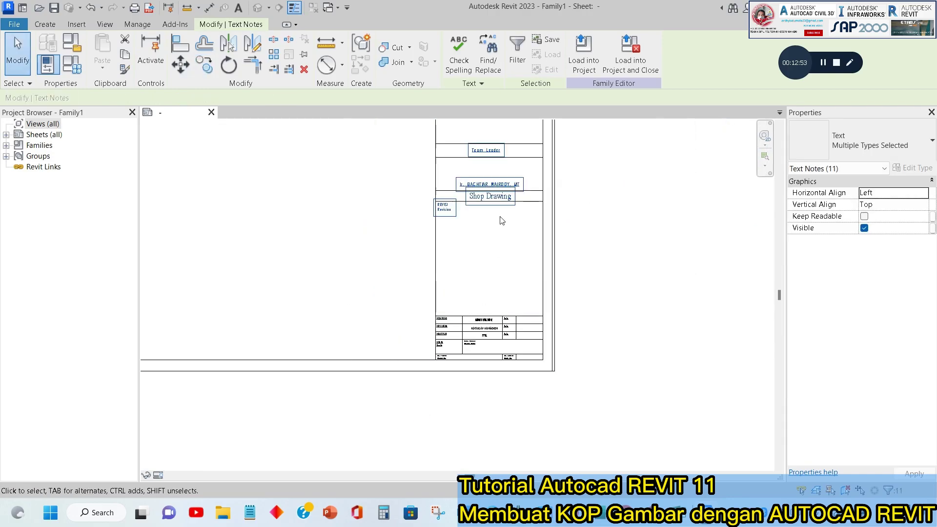
key("Escape")
- Check the copied texts in the traced sheet's side column against the exploded block
scroll(511, 228, "up", 1)
scroll(507, 232, "up", 2)
scroll(478, 324, "down", 3)
scroll(459, 274, "up", 5)
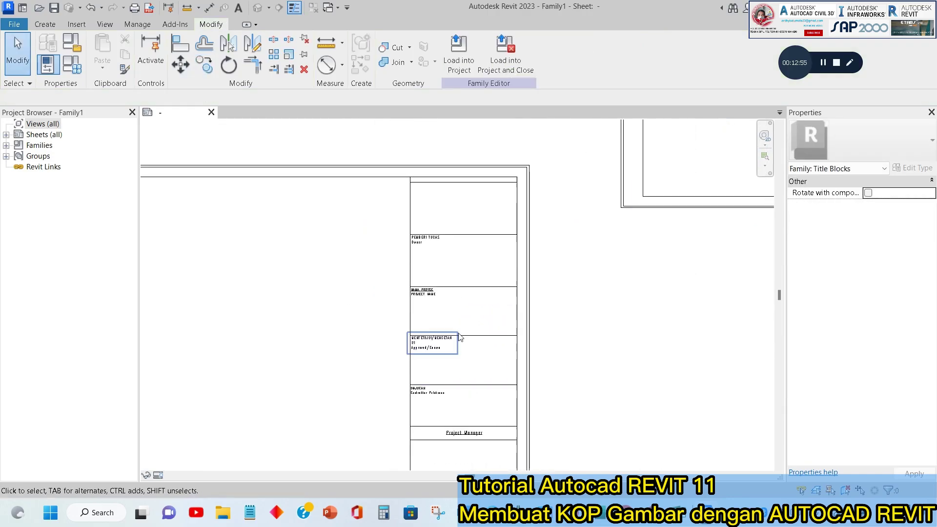
scroll(378, 246, "up", 3)
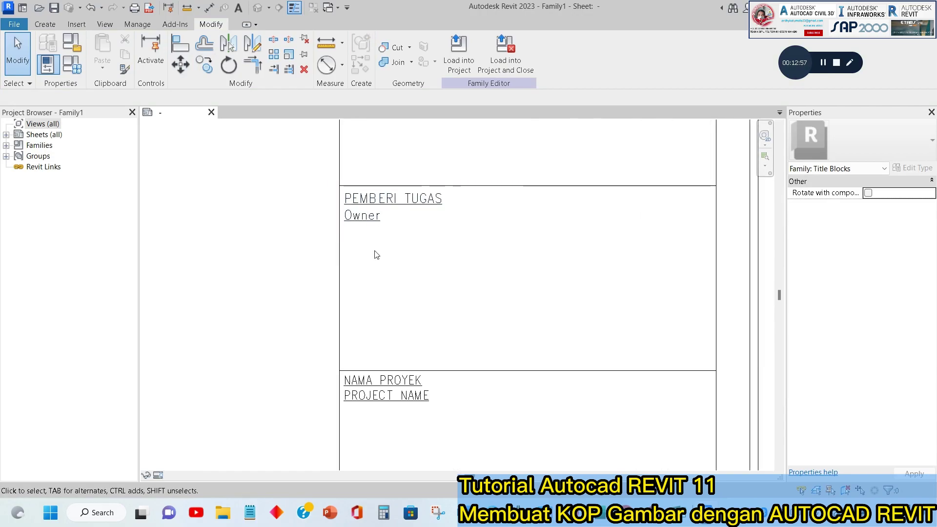
scroll(384, 263, "down", 6)
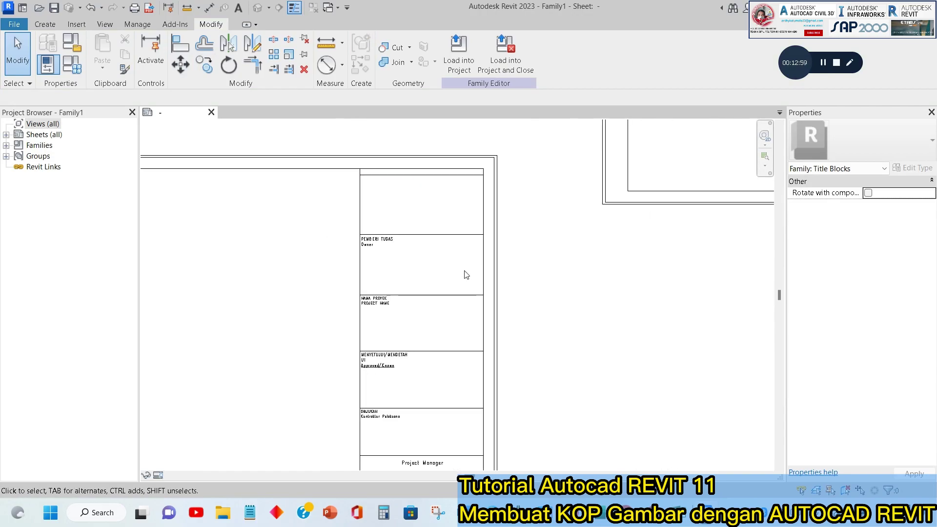
scroll(598, 228, "up", 2)
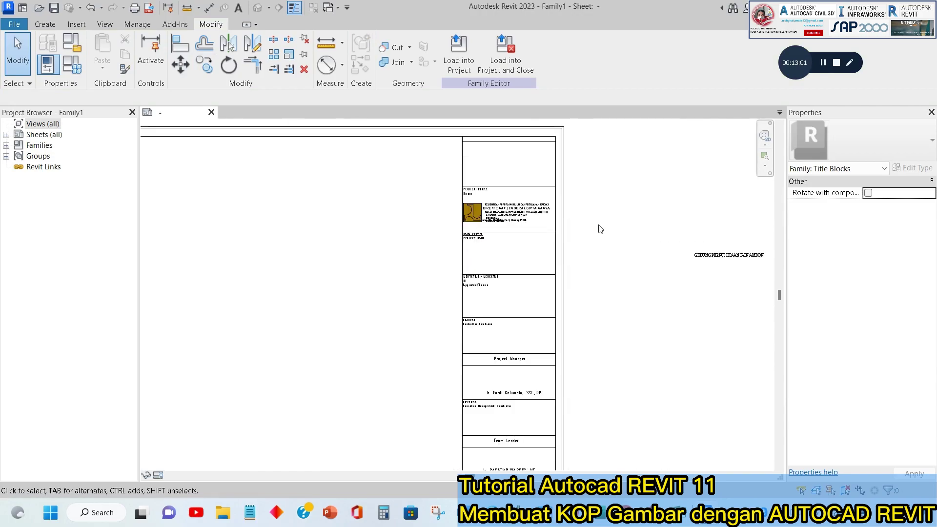
scroll(717, 274, "up", 1)
- Clear away the stray GEDUNG PERPUSTAKAAN IAIN AMBON and Institut Agama Islam Negeri texts lying beside the exploded title block
left_click(718, 258)
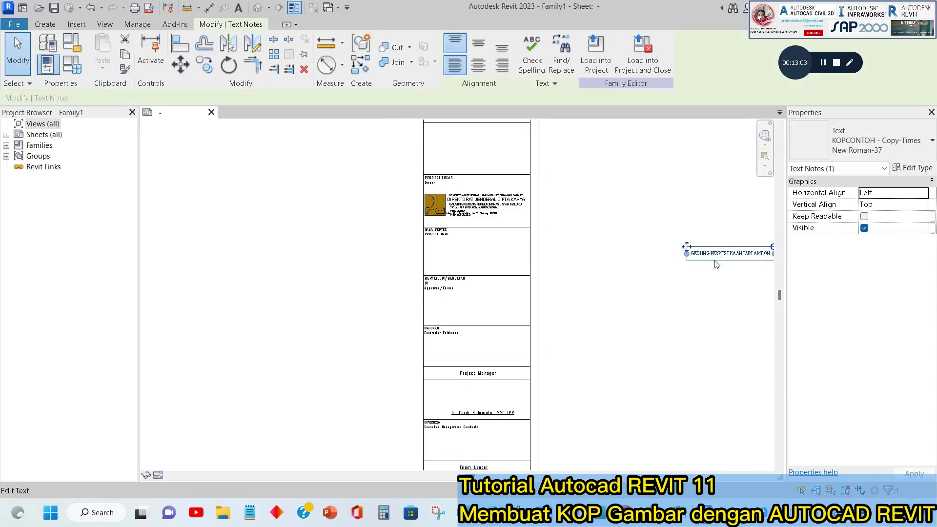
left_click_drag(683, 248, 253, 239)
scroll(254, 241, "down", 3)
left_click(476, 252)
scroll(476, 253, "up", 2)
left_click(476, 252)
left_click(688, 244)
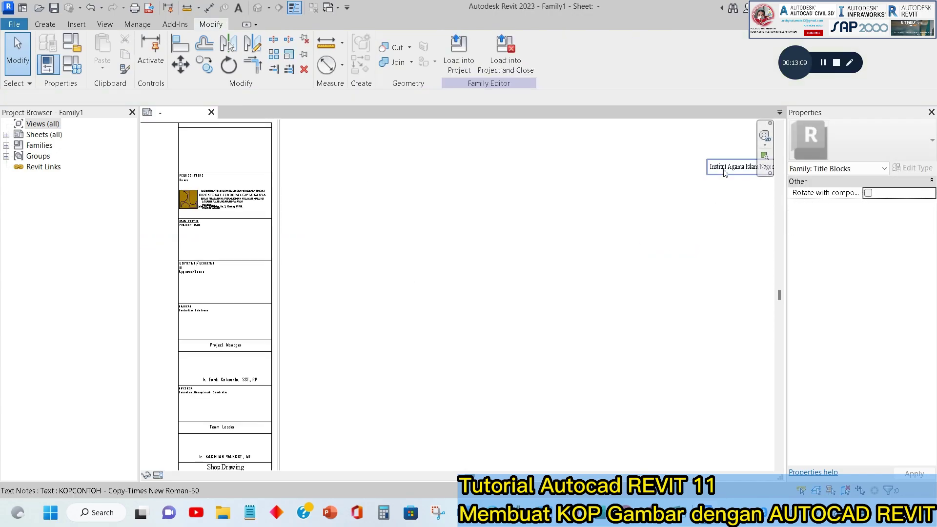
scroll(368, 247, "down", 3)
scroll(368, 247, "down", 3)
middle_click_drag(368, 247, 501, 229)
scroll(490, 246, "up", 3)
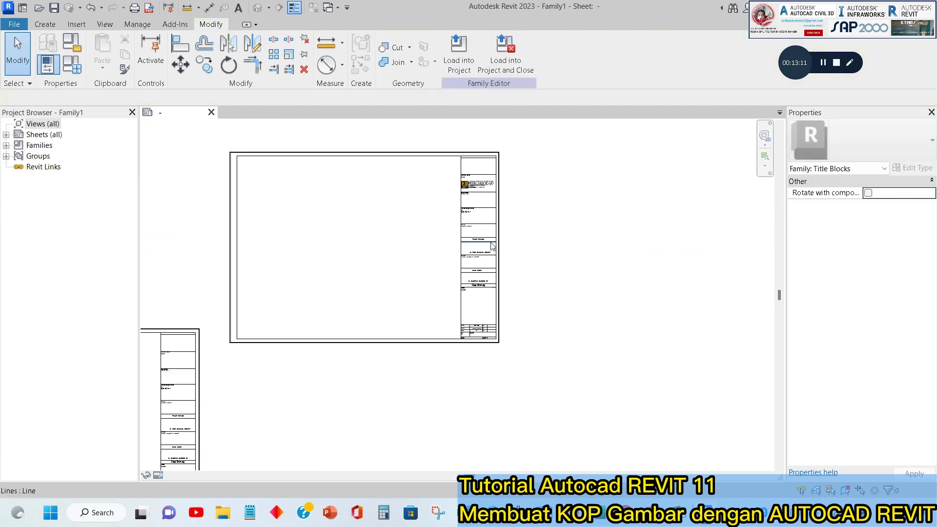
- Delete the whole exploded title block, keeping only the traced sheet
scroll(398, 164, "down", 2)
left_click_drag(259, 136, 489, 326)
key("Delete")
- Inspect the remaining traced sheet and the texts in its title block column
middle_click_drag(414, 378, 635, 359)
scroll(306, 270, "up", 2)
scroll(233, 259, "up", 3)
scroll(253, 235, "up", 2)
scroll(300, 226, "down", 1)
scroll(395, 244, "down", 2)
scroll(601, 374, "down", 3)
middle_click_drag(602, 375, 597, 367)
- Open KOPCONTOH - Copy.dwg from D:\YOUTUBE\BAHAN YOUTUBE\Membuat Gedung di REVIT\GEDUNG 11 in BricsCAD and dismiss the proxy information
key("alt+Tab")
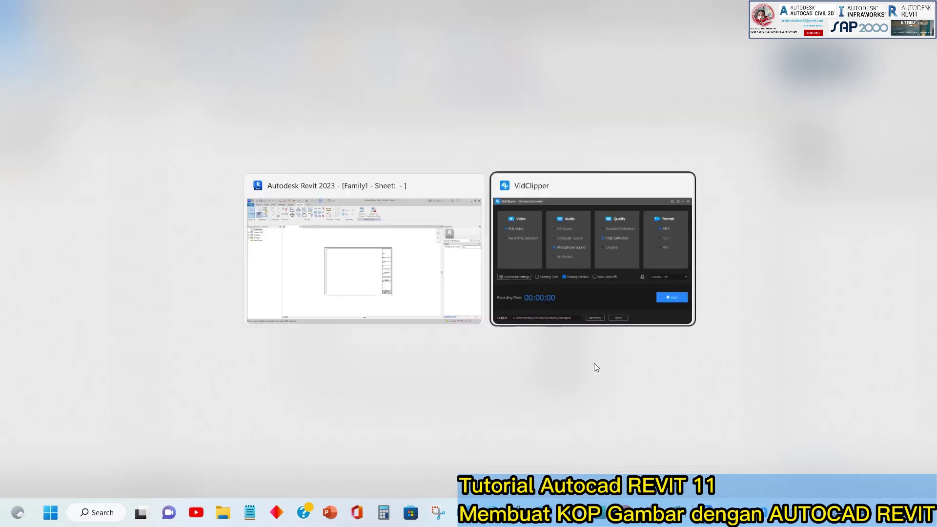
key("alt+Tab")
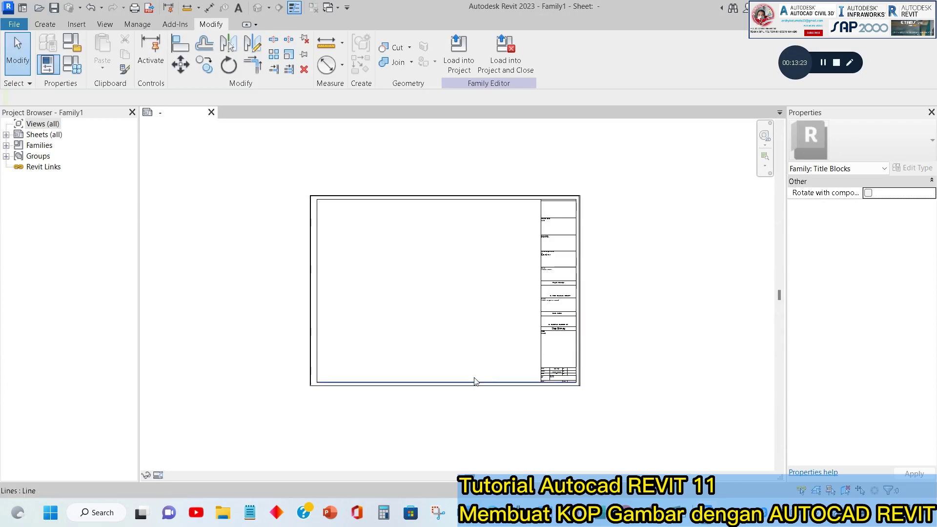
key("super+e")
left_click(54, 237)
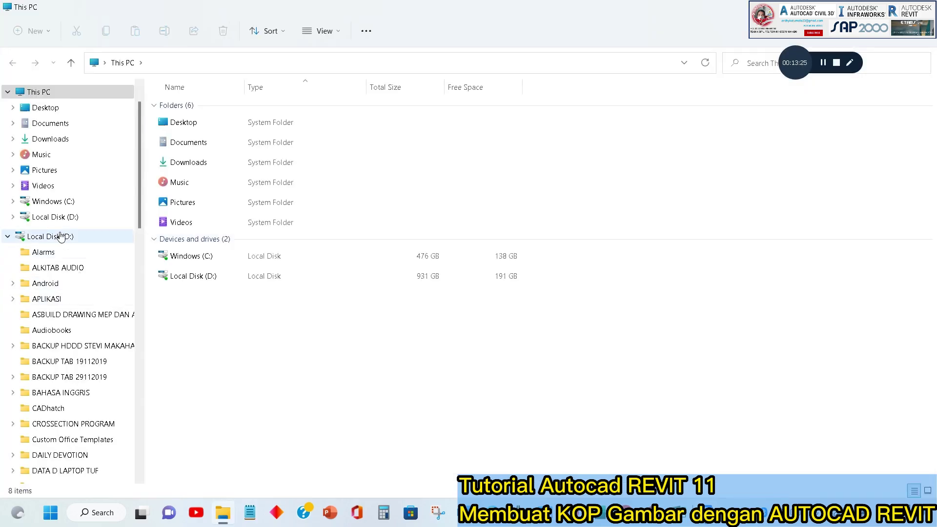
scroll(303, 310, "down", 15)
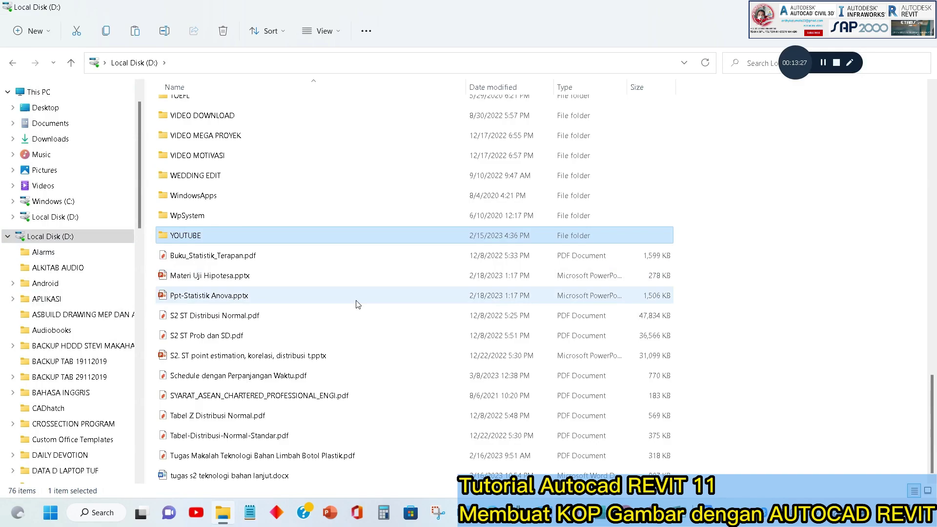
left_click(201, 237)
double_click(201, 237)
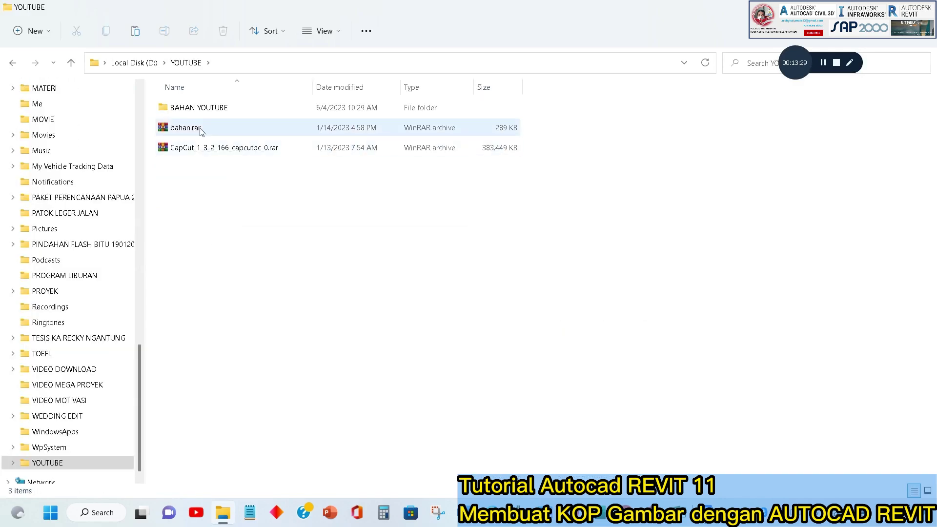
double_click(200, 109)
double_click(243, 207)
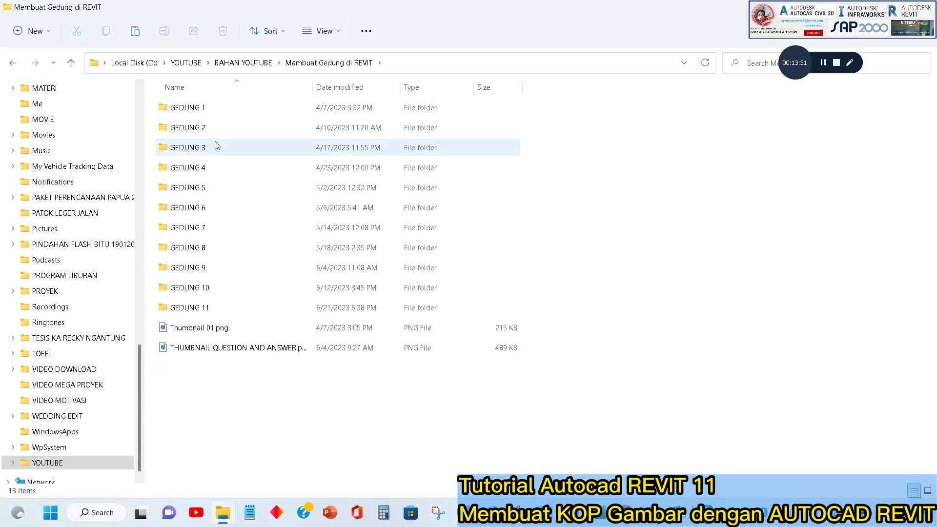
double_click(219, 307)
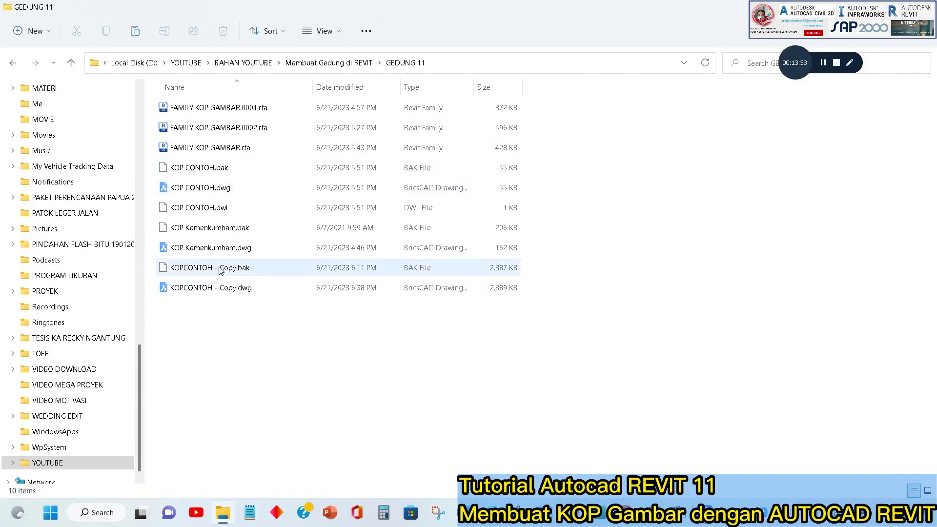
left_click(231, 291)
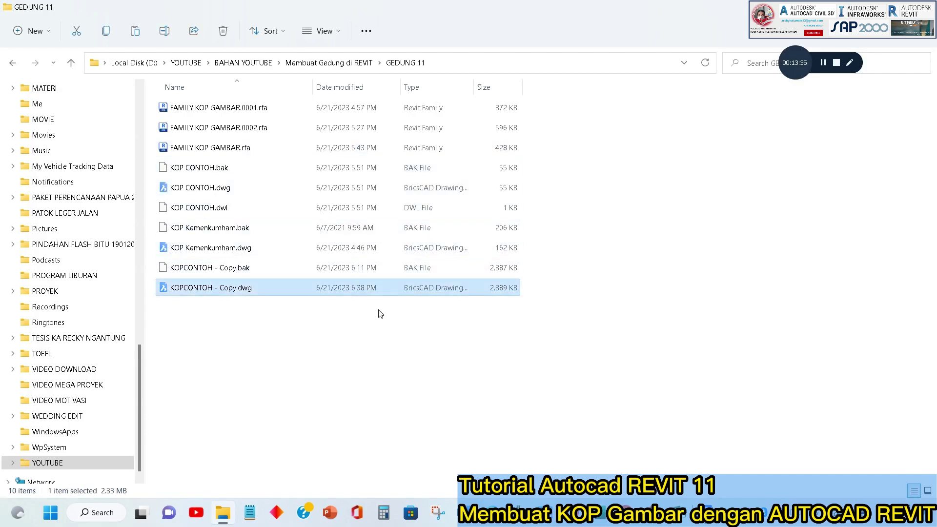
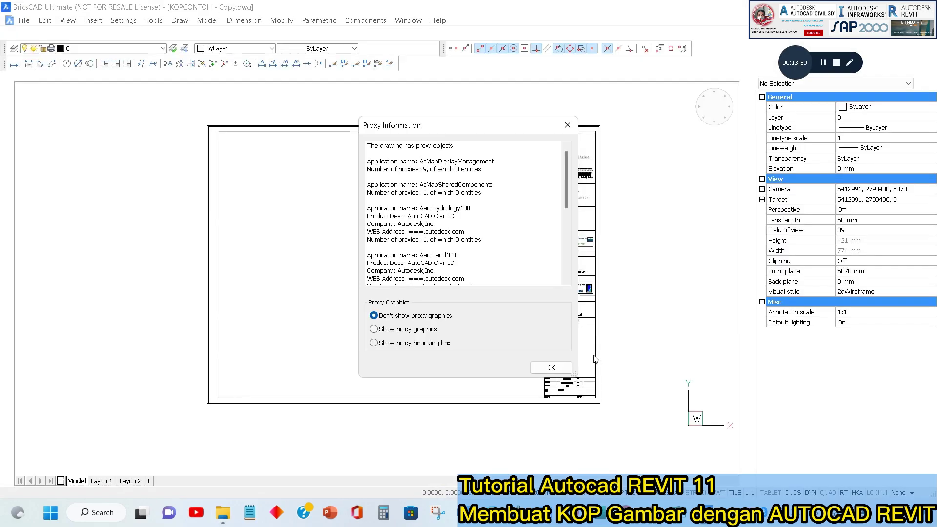
left_click(568, 125)
- Move the "Institut Agama Islam Negeri Ambon" text slightly up in the logo cell, clear of the line above PEMBERI TUGAS
scroll(580, 178, "up", 8)
mouse_move(583, 176)
middle_mouse_down()
mouse_move(523, 306)
mouse_move(461, 325)
middle_mouse_up()
scroll(457, 317, "down", 5)
scroll(469, 199, "up", 4)
key("Escape")
key("Escape")
scroll(470, 254, "down", 1)
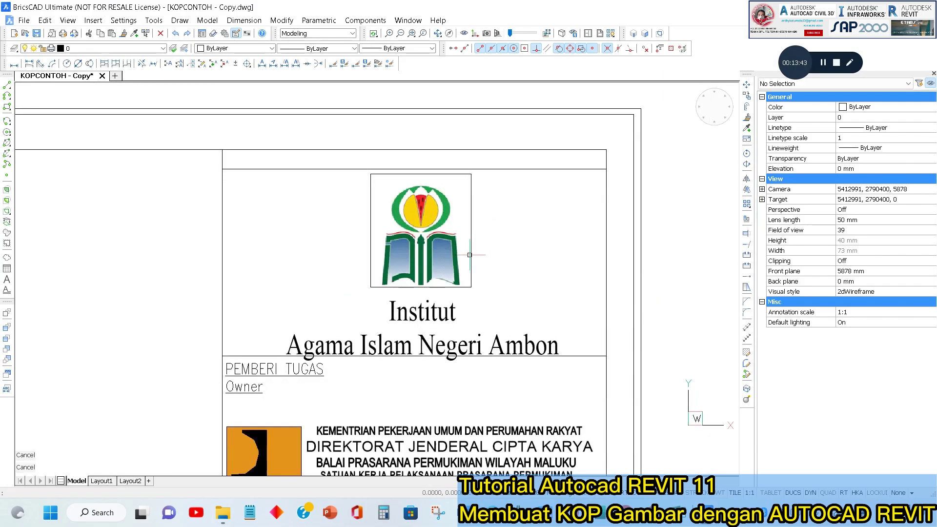
middle_click_drag(495, 260, 476, 273)
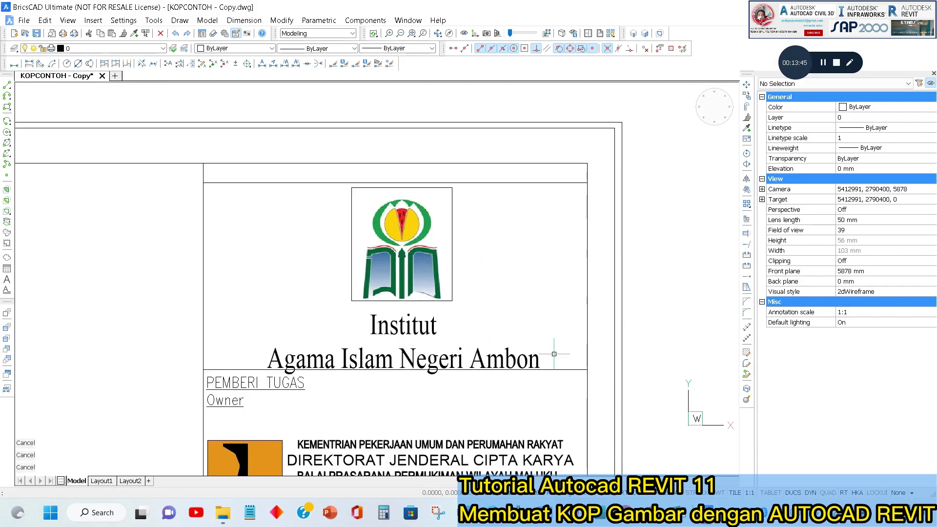
left_click(528, 345)
key("Escape")
left_click(519, 355)
type("m")
key("Return")
scroll(531, 331, "up", 3)
left_click(537, 325)
left_click(538, 312)
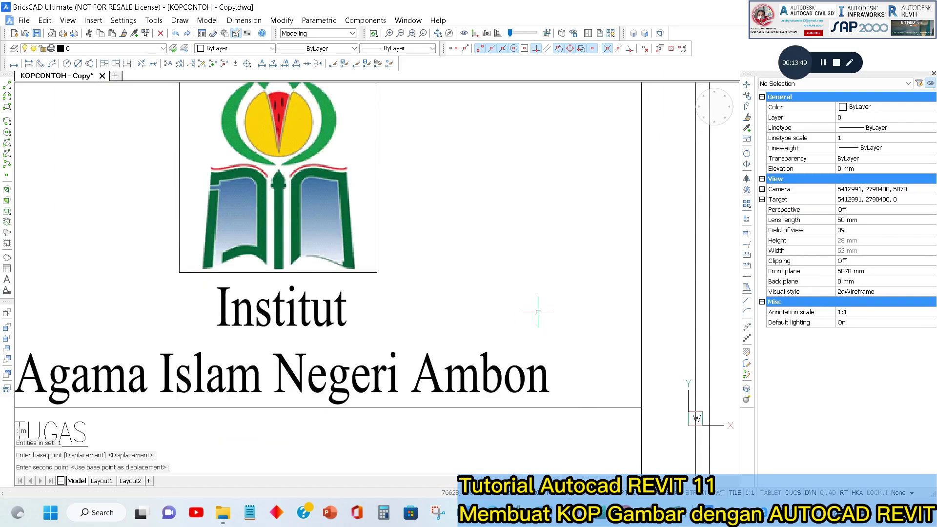
scroll(537, 312, "down", 3)
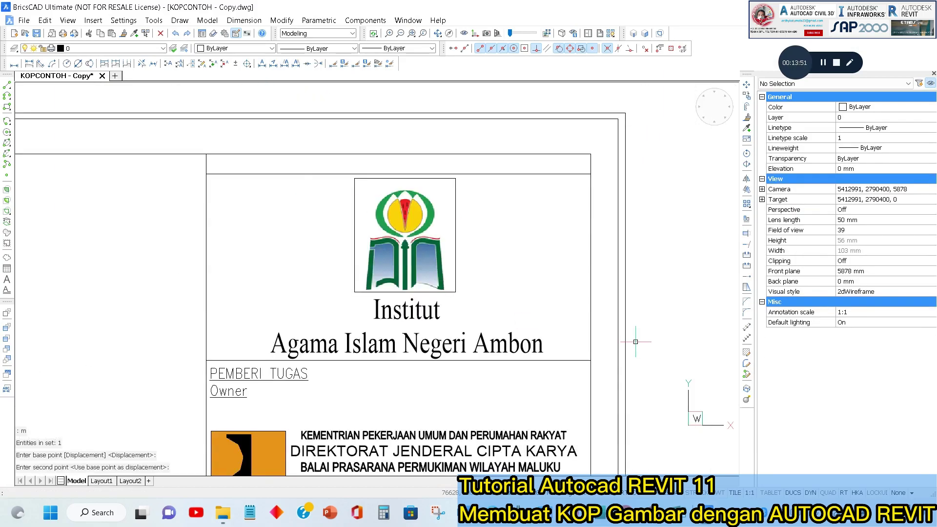
- Capture a rectangular snip of the institute logo with its name, Institut Agama Islam Negeri Ambon, using Snipping Tool
left_click(437, 518)
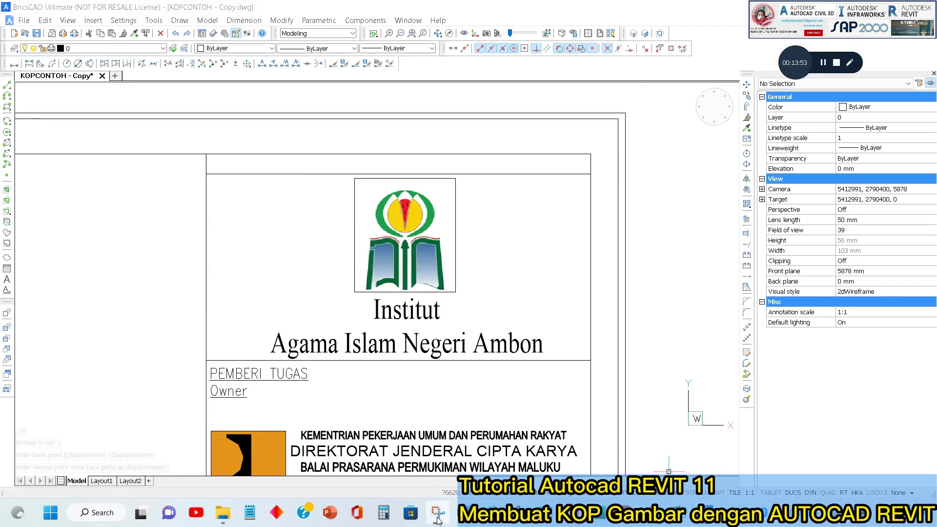
left_click(73, 35)
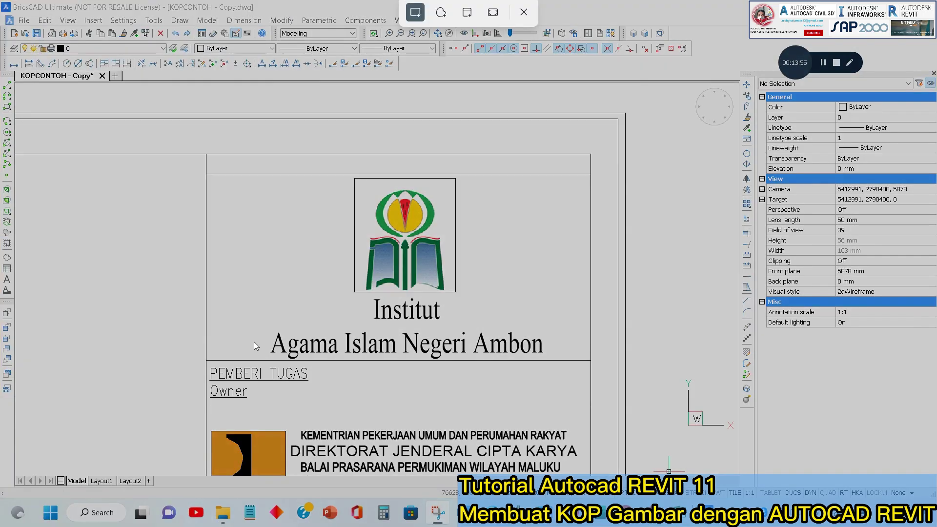
left_click_drag(266, 356, 547, 174)
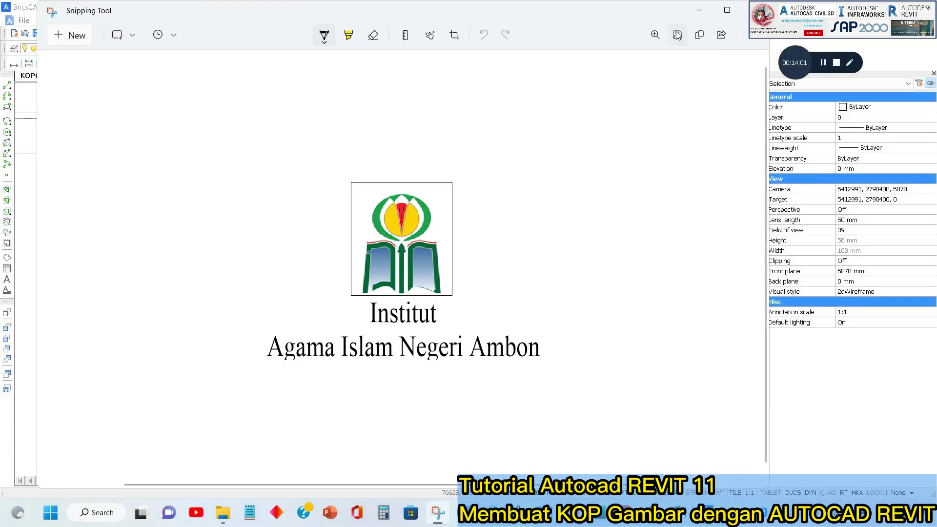
- Start saving the snip and browse to D:\YOUTUBE\BAHAN YOUTUBE\Membuat Gedung di REVIT\GEDUNG 11
left_click(677, 34)
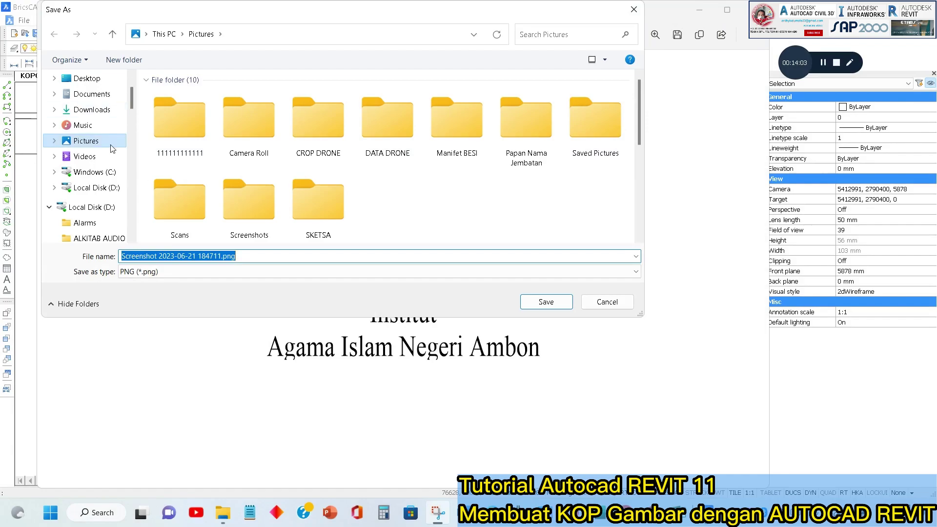
scroll(469, 220, "down", 3)
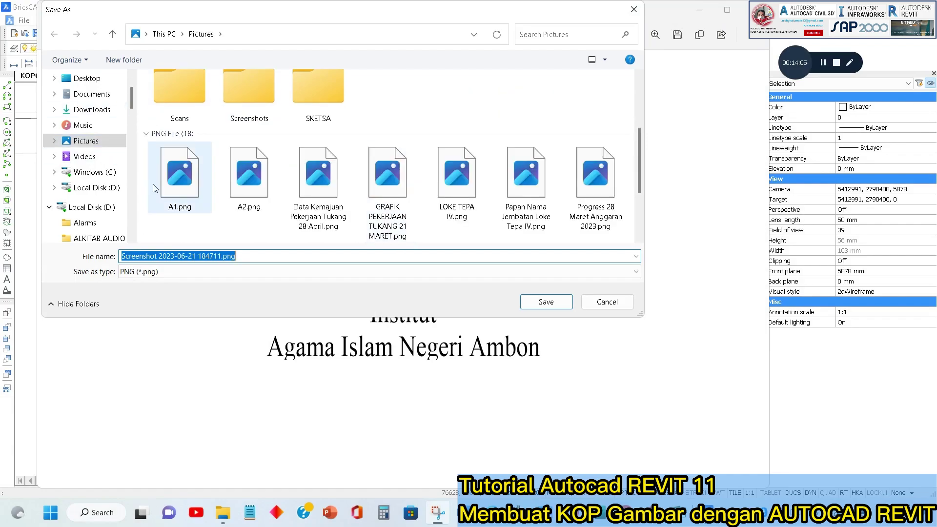
left_click(88, 207)
left_click(166, 184)
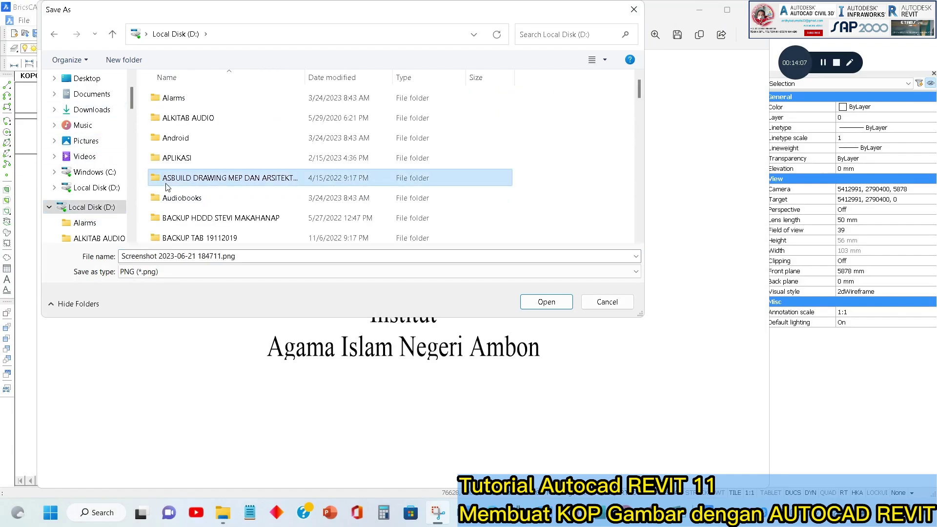
key("y")
double_click(187, 235)
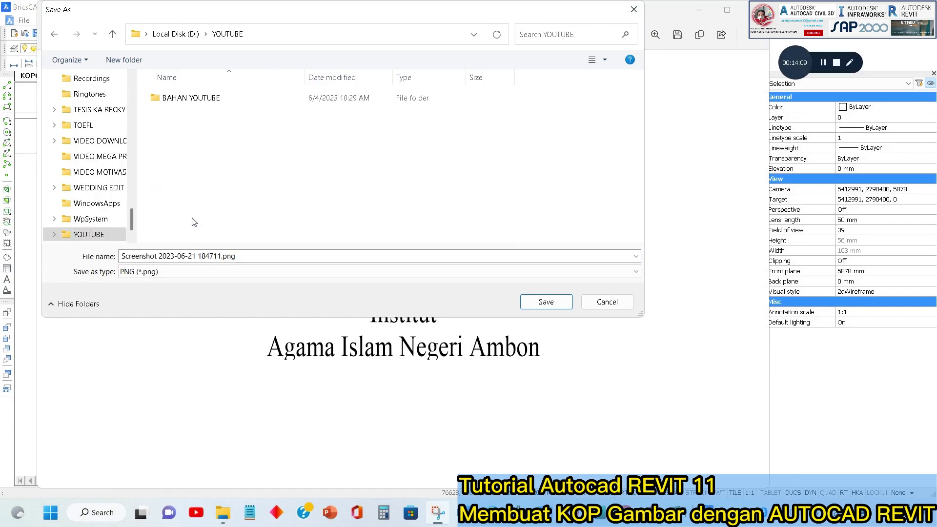
double_click(196, 101)
double_click(210, 197)
scroll(193, 231, "down", 2)
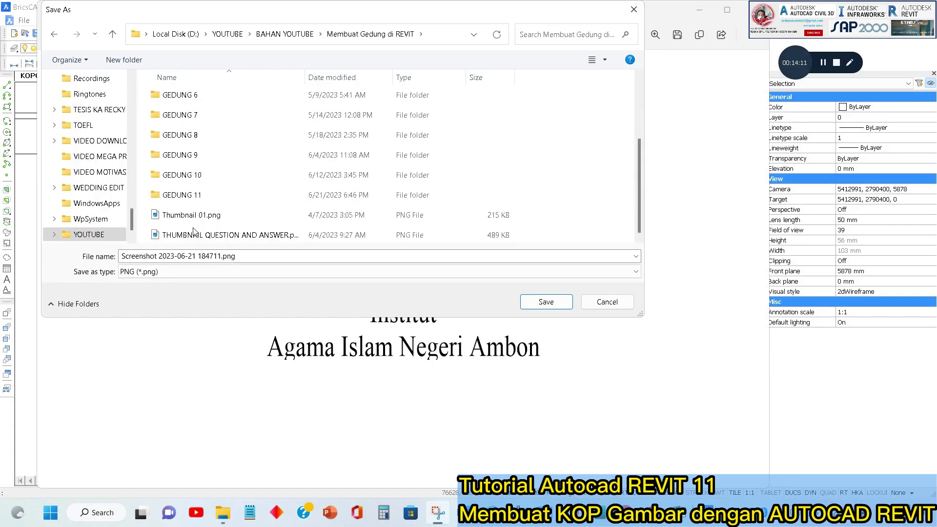
double_click(184, 194)
- Save the institute logo snip as a PNG named KOP 1 and return to the drawing
left_click(249, 259)
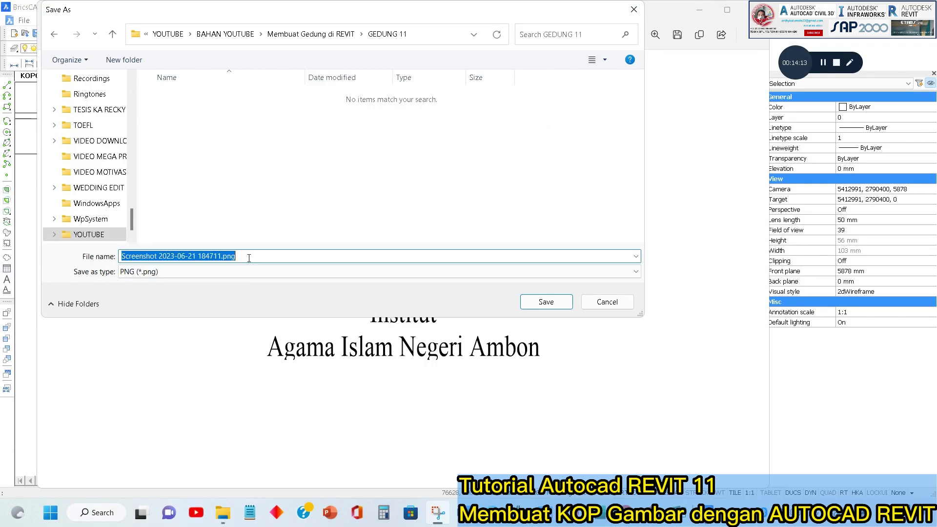
type("ko")
key("BackSpace")
key("BackSpace")
type("KOP 1")
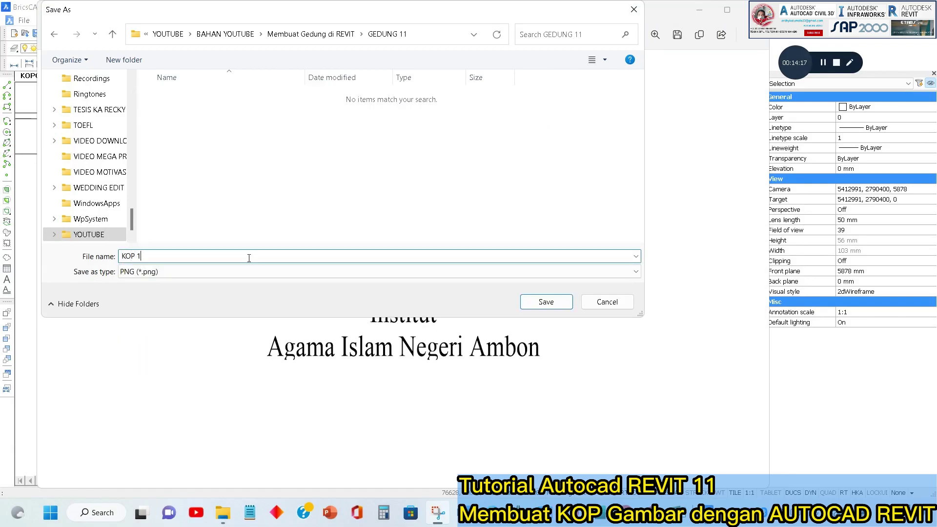
left_click(546, 303)
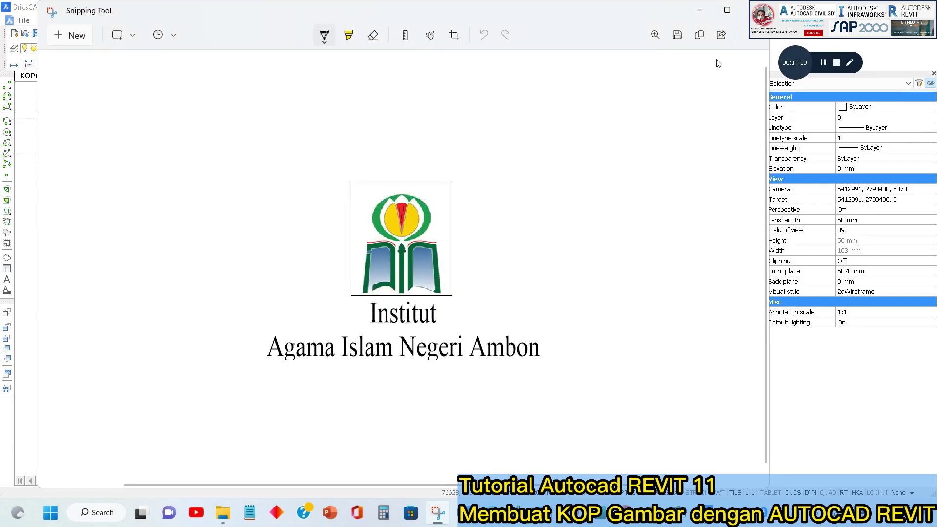
left_click(703, 17)
- Capture a rectangular snip of the ministry logo and letterhead text in the Owner section of the title block
scroll(405, 211, "down", 1)
middle_click_drag(328, 459, 376, 306)
scroll(357, 199, "up", 1)
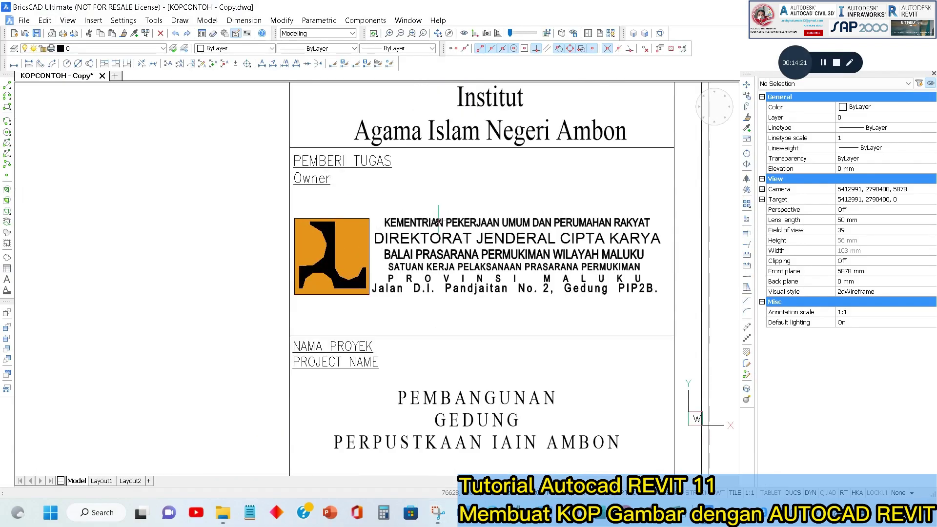
middle_click_drag(491, 236, 364, 246)
middle_click_drag(450, 287, 488, 288)
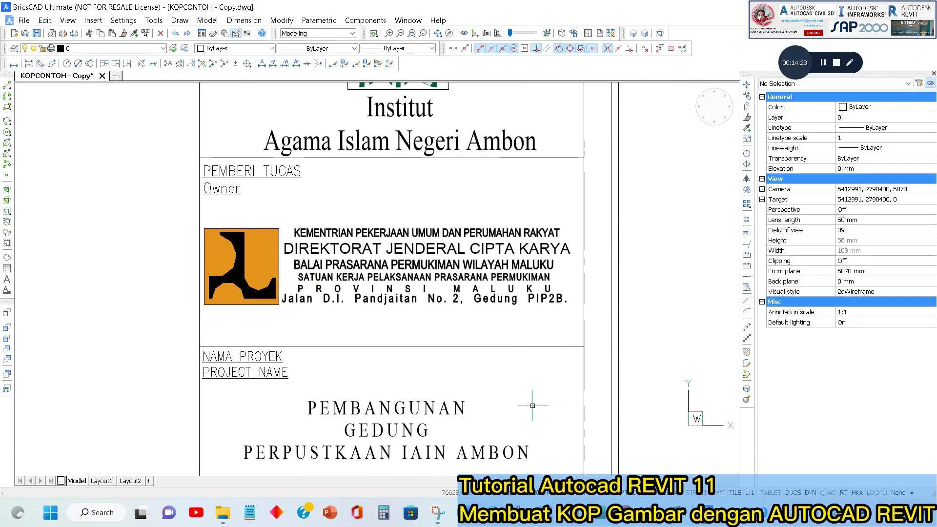
key("Return")
left_click(437, 513)
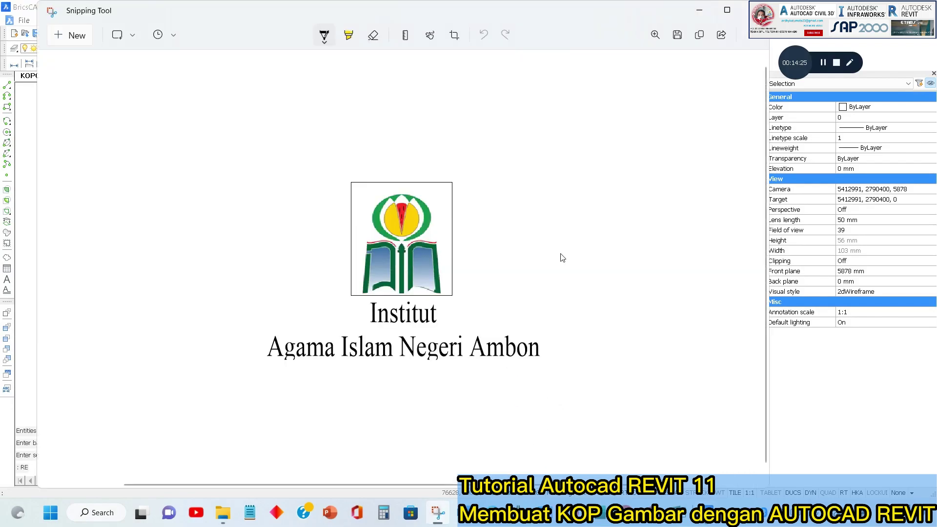
left_click(76, 34)
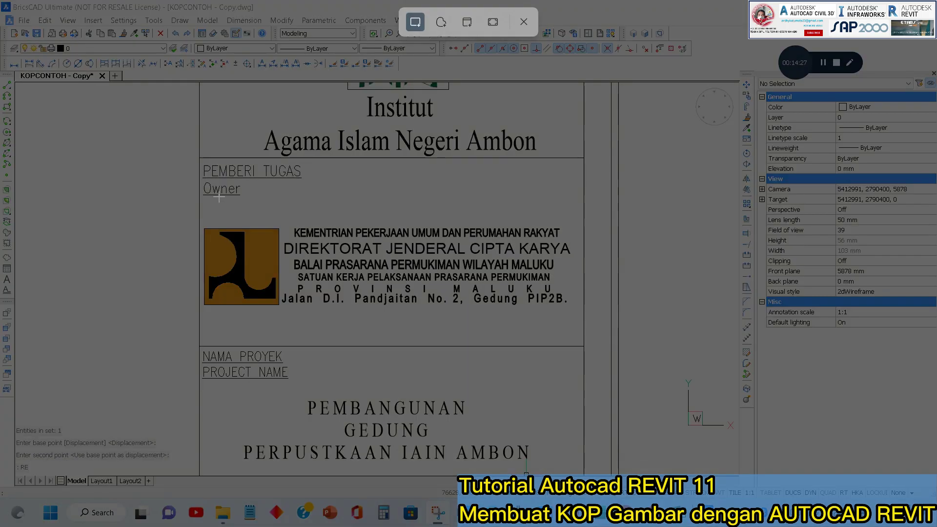
left_click_drag(203, 222, 575, 310)
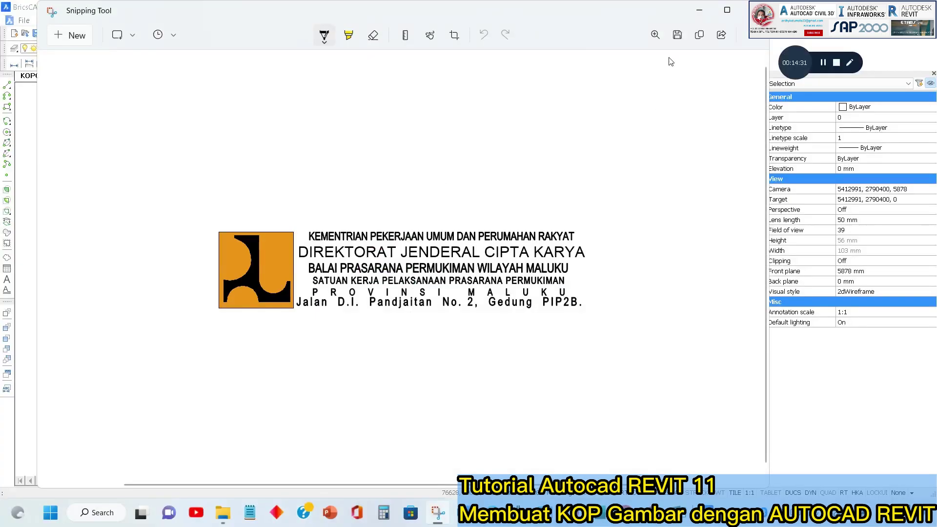
- Save the ministry letterhead snip as KOP 2 in the GEDUNG 11 folder and return to the drawing
left_click(677, 41)
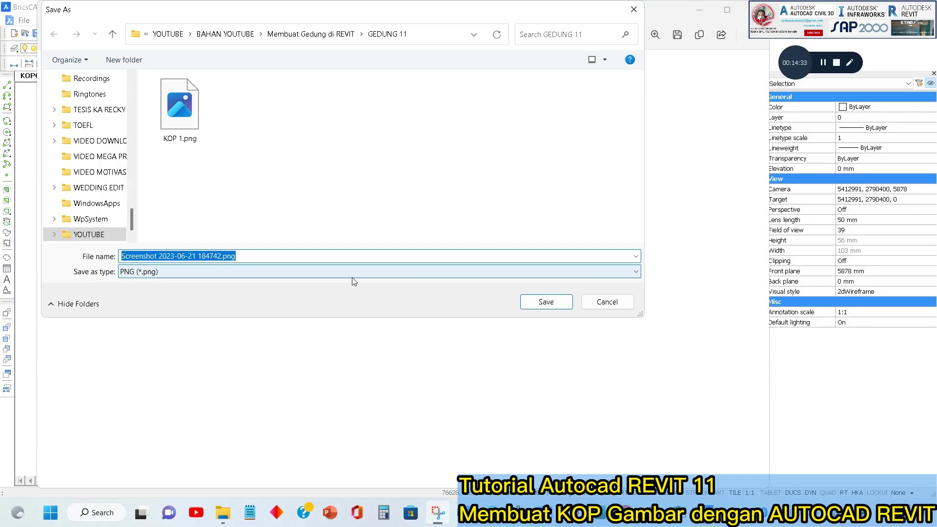
type("KOP 2")
key("Return")
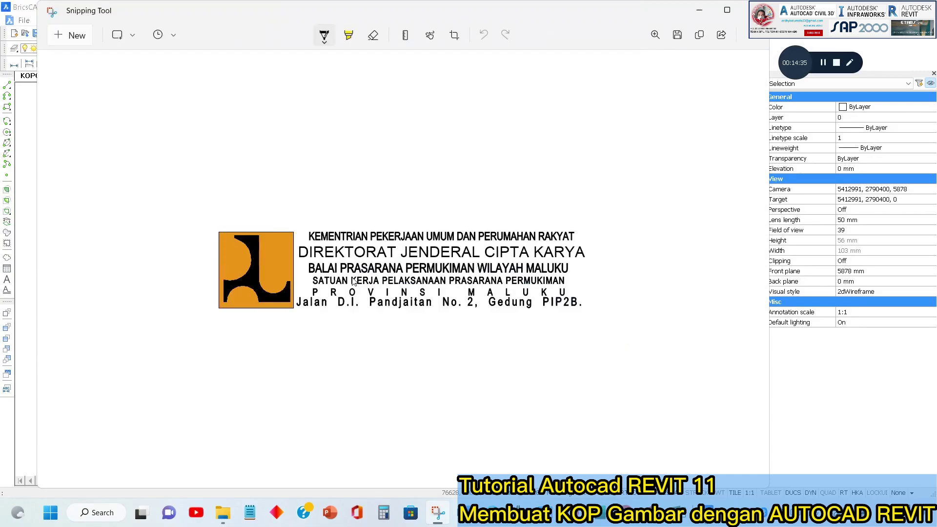
left_click(699, 9)
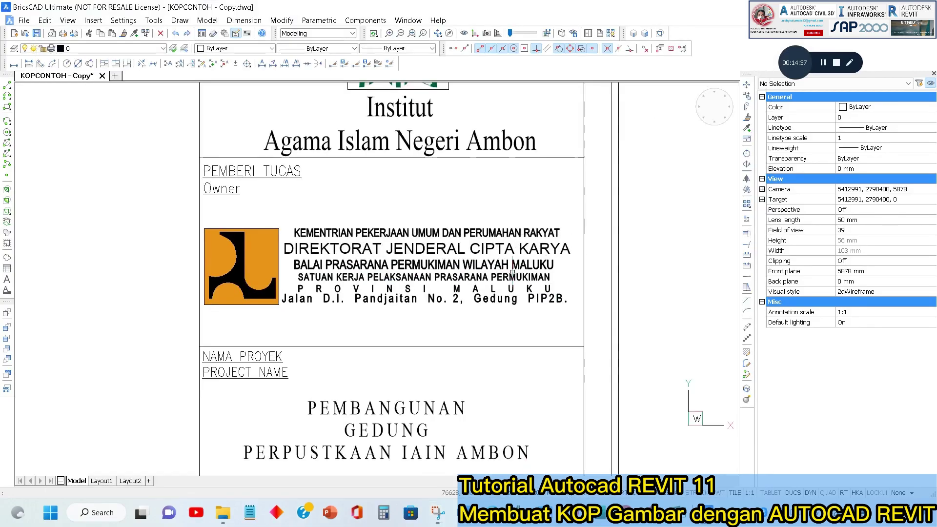
- Capture a rectangular snip of the contractor letterhead image under Kontraktor Pelaksana
scroll(432, 242, "down", 5)
scroll(432, 364, "up", 5)
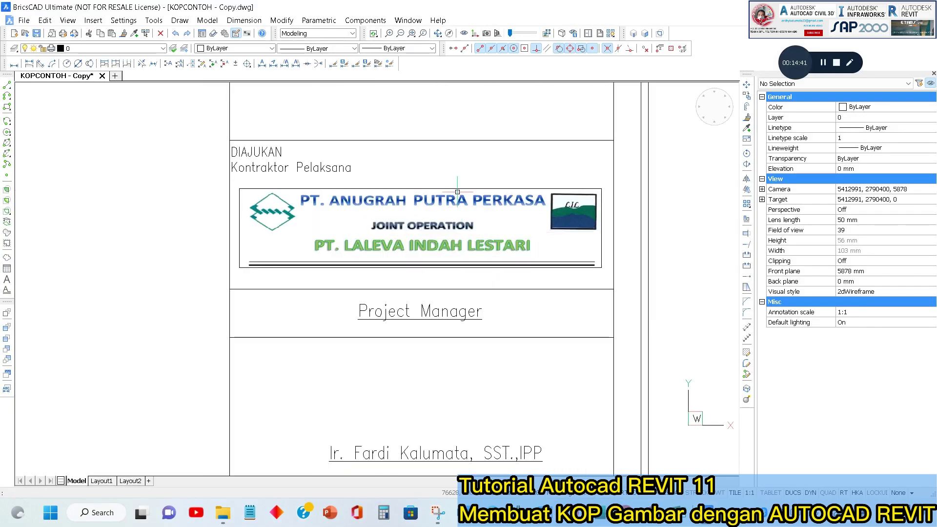
scroll(478, 223, "up", 2)
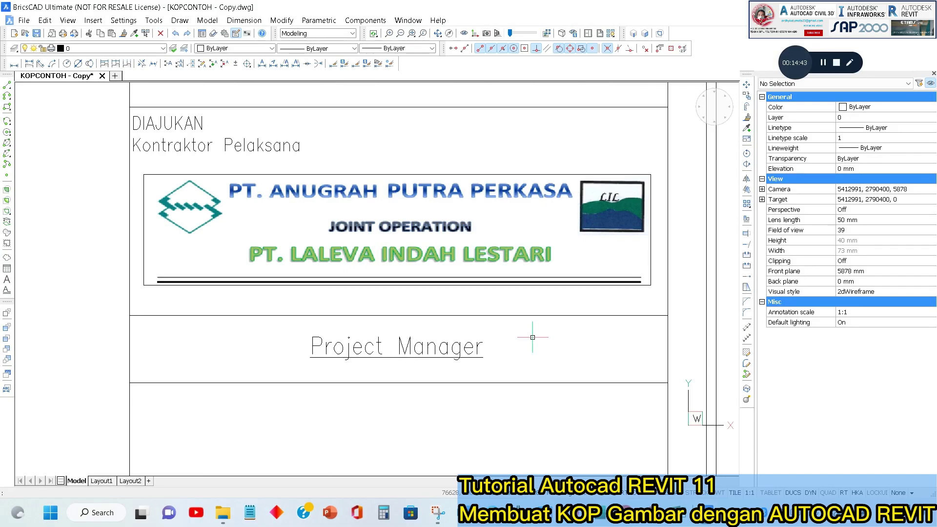
left_click(436, 512)
left_click(77, 35)
left_click_drag(143, 170, 654, 289)
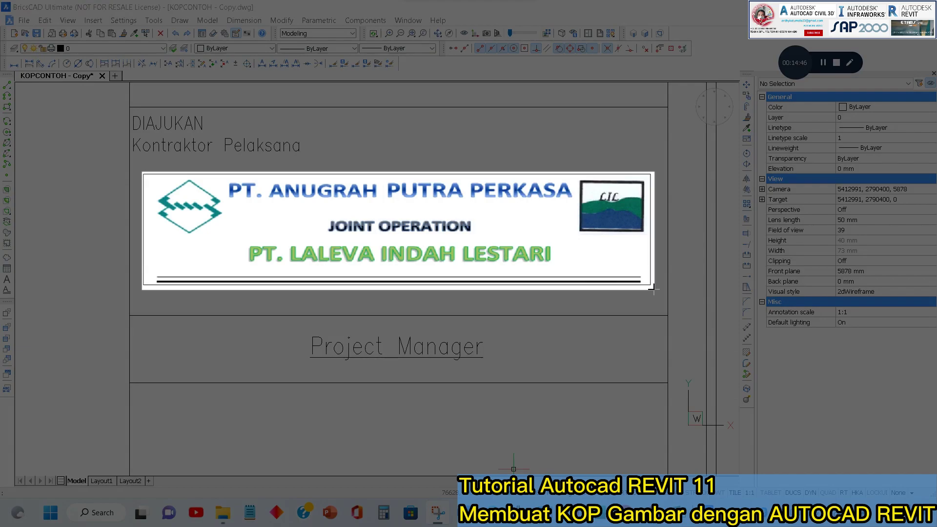
- Save the contractor letterhead snip as KOP PERUSAHAAN in the GEDUNG 11 folder and return to the drawing
left_click(678, 35)
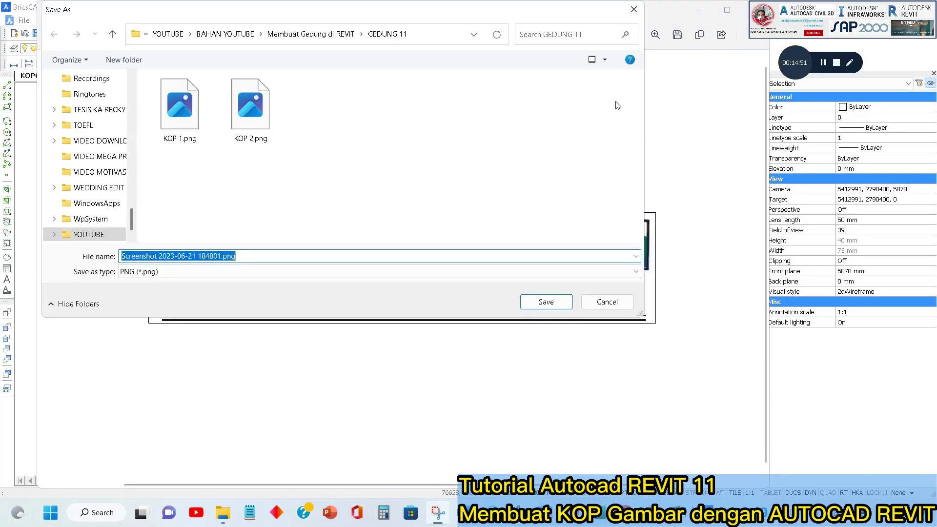
type("KOP ")
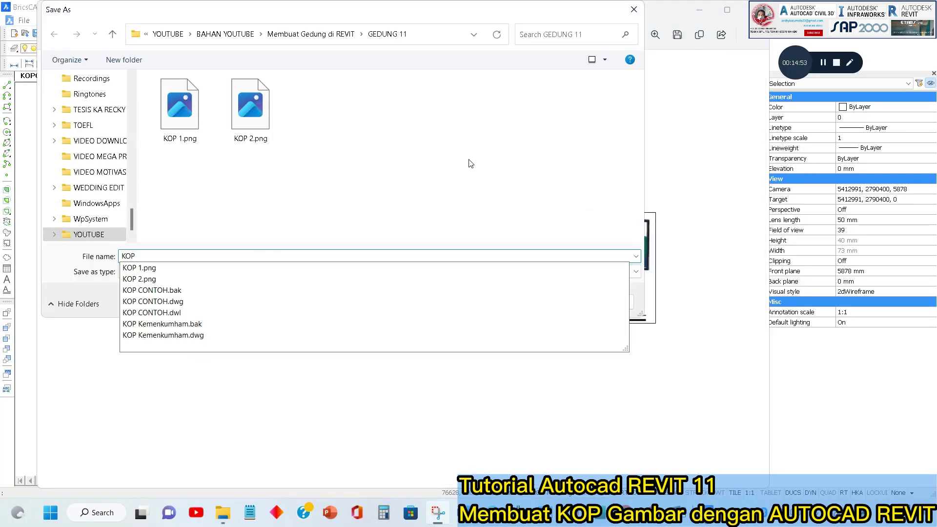
type("PERUSAHAAN")
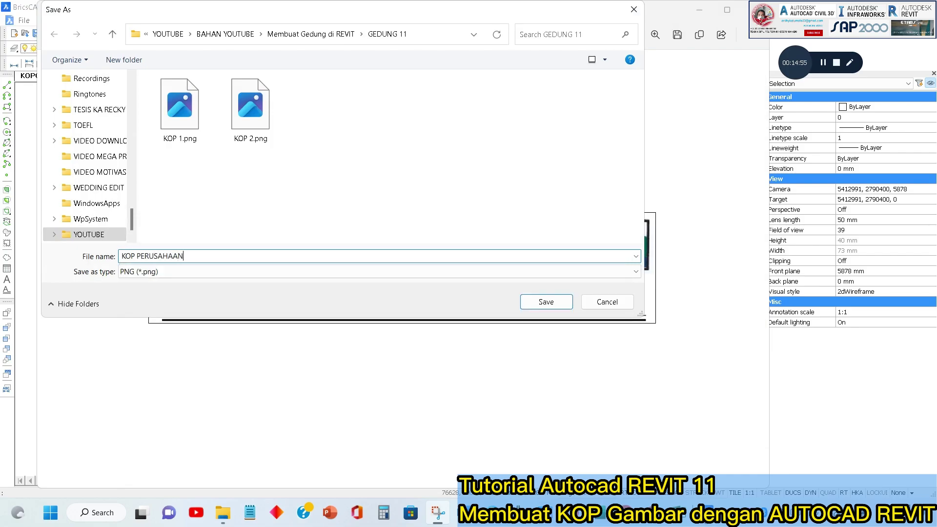
key("Return")
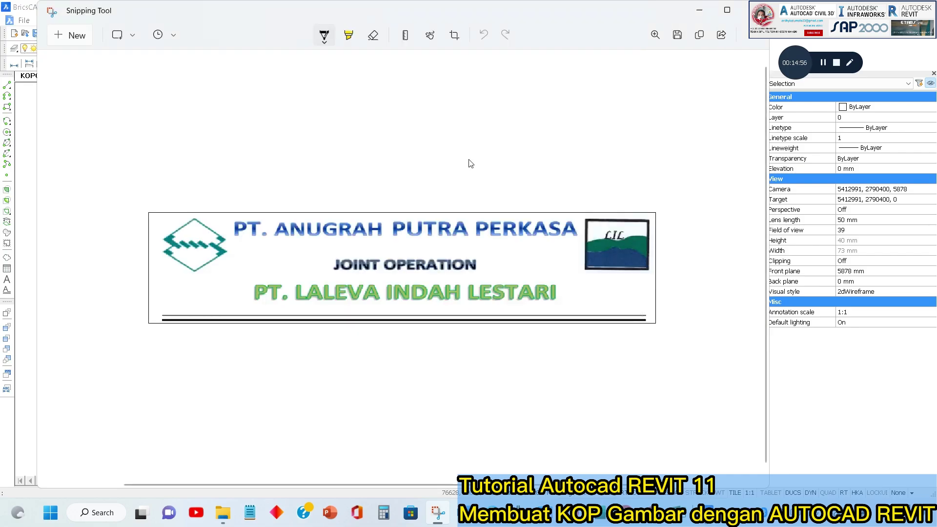
left_click(699, 10)
- Capture a rectangular snip of the consultant letterhead image under Konsultan Management Konstruksi
scroll(439, 224, "down", 3)
scroll(439, 224, "up", 5)
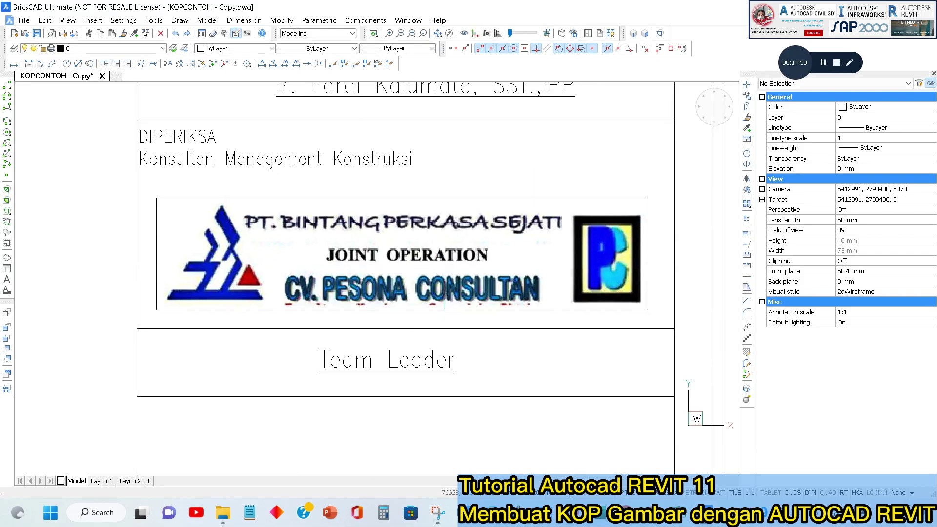
scroll(444, 294, "down", 1)
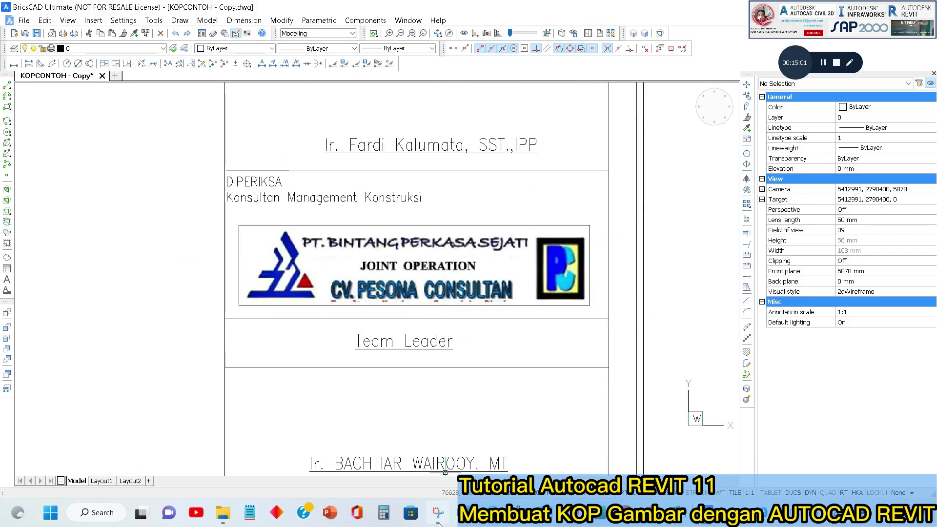
left_click(438, 523)
left_click(77, 35)
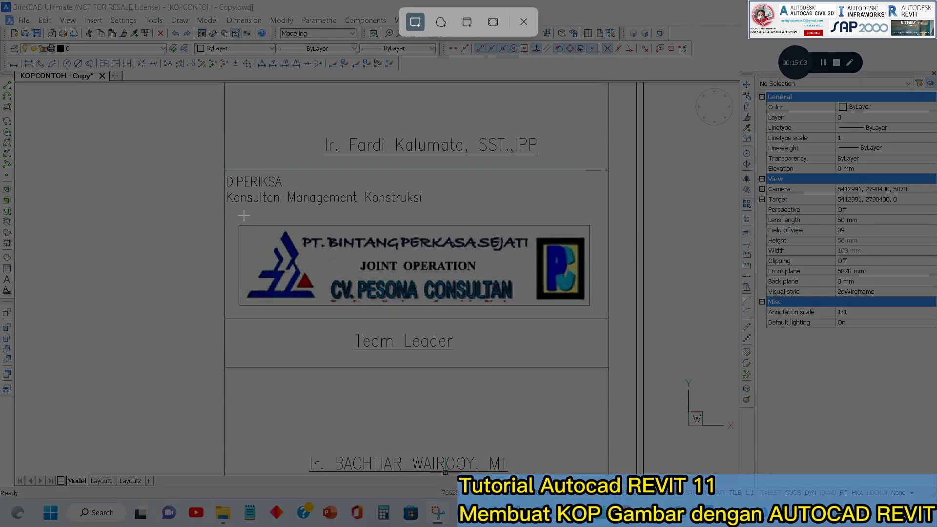
left_click_drag(237, 224, 592, 307)
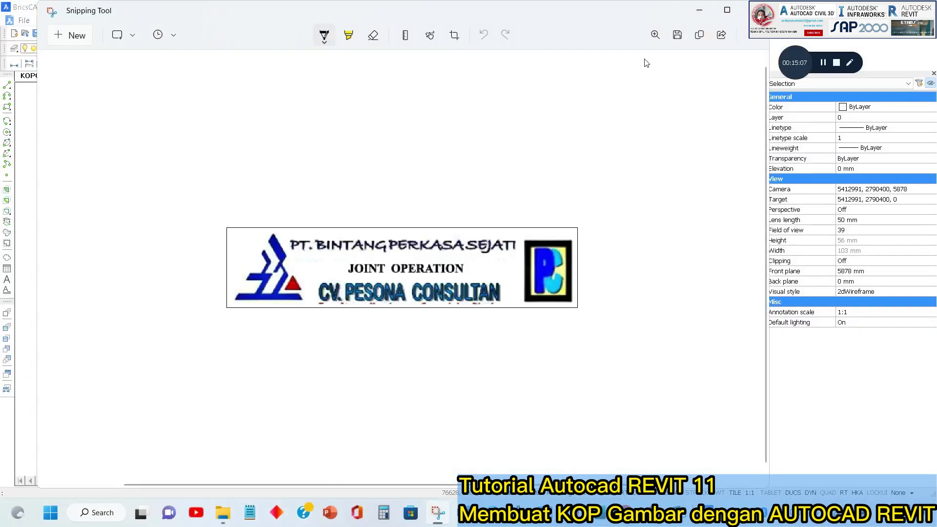
- Save the consultant letterhead snip as KOP PERUSAHAAN 2 in the GEDUNG 11 folder and return to the drawing
left_click(676, 36)
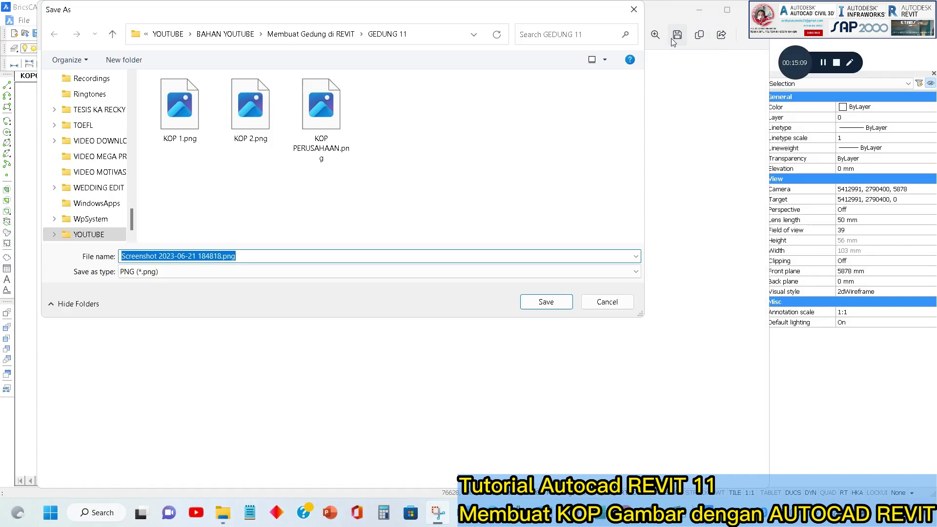
type("KOP PERUS")
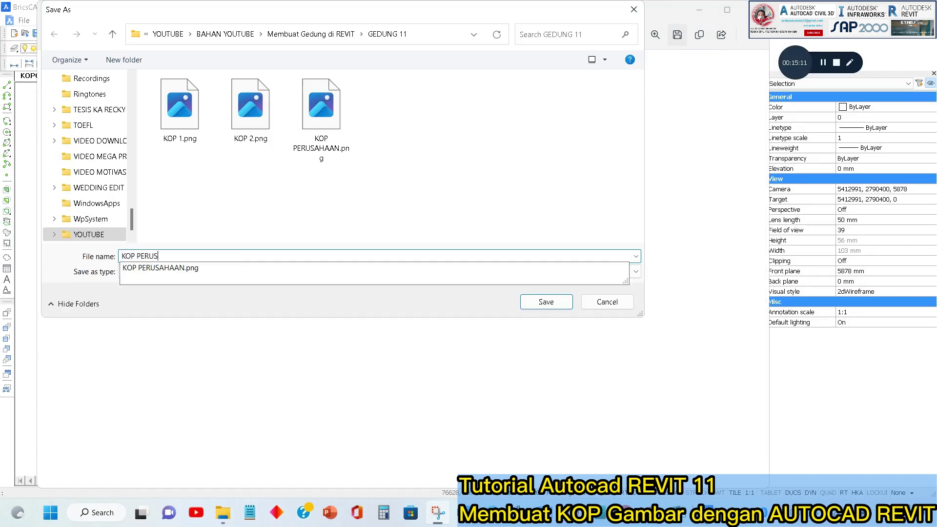
type("AHAAN")
key("Return")
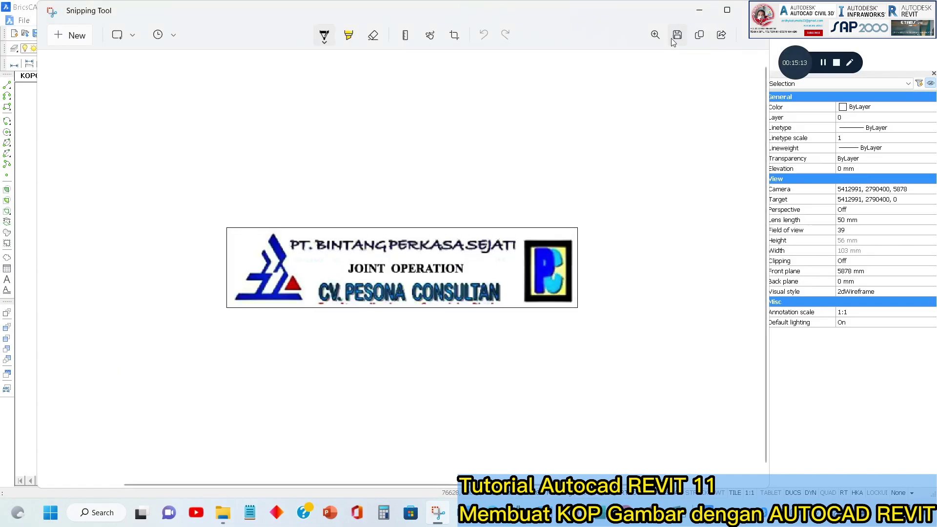
left_click(689, 17)
- Close BricsCAD with the KOPCONTOH - Copy drawing without saving its changes, returning to the GEDUNG 11 folder
scroll(438, 211, "down", 3)
scroll(437, 210, "up", 3)
scroll(437, 210, "down", 2)
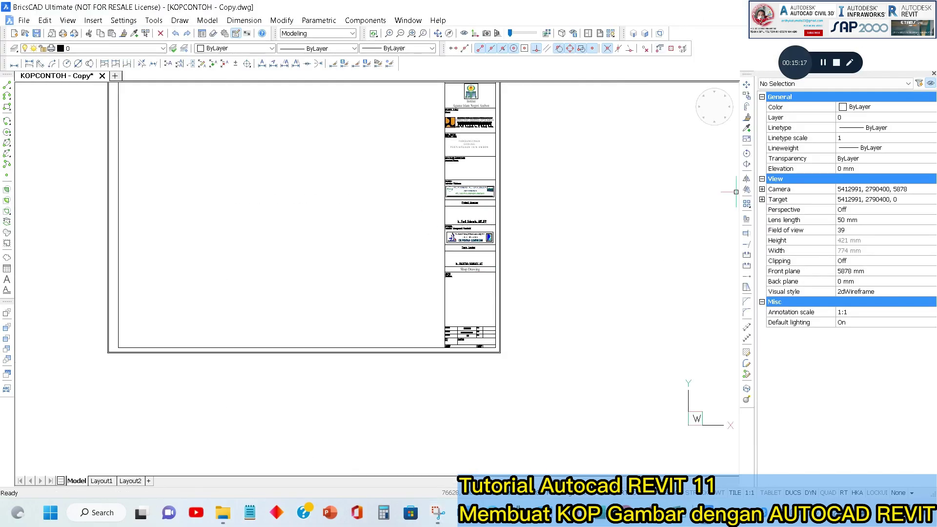
key("alt+F4")
left_click(497, 257)
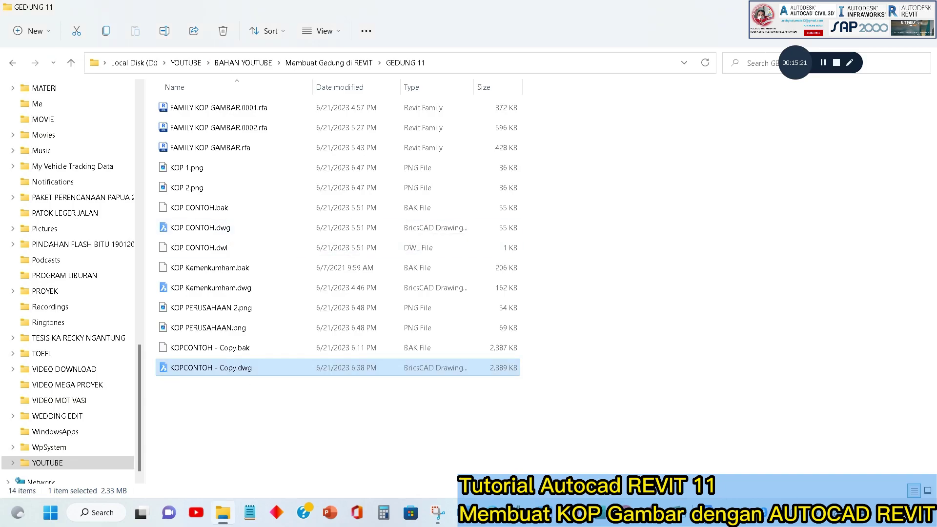
- Switch to Revit and delete the extra horizontal line at the top of the title block column
left_click(867, 7)
scroll(563, 223, "up", 2)
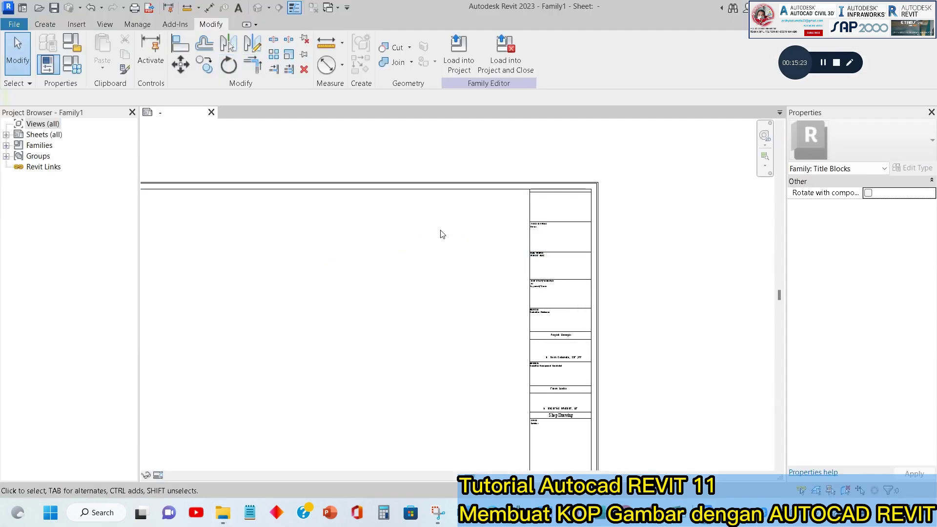
scroll(571, 207, "up", 3)
middle_click_drag(545, 189, 519, 257)
left_click(485, 202)
key("Delete")
- Import the image KOP 1.png from the GEDUNG 11 folder and place it over the title block's empty top cell
left_click(77, 24)
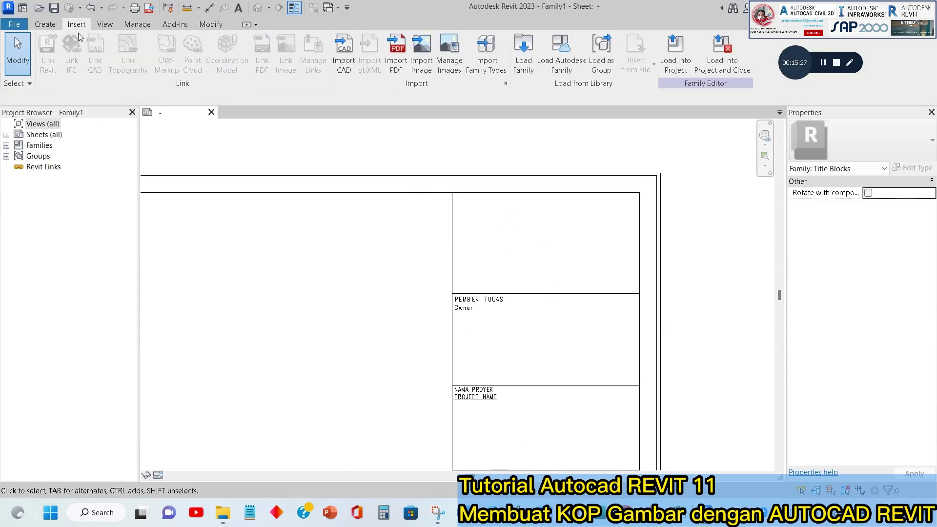
left_click(430, 66)
left_click(340, 95)
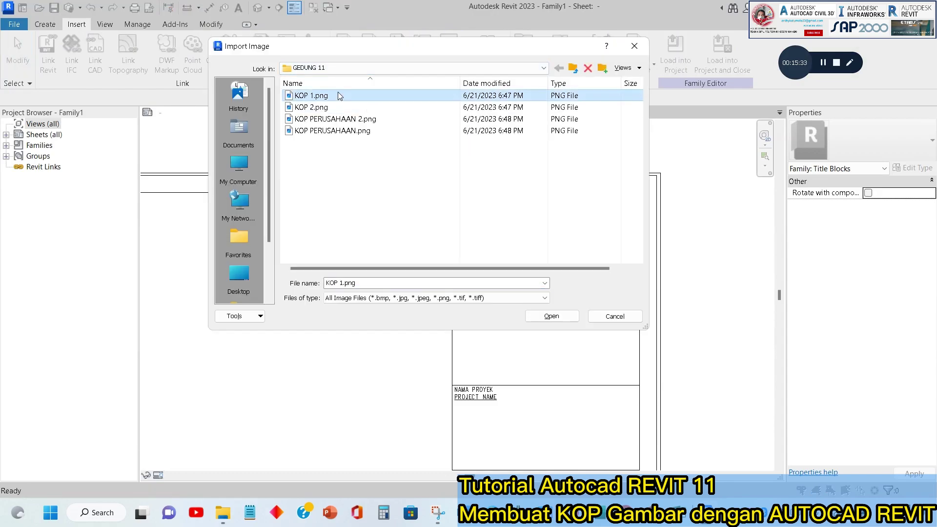
left_click(551, 316)
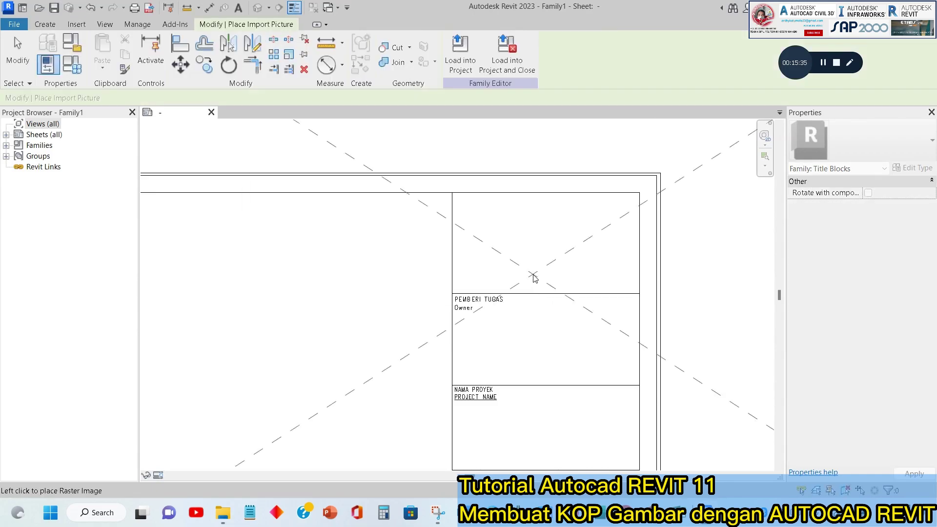
left_click(529, 236)
- Shrink the KOP 1 logo from its corners and position it inside the title block's top cell
scroll(473, 253, "down", 3)
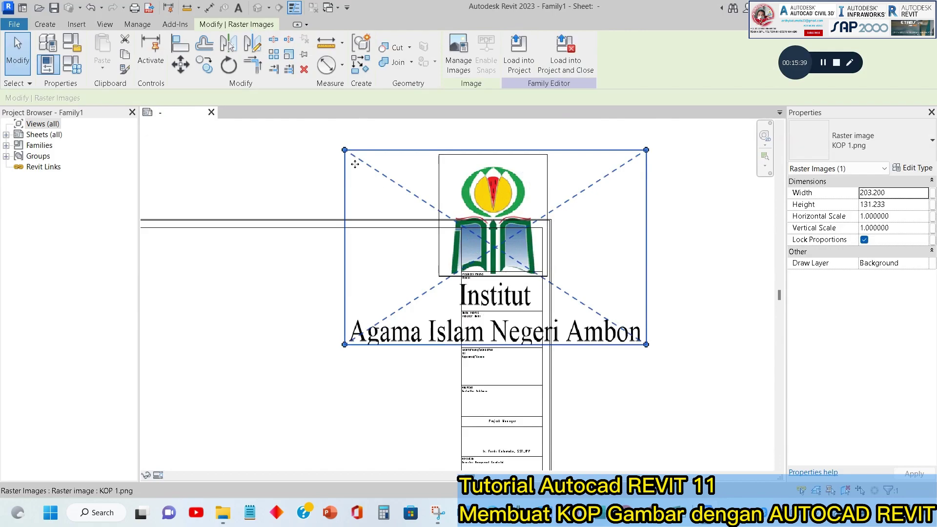
left_click_drag(354, 164, 434, 205)
left_click_drag(494, 254, 531, 270)
scroll(547, 268, "up", 3)
left_click_drag(609, 333, 496, 258)
left_click_drag(407, 203, 524, 279)
left_click_drag(561, 306, 444, 222)
left_click(630, 248)
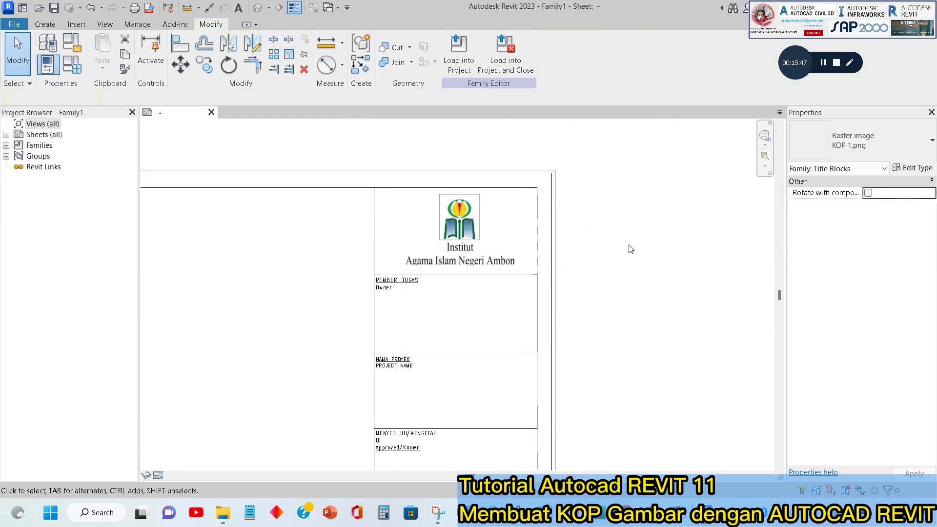
- Enlarge the KOP 1 logo slightly at opposite corners so it fills more of the top cell
scroll(481, 231, "up", 2)
left_click(481, 234)
scroll(529, 279, "up", 3)
left_click_drag(530, 279, 546, 291)
left_click_drag(442, 224, 423, 219)
left_click(649, 239)
- Import the image KOP 2.png and place it over the PEMBERI TUGAS / Owner cell
scroll(546, 232, "down", 2)
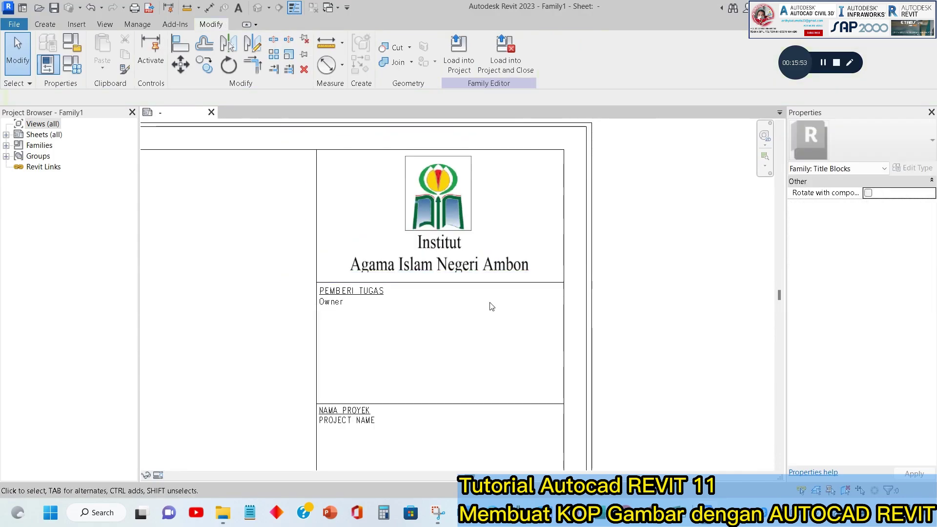
scroll(429, 300, "down", 1)
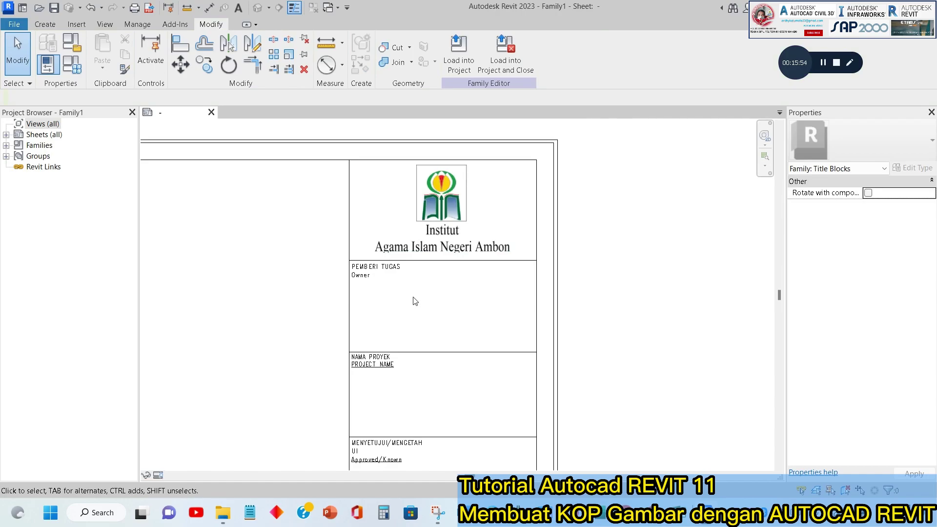
left_click(76, 24)
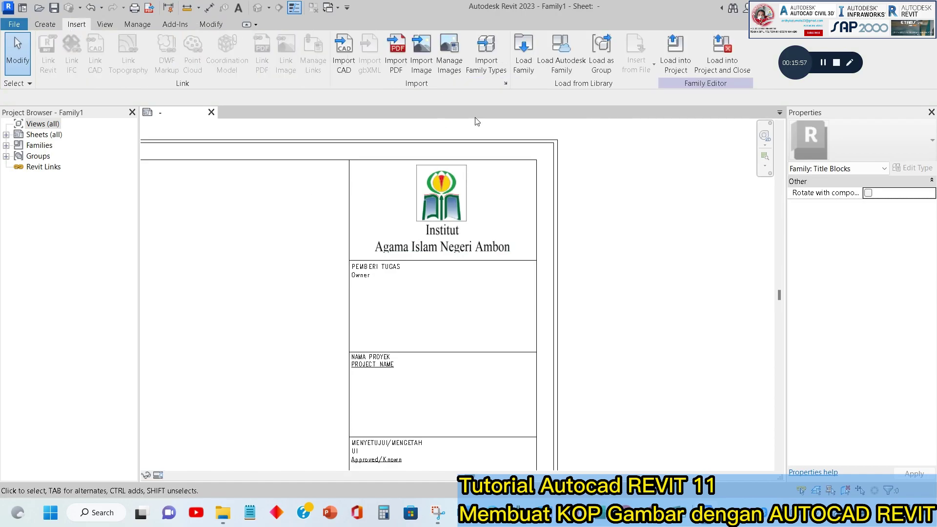
left_click(421, 47)
left_click(322, 107)
left_click(551, 317)
scroll(426, 314, "up", 1)
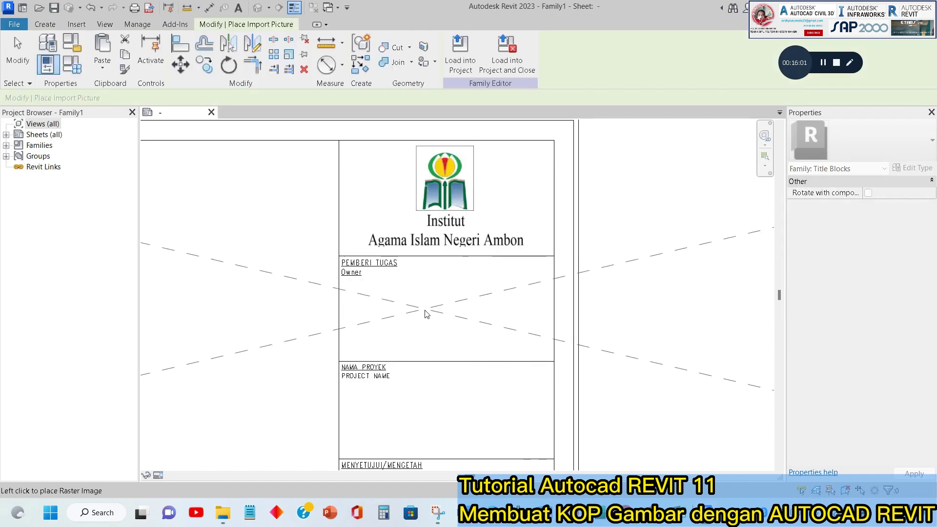
left_click(435, 310)
- Shrink the KOP 2 letterhead and move it under the Owner heading so it fits within the cell borders
scroll(430, 293, "down", 4)
left_click_drag(236, 239, 444, 288)
scroll(570, 320, "up", 2)
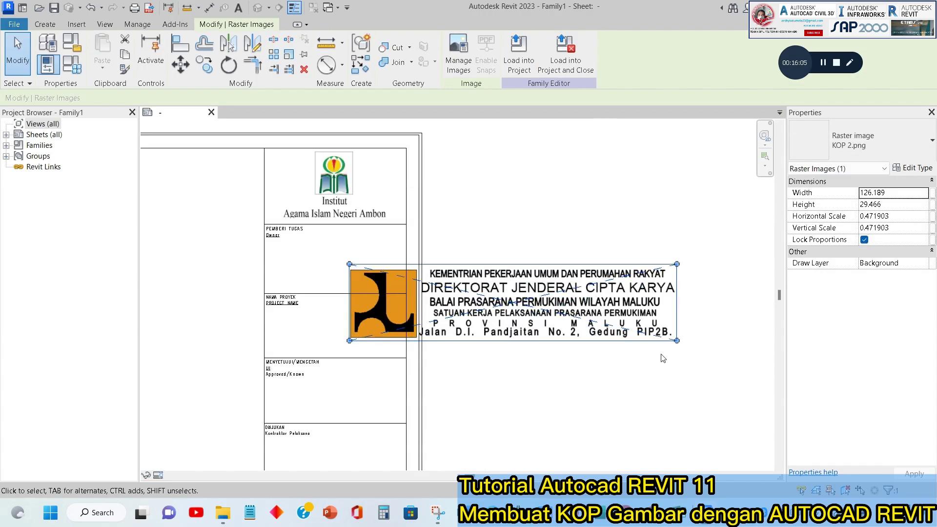
left_click_drag(677, 340, 524, 305)
scroll(426, 257, "up", 2)
left_click_drag(440, 276, 319, 246)
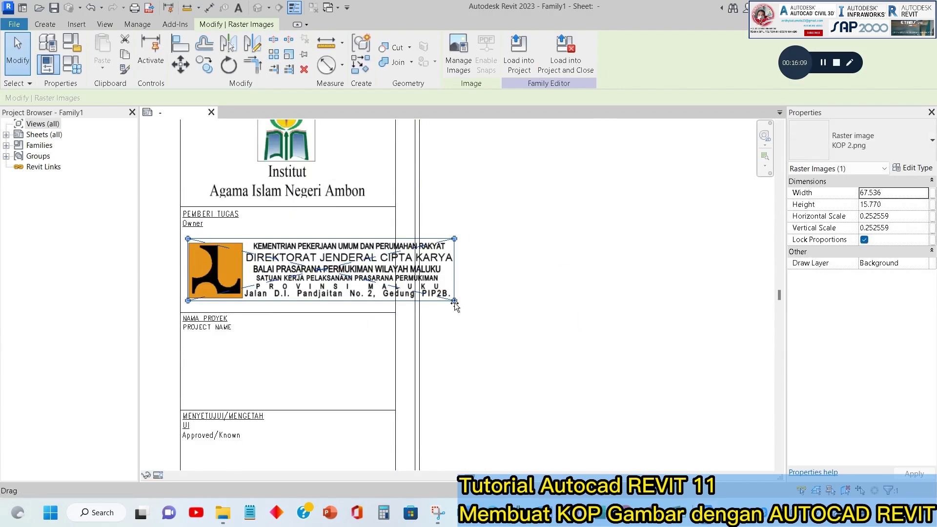
left_click_drag(389, 282, 389, 284)
key("Escape")
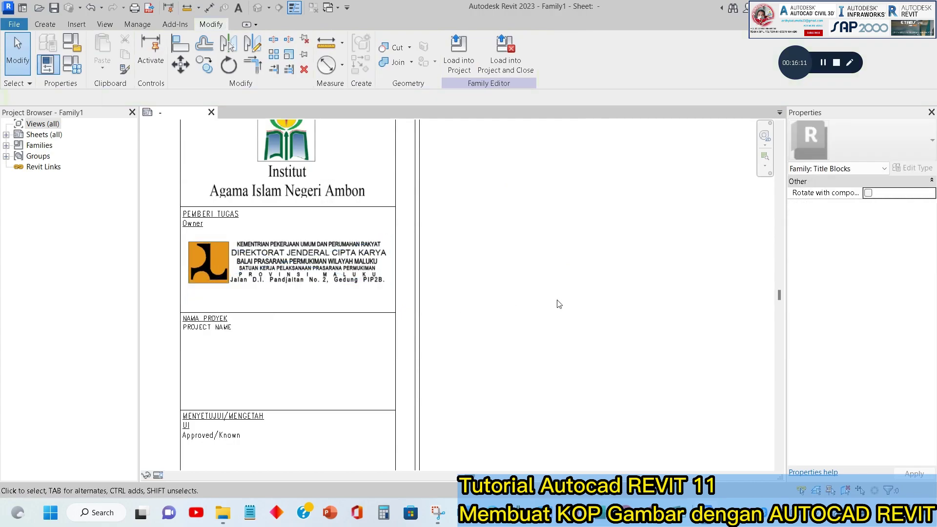
- Enlarge the KOP 2 letterhead slightly from its corner to use more of the Owner cell's width
left_click(340, 264)
scroll(390, 287, "up", 4)
left_click_drag(386, 283, 395, 289)
left_click(545, 301)
- Widen the MENYETUJUI/MENGETAHUI text note so its heading fits on one line
scroll(548, 305, "down", 3)
middle_click_drag(336, 251, 519, 151)
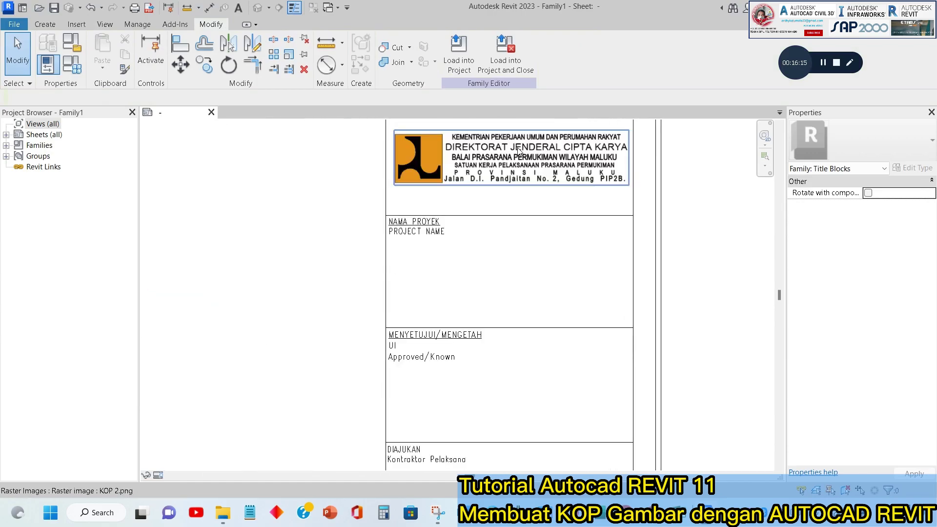
middle_click_drag(500, 270, 451, 193)
left_click(420, 260)
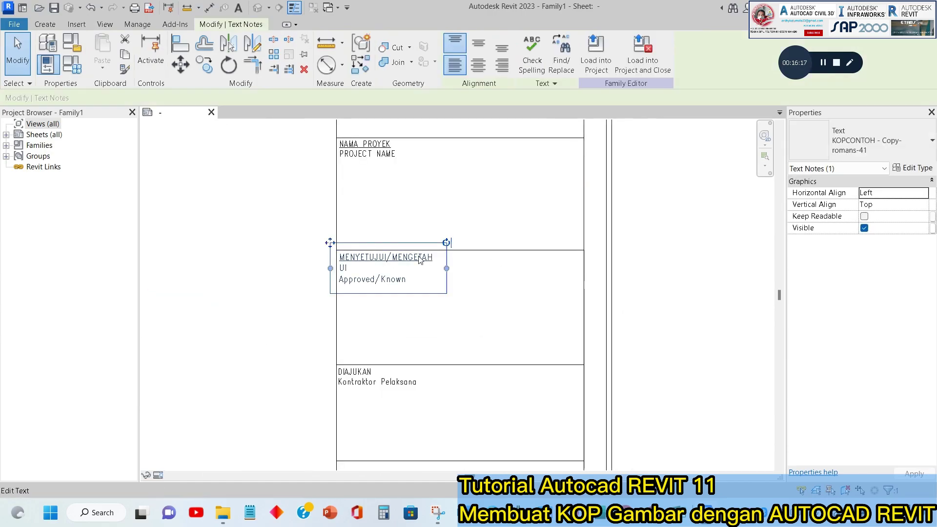
left_click_drag(446, 269, 472, 270)
left_click(483, 294)
- Import the image KOP PERUSAHAAN 2.png and place it over the Kontraktor Pelaksana cell
scroll(445, 273, "down", 2)
middle_click_drag(444, 352, 419, 299)
scroll(454, 262, "up", 2)
scroll(427, 301, "up", 2)
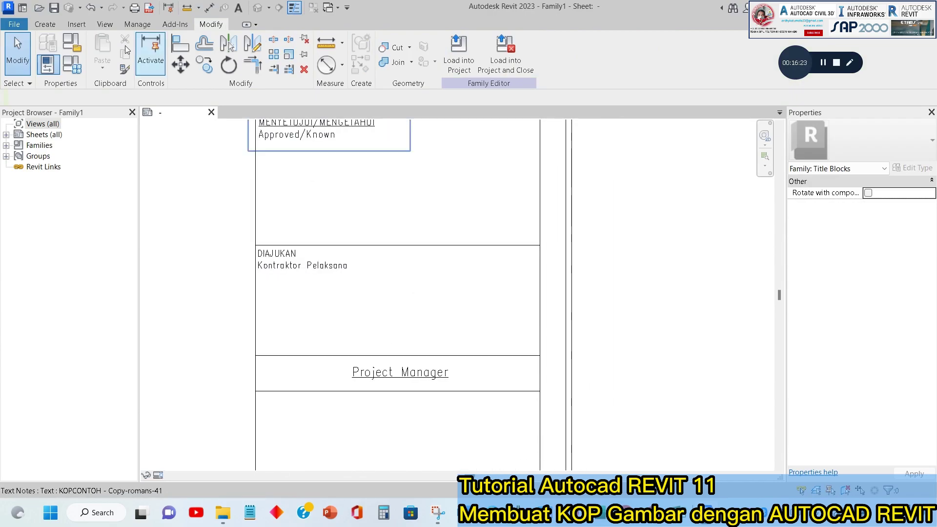
left_click(76, 25)
left_click(421, 49)
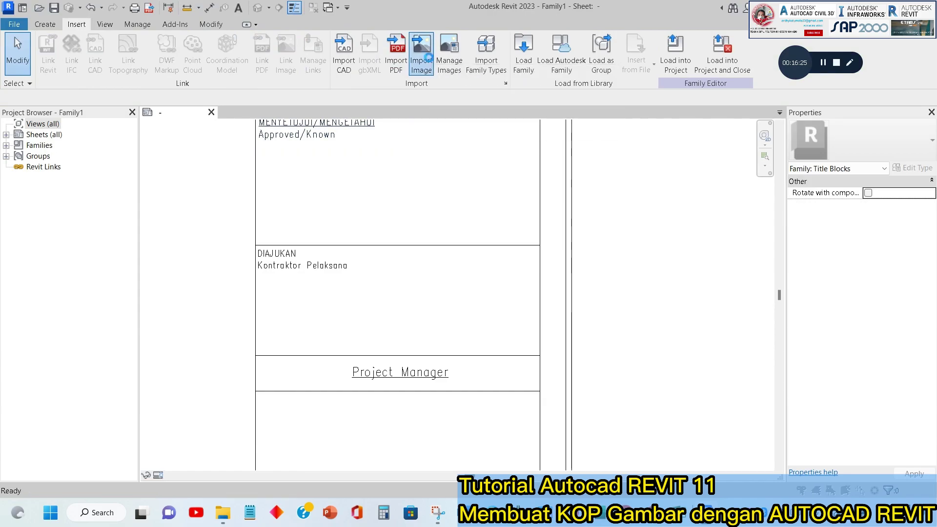
left_click(335, 119)
left_click(552, 316)
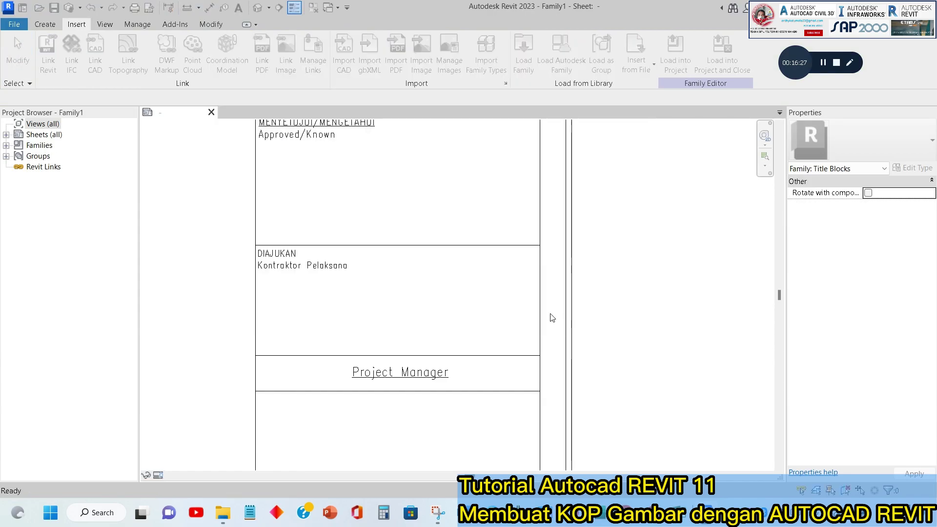
left_click(415, 312)
- Move the KOP PERUSAHAAN 2 letterhead down over the Konsultan Management Konstruksi area, clear of the contractor cell
scroll(463, 293, "down", 3)
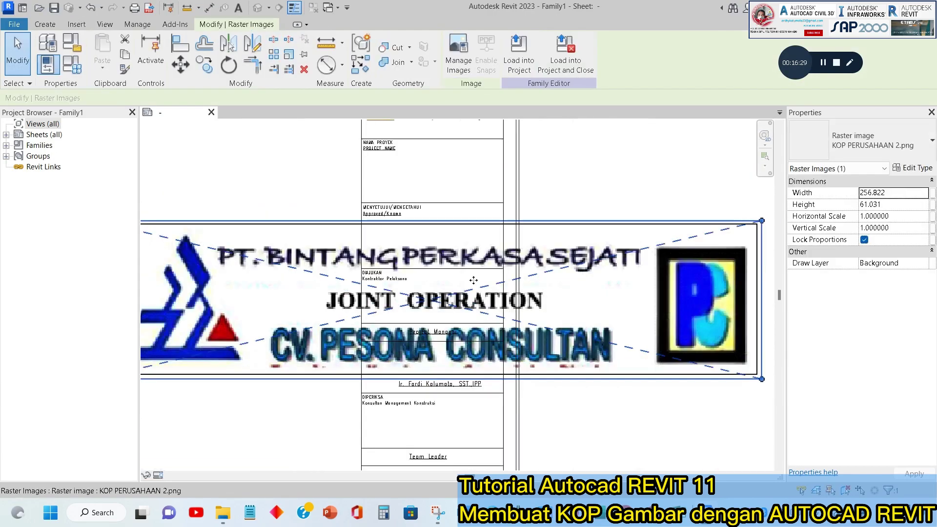
scroll(518, 254, "down", 2)
left_click_drag(548, 267, 605, 350)
left_click(595, 273)
- Import the image KOP PERUSAHAAN.png and place it over the DIAJUKAN / Kontraktor Pelaksana cell
left_click(76, 24)
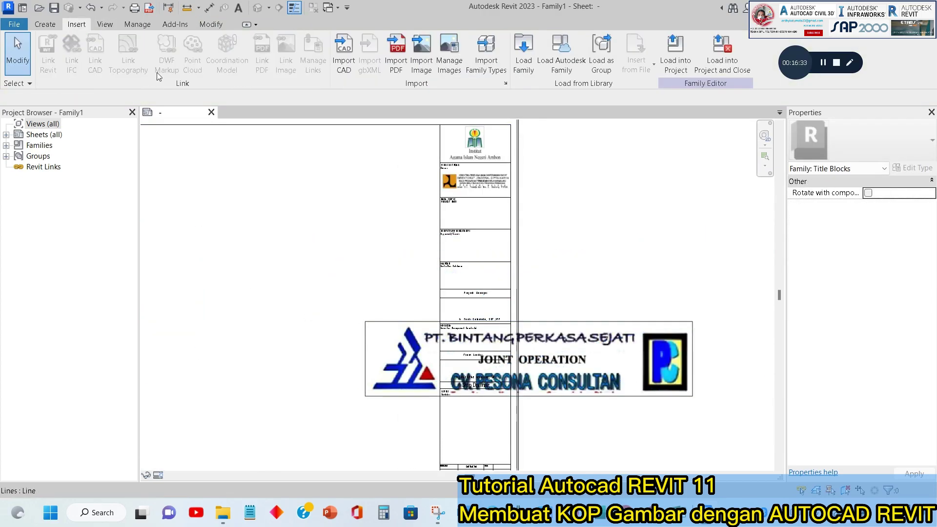
left_click(418, 52)
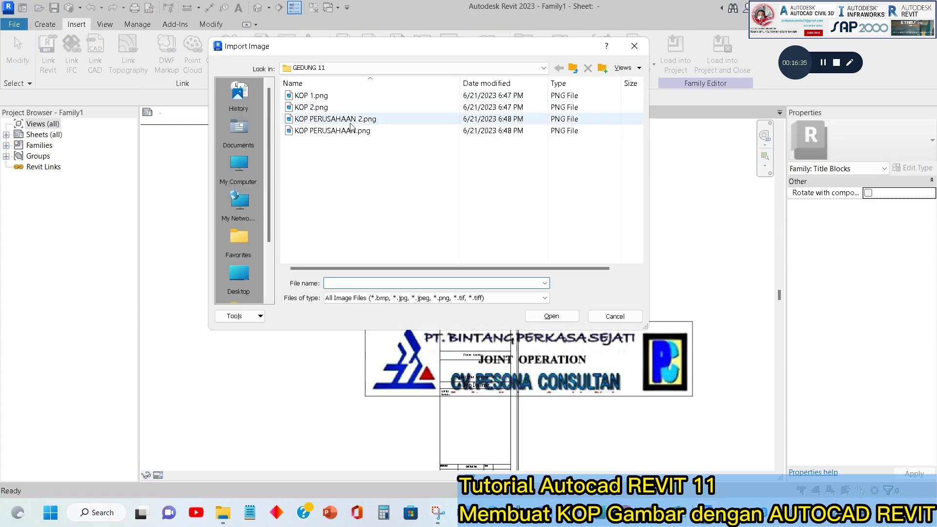
left_click(342, 131)
left_click(551, 316)
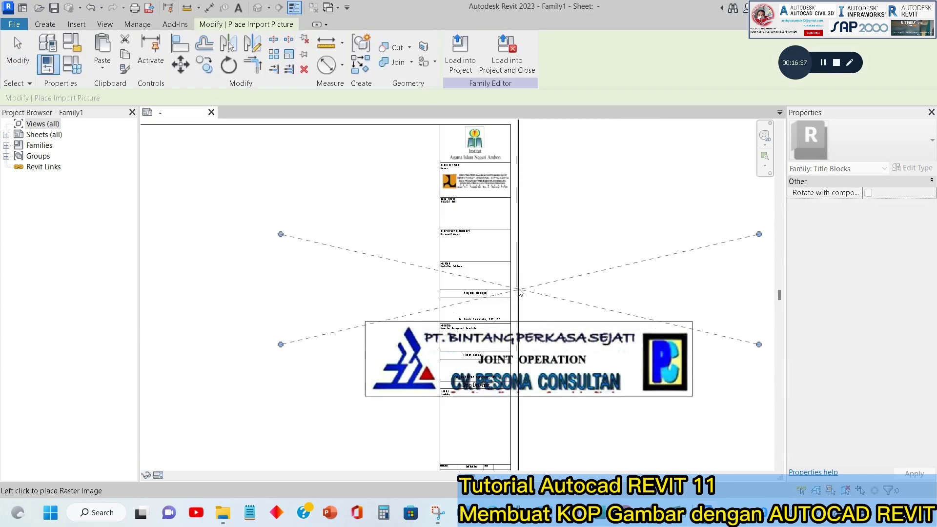
scroll(477, 279, "up", 2)
scroll(477, 279, "up", 1)
left_click(472, 274)
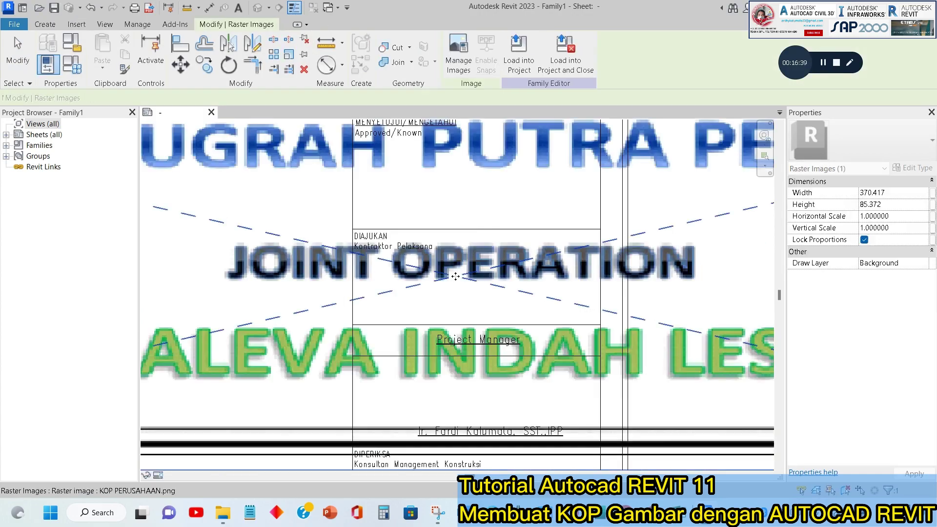
- Scale the KOP PERUSAHAAN letterhead down from its corners and move it into the Kontraktor Pelaksana cell
scroll(452, 258, "down", 2)
left_click_drag(756, 344, 377, 245)
left_click_drag(288, 214, 455, 244)
left_click_drag(290, 228, 412, 249)
scroll(418, 247, "up", 2)
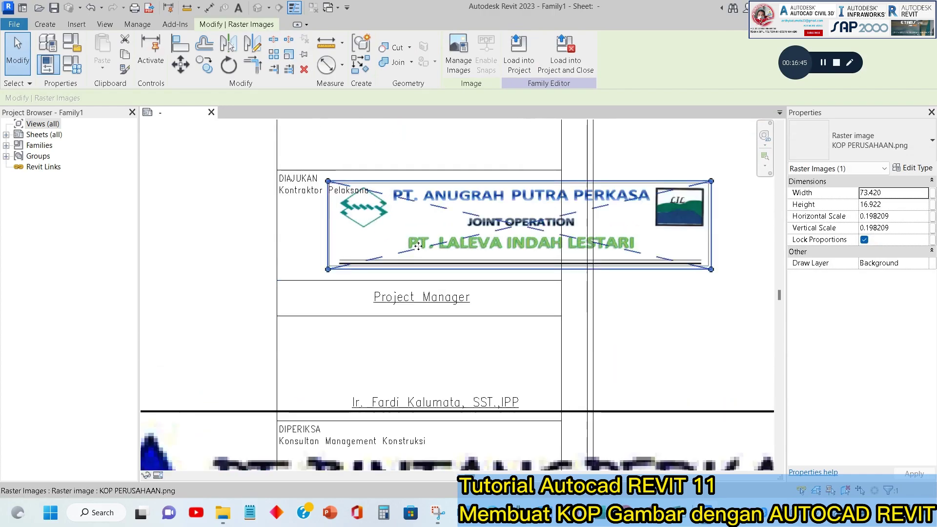
left_click_drag(328, 181, 406, 213)
left_click_drag(465, 230, 351, 228)
left_click_drag(597, 268, 509, 262)
left_click(623, 255)
- Fine-tune the KOP PERUSAHAAN letterhead so it sits centred between the contractor cell's side borders
left_click(517, 231)
scroll(517, 228, "up", 1)
scroll(526, 221, "up", 1)
left_click_drag(565, 209, 525, 212)
left_click(721, 264)
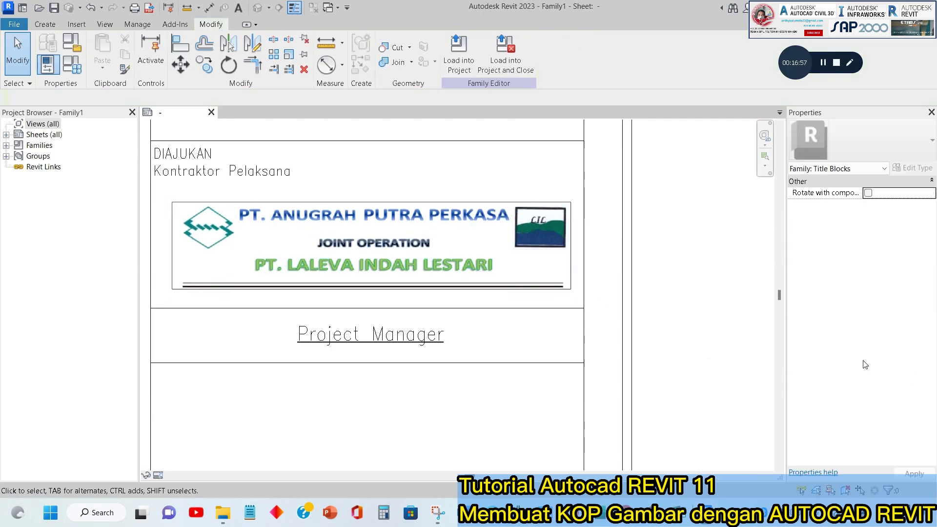
- Shrink the KOP PERUSAHAAN 2 letterhead to about 50 mm wide and fit it inside the Konsultan Management Konstruksi cell
scroll(390, 221, "down", 3)
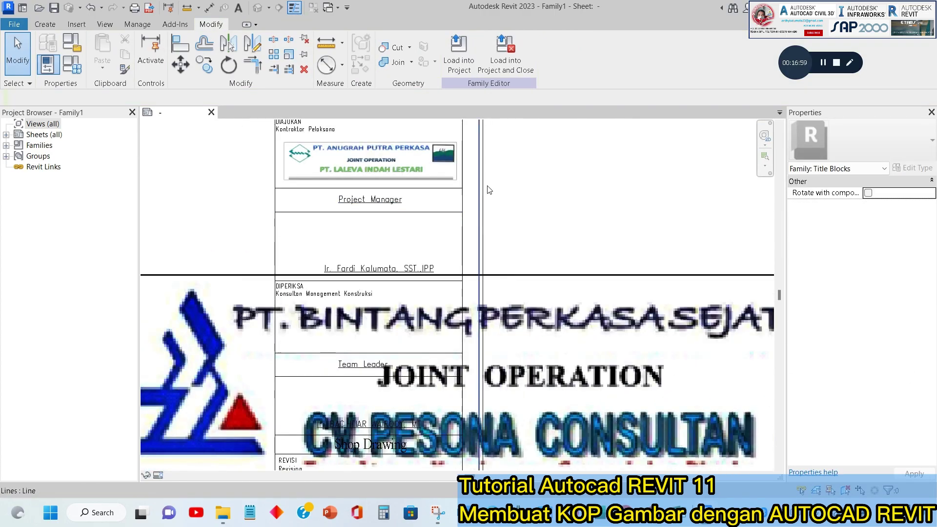
scroll(390, 222, "down", 2)
left_click(230, 255)
left_click_drag(208, 256, 373, 300)
scroll(379, 303, "up", 3)
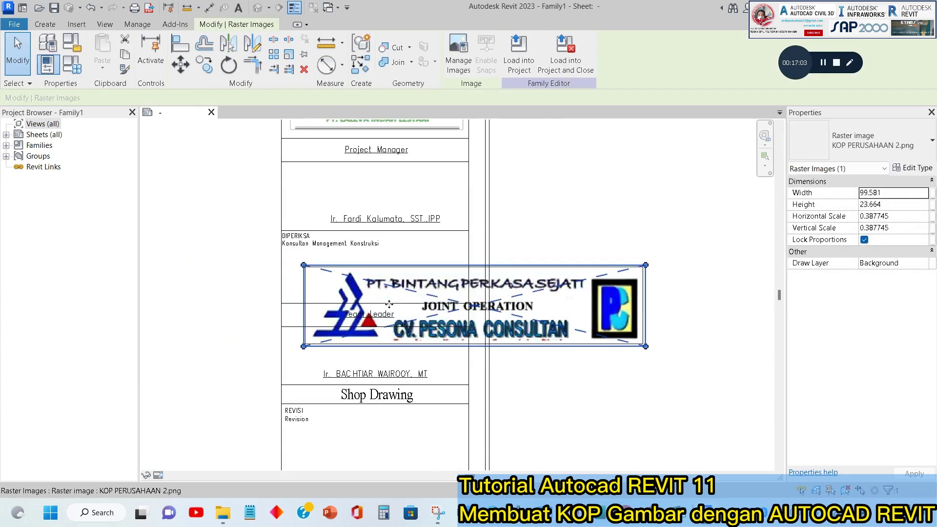
left_click_drag(733, 360, 483, 292)
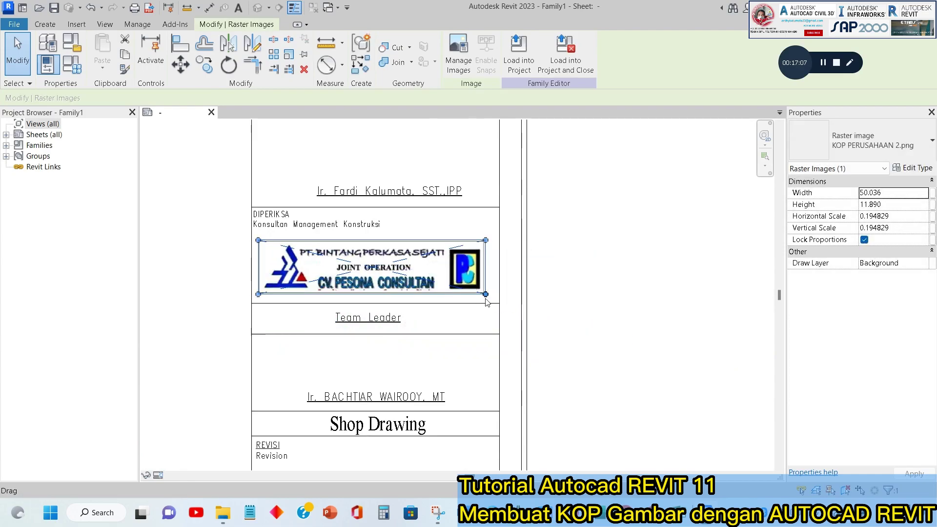
- Enlarge the KOP PERUSAHAAN 2 letterhead to about 51.6 mm wide within the consultant cell
scroll(488, 298, "up", 4)
left_click_drag(488, 297, 502, 310)
scroll(503, 310, "down", 4)
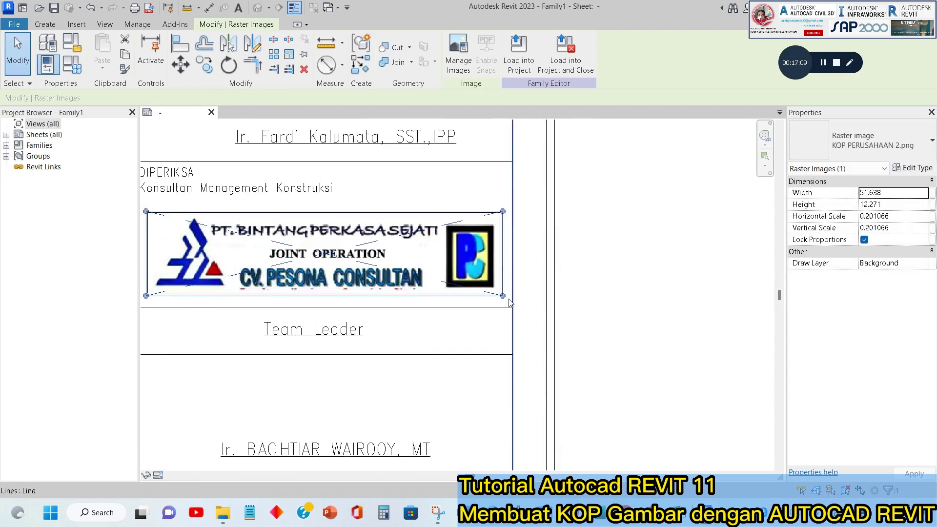
left_click(630, 291)
- Review the placed letterheads and cell texts along the title block, down to the scale, drawing name and sheet number fields
scroll(603, 307, "down", 3)
middle_click_drag(587, 316, 515, 178)
scroll(498, 289, "down", 3)
middle_click_drag(497, 289, 490, 429)
scroll(459, 186, "up", 4)
scroll(459, 185, "up", 2)
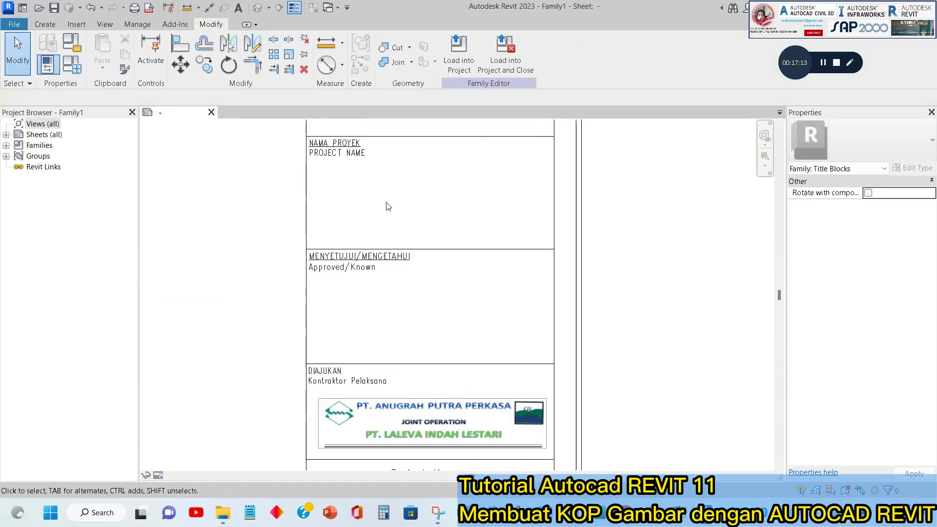
scroll(384, 197, "down", 3)
middle_click_drag(413, 429, 508, 168)
scroll(429, 325, "up", 2)
middle_click_drag(470, 253, 489, 130)
scroll(445, 345, "up", 4)
middle_click_drag(488, 348, 450, 299)
scroll(361, 324, "up", 3)
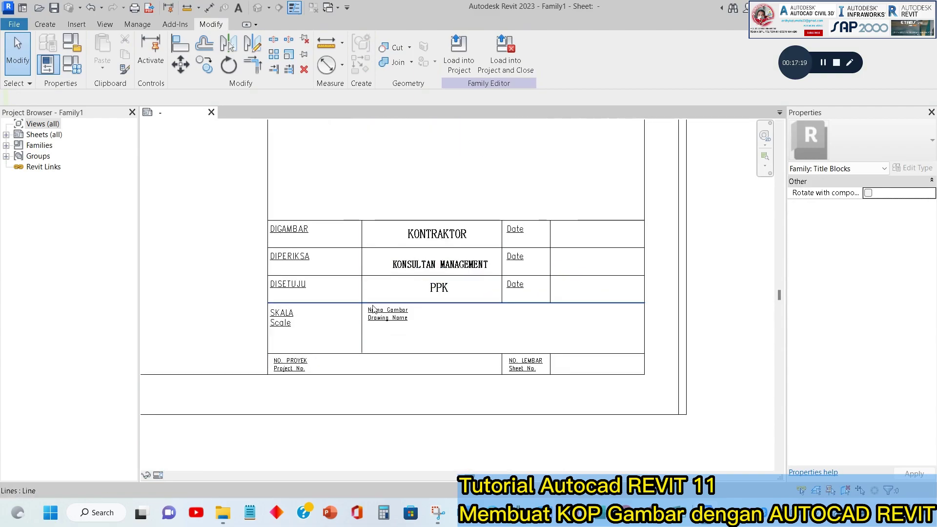
scroll(351, 342, "up", 2)
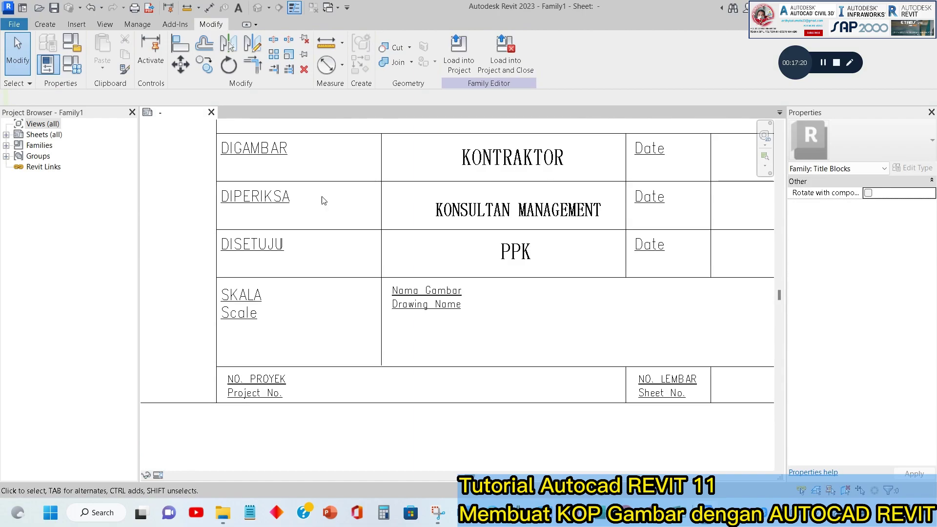
- Check the descriptions of the Text and Label tools available for filling in the title block
left_click(44, 24)
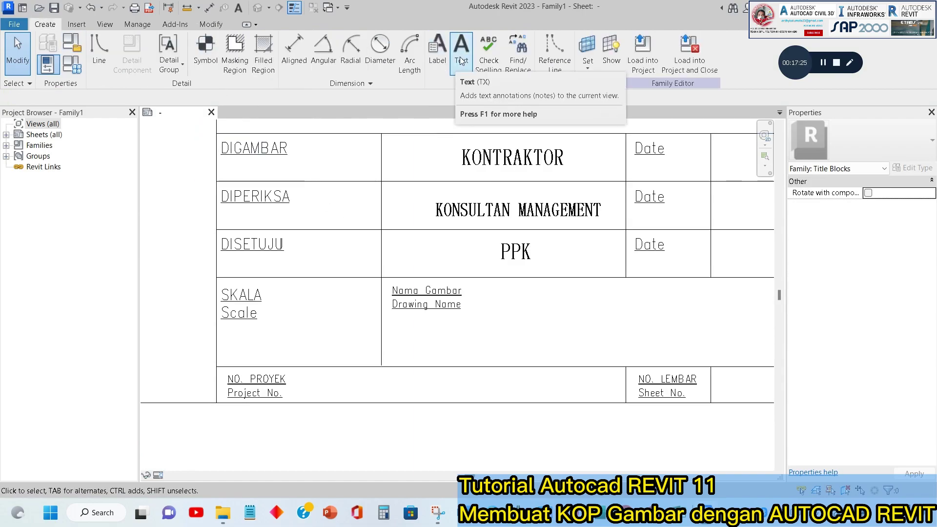
scroll(495, 283, "down", 1)
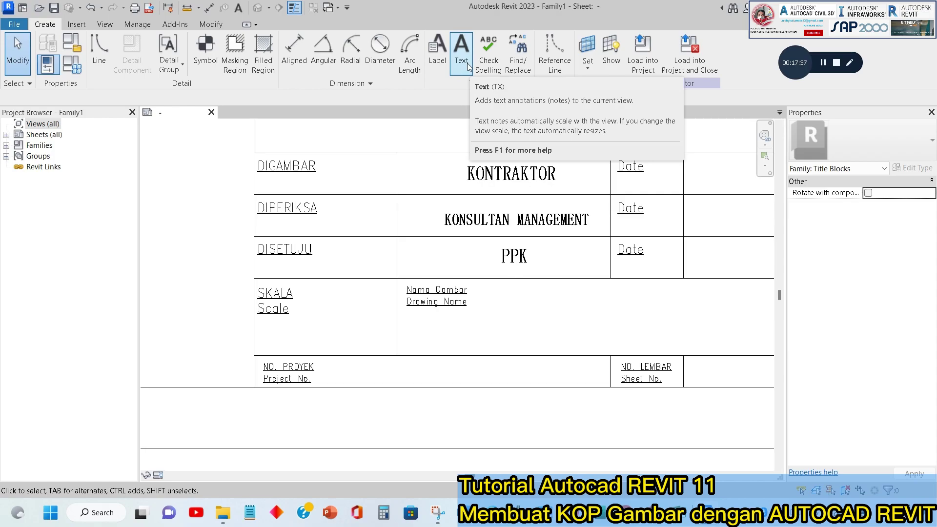
scroll(496, 144, "down", 5)
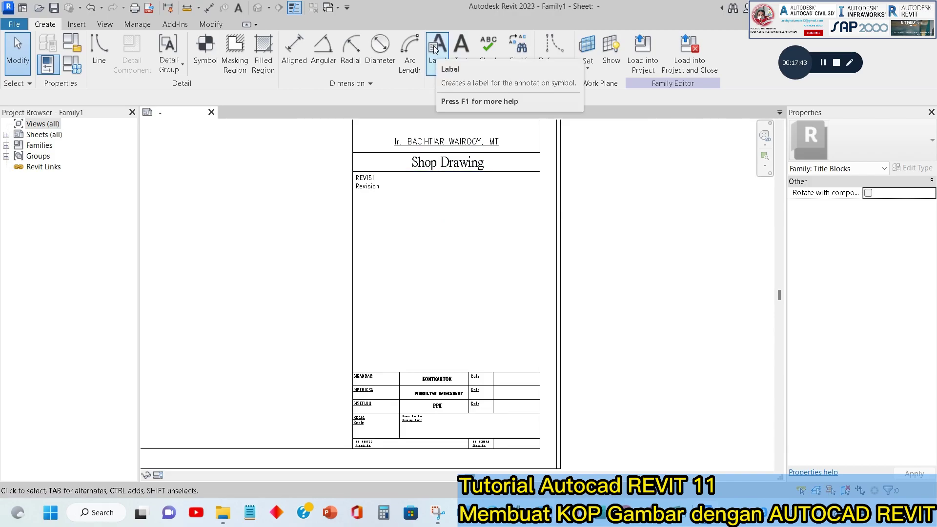
- Place a label in the SKALA / Scale cell and add the Scale parameter to it
scroll(565, 368, "up", 5)
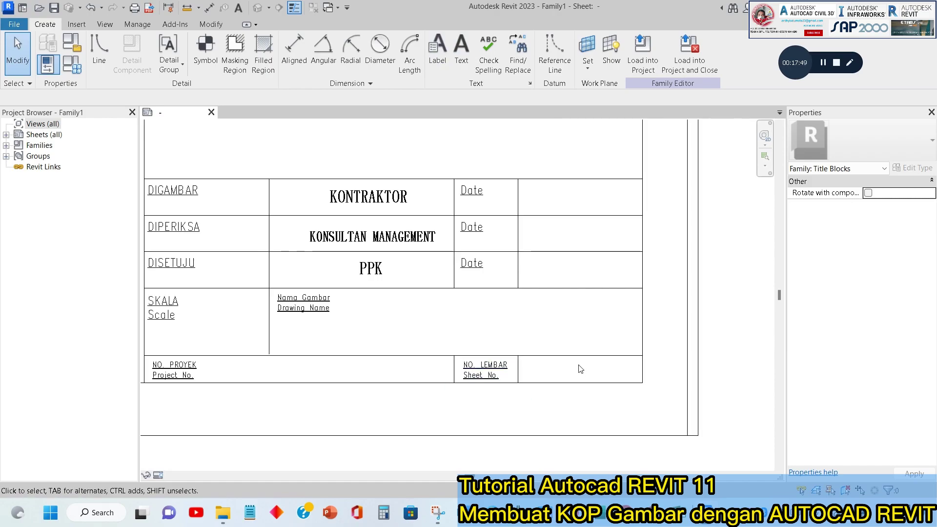
left_click(438, 56)
scroll(341, 325, "up", 3)
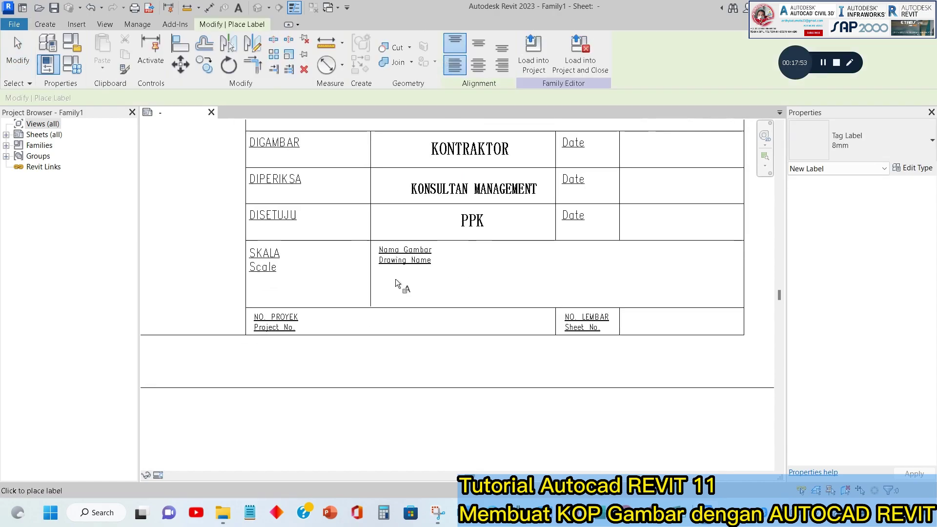
left_click(274, 248)
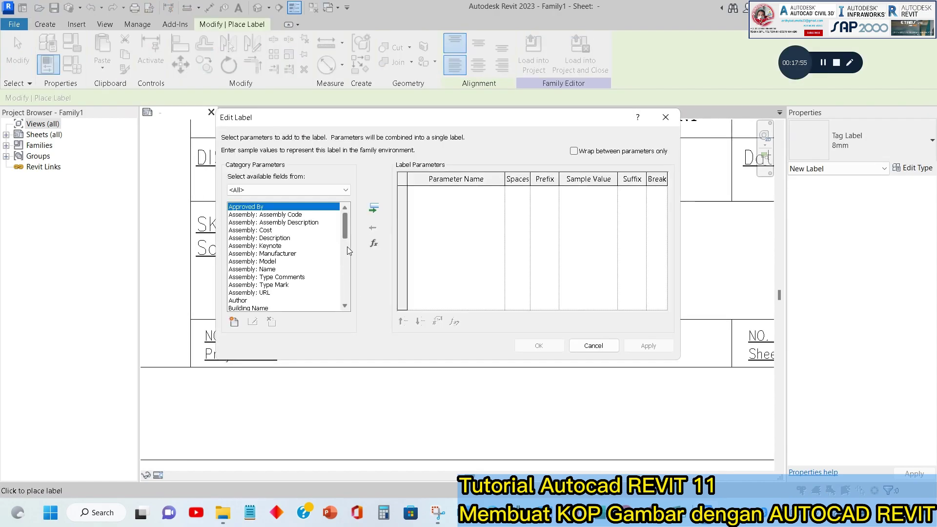
left_click_drag(343, 224, 357, 295)
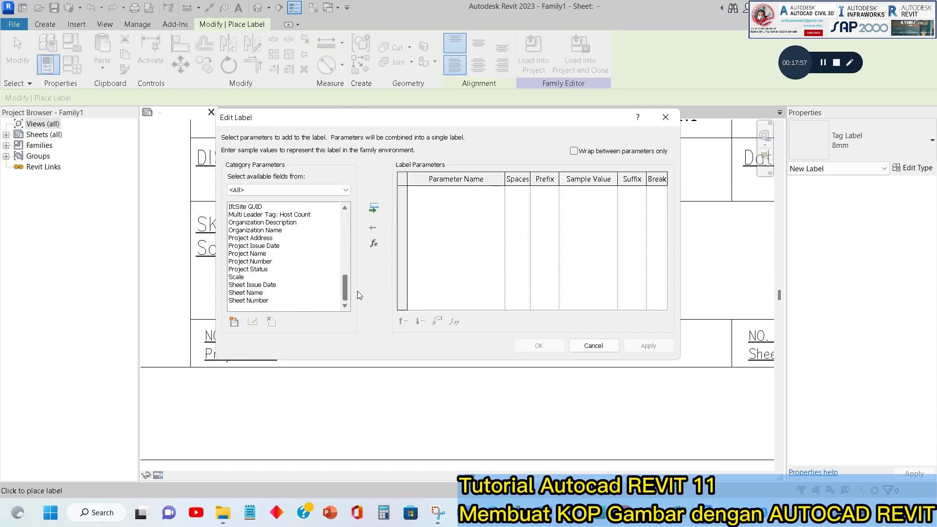
left_click(248, 278)
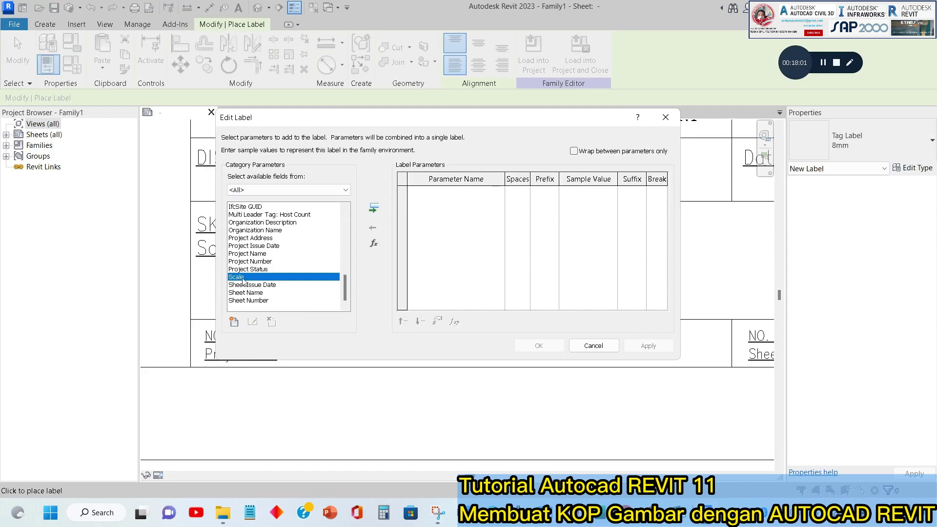
left_click(373, 208)
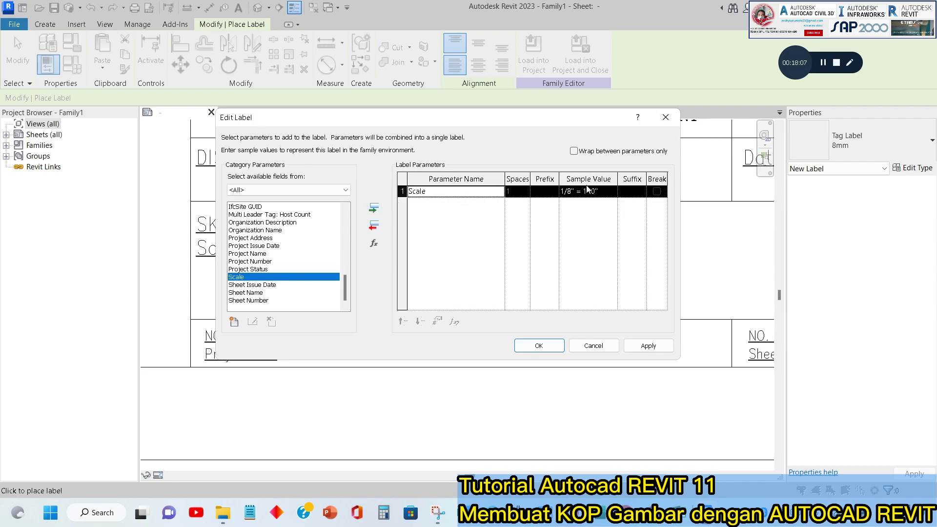
- Set the Scale parameter's sample value to SKALA 1 : 100 and finish the label
left_click(606, 194)
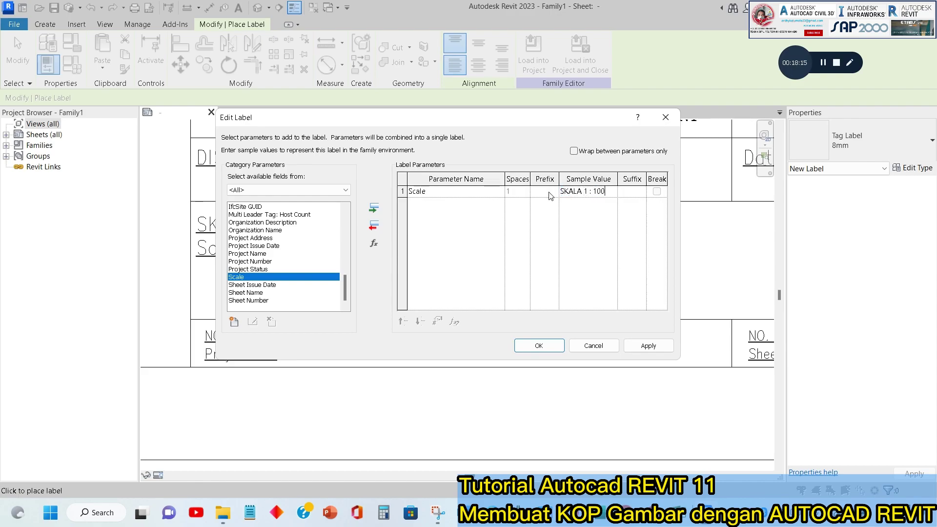
left_click(648, 347)
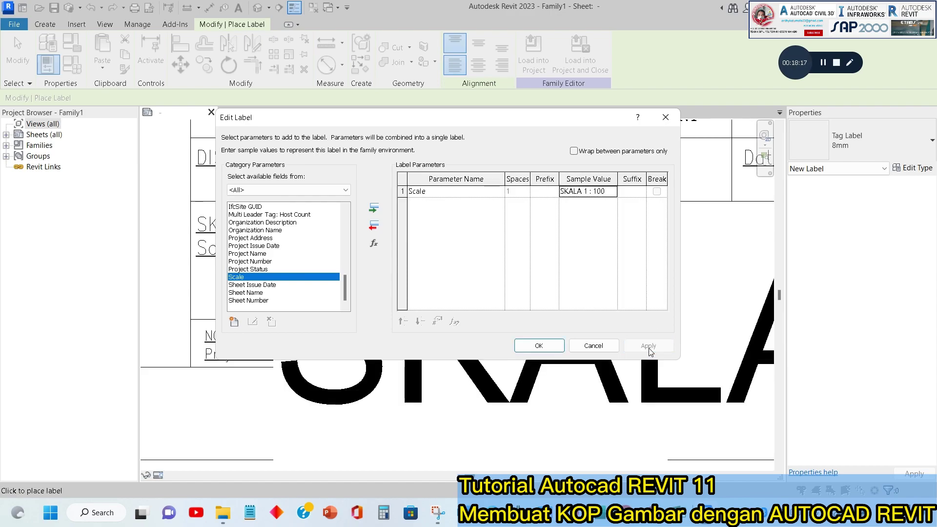
left_click(539, 345)
- Widen the scale label's frame until its text fits on a single line, and end label placement
scroll(483, 273, "down", 5)
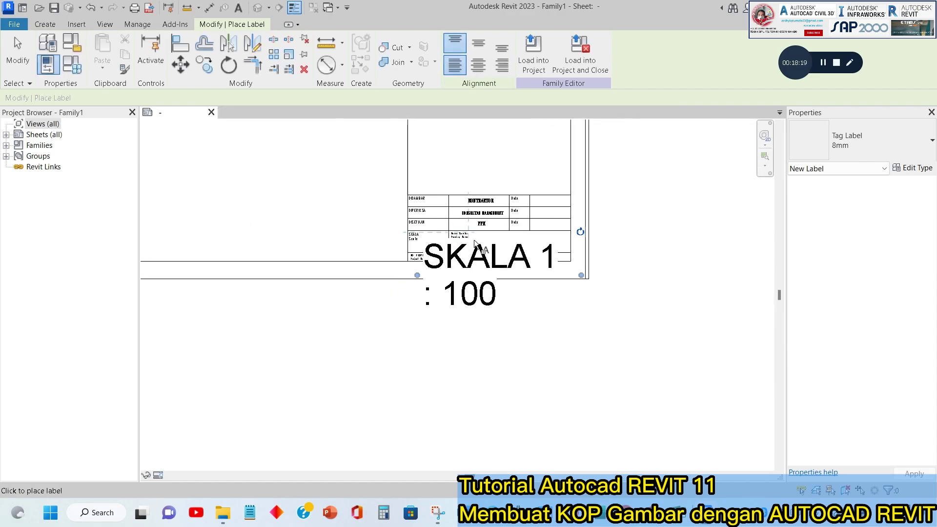
left_click_drag(580, 276, 688, 277)
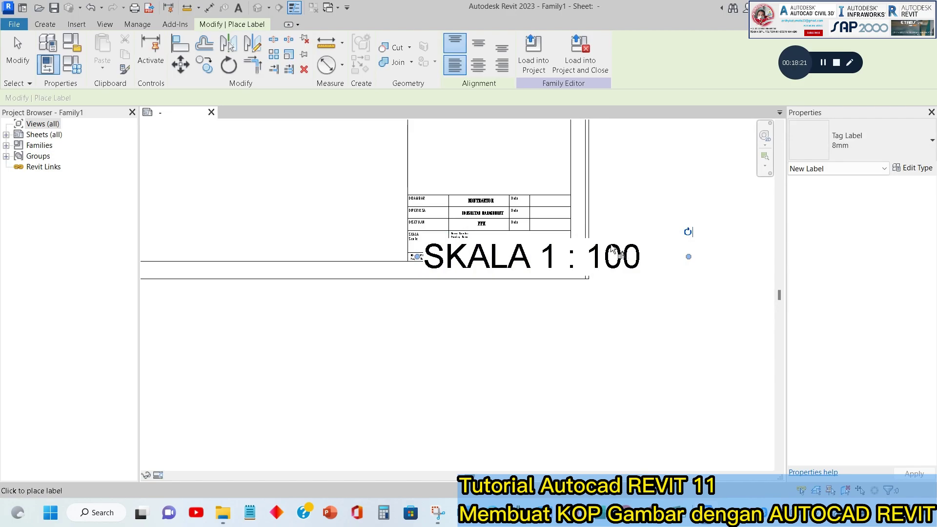
key("Escape")
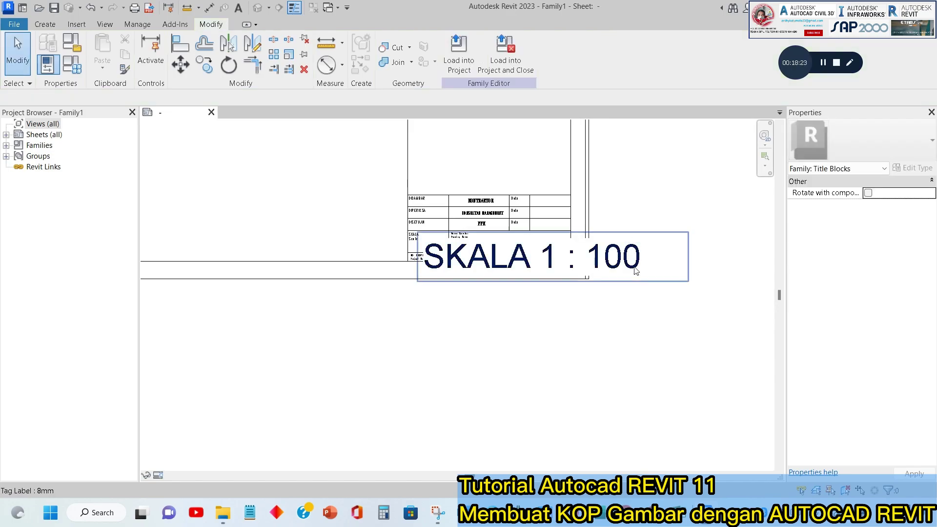
left_click(637, 268)
left_click_drag(673, 259, 668, 257)
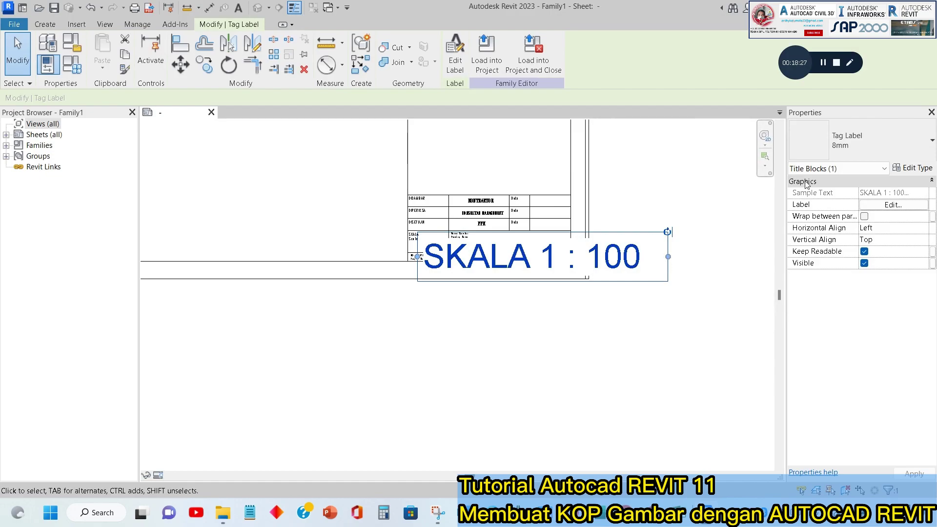
- Duplicate the scale label's 8mm type and rename the copy TAG
left_click(910, 171)
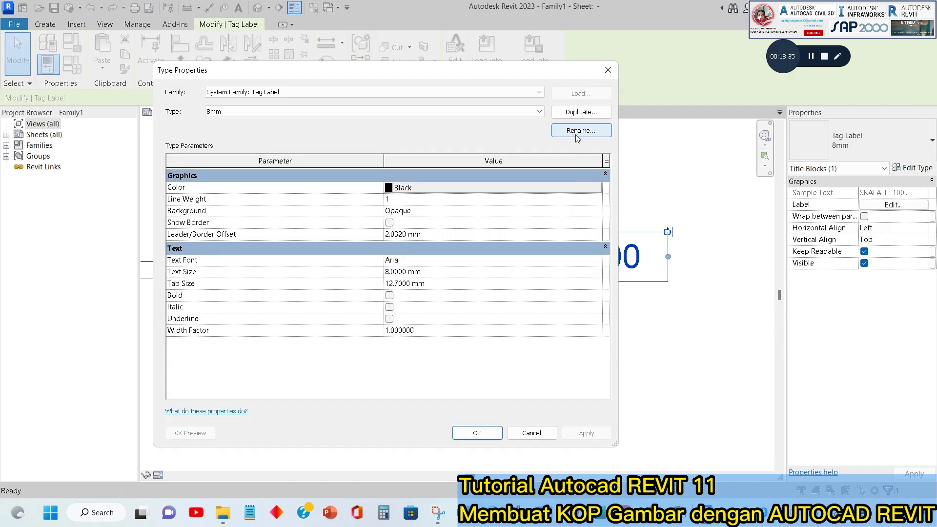
left_click(584, 113)
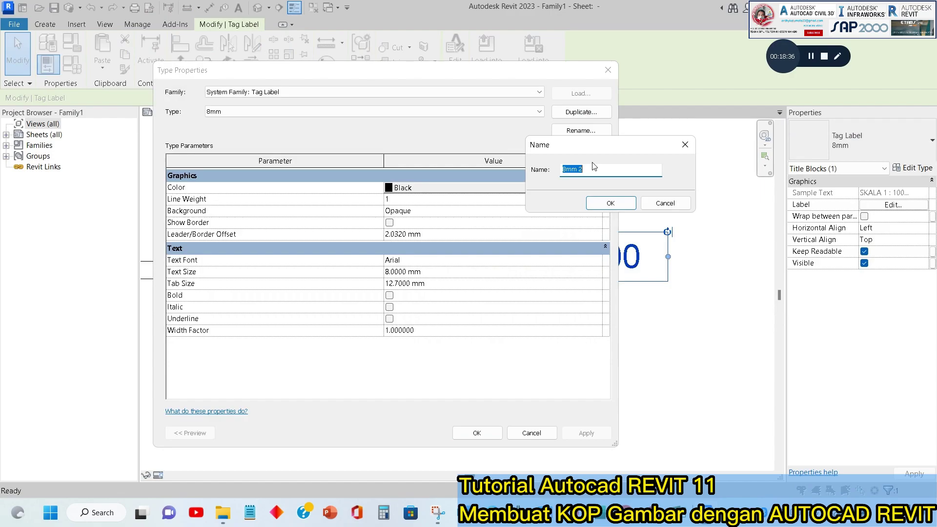
left_click(611, 203)
left_click(591, 132)
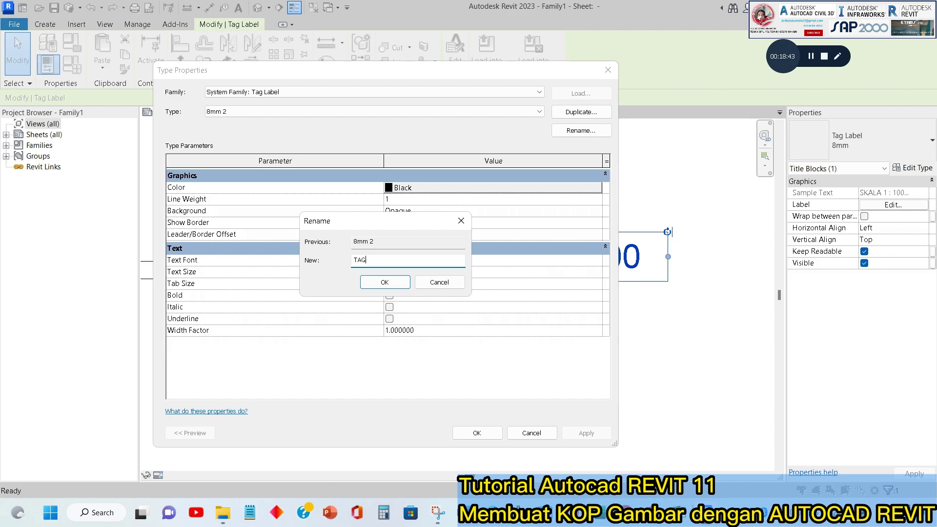
left_click(385, 281)
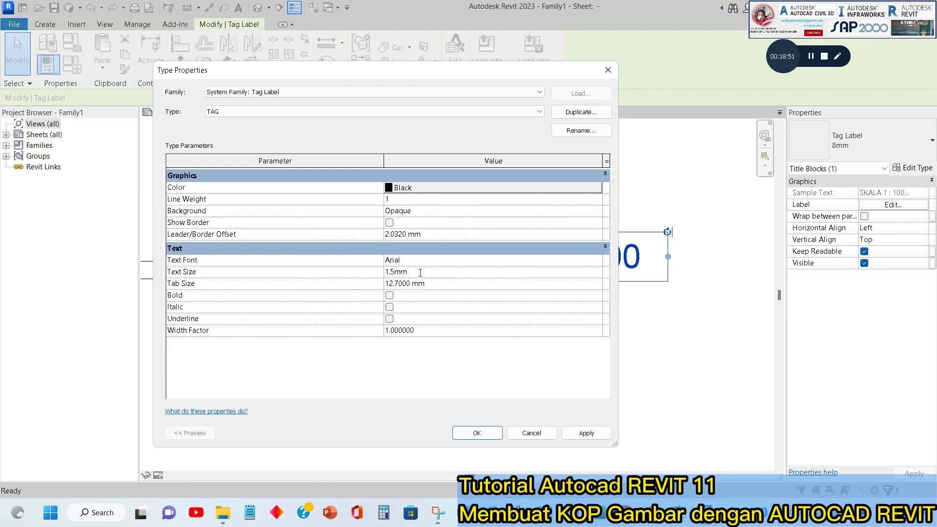
- Set the TAG label type's text size to 1.5 mm and its font to Arial Narrow
left_click(597, 260)
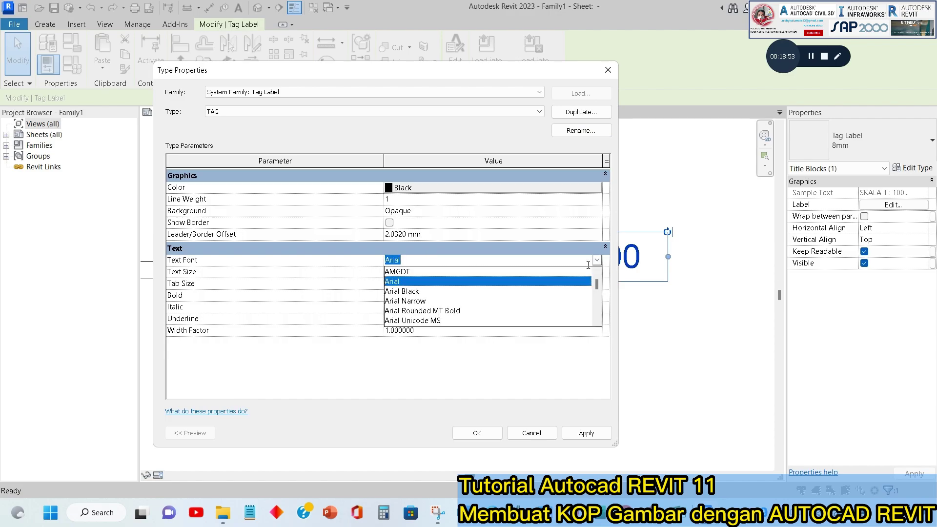
left_click(417, 301)
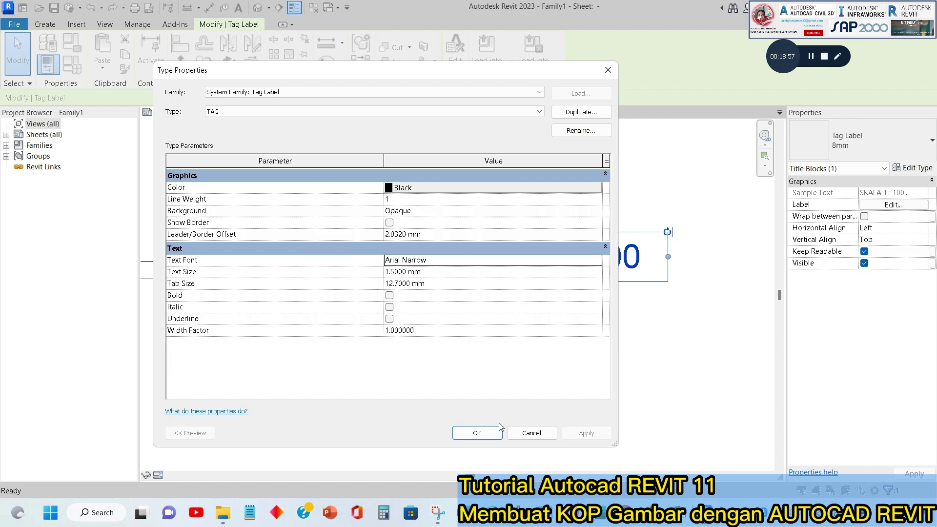
left_click(485, 433)
- Narrow the scale label's frame and position it beside the SKALA / Scale text
scroll(629, 261, "up", 2)
left_click_drag(686, 233, 322, 233)
scroll(274, 235, "up", 3)
left_click_drag(318, 238, 391, 229)
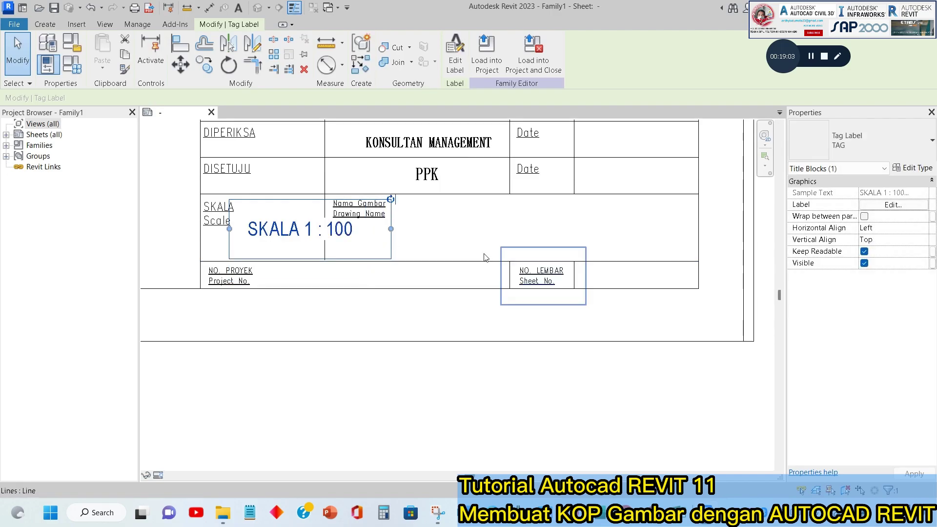
left_click(429, 230)
left_click(292, 243)
scroll(318, 283, "down", 3)
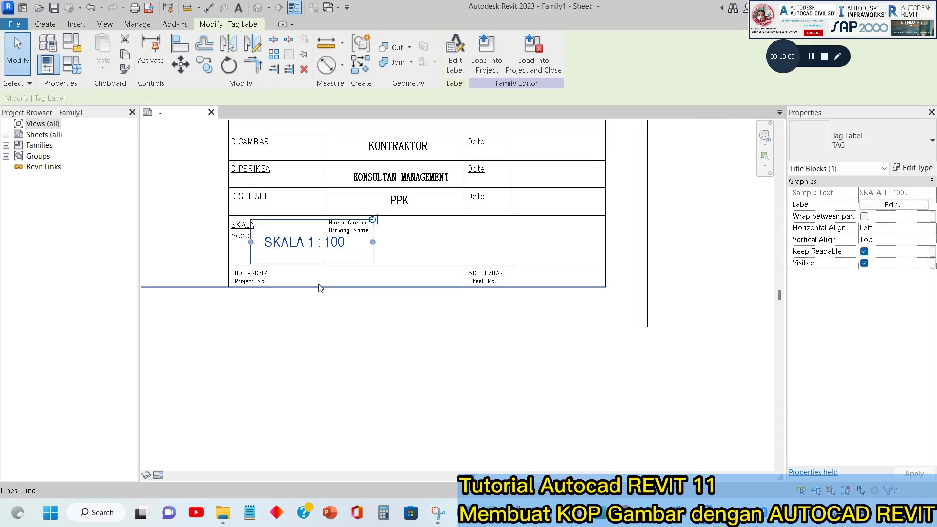
- Nudge the vertical divider line between the DIPERIKSA and KONSULTAN MANAGEMENT columns to the right to widen the SKALA cell
key("Escape")
left_click(321, 165)
key("Right")
key("Right")
key("Right")
key("Right")
key("Right")
key("Right")
left_click(420, 237)
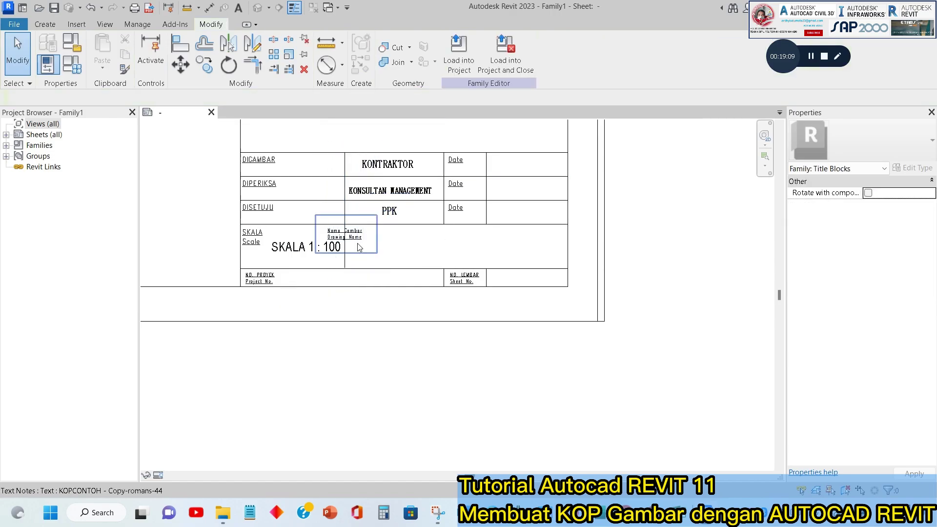
- Nudge the Nama Gambar / Drawing Name text right of the divider line, and select the SKALA 1 : 100 label
scroll(359, 247, "up", 2)
left_click(374, 227)
key("Right")
key("Right")
key("Right")
key("Right")
key("Right")
left_click(487, 245)
left_click(300, 247)
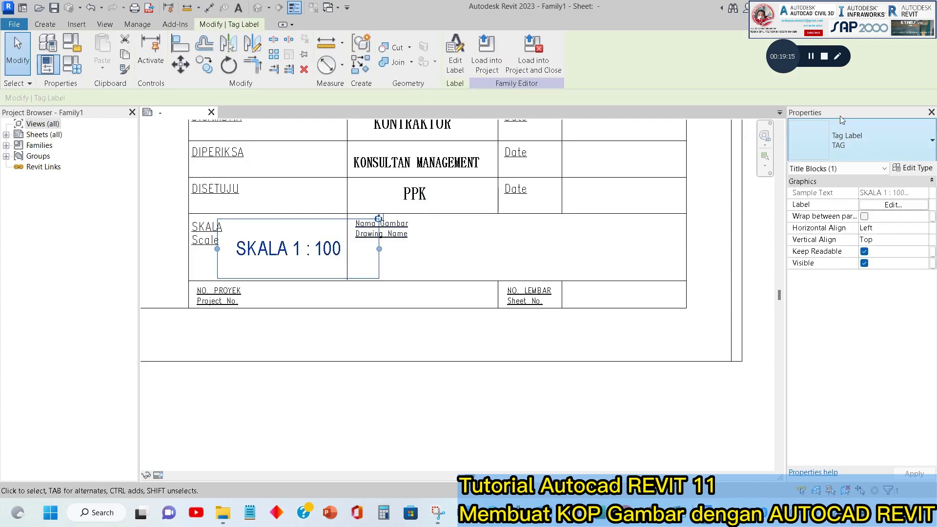
left_click(838, 57)
mouse_move(778, 98)
left_mouse_down()
mouse_move(783, 273)
mouse_move(912, 292)
mouse_move(935, 172)
mouse_move(830, 104)
mouse_move(787, 99)
left_mouse_up()
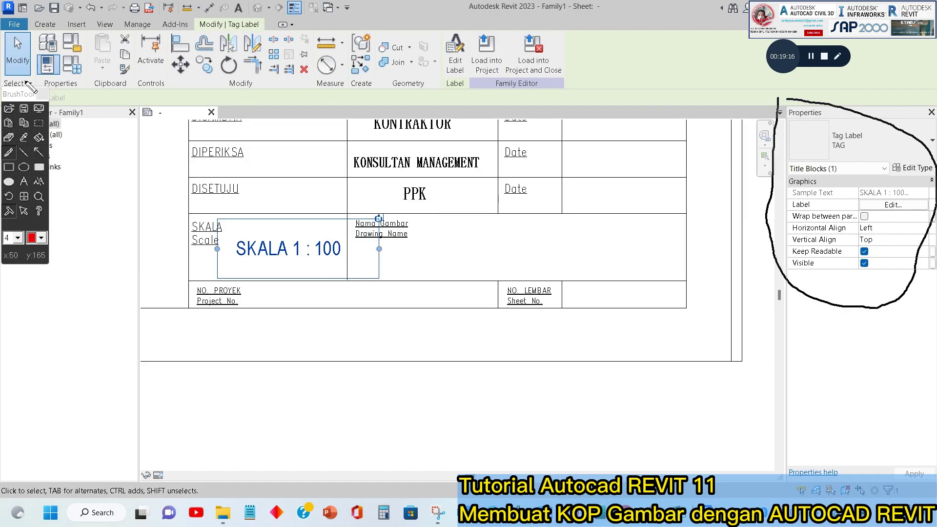
left_click(42, 94)
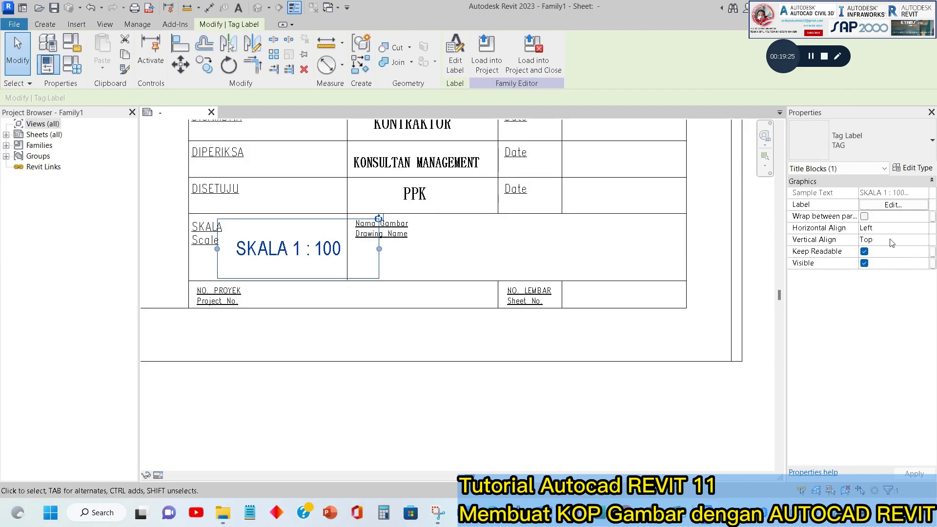
- Set the scale label's horizontal alignment to Center and its vertical alignment to Middle
left_click(916, 240)
left_click(921, 230)
left_click(922, 228)
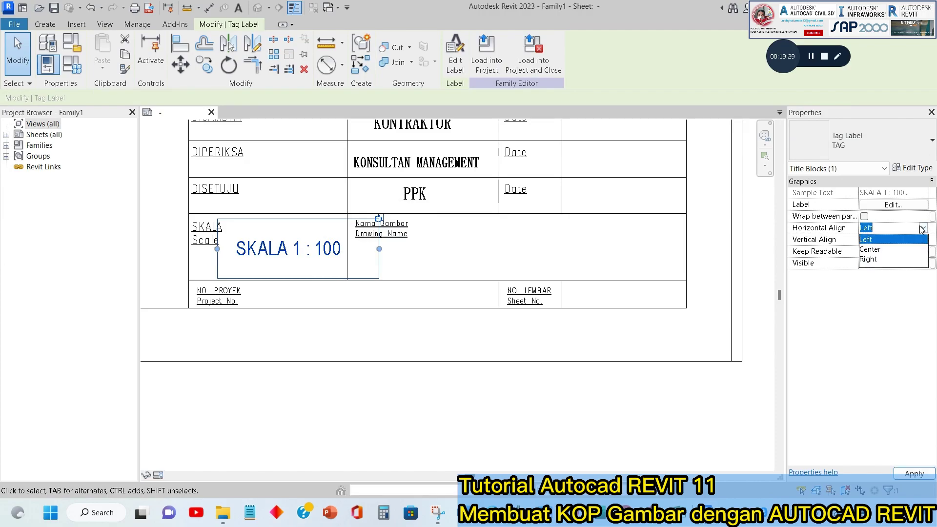
left_click(875, 250)
left_click(917, 240)
left_click(923, 240)
left_click(873, 261)
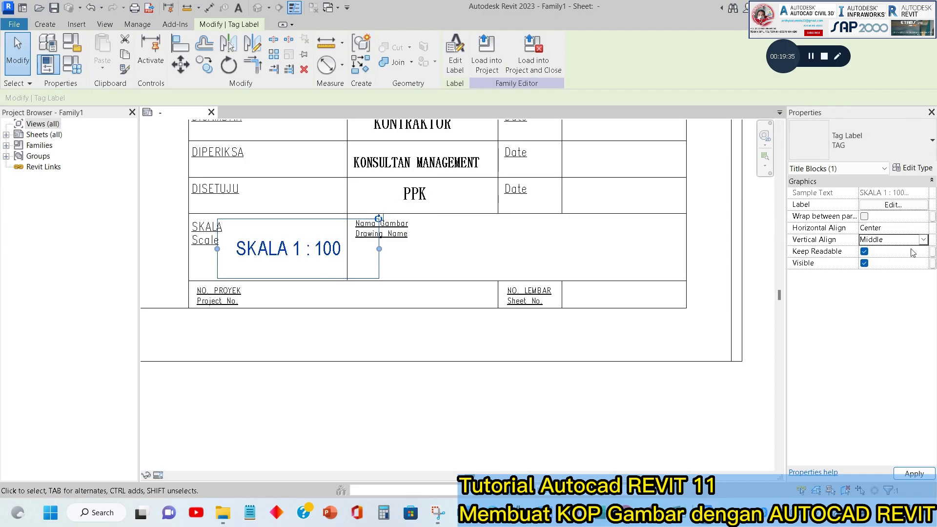
left_click(918, 471)
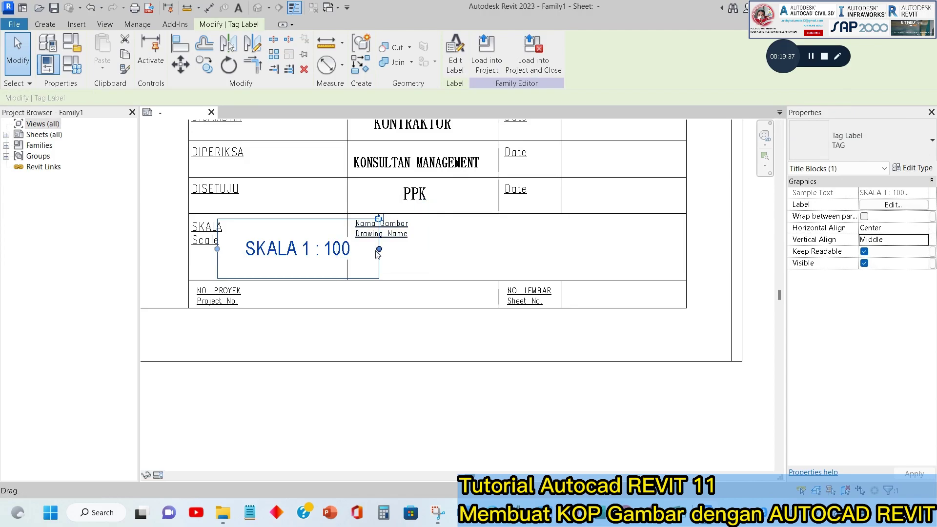
- Narrow the scale label's frame slightly
scroll(380, 250, "up", 2)
scroll(474, 249, "down", 1)
mouse_move(402, 250)
left_mouse_down()
mouse_move(341, 245)
mouse_move(427, 249)
mouse_move(380, 250)
mouse_move(412, 251)
mouse_move(389, 251)
mouse_move(399, 250)
left_mouse_up()
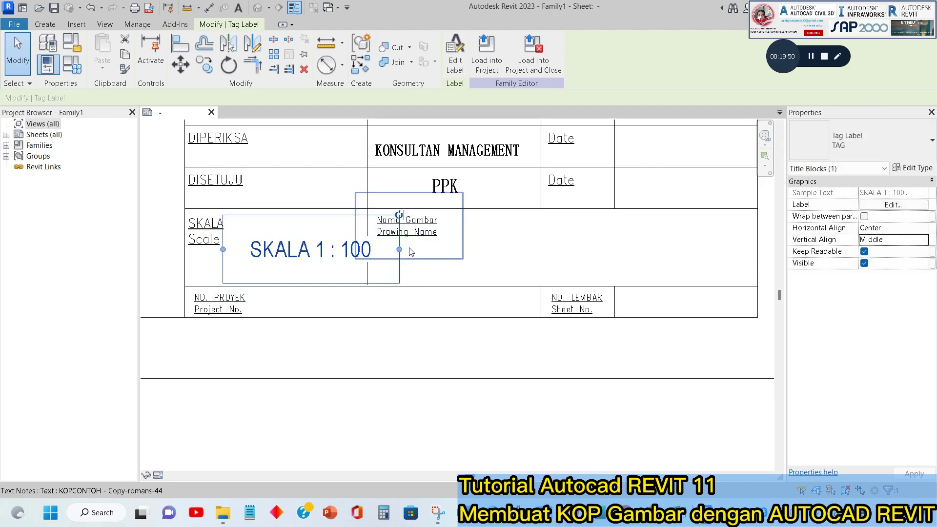
left_click(590, 252)
- Reduce the TAG label type's text size to 1 mm
left_click(331, 256)
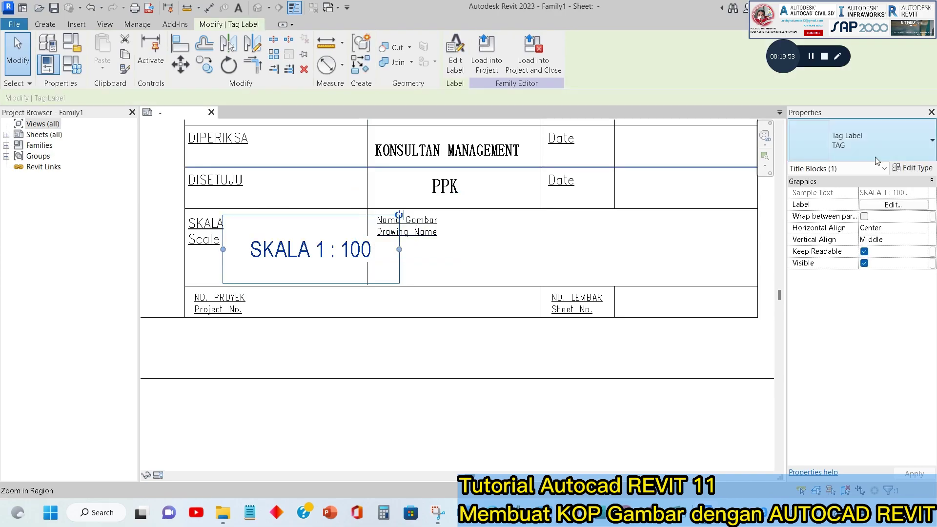
left_click(913, 168)
left_click(427, 273)
type("1")
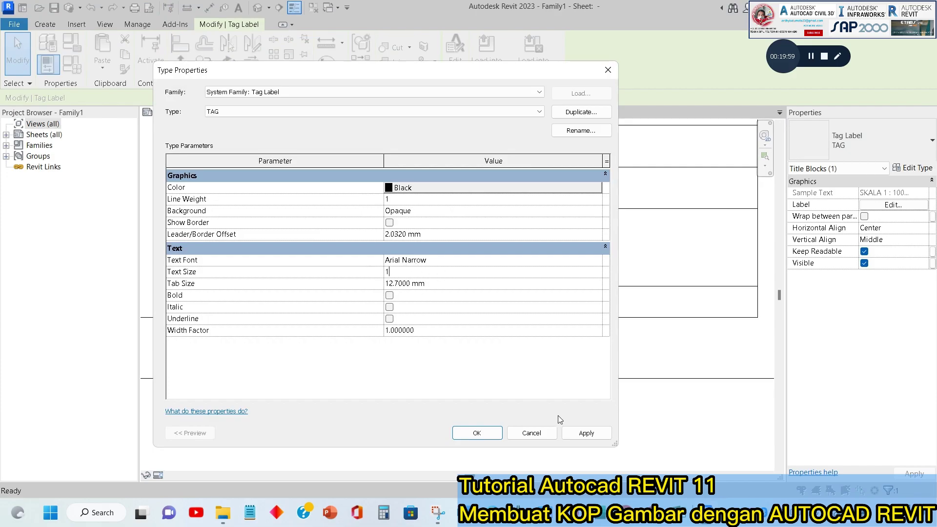
left_click(580, 435)
left_click(488, 437)
- Narrow the scale label's frame to fit within the SKALA cell and shift the label slightly left
left_click_drag(399, 249, 359, 252)
left_click(361, 250)
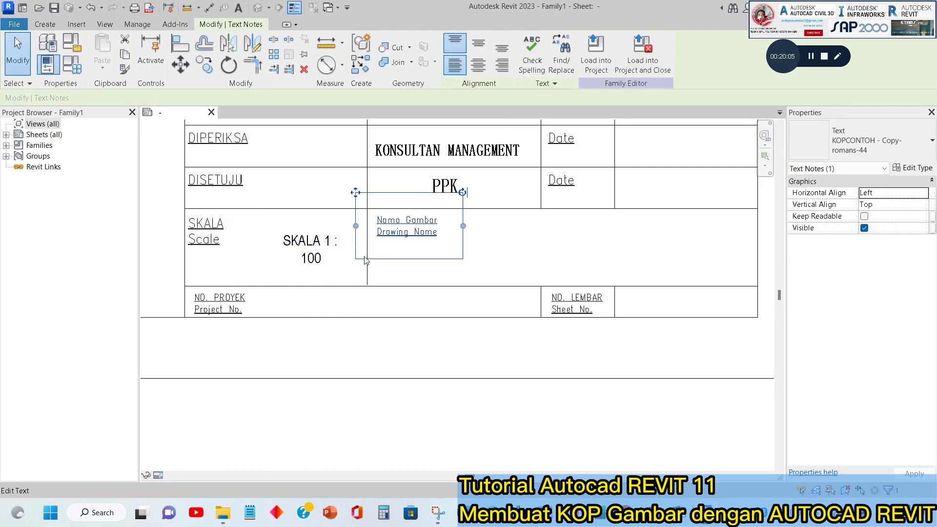
left_click(298, 259)
left_click_drag(299, 260, 292, 260)
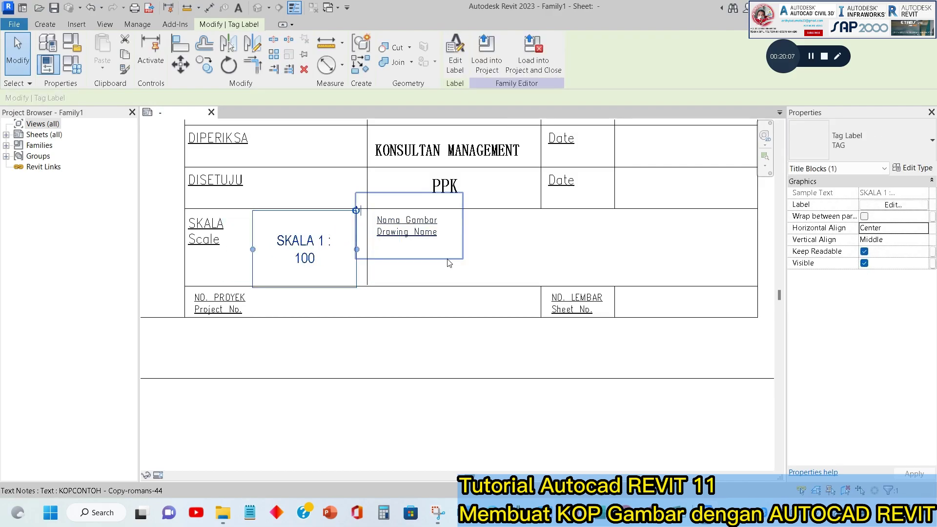
left_click(521, 253)
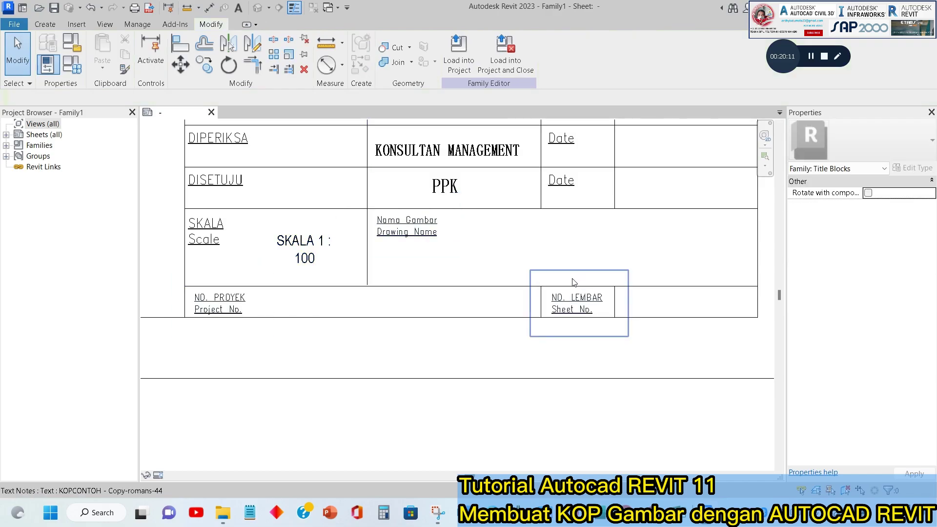
- Widen the scale label's frame to the cell's divider line so SKALA 1 : 100 fits on one line
left_click(345, 249)
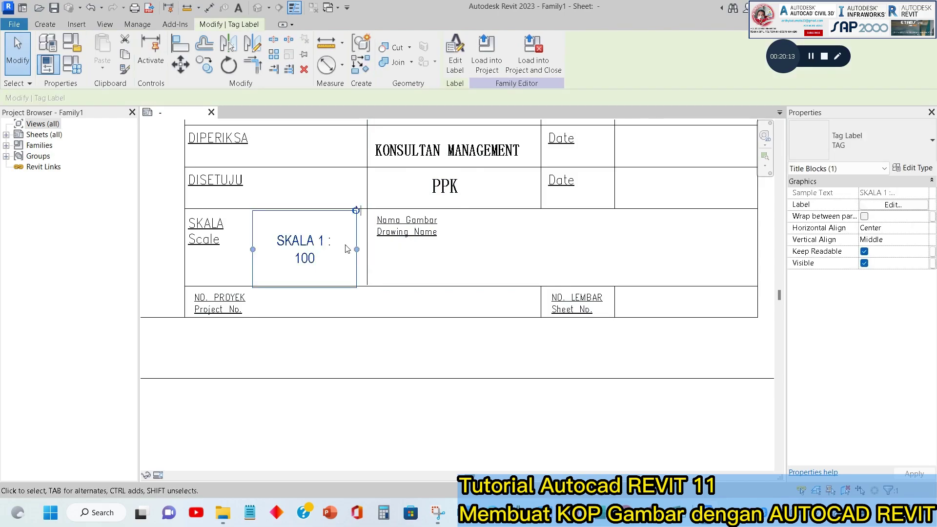
left_click_drag(357, 249, 367, 250)
left_click(494, 255)
- Copy the SKALA 1 : 100 label into the empty cell beside NO. LEMBAR / Sheet No
left_click(304, 267)
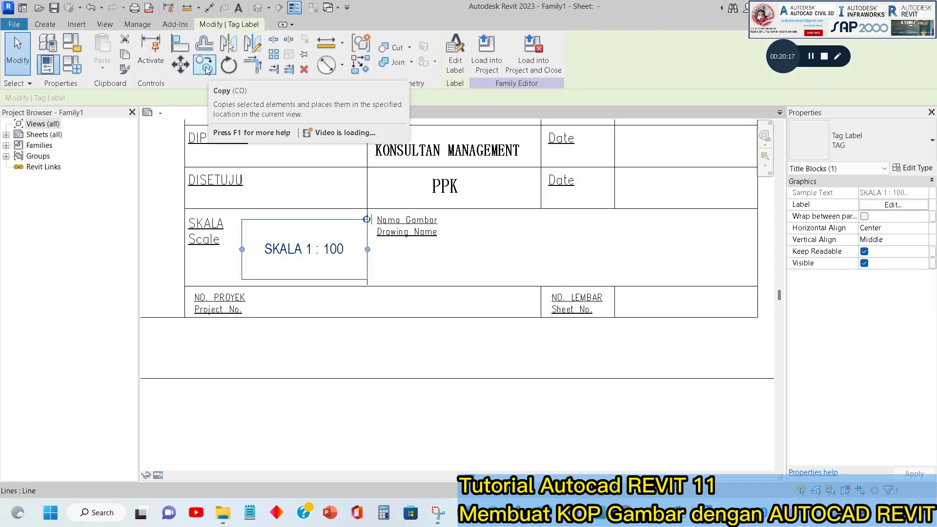
left_click(207, 70)
left_click(320, 268)
scroll(684, 303, "up", 2)
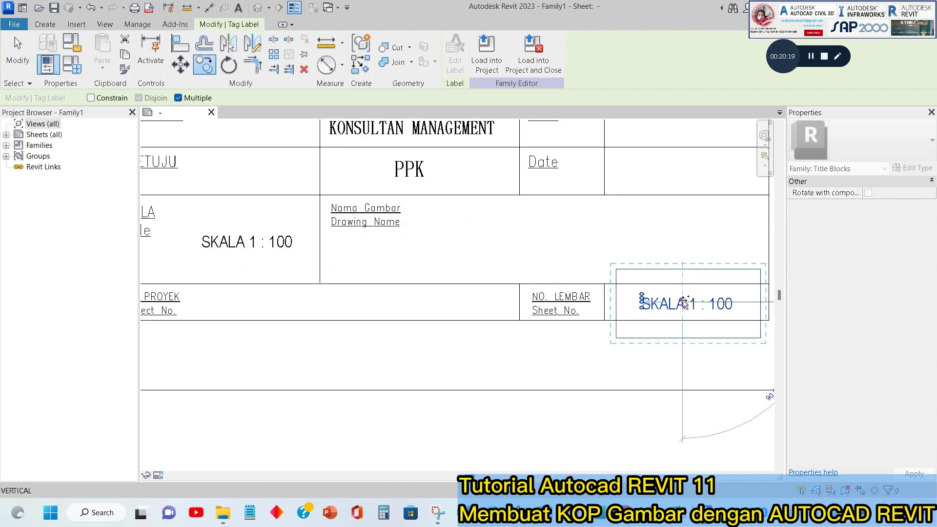
key("Escape")
key("Escape")
middle_click_drag(620, 371, 376, 356)
- Replace the Scale parameter with Sheet Number in the copied label beside NO. LEMBAR
left_click(430, 290)
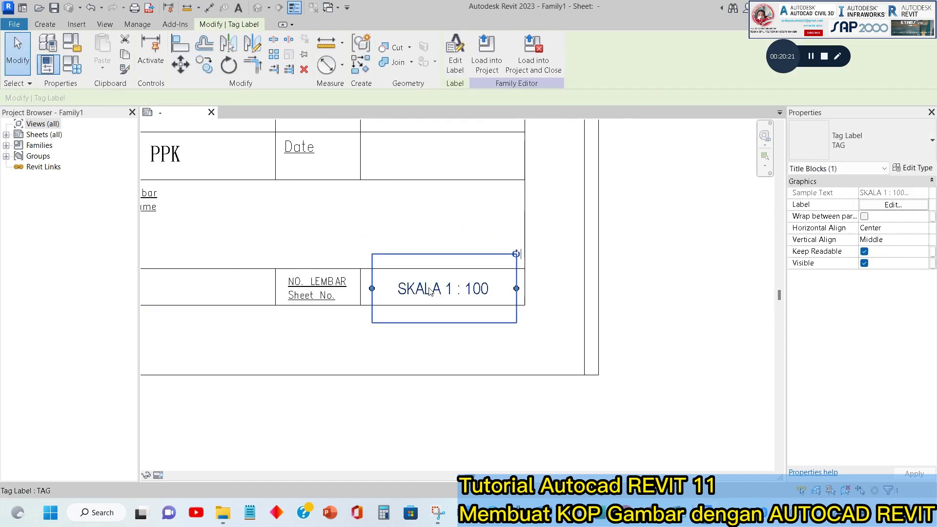
left_click(454, 67)
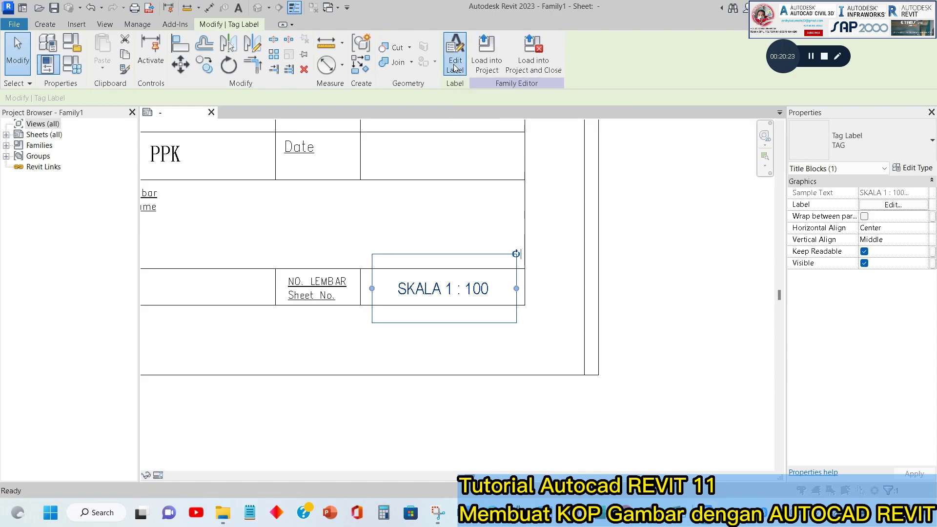
left_click(418, 193)
left_click(374, 227)
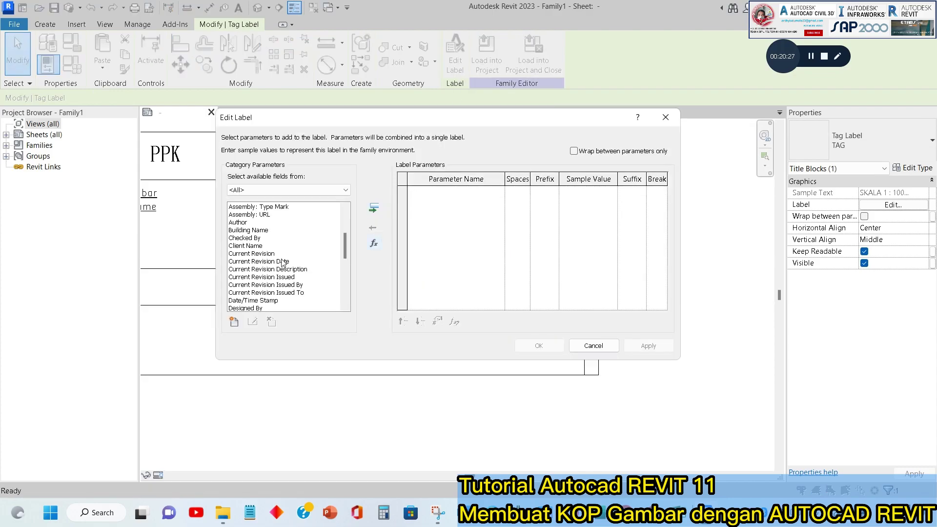
left_click_drag(444, 121, 359, 59)
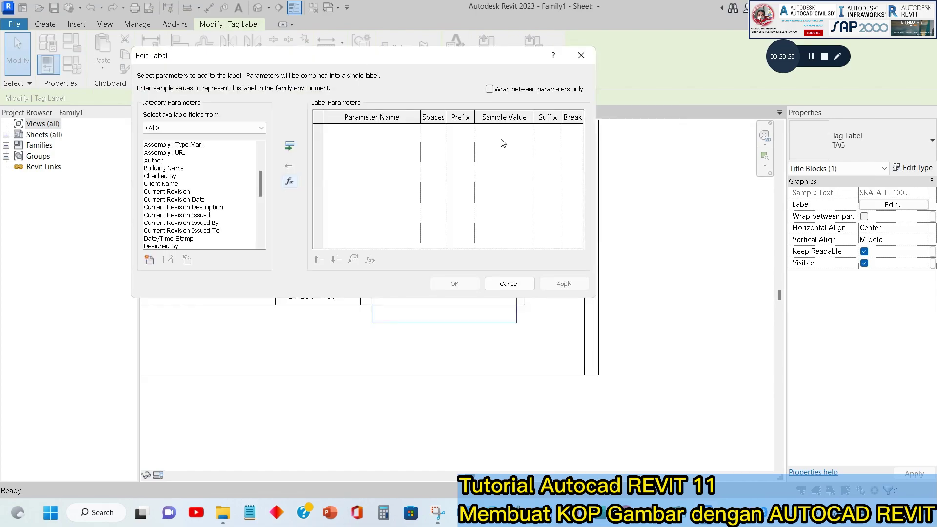
left_click_drag(491, 60, 578, 178)
left_click_drag(374, 284, 372, 342)
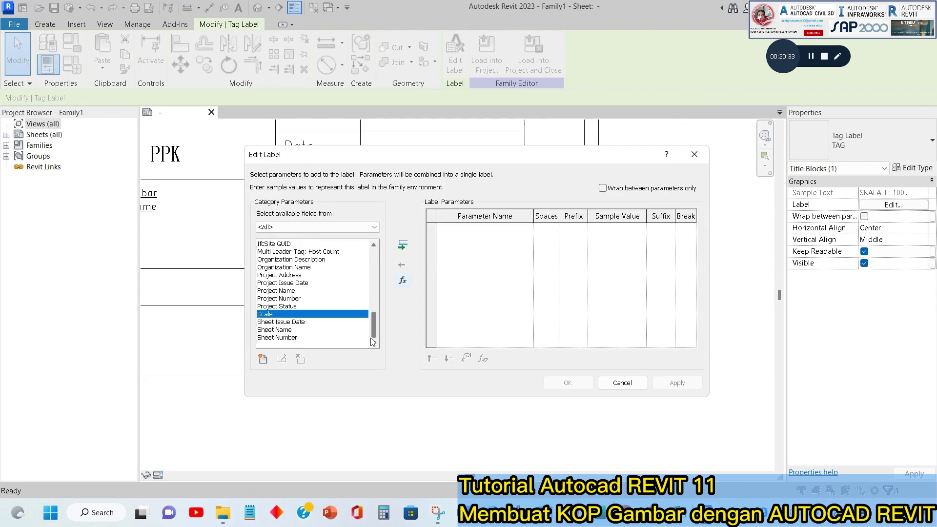
left_click(278, 338)
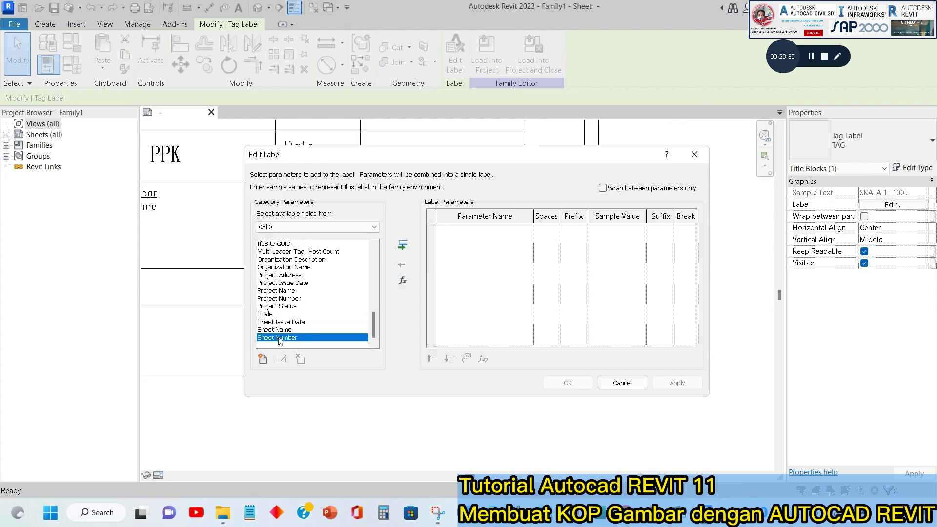
left_click(401, 245)
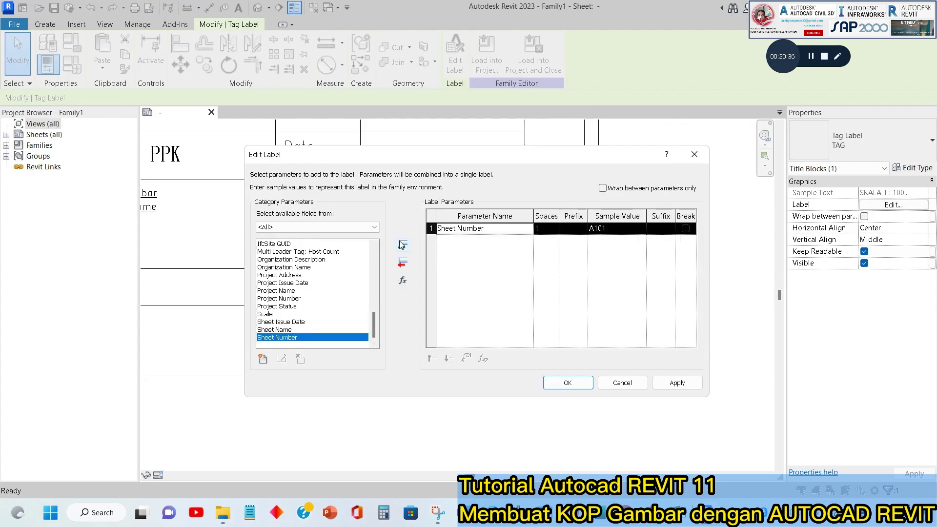
- Set the Sheet Number parameter's sample value to STR - 01 and accept the label edit
left_click(617, 230)
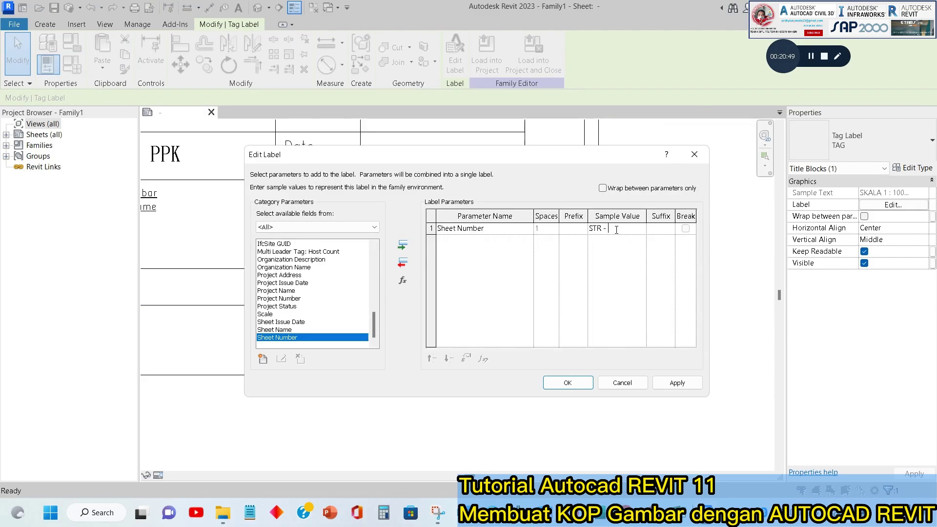
left_click(686, 382)
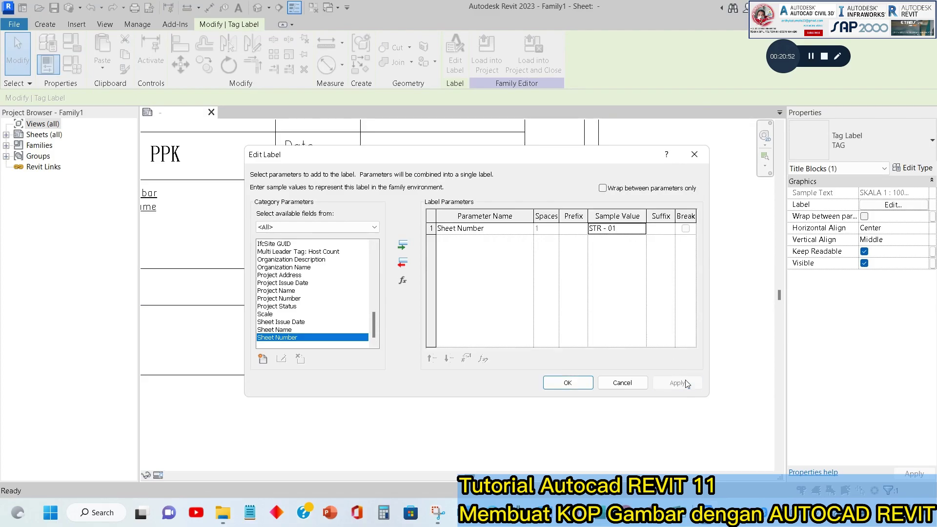
left_click(574, 384)
left_click(569, 306)
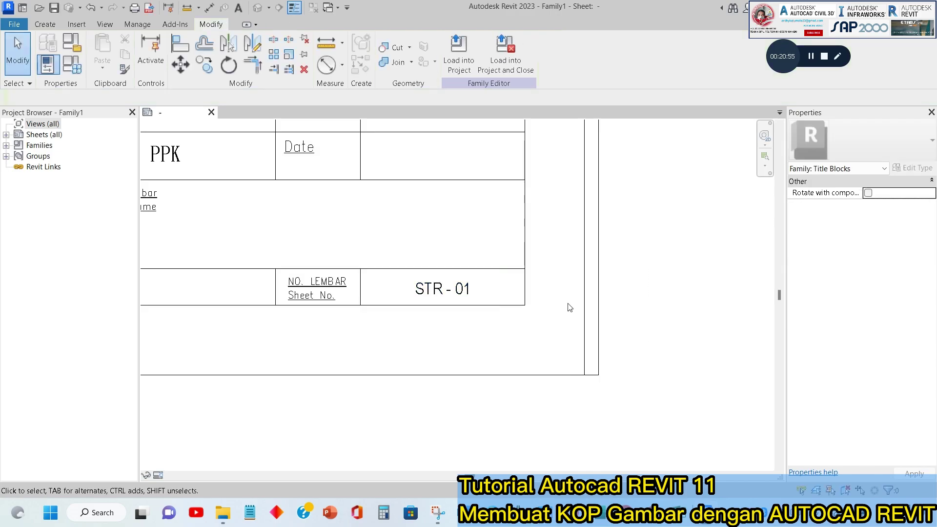
- Copy the SKALA 1 : 100 label horizontally into the Nama Gambar / Drawing Name cell
scroll(569, 306, "down", 2)
scroll(488, 287, "up", 1)
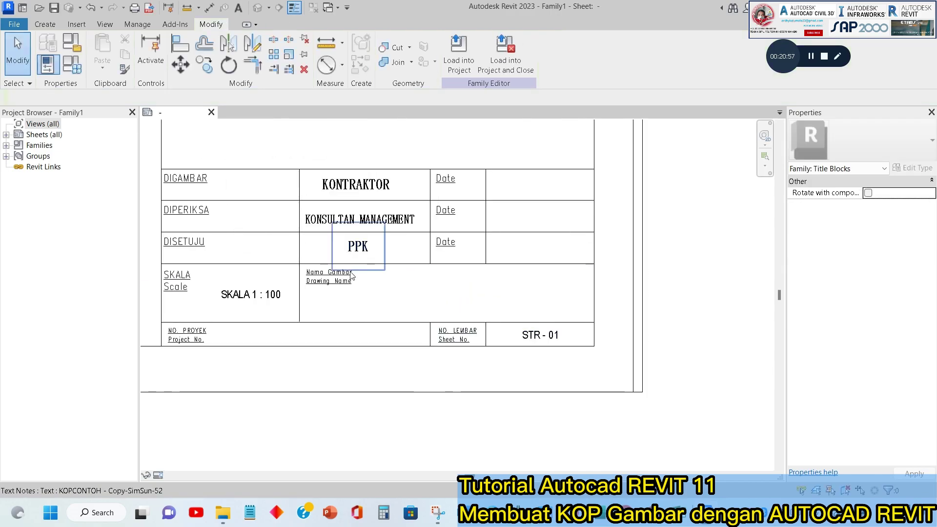
left_click(257, 298)
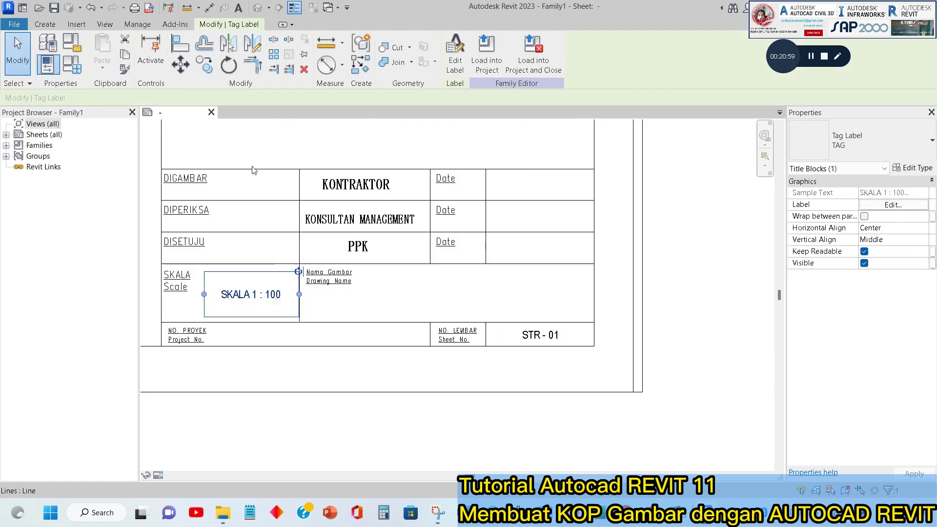
left_click(210, 66)
left_click(248, 259)
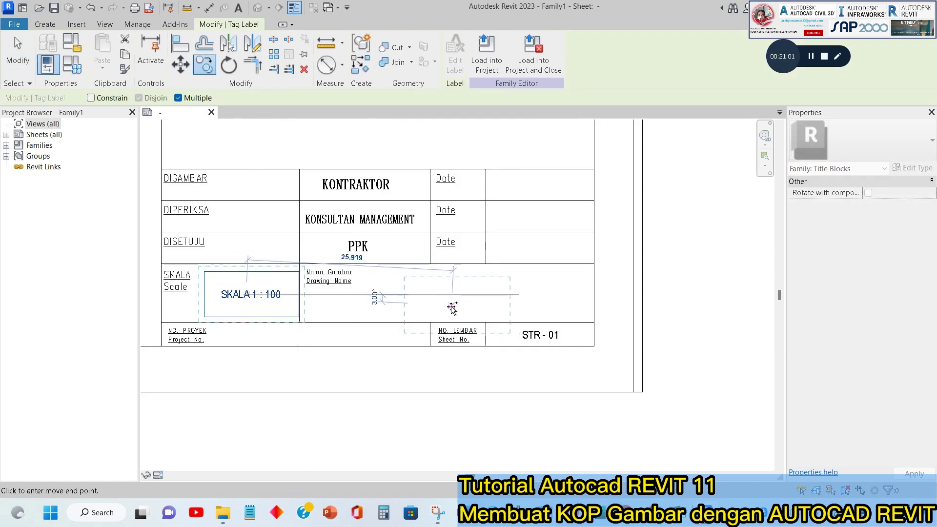
left_click(445, 295)
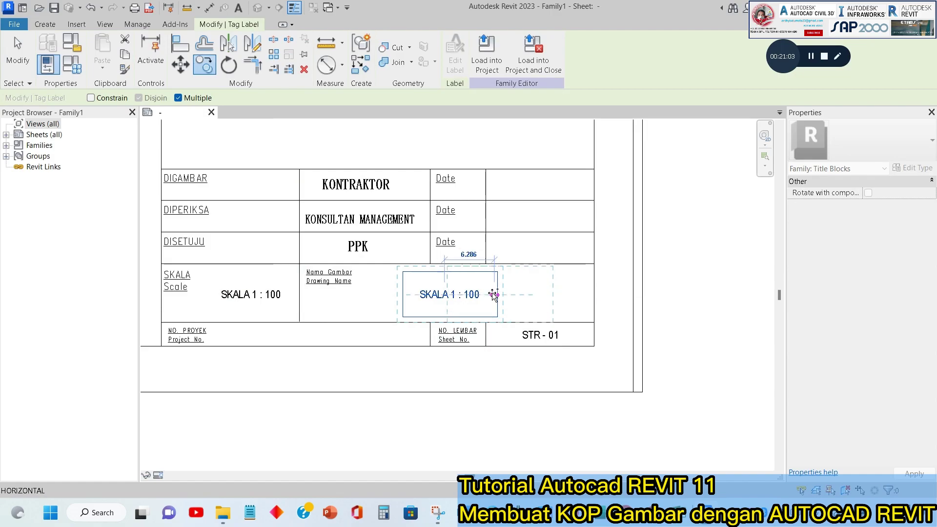
key("Escape")
key("Escape")
- Replace the Scale parameter with Sheet Name in the label copied into the Drawing Name cell
left_click(479, 300)
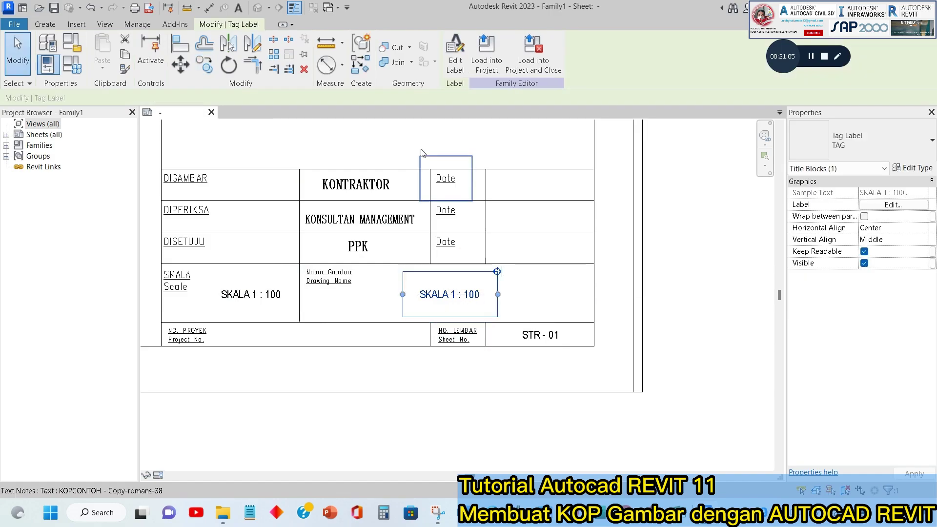
left_click(455, 54)
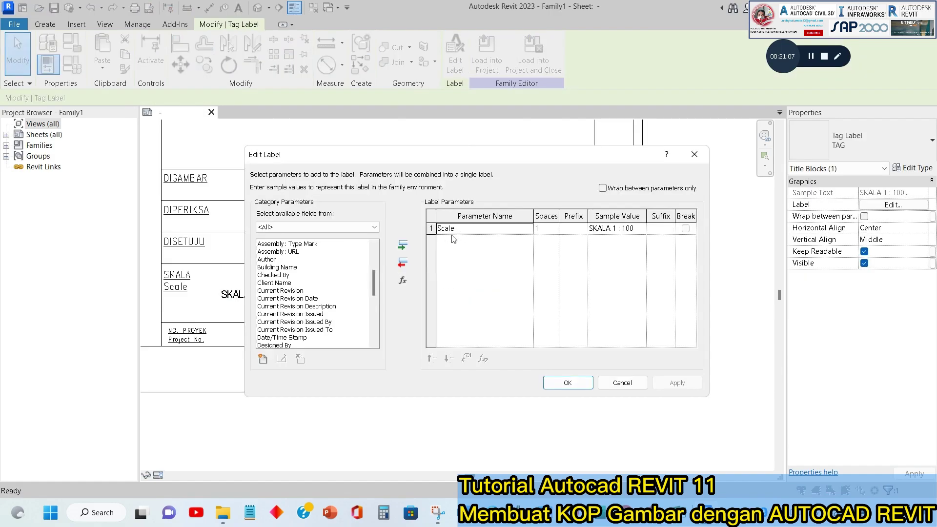
left_click(402, 263)
left_click_drag(409, 160, 419, 131)
scroll(309, 288, "down", 10)
left_click(309, 286)
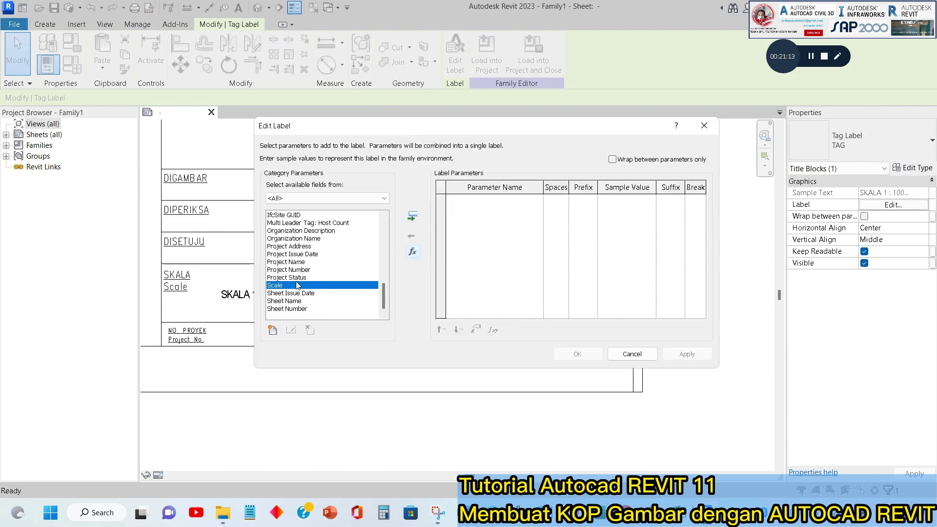
left_click(295, 302)
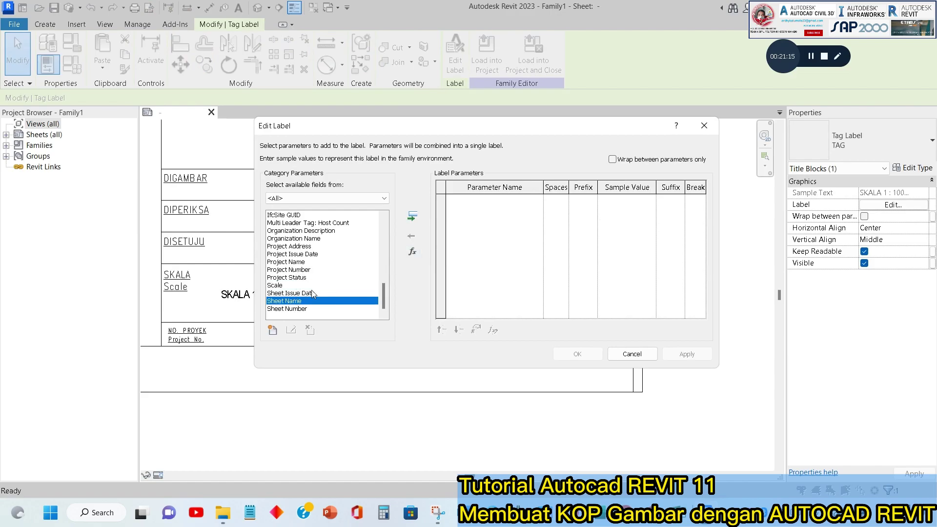
left_click(413, 217)
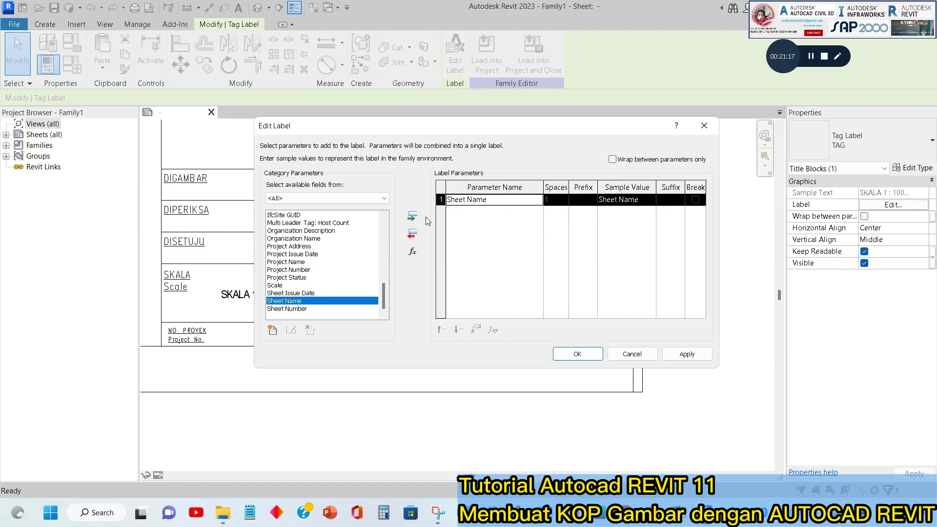
- Set the Sheet Name parameter's sample value to Nama Gambar and accept the label edit
left_click(647, 201)
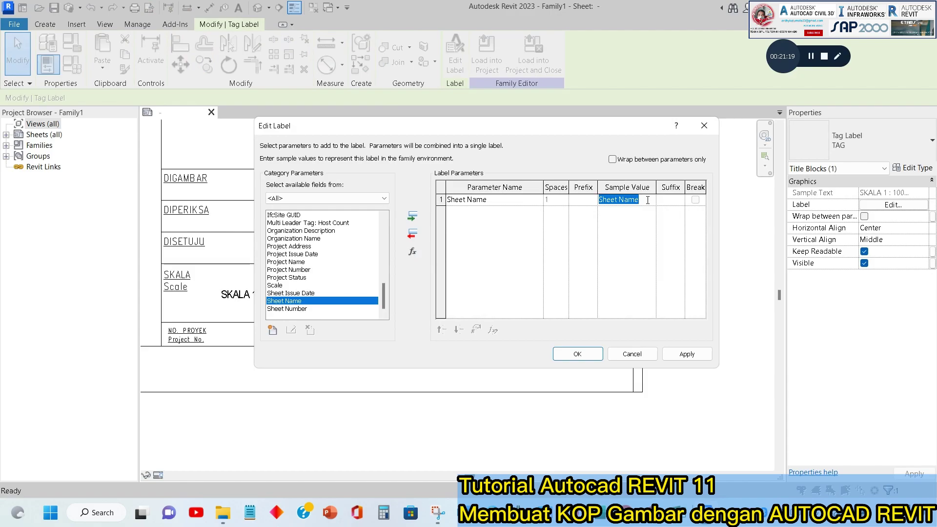
type("NAM")
type("N")
type("ama Gambar")
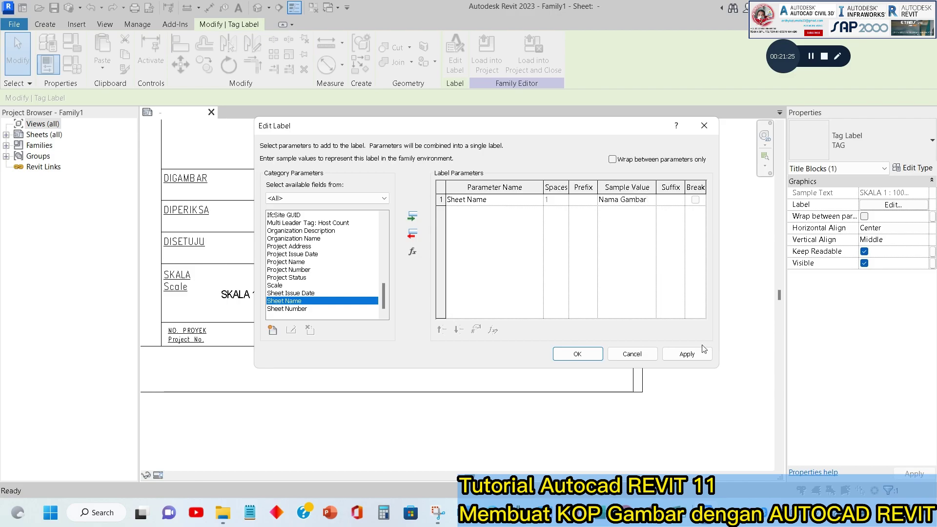
left_click(578, 355)
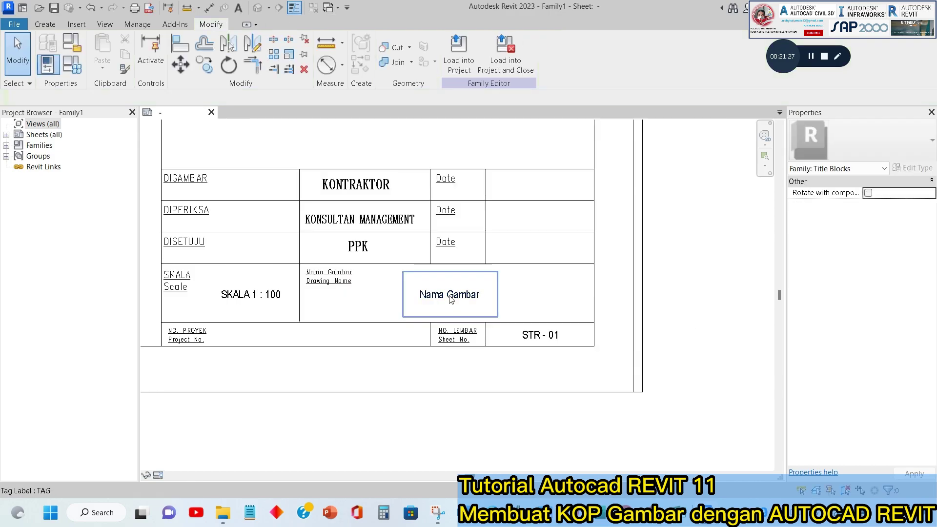
key("ctrl+s")
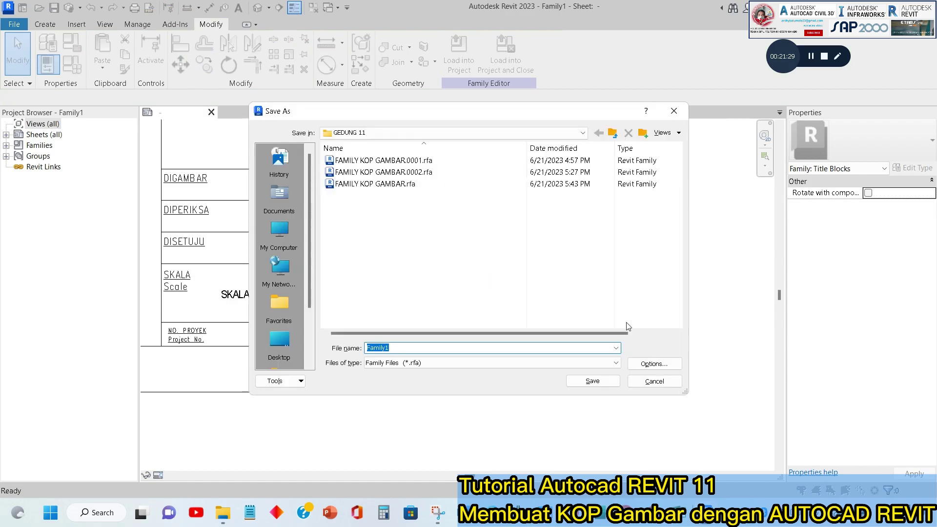
left_click(654, 381)
scroll(478, 300, "down", 1)
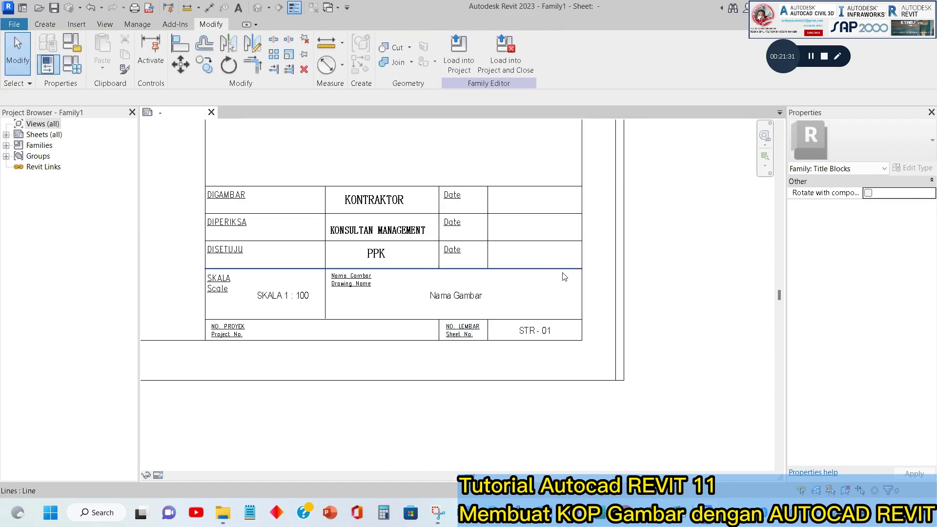
- Move the SKALA 1 : 100 label slightly left, away from the SKALA cell's divider line
scroll(512, 244, "down", 2)
scroll(379, 330, "up", 1)
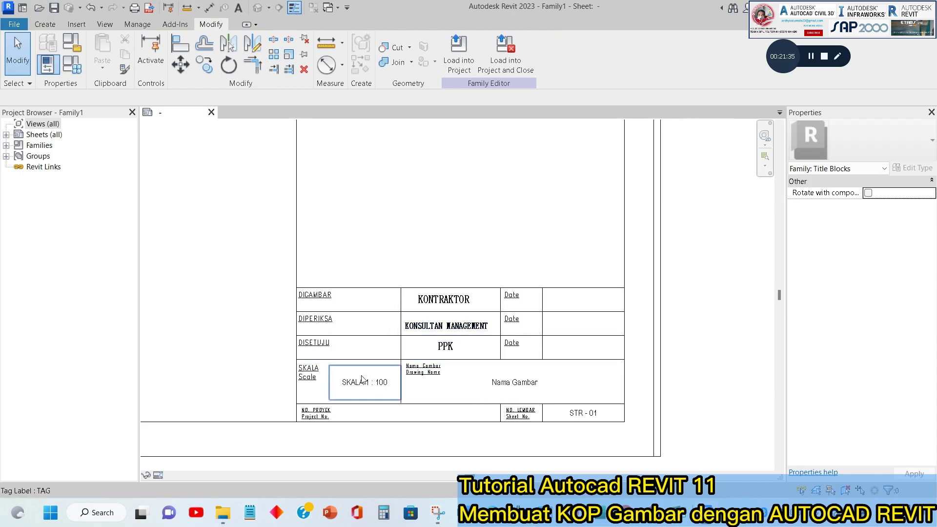
left_click(372, 386)
left_click(187, 67)
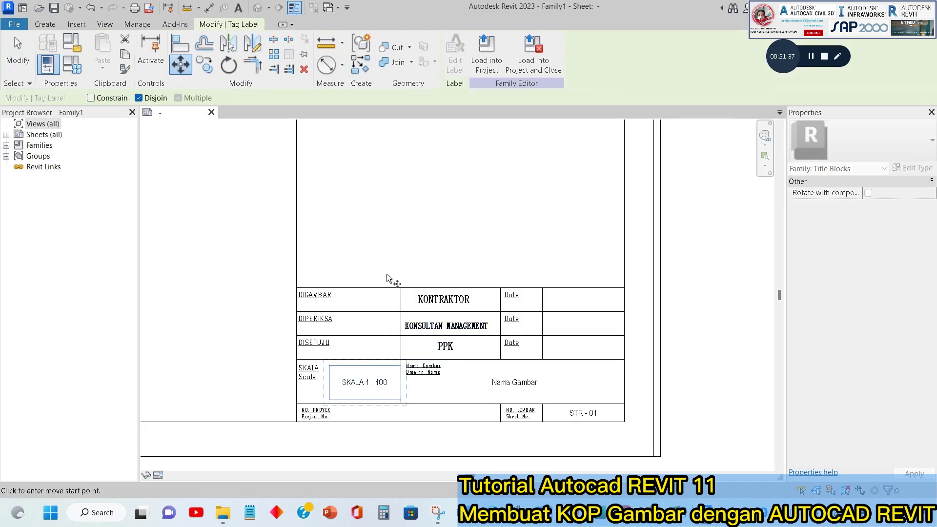
scroll(388, 274, "up", 1)
left_click(404, 255)
left_click(393, 260)
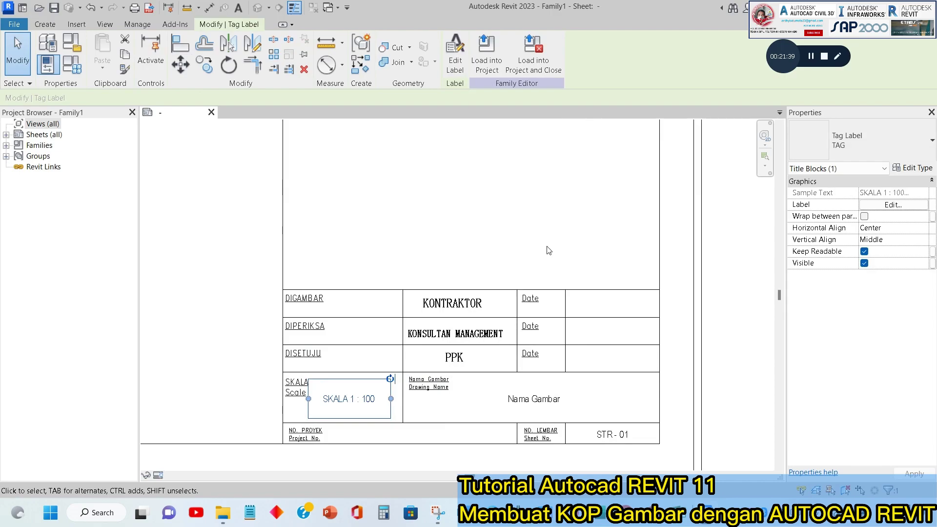
key("Escape")
- Try to load the finished title block family into a project and close the family
scroll(604, 261, "down", 3)
scroll(403, 254, "up", 4)
scroll(403, 255, "up", 2)
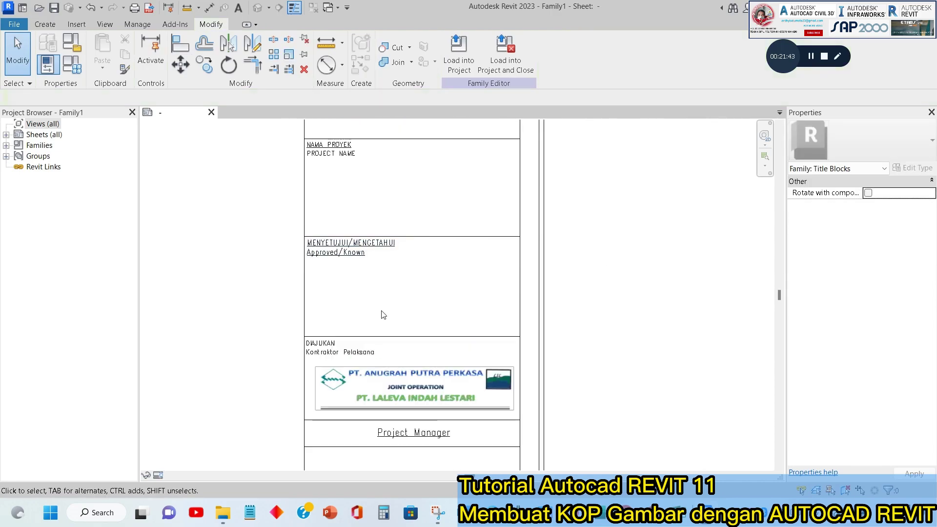
scroll(357, 314, "down", 3)
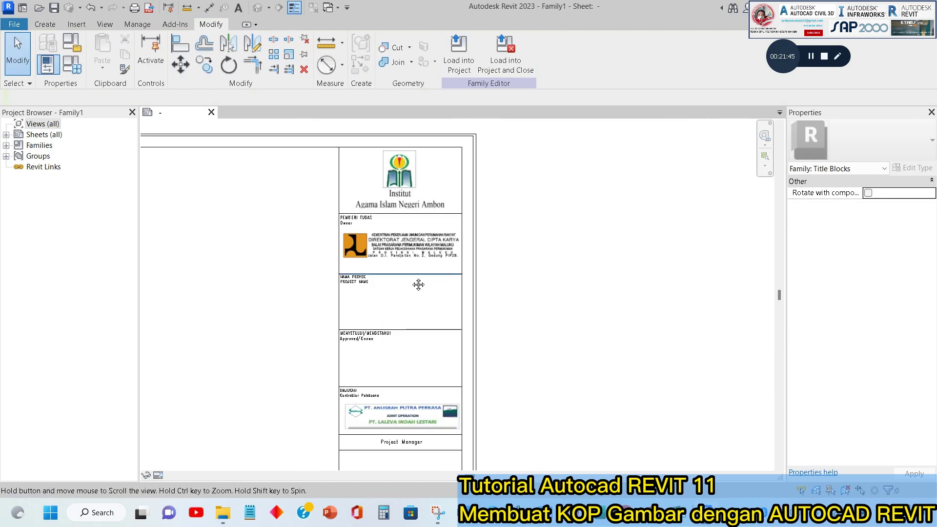
scroll(527, 212, "down", 4)
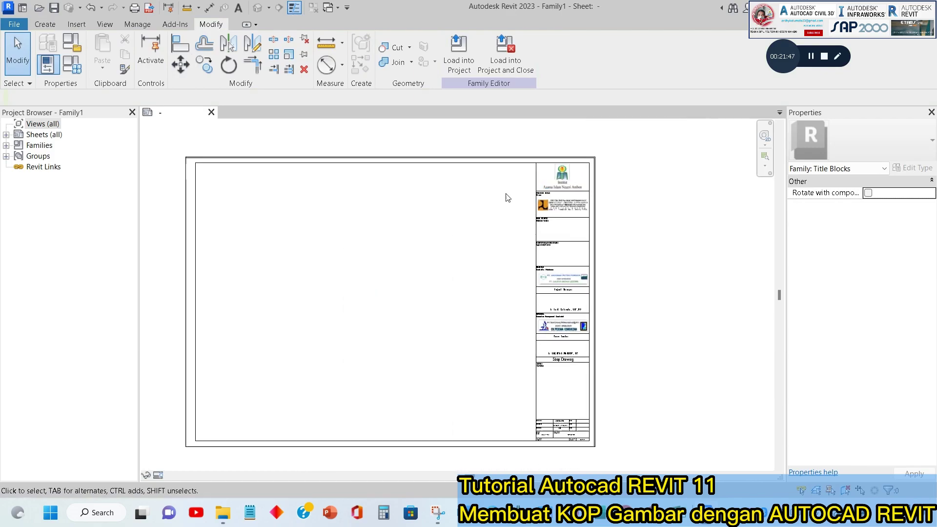
left_click(489, 69)
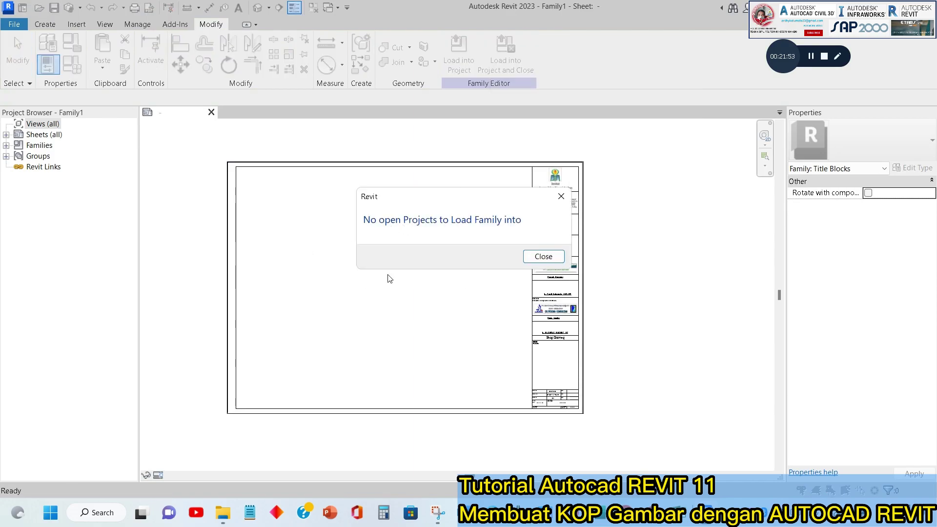
left_click(543, 256)
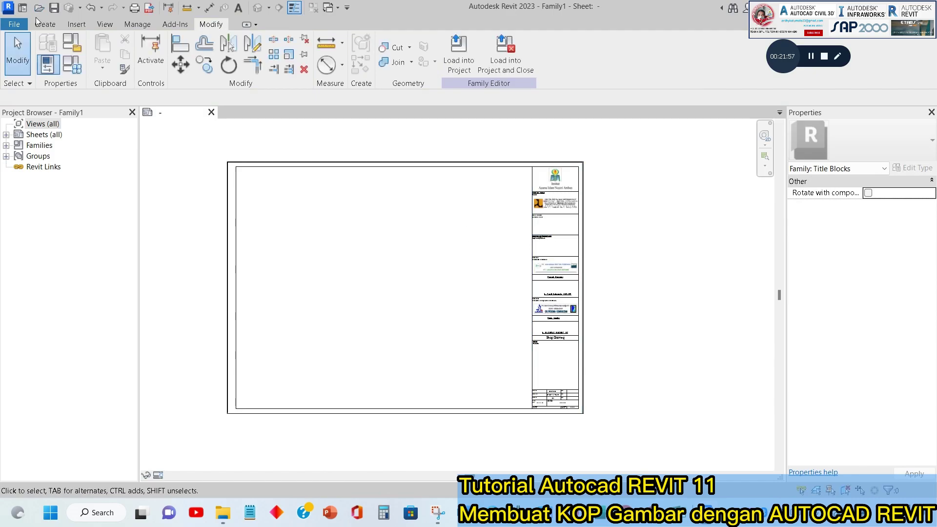
- Open the recent project TUTORIAL REVIT GEDUNG 7 # MEMBUAT STRUKTUR BALOK DI ATUOCAD REVIT
left_click(14, 24)
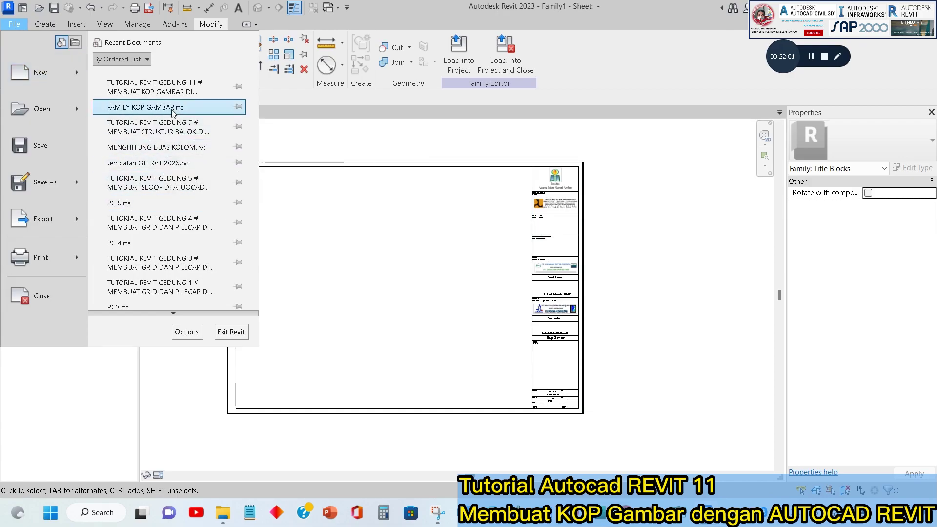
left_click(175, 126)
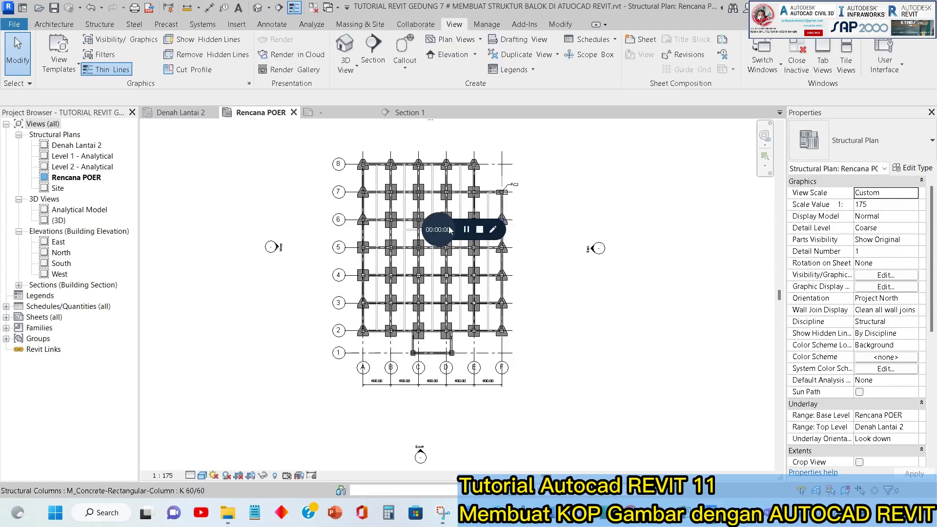
left_click_drag(430, 215, 809, 136)
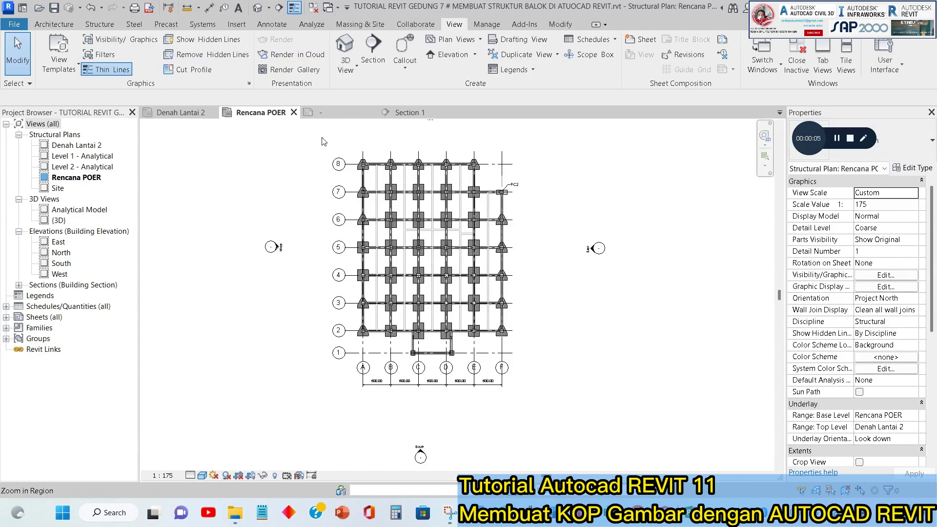
- Load the KOP GAMBAR 11 title block family into the project and close it, saving its changes
left_click(335, 114)
scroll(566, 372, "up", 3)
scroll(567, 372, "down", 3)
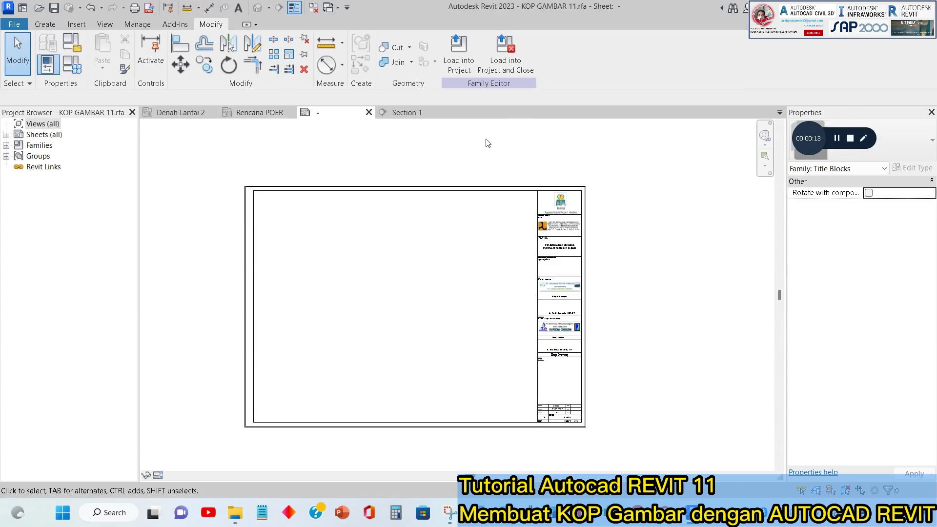
left_click(499, 59)
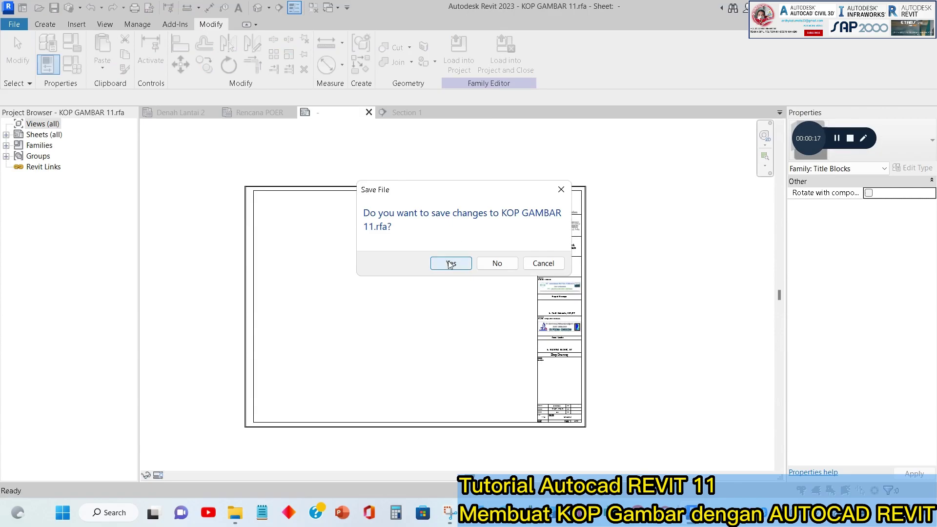
left_click(451, 264)
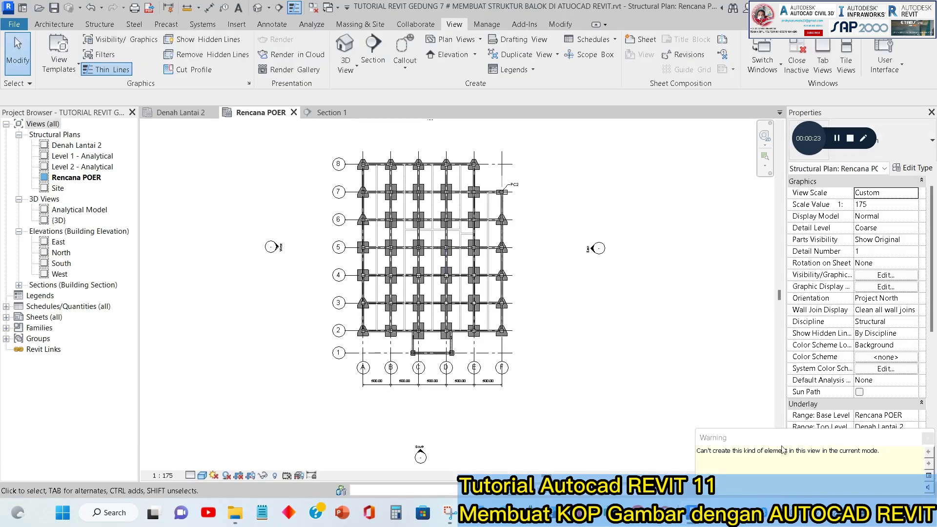
left_click(863, 138)
mouse_move(650, 373)
left_mouse_down()
mouse_move(702, 414)
mouse_move(705, 406)
mouse_move(698, 425)
left_mouse_up()
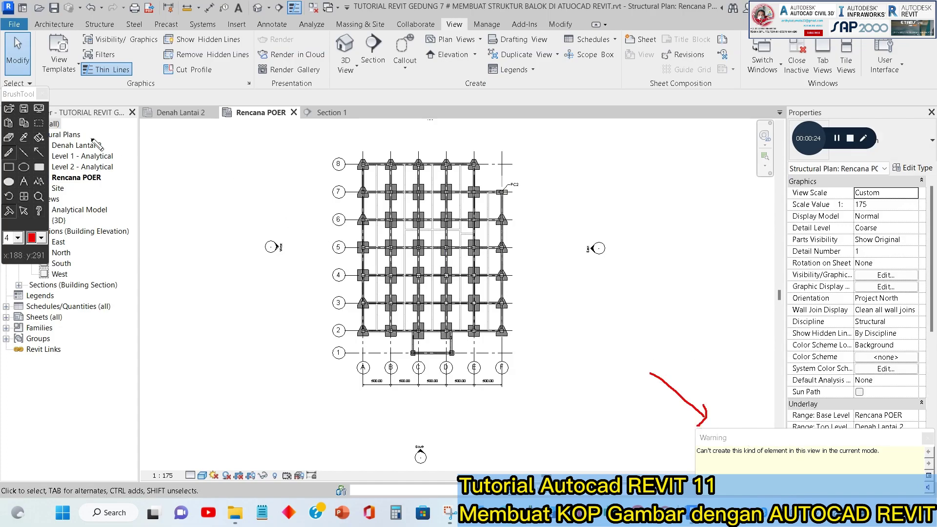
left_click_drag(27, 98, 74, 79)
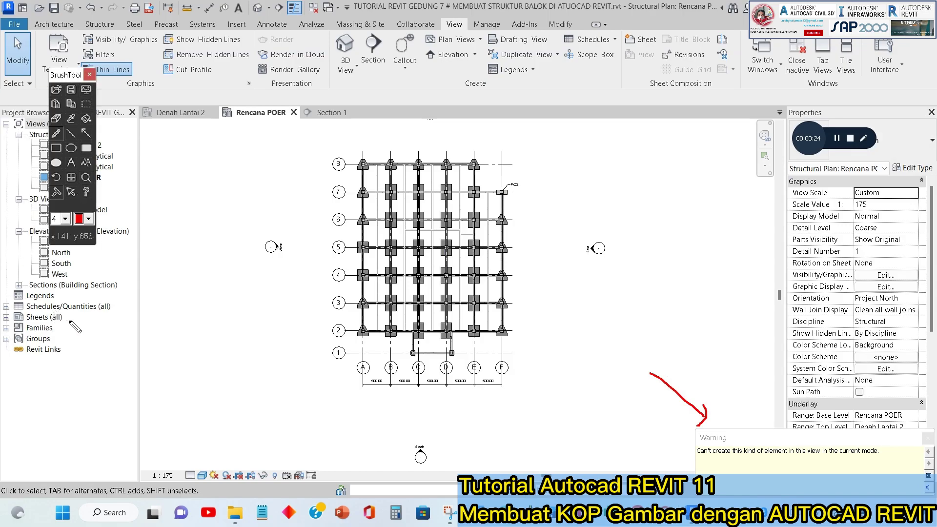
left_click(89, 74)
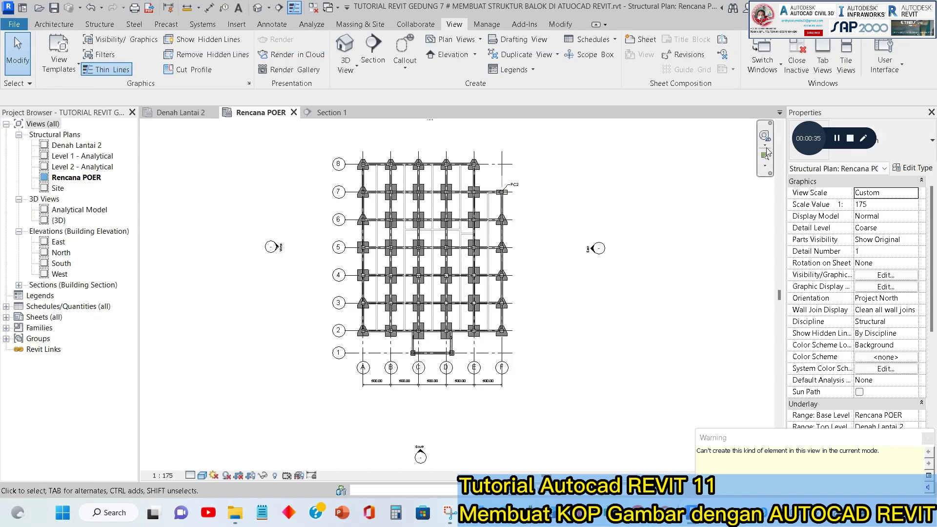
- Dismiss the warning and open the existing sheet S.1 - Unnamed to view its old title block
left_click(44, 318)
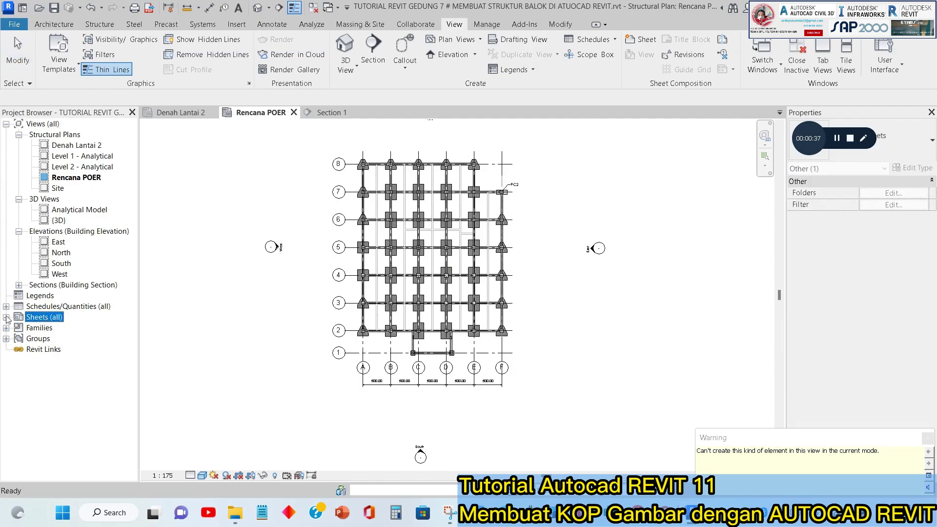
left_click(6, 317)
left_click(56, 332)
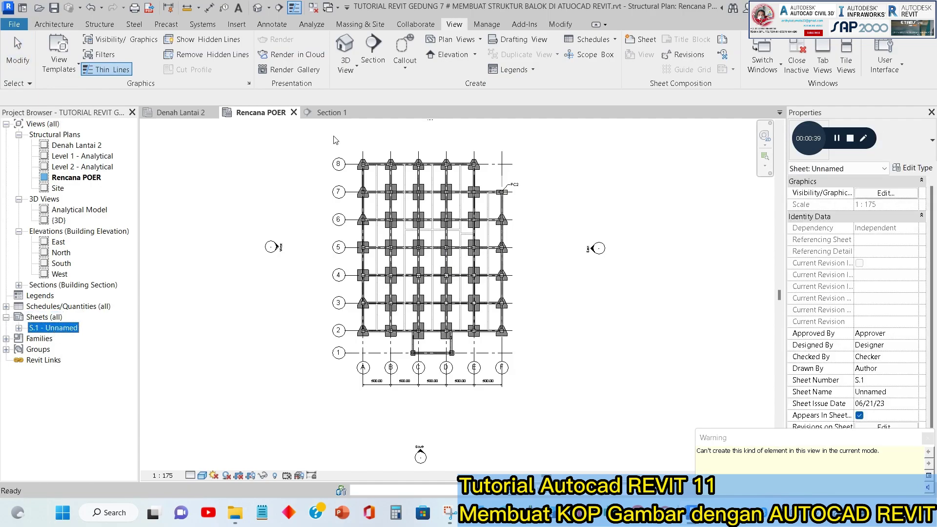
left_click(928, 439)
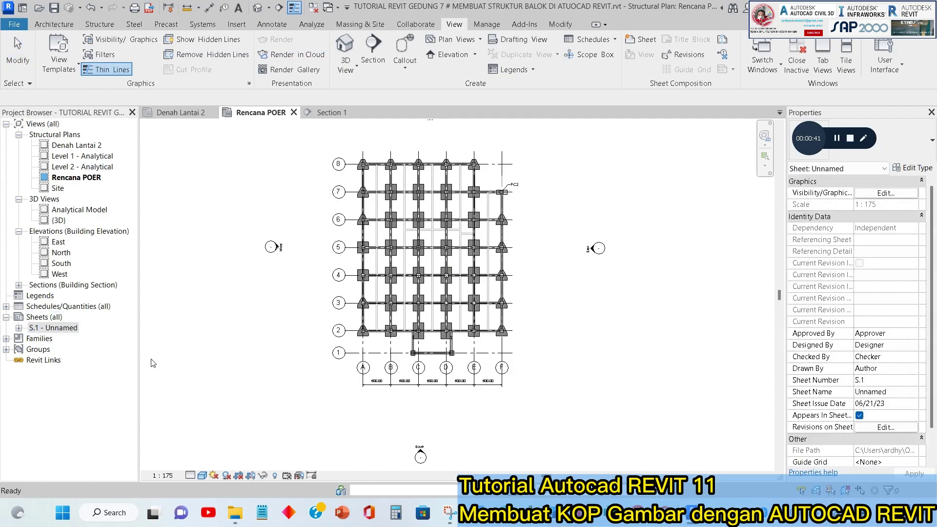
double_click(49, 328)
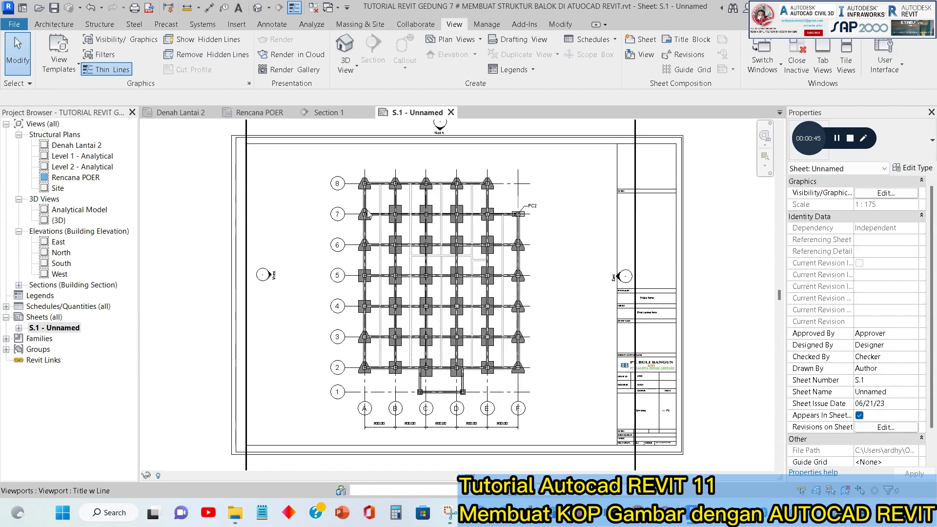
scroll(367, 215, "down", 2)
left_click(423, 254)
- Delete the existing sheet S.1 - Unnamed from the project
left_click(58, 330)
right_click(57, 330)
left_click(126, 178)
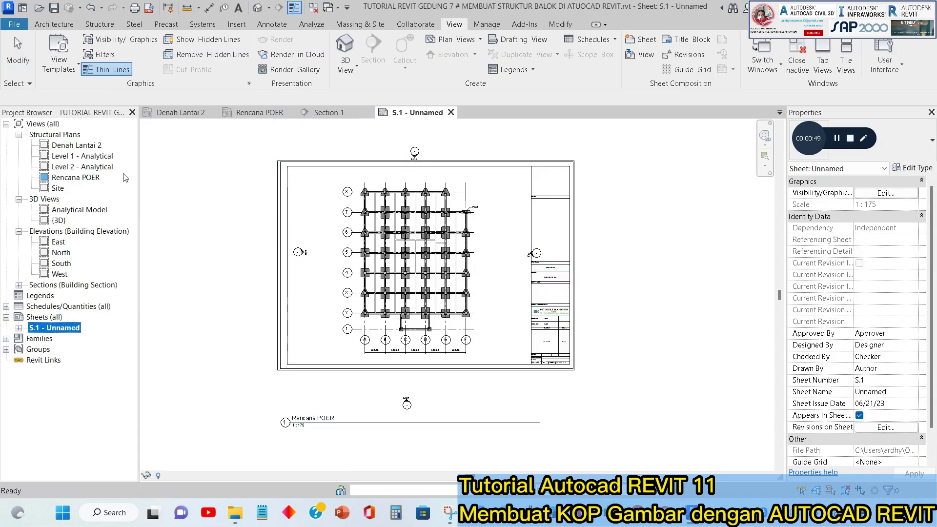
- Create a new sheet using the KOP GAMBAR 11 title block
left_click(54, 320)
right_click(54, 320)
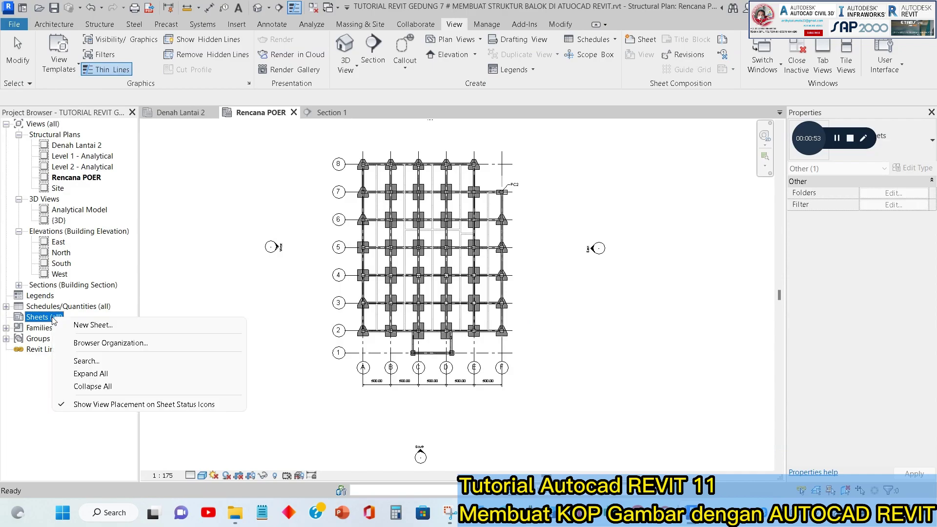
left_click(89, 325)
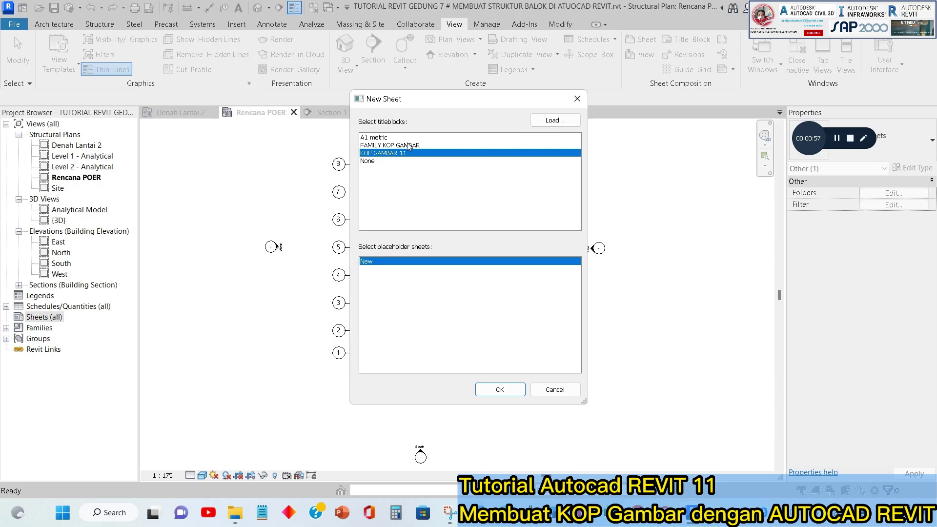
left_click(500, 390)
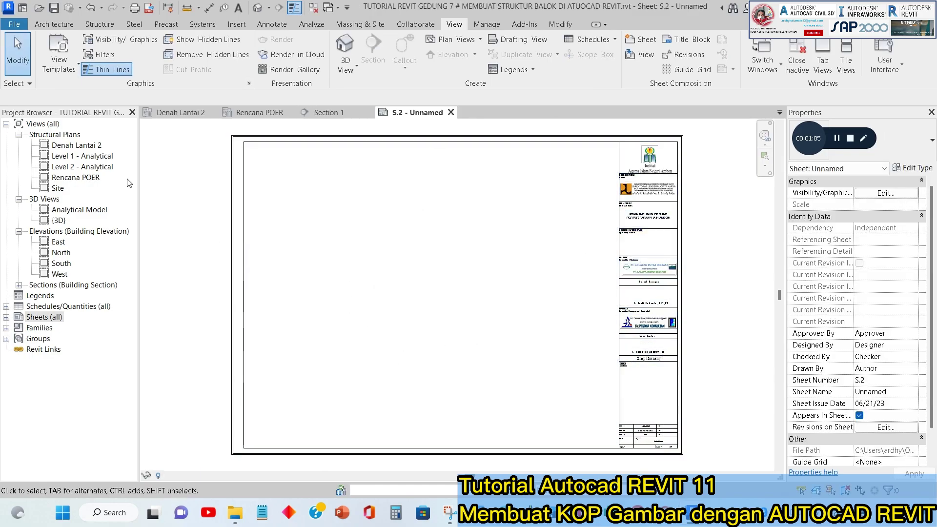
- Open the Rencana POER structural plan, turn on Crop View and make its crop region visible
double_click(98, 178)
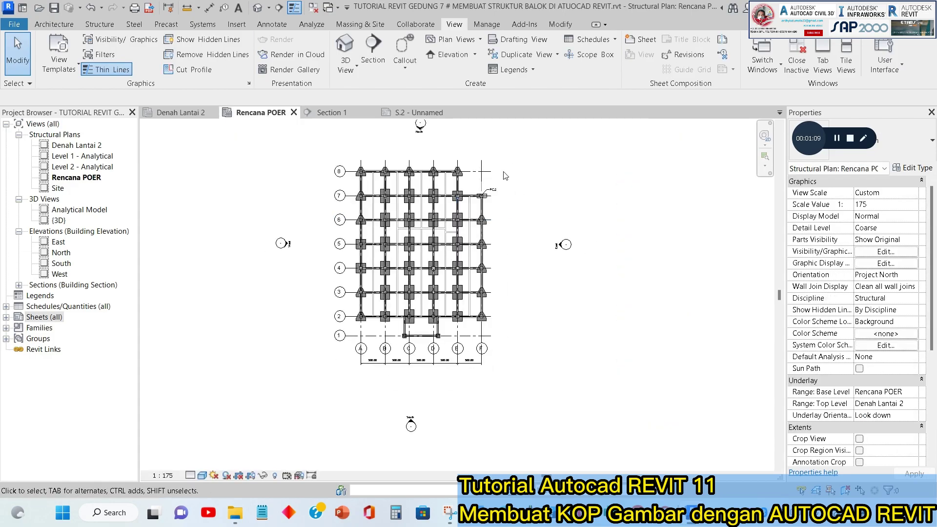
left_click(239, 475)
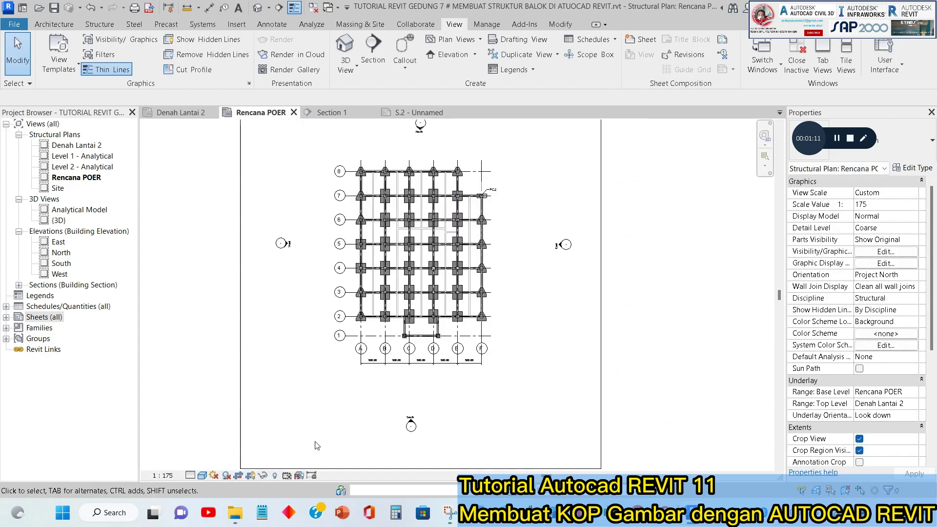
left_click(250, 476)
- Tighten all four sides of the Rencana POER crop region around the foundation grid, leaving the elevation markers outside
left_click(478, 402)
scroll(478, 402, "up", 2)
left_click_drag(478, 402, 476, 317)
left_click_drag(613, 256, 525, 256)
middle_click_drag(410, 337, 392, 459)
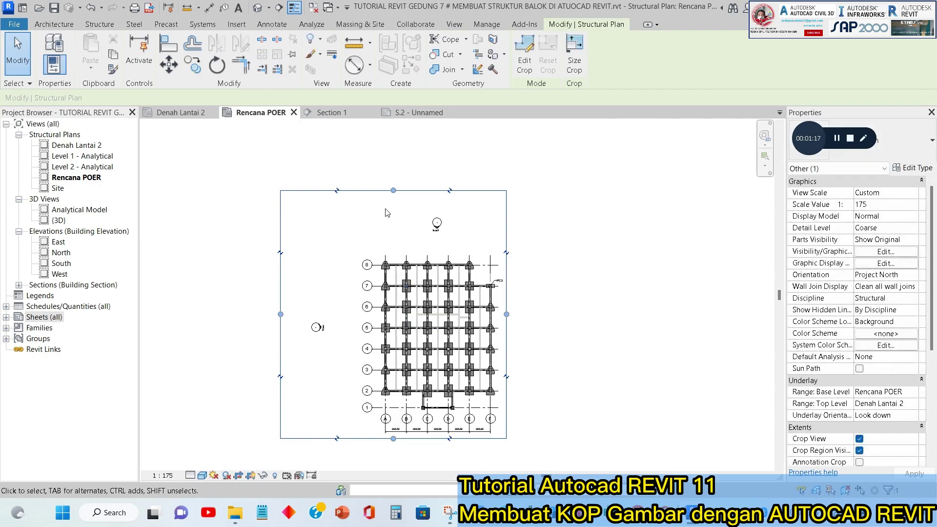
left_click_drag(405, 191, 406, 253)
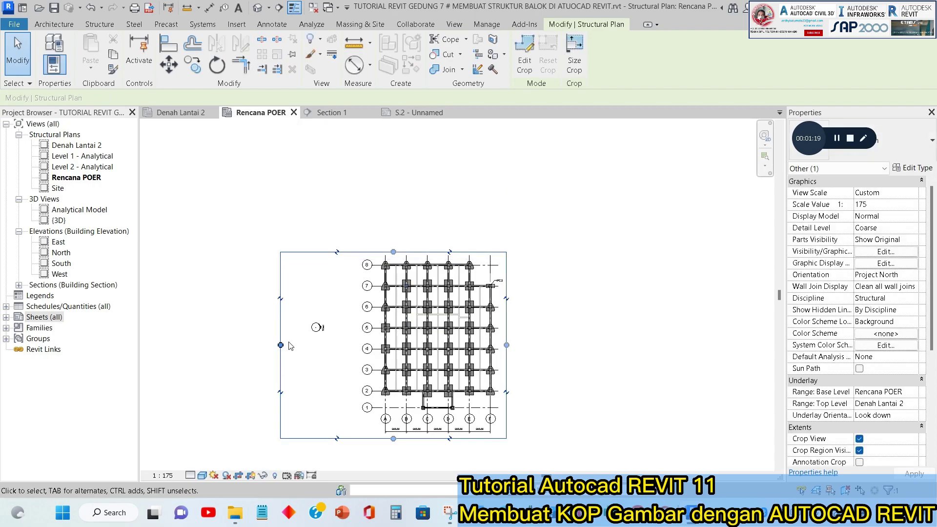
left_click_drag(281, 365, 355, 365)
key("Escape")
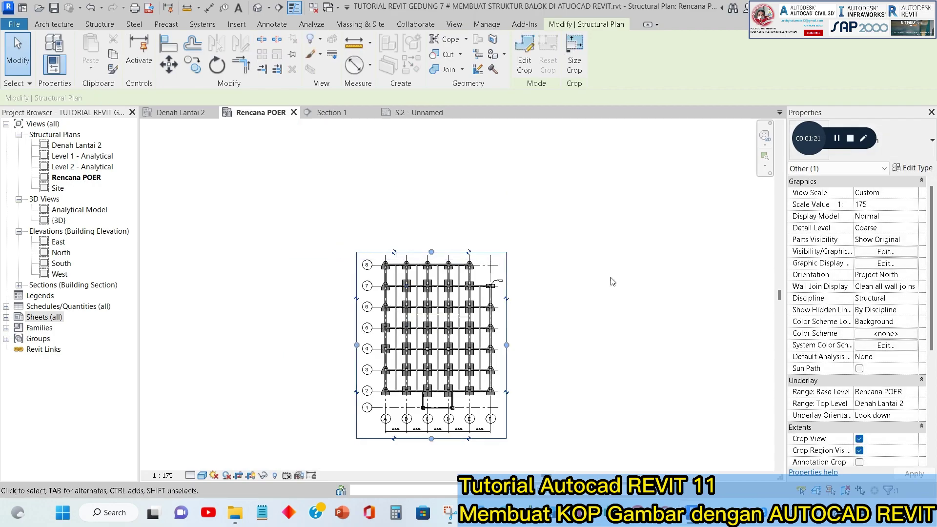
- Change the 6.5mm Bubble grid type's symbol to M_Grid Head - No Bubble, starting from grid 8
scroll(365, 266, "up", 4)
left_click(365, 266)
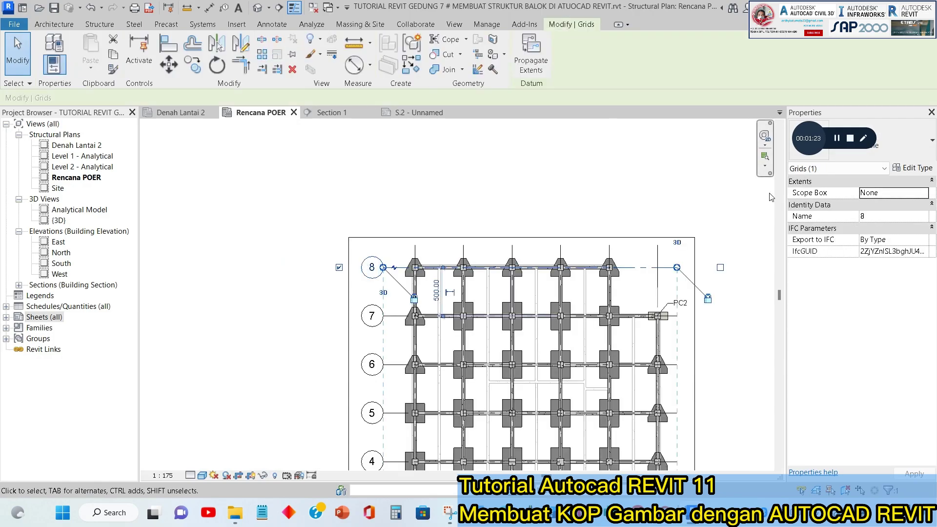
left_click_drag(817, 151, 814, 80)
left_click(859, 141)
left_click(859, 141)
left_click(909, 165)
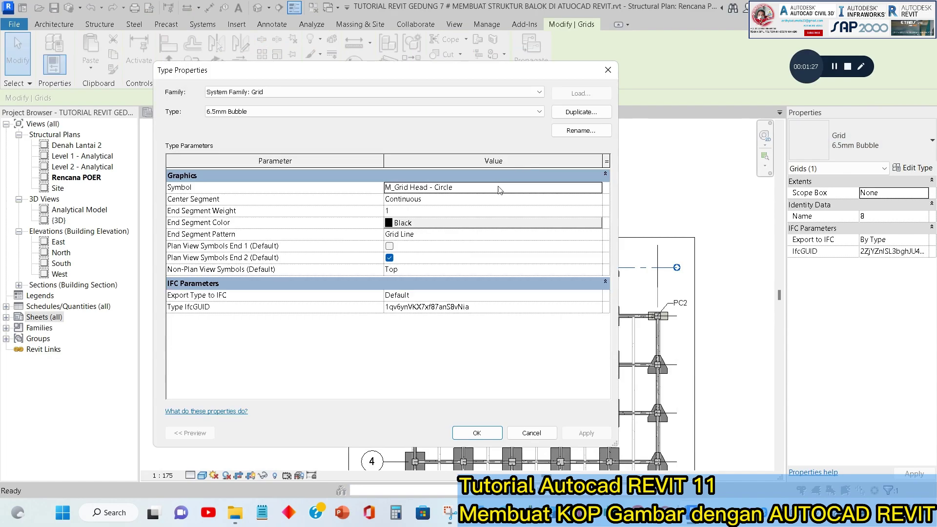
left_click(396, 111)
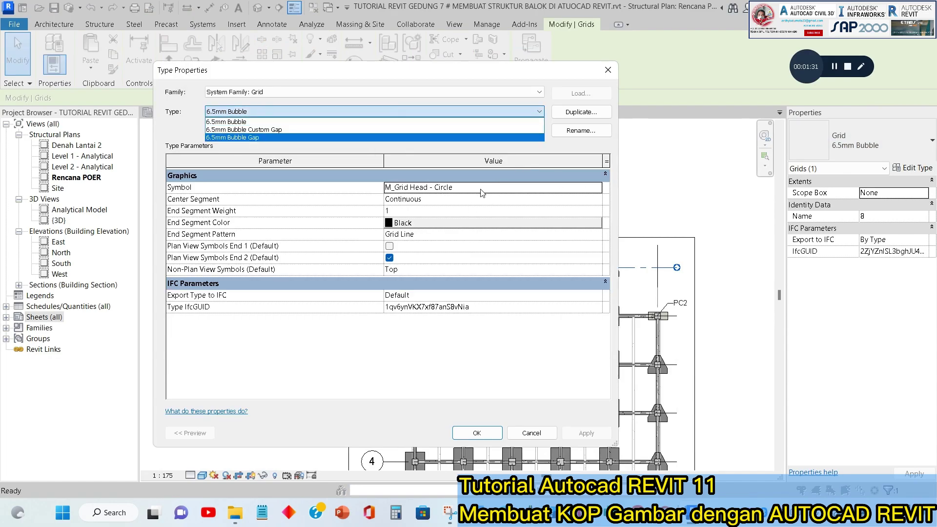
left_click(498, 192)
left_click(591, 189)
left_click(598, 189)
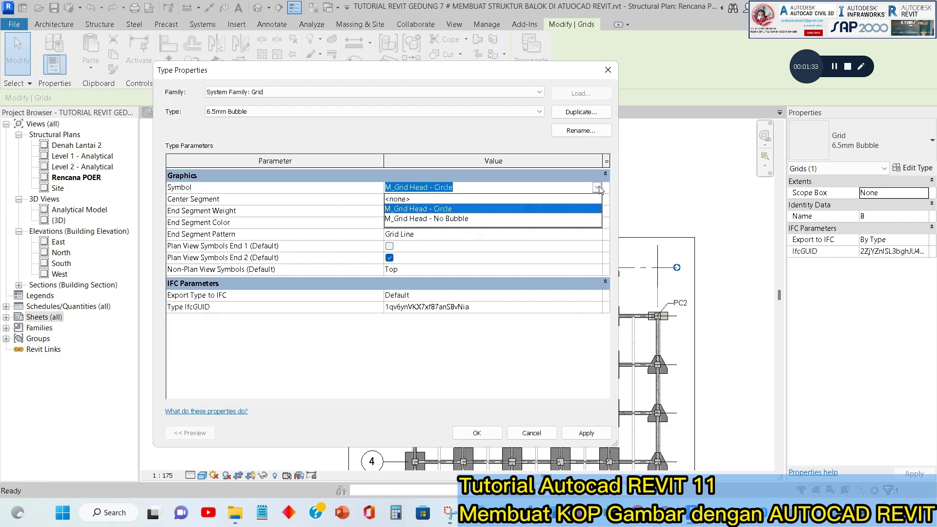
left_click(441, 219)
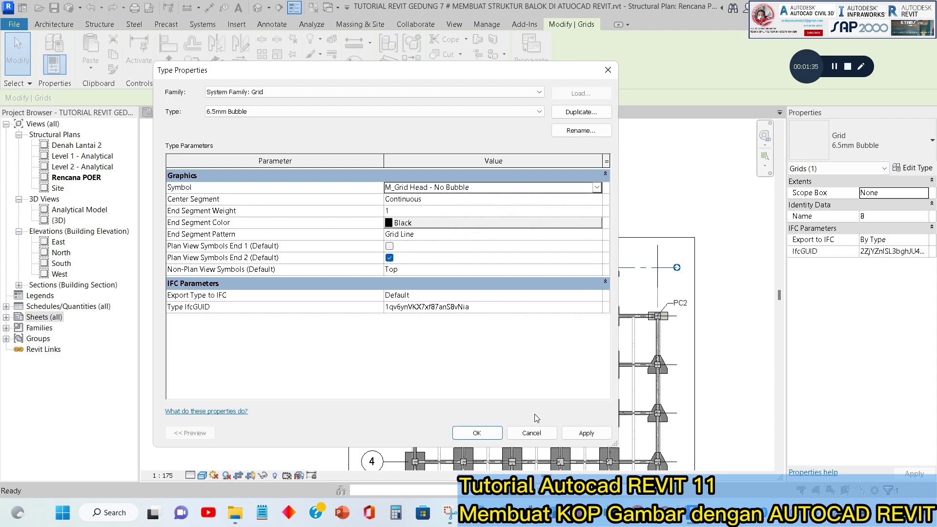
left_click(477, 433)
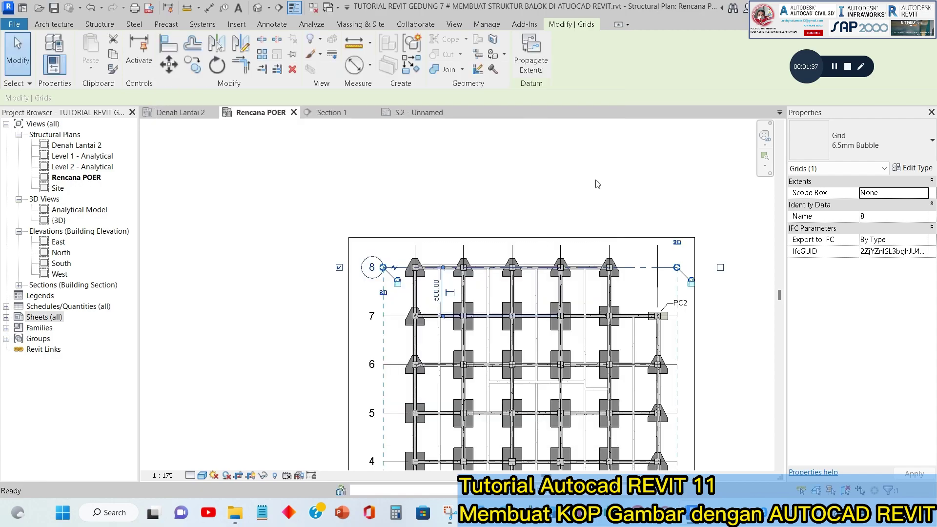
left_click(596, 181)
- Change the symbol of grid F's 6.5mm Bubble Custom Gap type to M_Grid Head - No Bubble
scroll(342, 137, "down", 2)
scroll(454, 438, "up", 3)
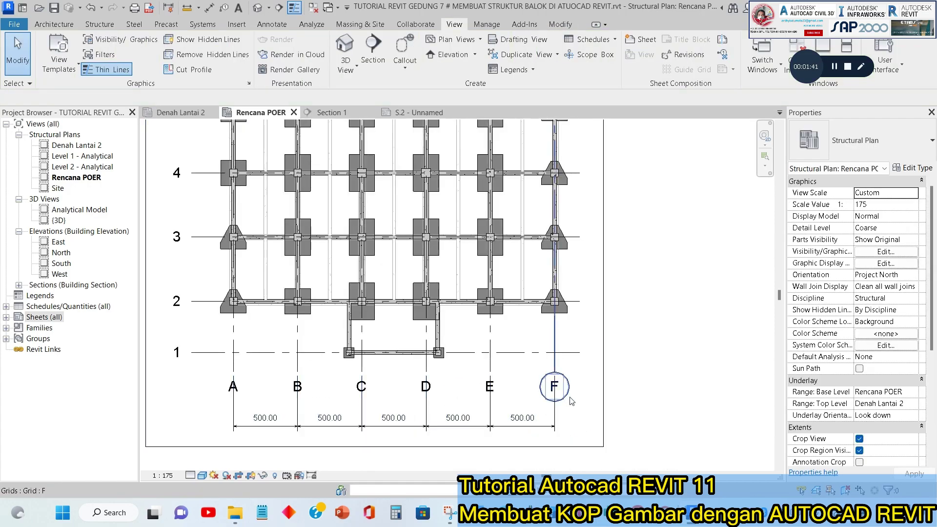
scroll(407, 323, "down", 2)
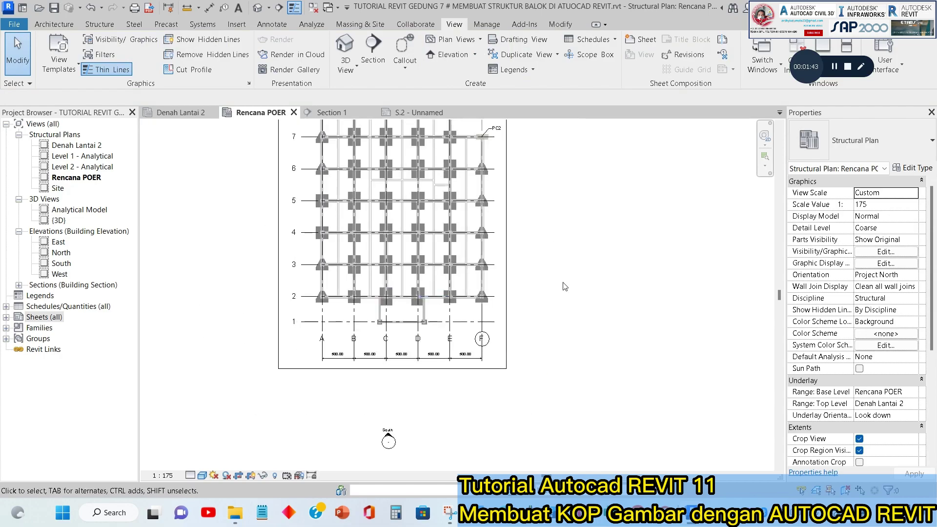
scroll(490, 374, "up", 2)
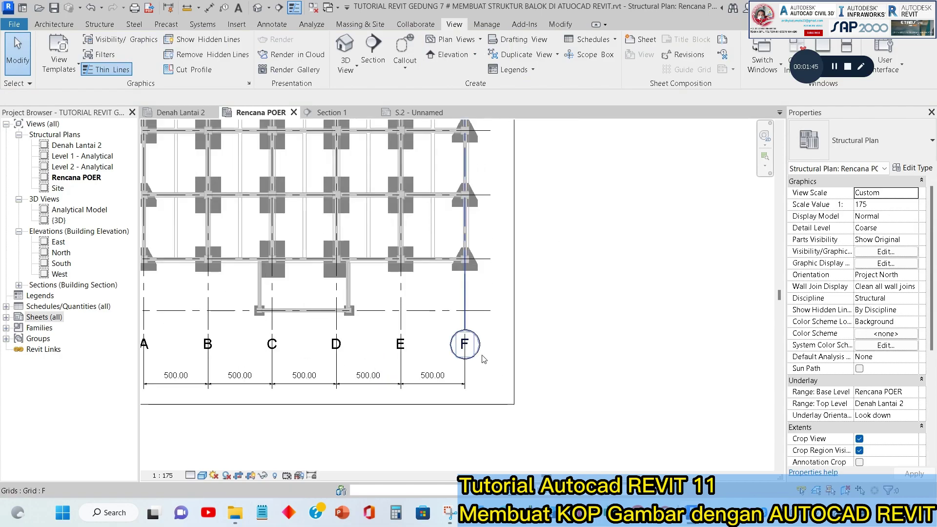
left_click(479, 355)
left_click(904, 149)
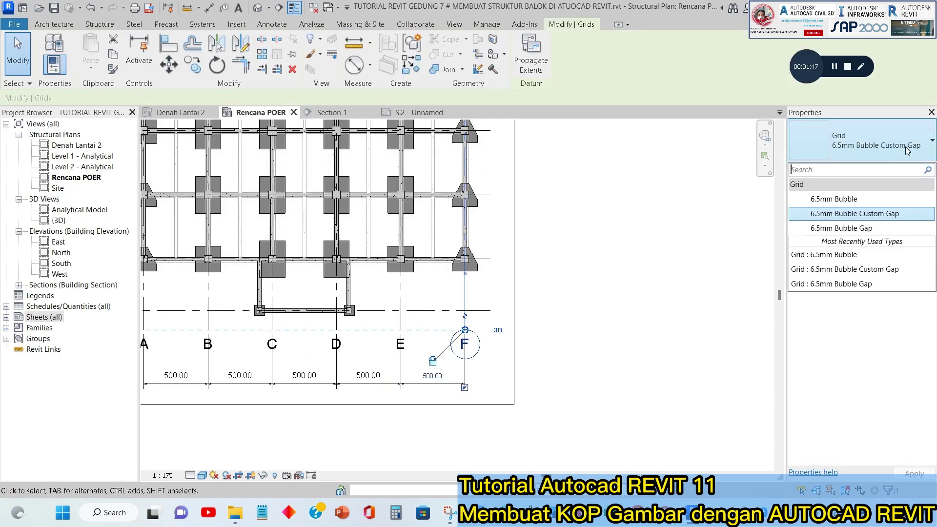
left_click(906, 147)
left_click(911, 170)
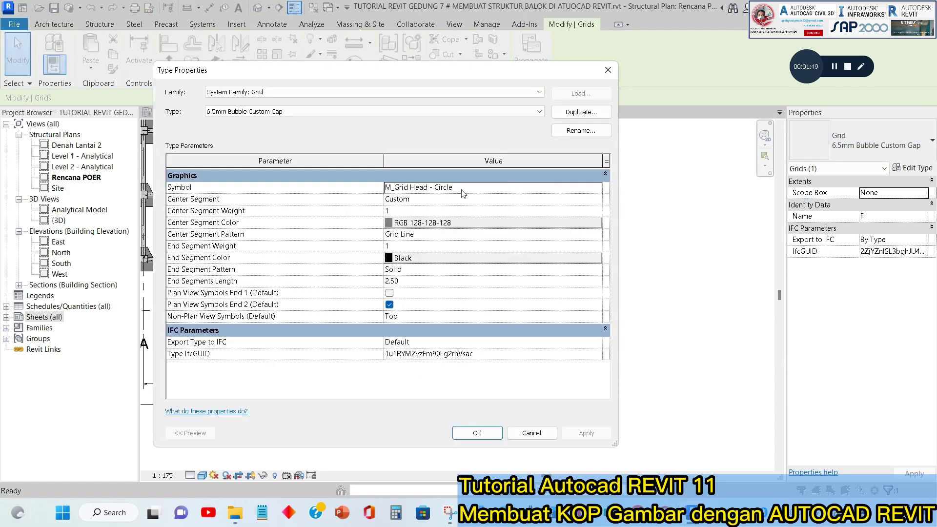
left_click(590, 189)
left_click(598, 188)
left_click(469, 222)
left_click(477, 433)
left_click(644, 352)
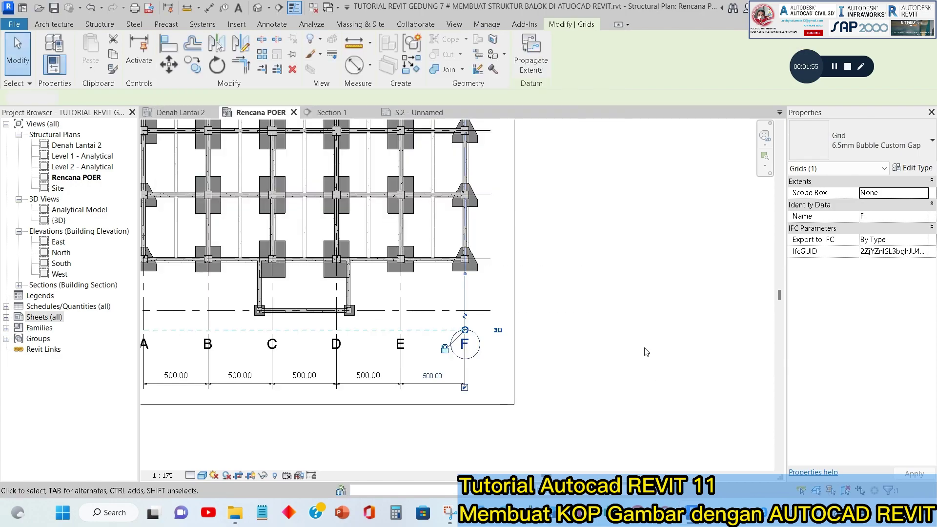
scroll(626, 345, "down", 3)
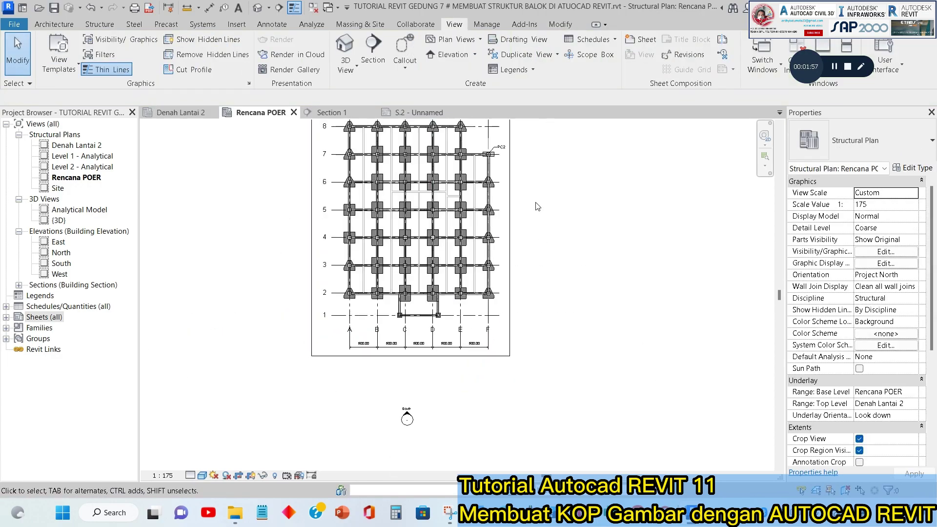
- Hide the crop region and the South elevation marker in the Rencana POER plan
left_click(250, 476)
middle_click_drag(538, 384, 508, 468)
scroll(432, 376, "down", 2)
scroll(408, 460, "up", 1)
middle_click_drag(410, 464, 425, 367)
scroll(410, 364, "up", 3)
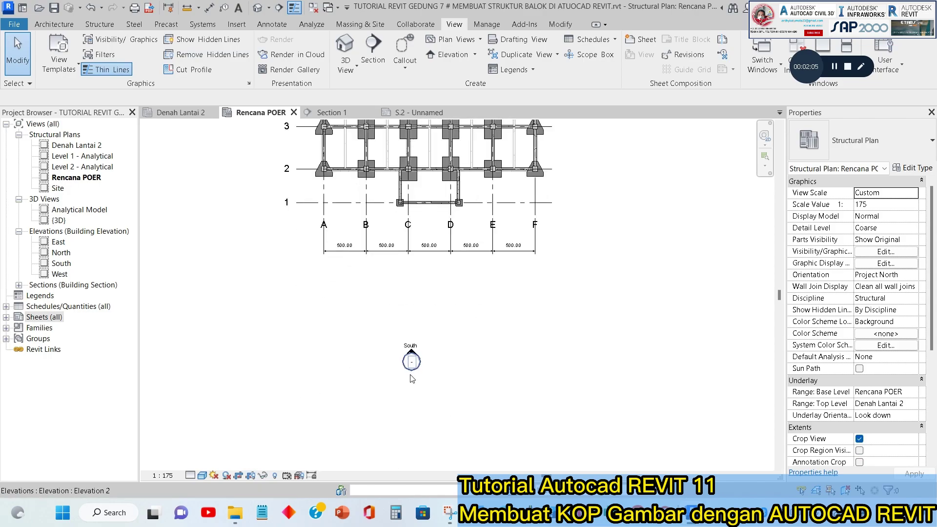
left_click_drag(359, 306, 459, 404)
right_click(417, 365)
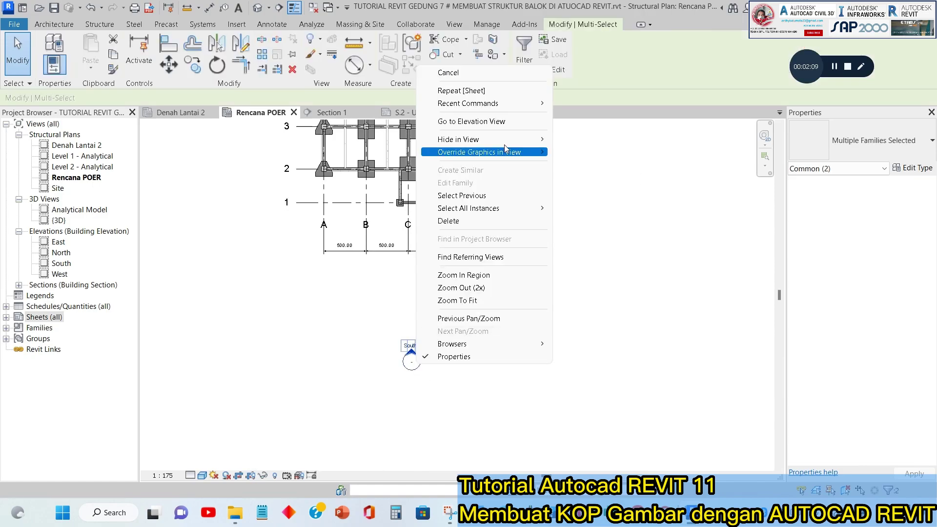
mouse_move(507, 140)
left_click(576, 140)
scroll(582, 265, "down", 2)
middle_click_drag(583, 266, 524, 448)
scroll(543, 304, "up", 1)
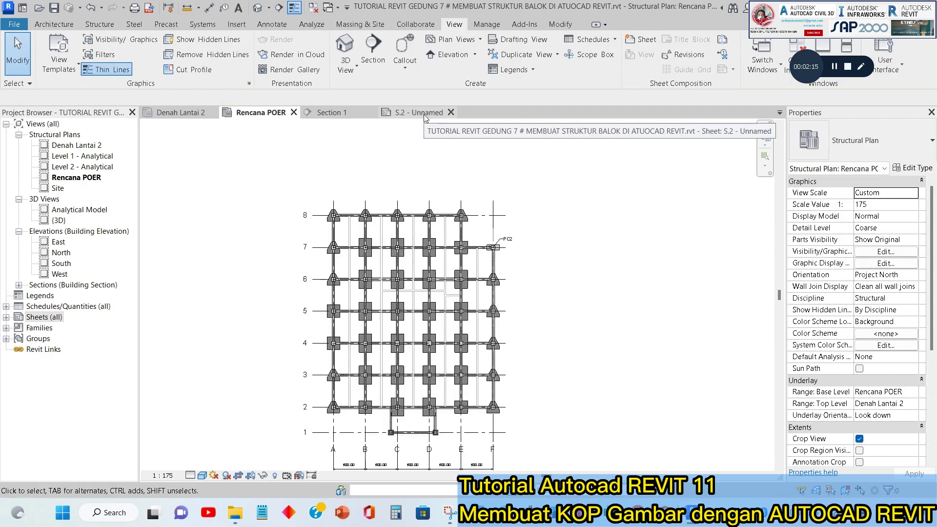
- Place the Rencana POER structural plan on sheet S.2, centred in the drawing area beside the title block
left_click(426, 113)
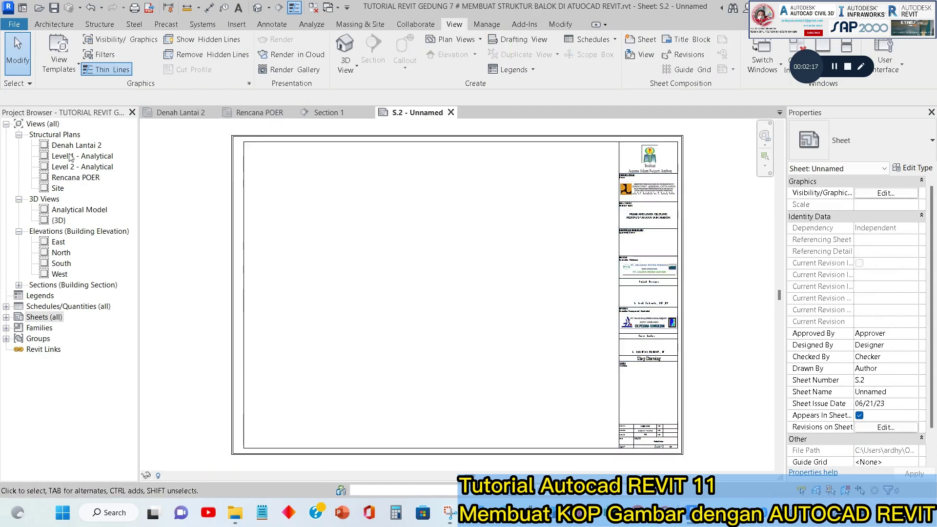
left_click(75, 178)
left_click_drag(74, 184, 459, 317)
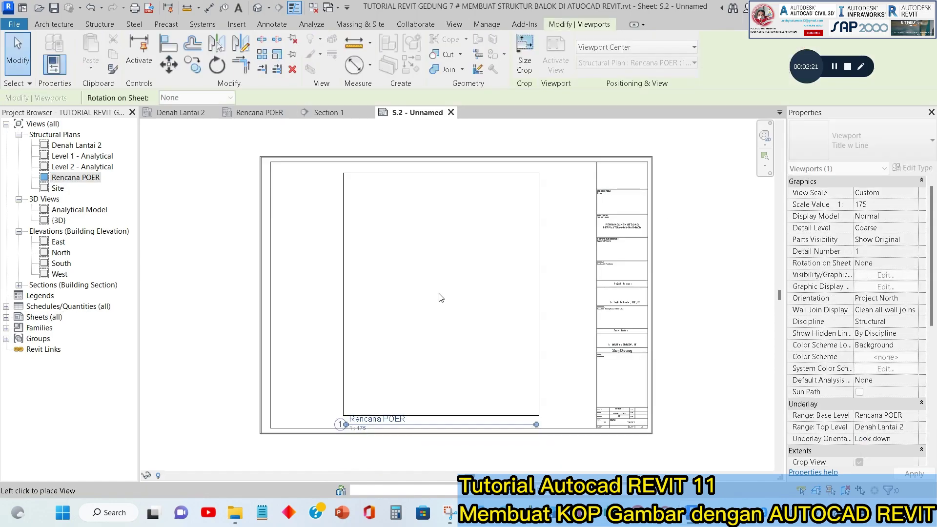
left_click(442, 295)
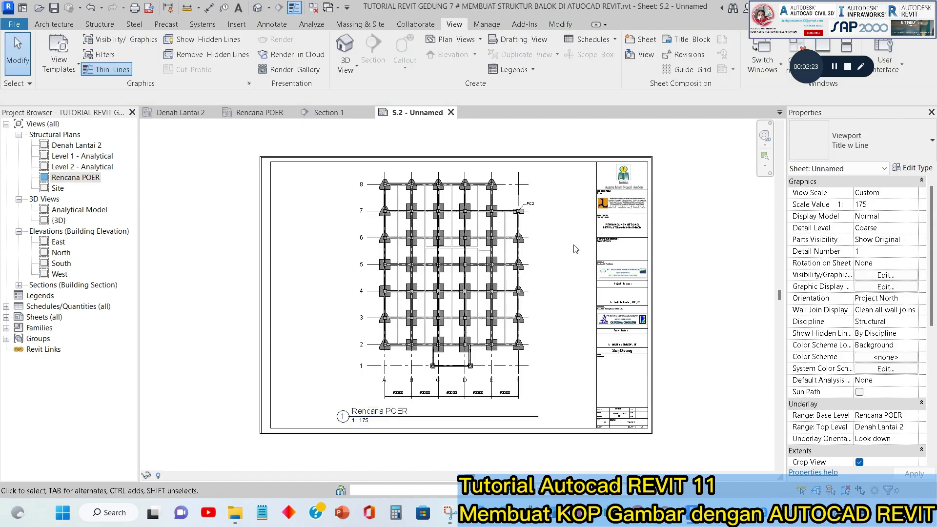
- Move the Rencana POER viewport title to the sheet's lower right corner, just beside the title block
scroll(371, 420, "up", 1)
left_click(372, 419)
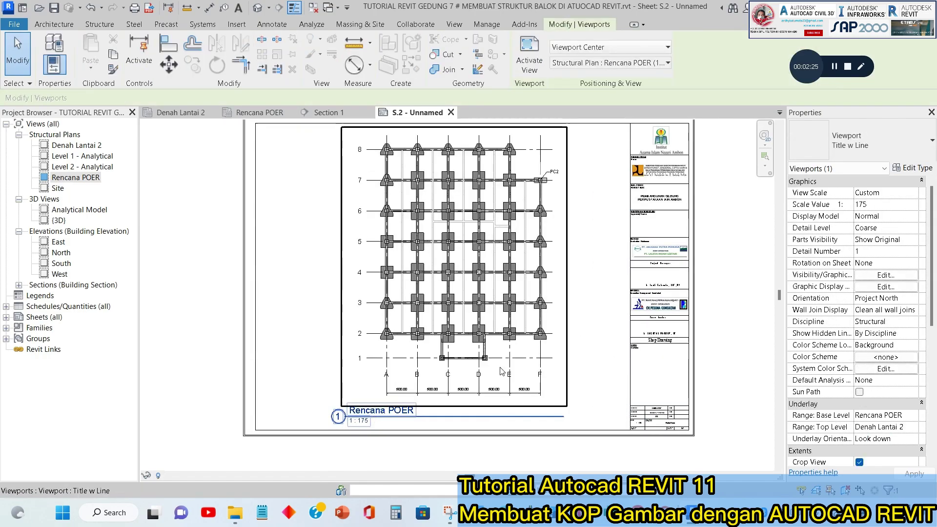
scroll(549, 423, "up", 2)
left_click_drag(366, 407, 346, 407)
key("Escape")
left_click(262, 407)
left_click_drag(262, 407, 580, 407)
left_click(607, 337)
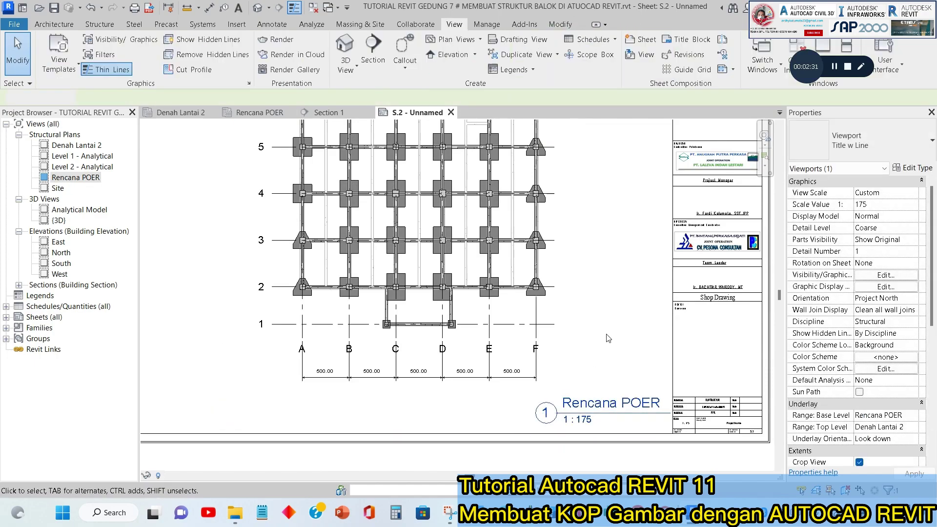
- Examine the scale, drawing name and sheet number fields in the title block of sheet S.2
scroll(493, 337, "down", 2)
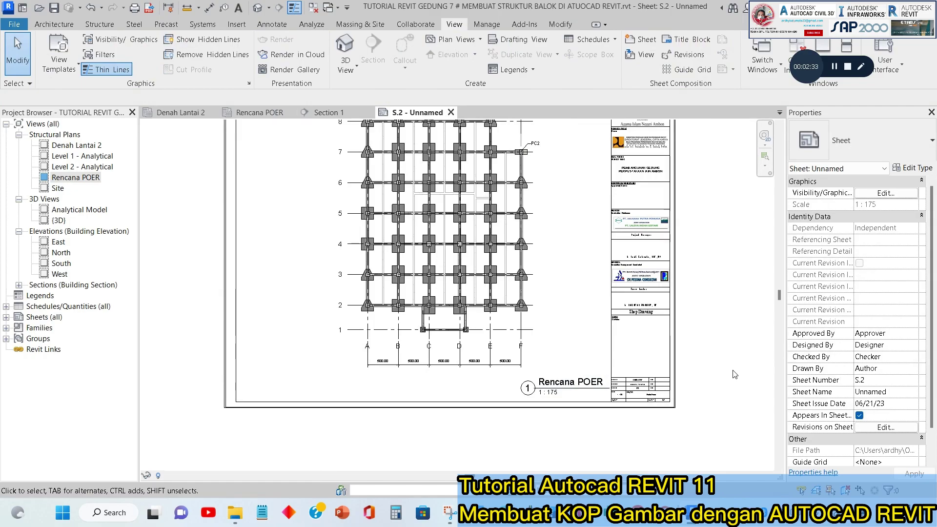
scroll(629, 393, "up", 5)
scroll(591, 383, "up", 4)
scroll(663, 362, "down", 3)
middle_click_drag(727, 372, 471, 335)
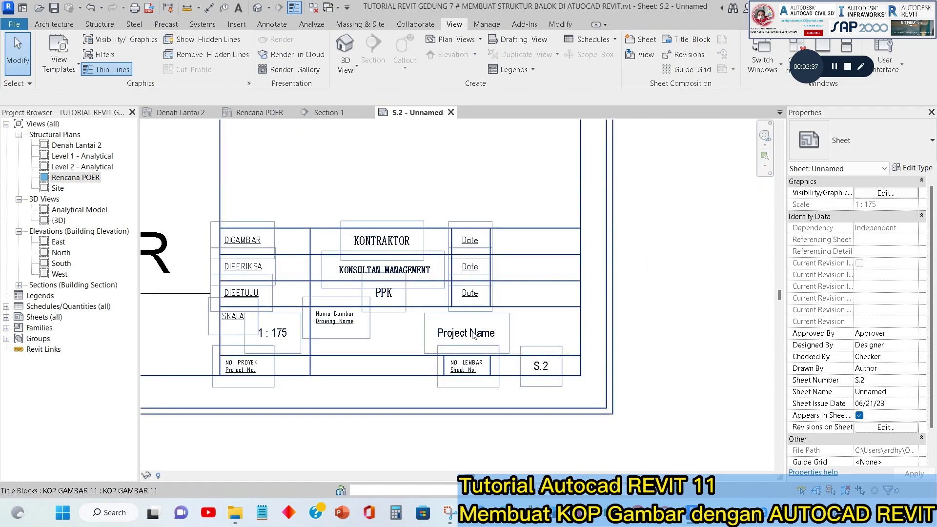
scroll(463, 340, "down", 5)
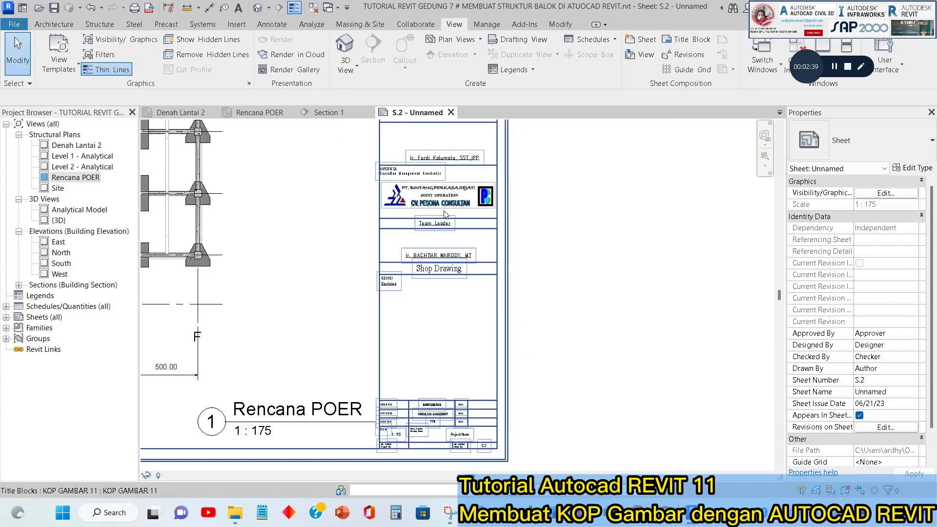
scroll(440, 419, "up", 5)
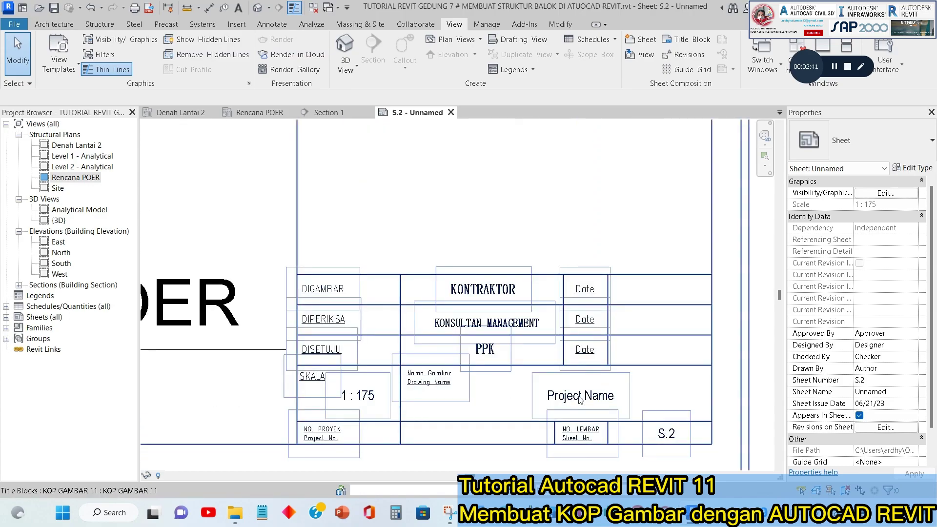
- Renumber sheet S.2 as STR - 01 and name it Rencana POER
left_click(44, 317)
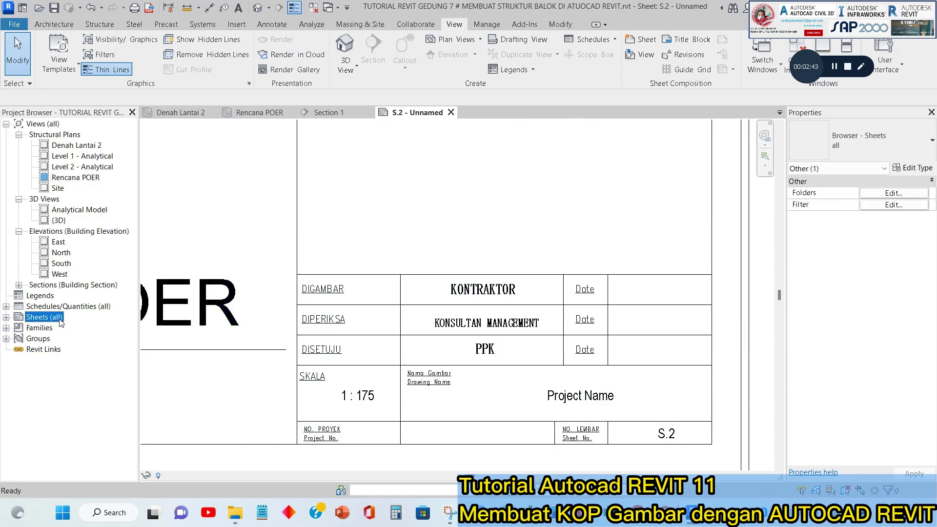
left_click(6, 317)
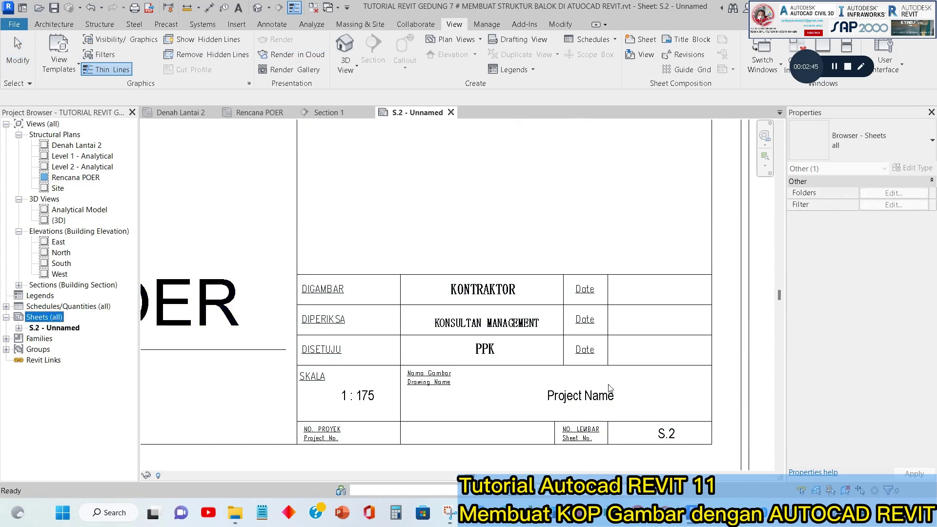
scroll(646, 372, "down", 2)
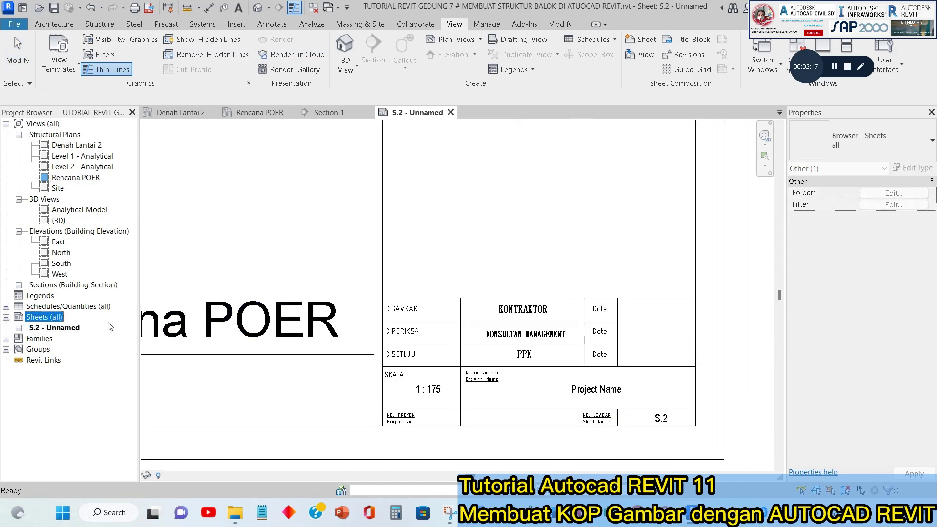
left_click(55, 327)
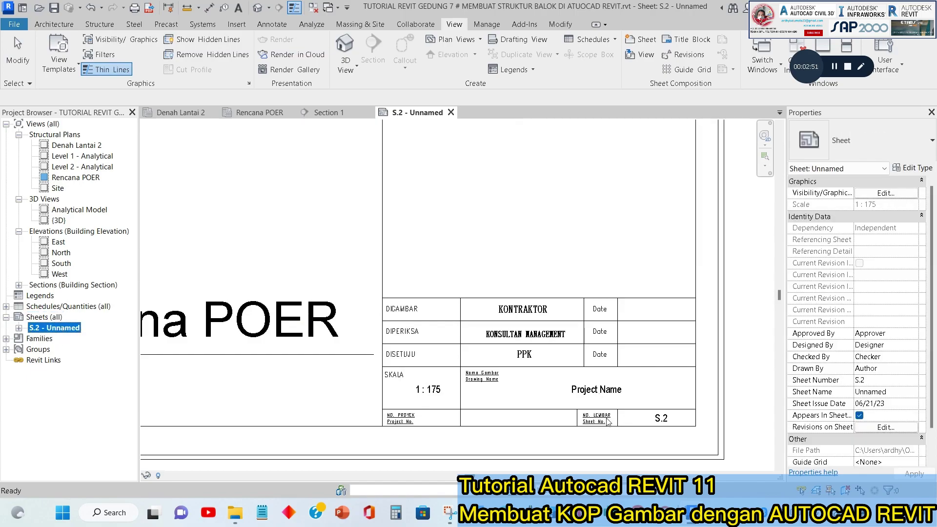
right_click(62, 333)
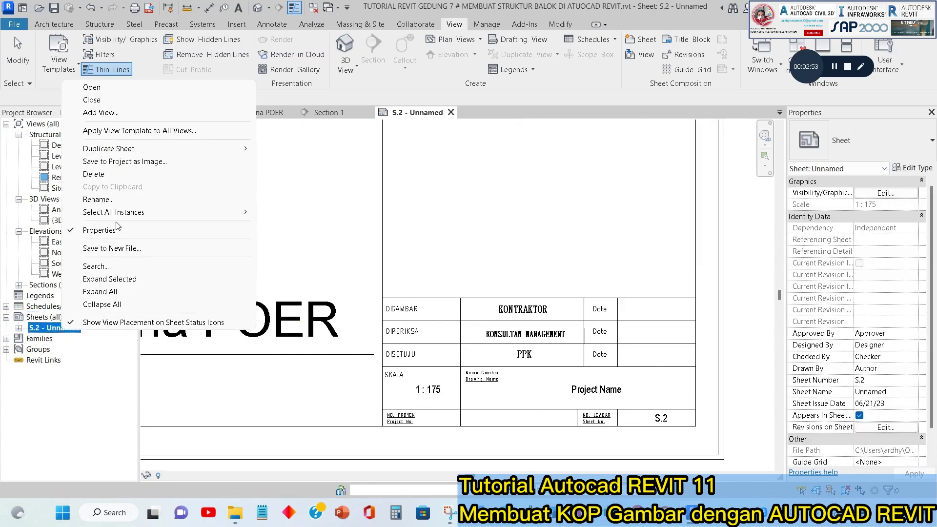
left_click(116, 203)
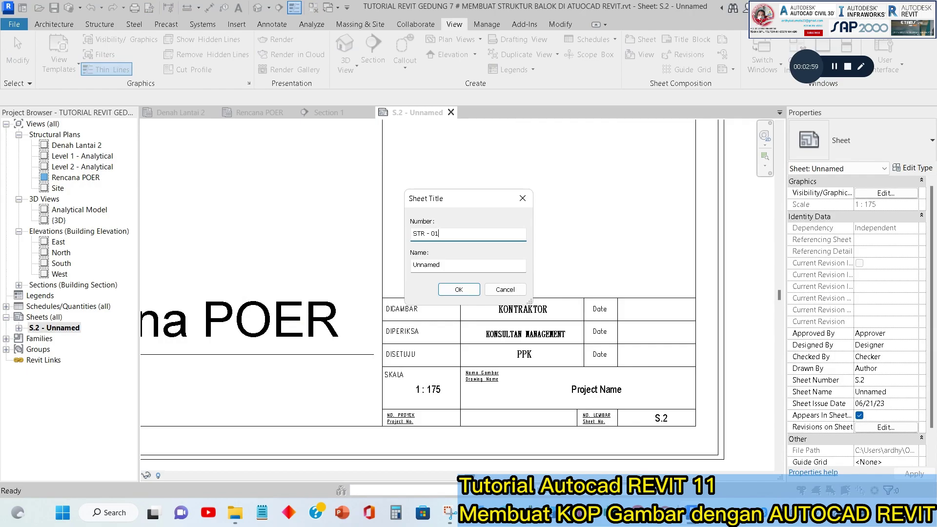
type("STR - 01")
key("Tab")
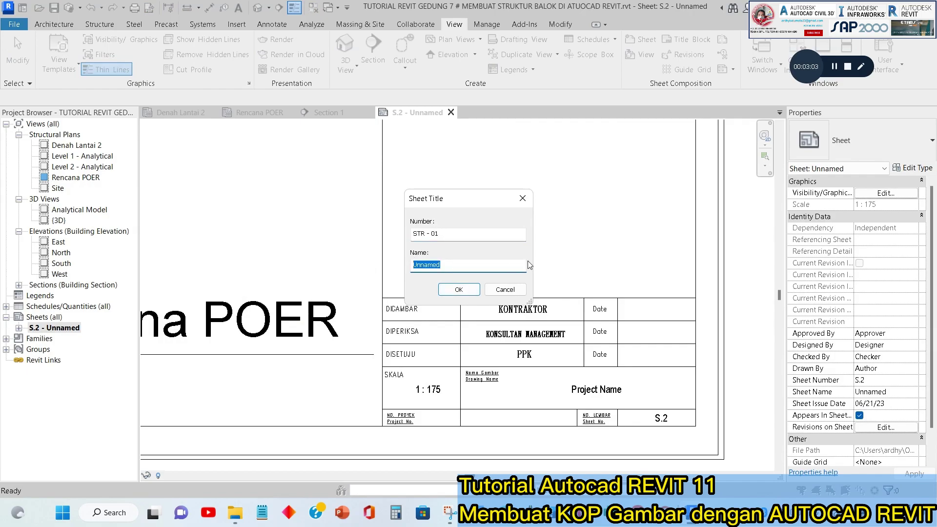
type("Rencana POER")
left_click(466, 291)
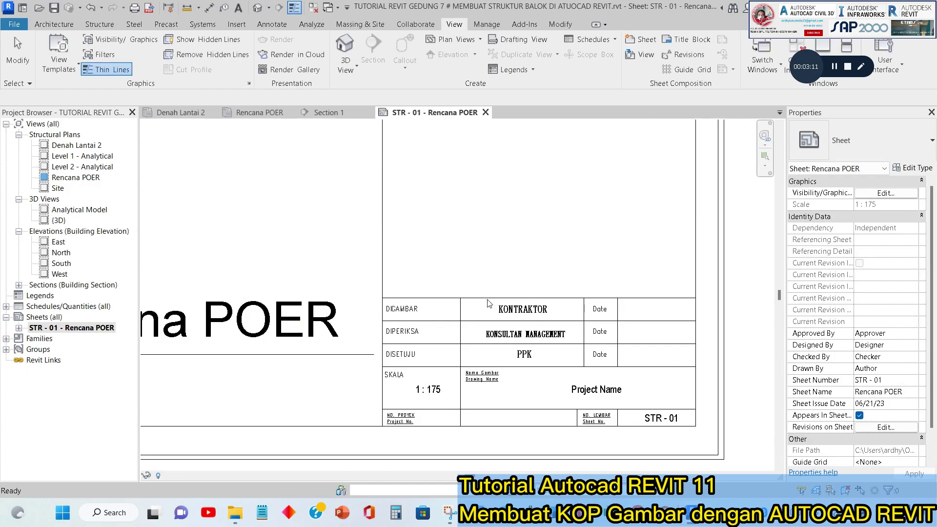
- Check the sheet number and drawing name fields in the title block of sheet STR - 01
scroll(610, 247, "down", 1)
scroll(532, 308, "down", 1)
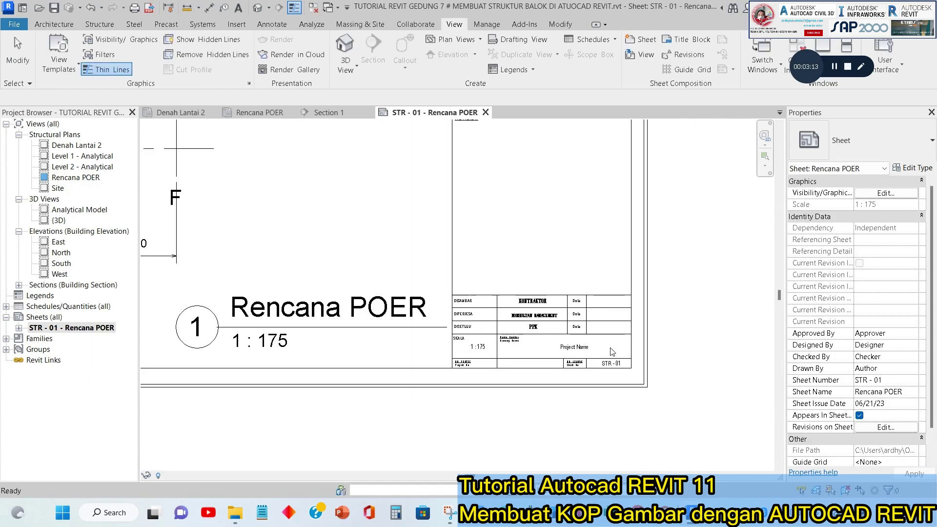
scroll(614, 353, "up", 2)
scroll(616, 383, "up", 1)
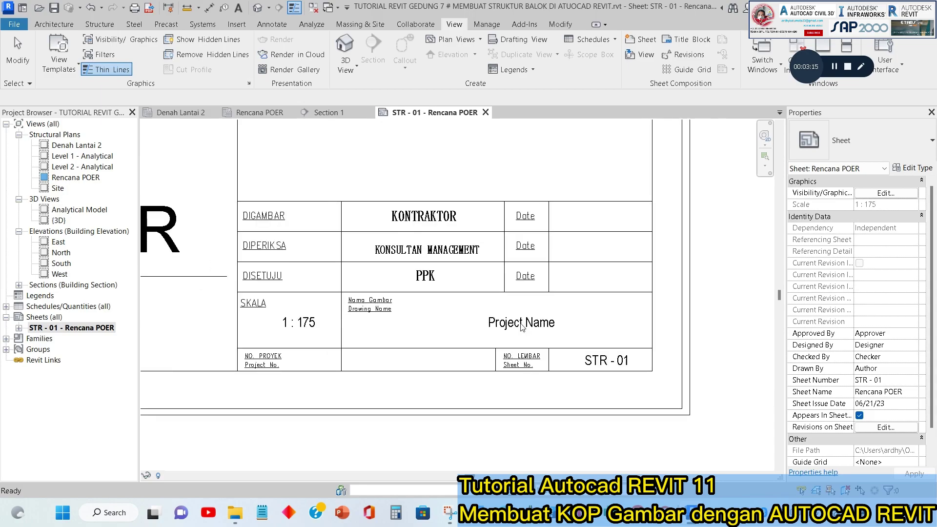
scroll(523, 326, "down", 3)
scroll(489, 366, "down", 1)
scroll(412, 408, "up", 1)
scroll(413, 408, "up", 2)
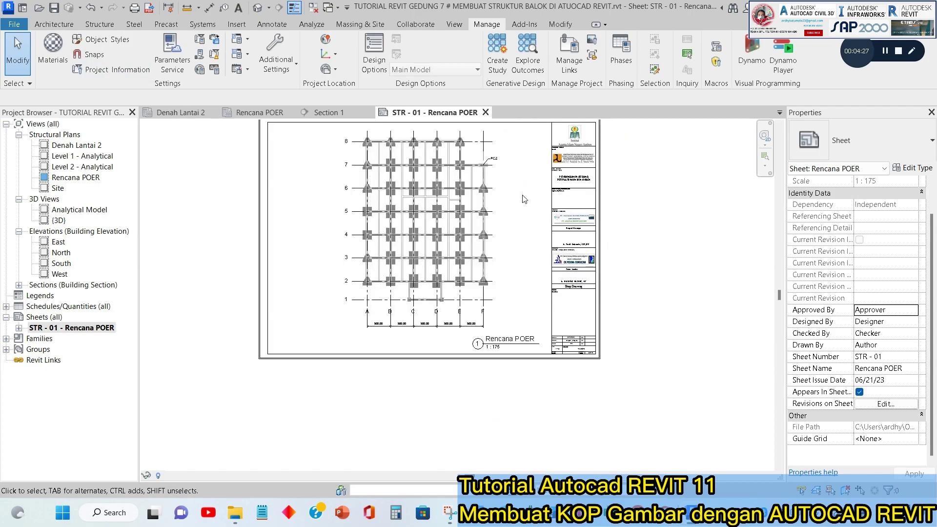
- Set the Project Name in the Project Information to Perpustakaan IAIN and check it in the title block
left_click(118, 72)
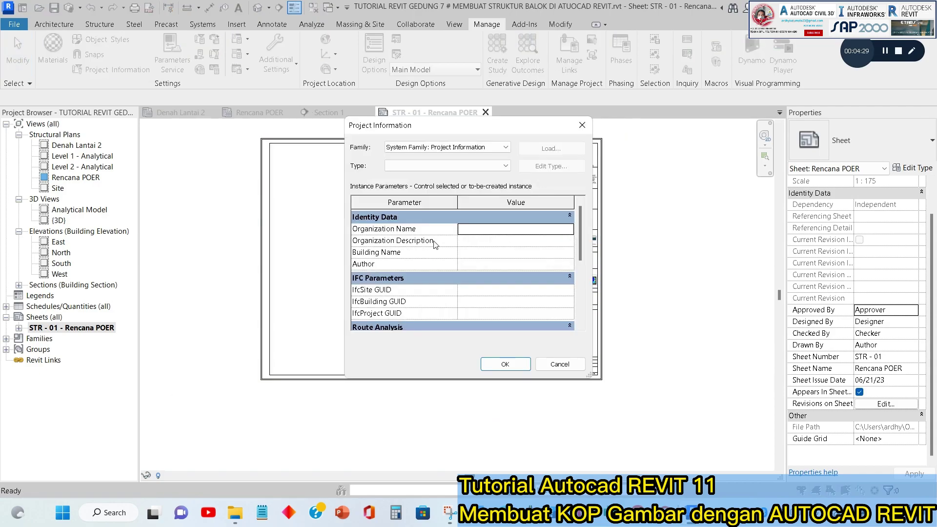
scroll(480, 261, "down", 3)
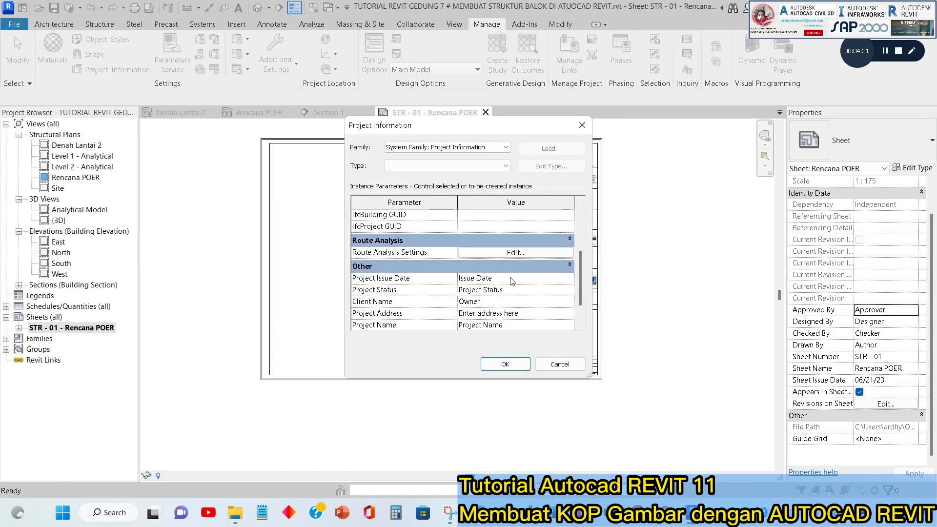
left_click(494, 327)
scroll(516, 325, "down", 2)
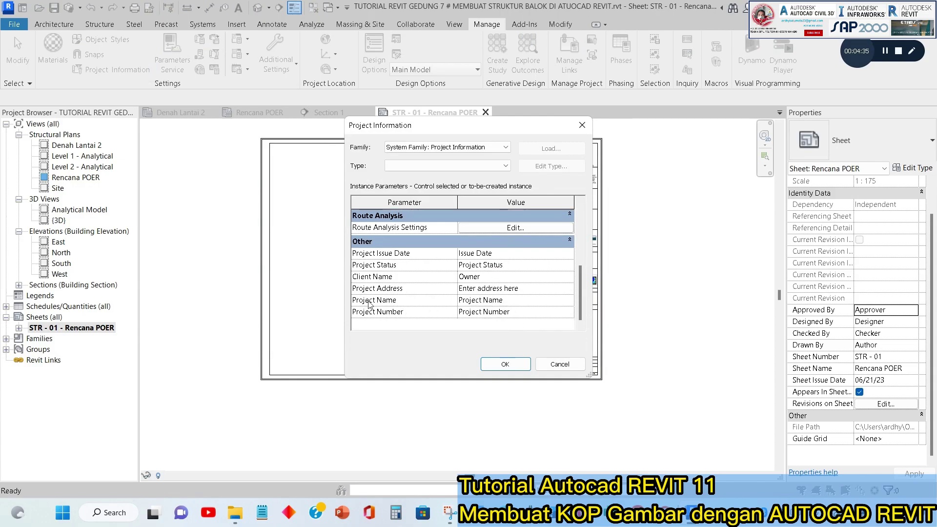
left_click_drag(522, 302, 461, 311)
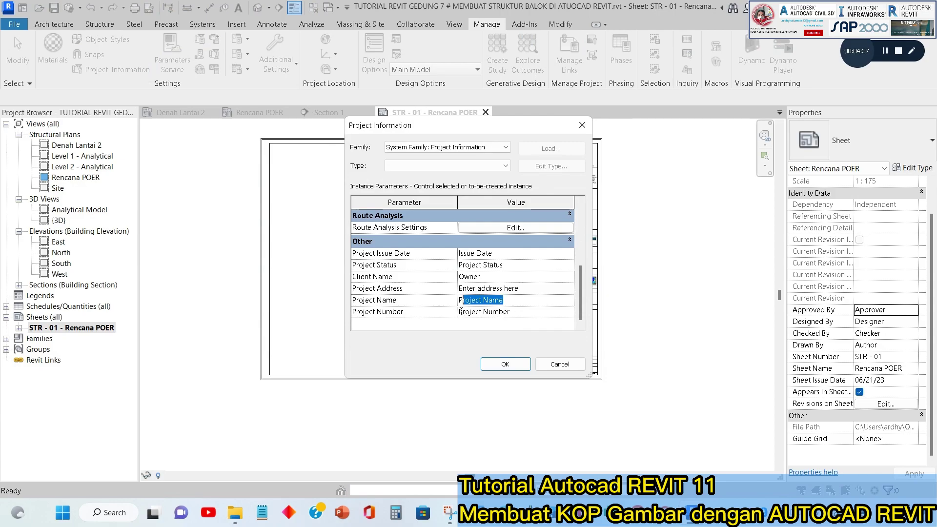
type("Perpustakaan IAIN")
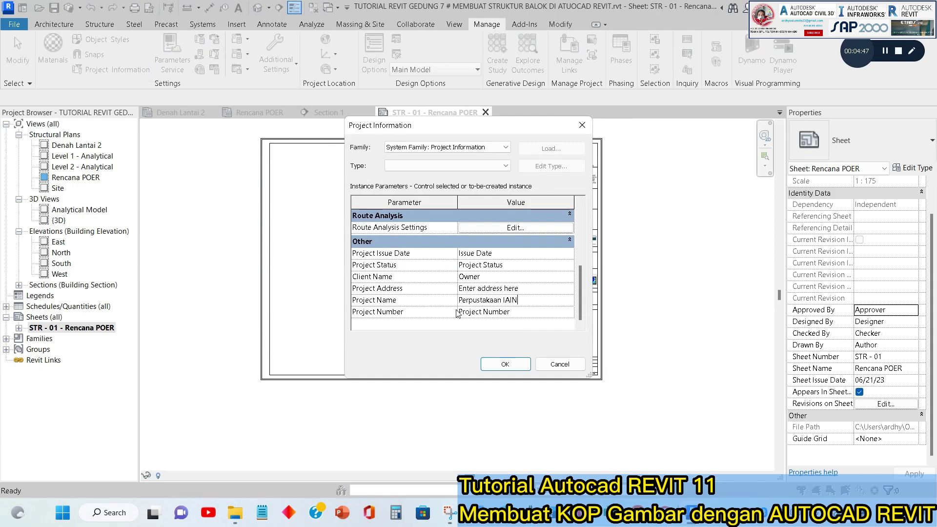
left_click(505, 363)
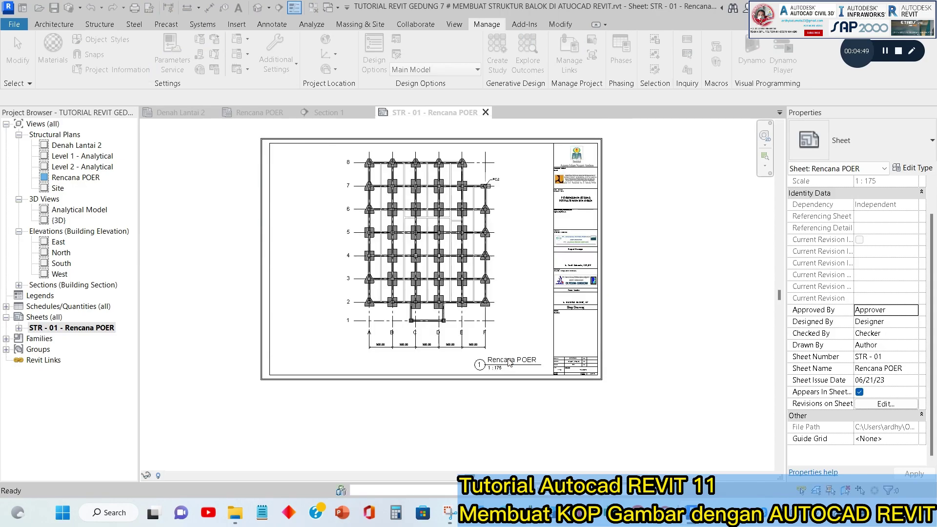
scroll(561, 381, "up", 4)
scroll(559, 342, "up", 5)
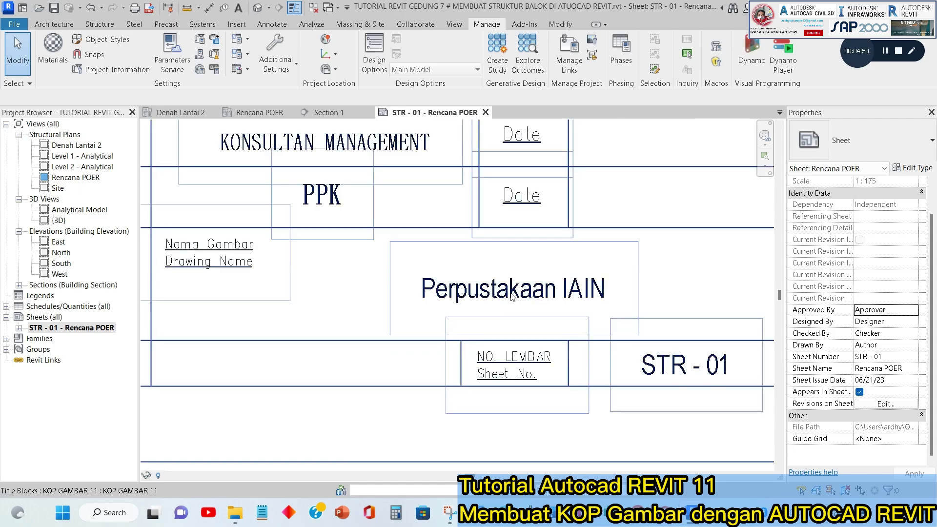
scroll(517, 315, "down", 3)
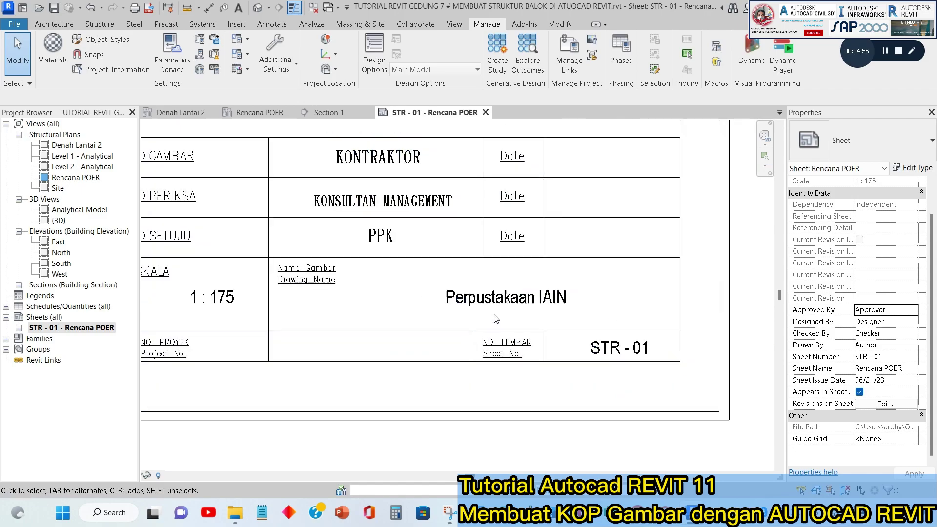
- Review the whole STR - 01 sheet, including the foundation plan, its view title and the title block entries
scroll(506, 324, "down", 6)
middle_click_drag(539, 259, 533, 385)
scroll(507, 235, "up", 2)
middle_click_drag(507, 234, 505, 391)
middle_click_drag(506, 297, 492, 434)
scroll(473, 387, "up", 3)
scroll(511, 396, "down", 1)
middle_click_drag(512, 396, 522, 174)
scroll(537, 291, "down", 1)
middle_click_drag(491, 385, 493, 323)
scroll(500, 420, "up", 2)
middle_click_drag(503, 428, 530, 197)
middle_click_drag(618, 420, 590, 272)
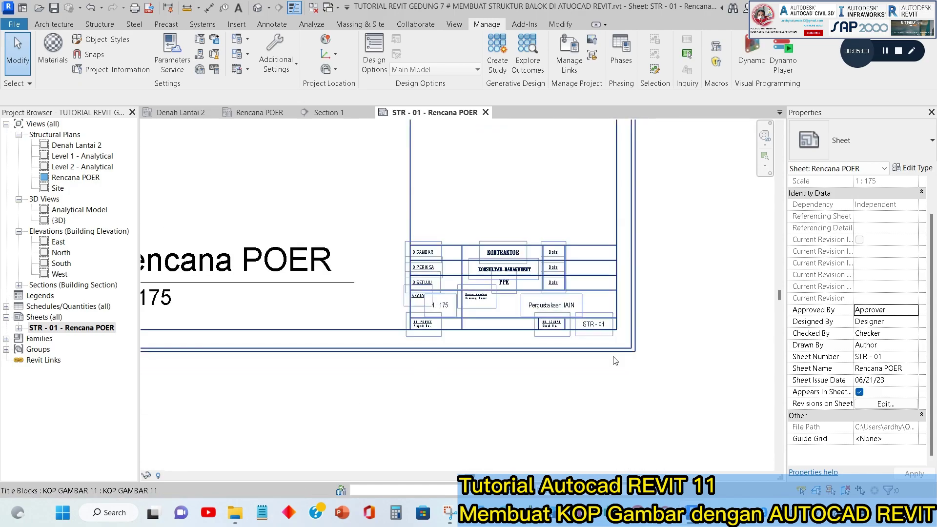
scroll(602, 333, "up", 3)
scroll(595, 361, "down", 3)
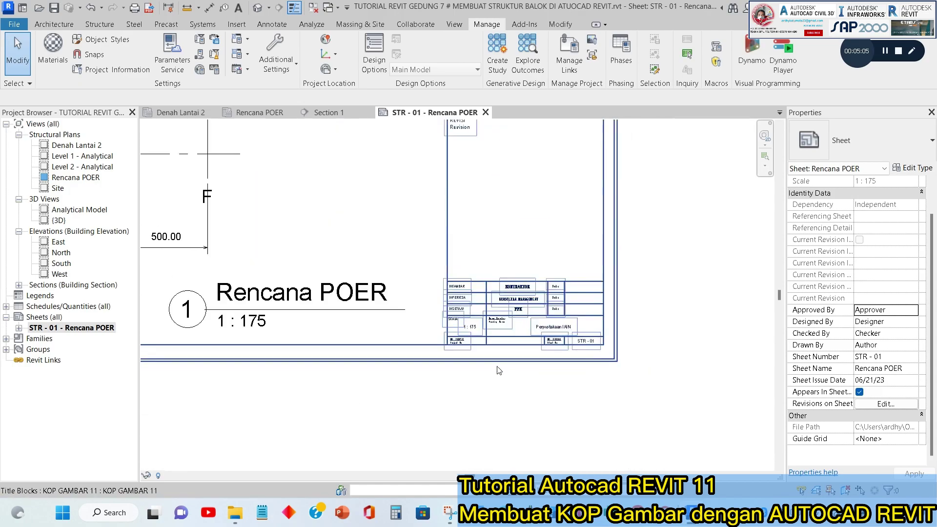
scroll(499, 371, "down", 5)
scroll(439, 316, "down", 3)
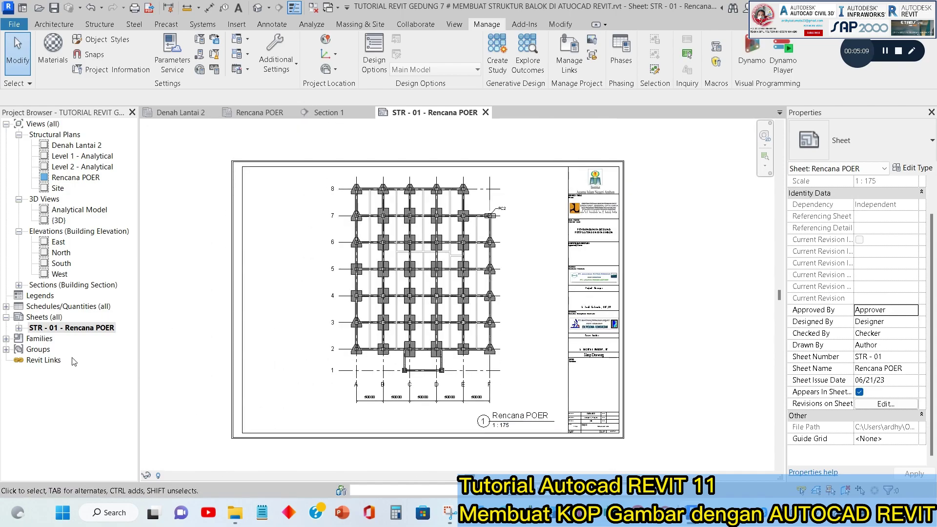
- Duplicate sheet STR - 01 with its sheet detailing and rename the copy STR - 02 as Denah Lantai 2
right_click(72, 329)
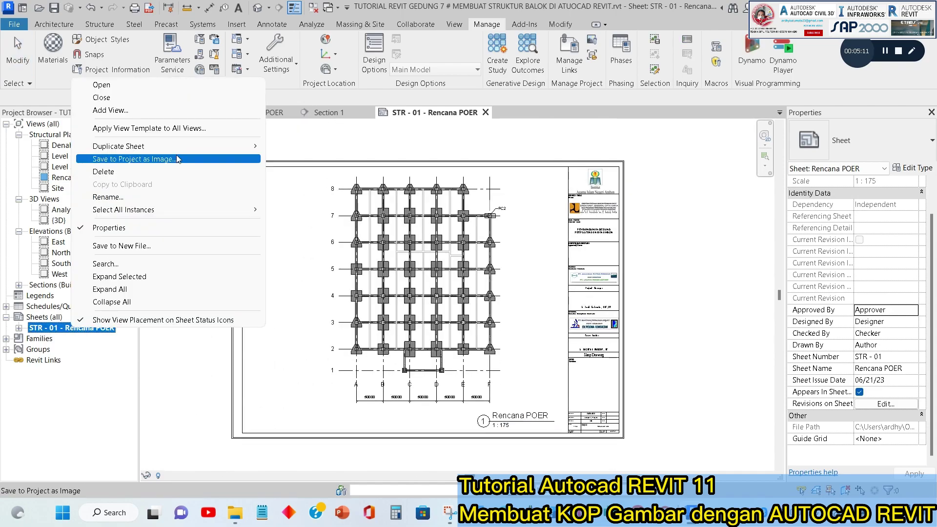
mouse_move(210, 146)
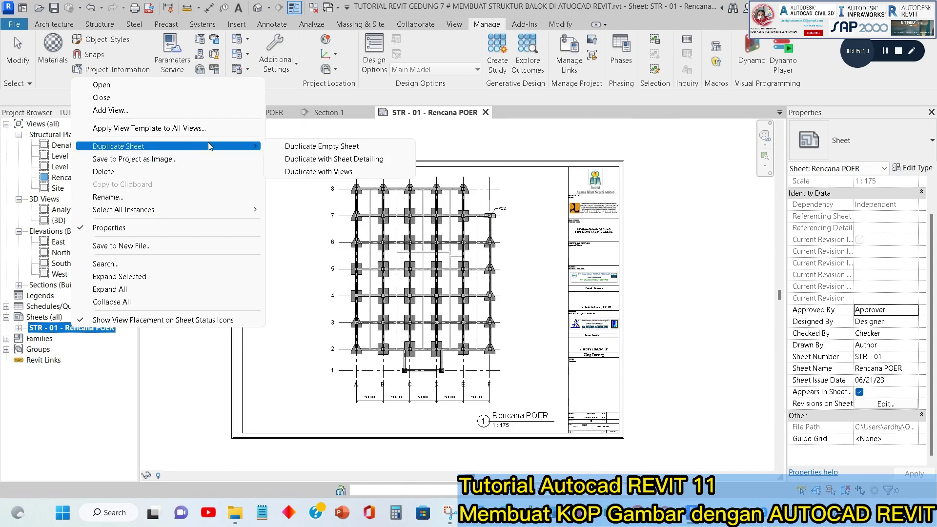
left_click(310, 160)
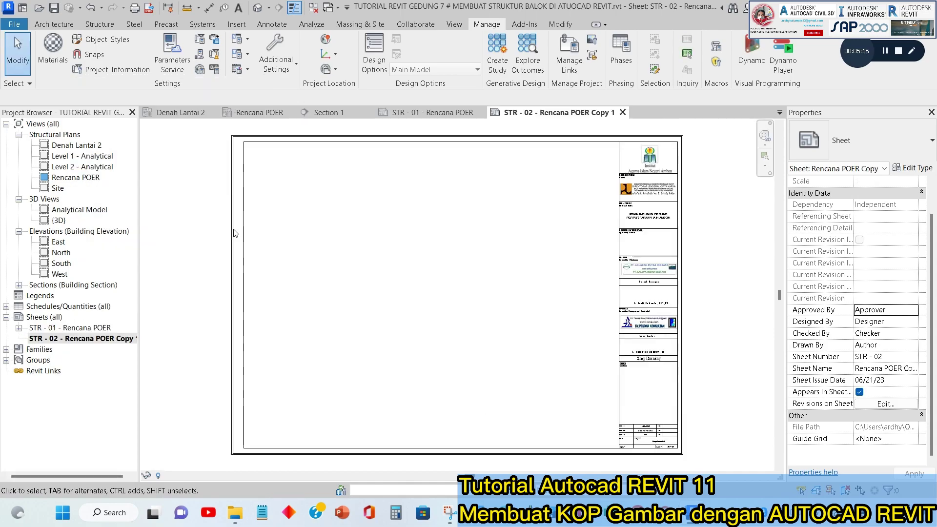
left_click(91, 338)
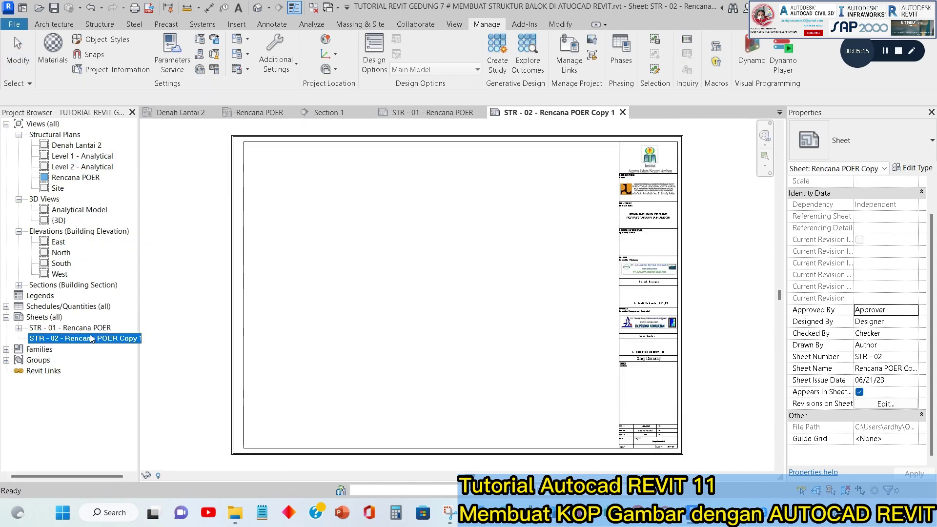
right_click(86, 338)
left_click(150, 218)
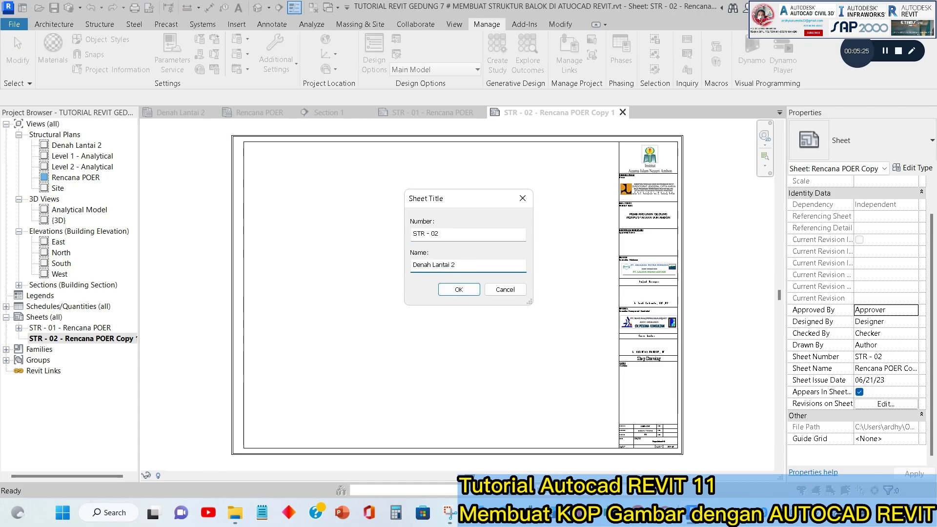
key("Return")
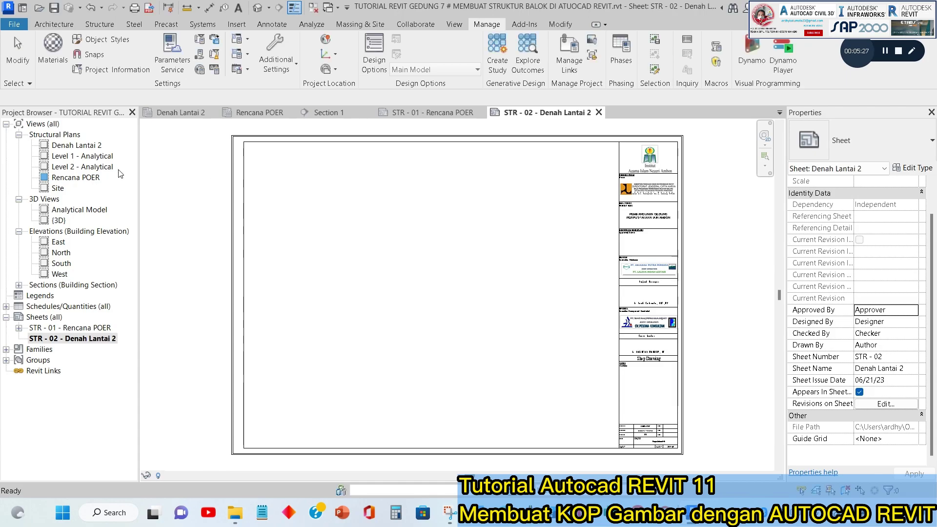
- Place the Denah Lantai 2 structural plan on sheet STR - 02
left_click(87, 149)
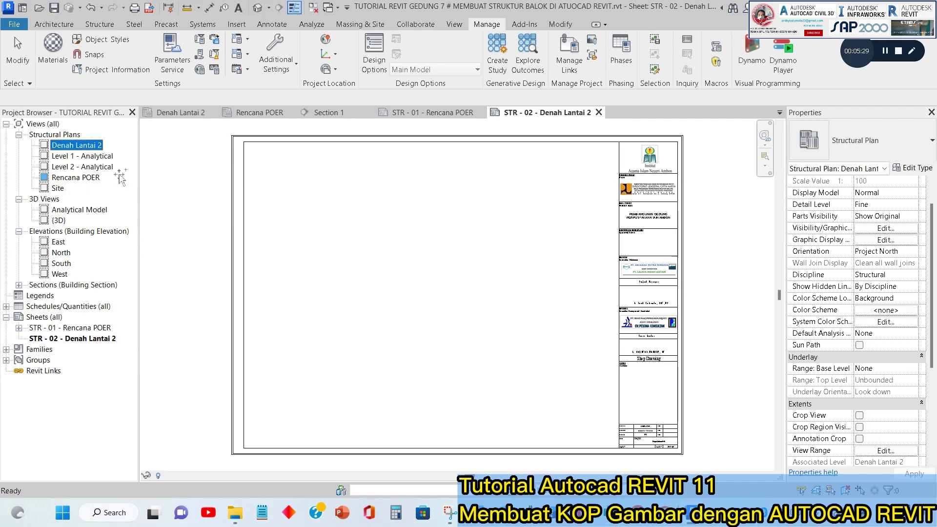
left_click_drag(401, 302, 409, 294)
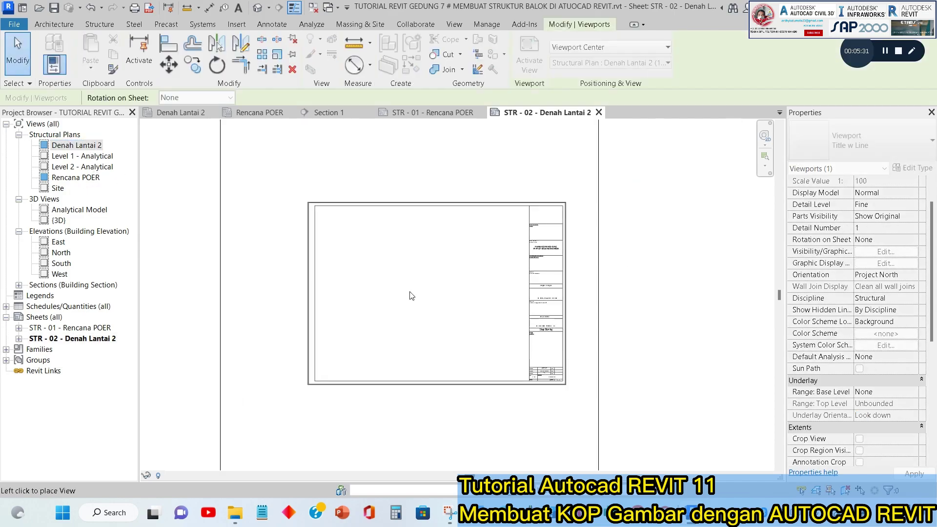
left_click(411, 295)
key("Escape")
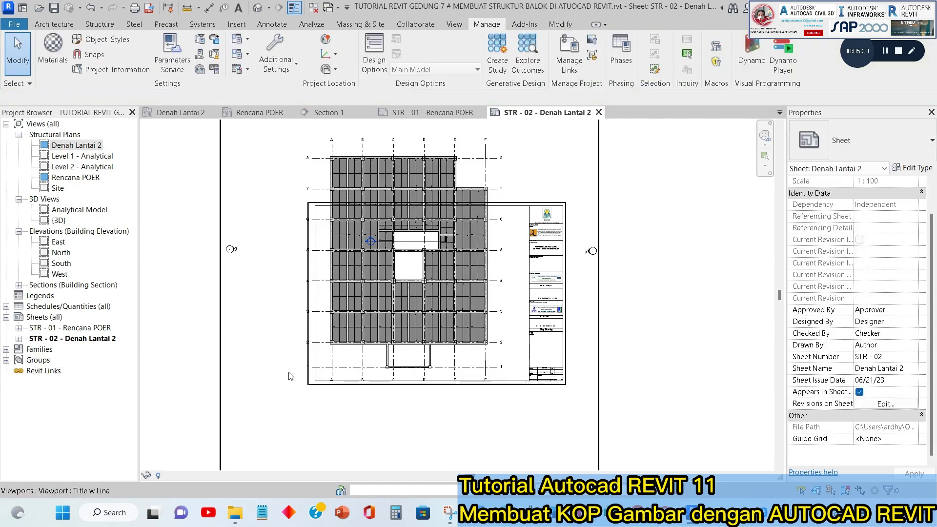
scroll(505, 283, "down", 2)
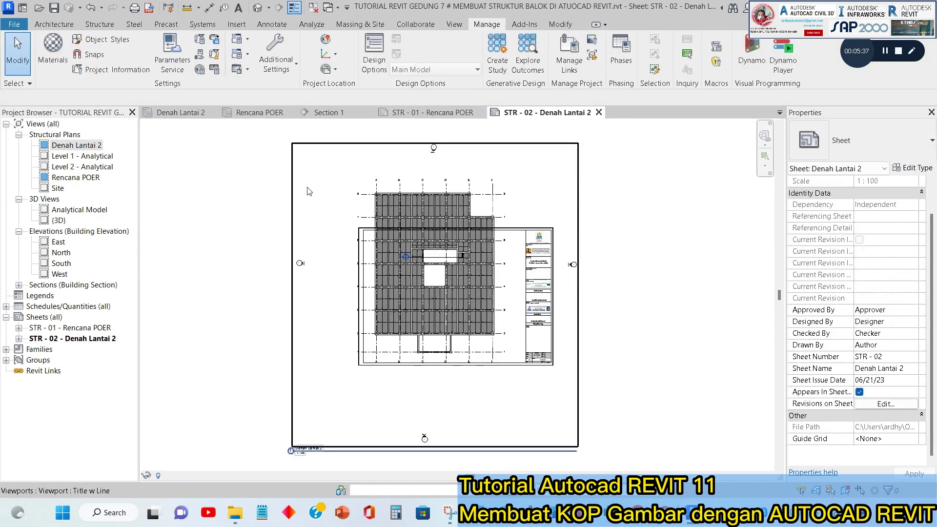
- Set the Denah Lantai 2 structural plan to a custom scale of 1 : 150
left_click(179, 113)
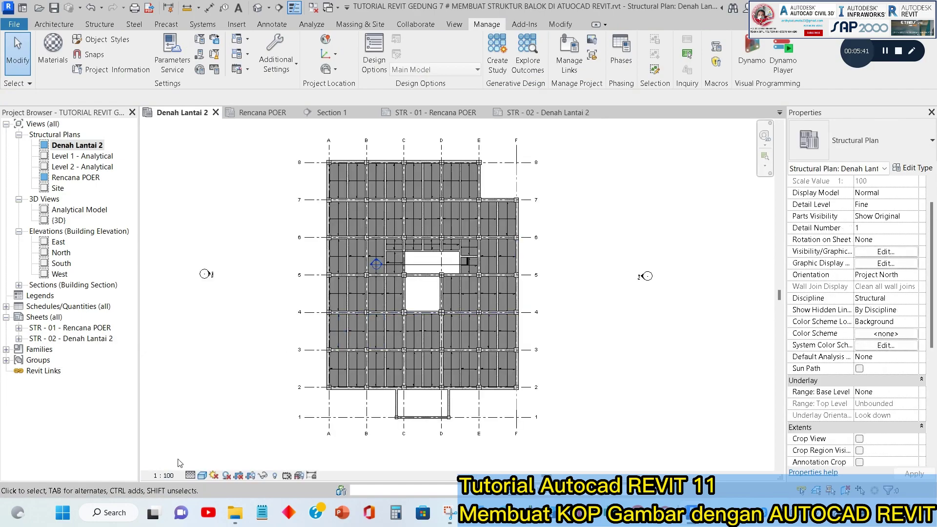
left_click(164, 476)
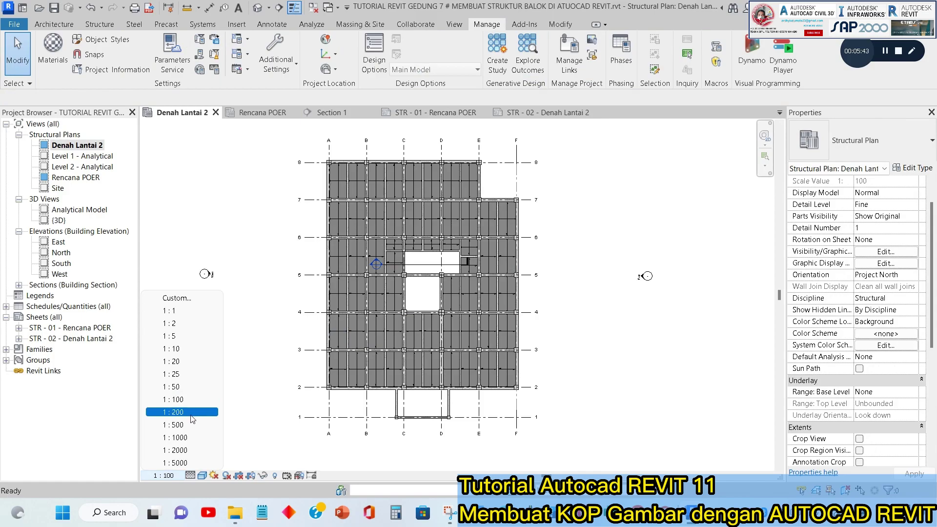
left_click(183, 298)
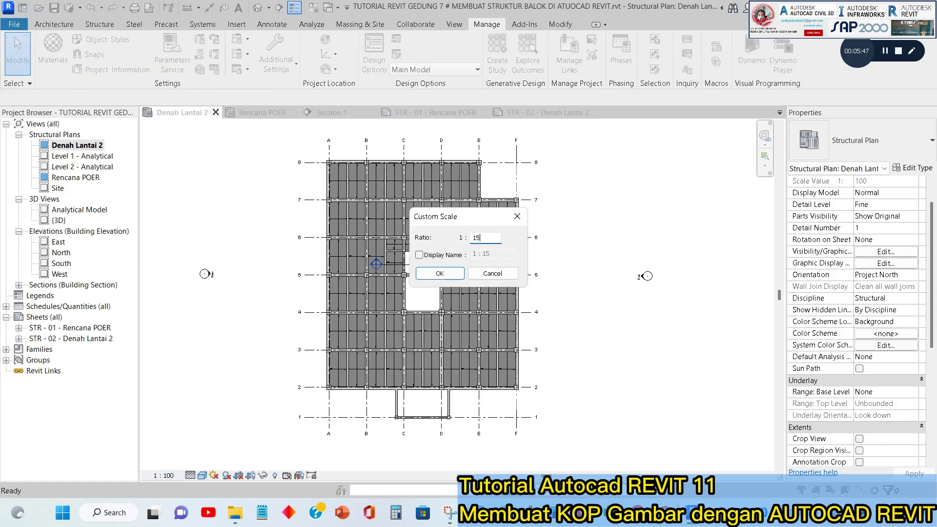
left_click(446, 274)
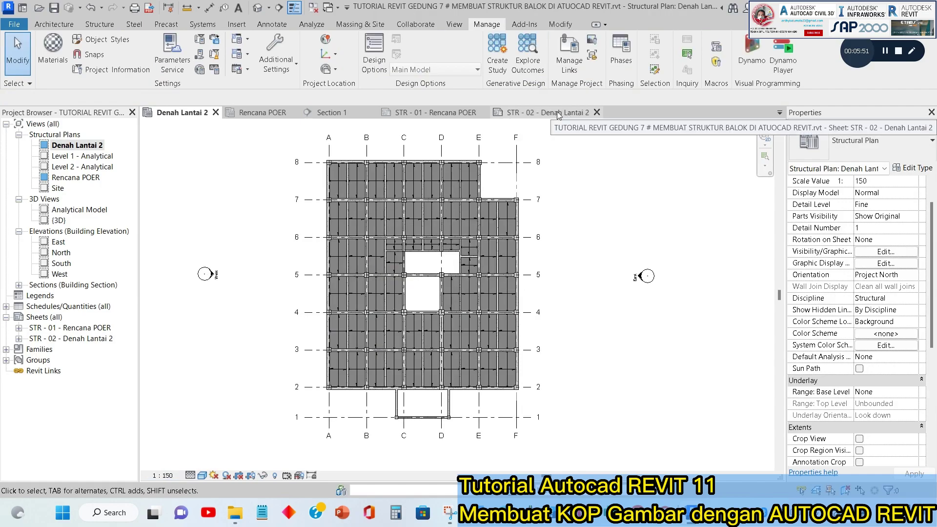
- Move the Denah Lantai 2 viewport on sheet STR - 02 so the floor plan sits inside the drawing frame
left_click(537, 113)
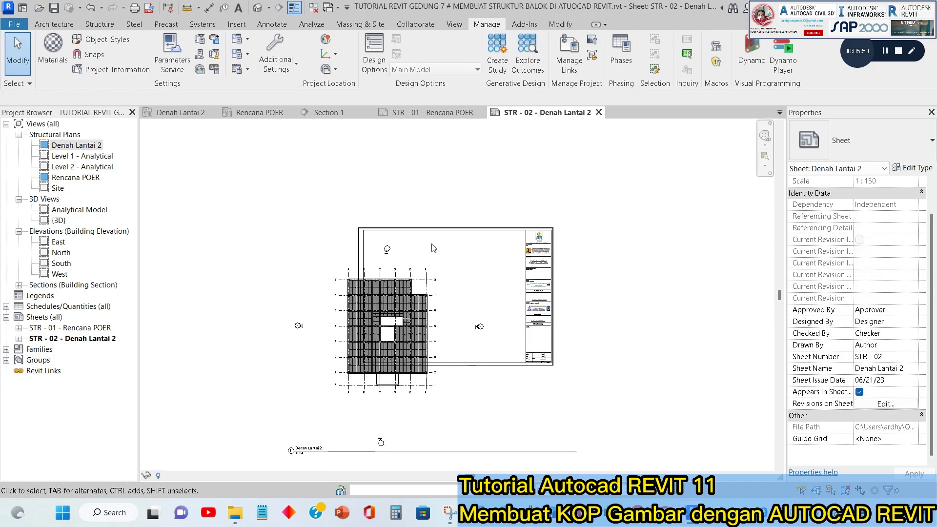
left_click(423, 306)
left_click_drag(423, 306, 491, 274)
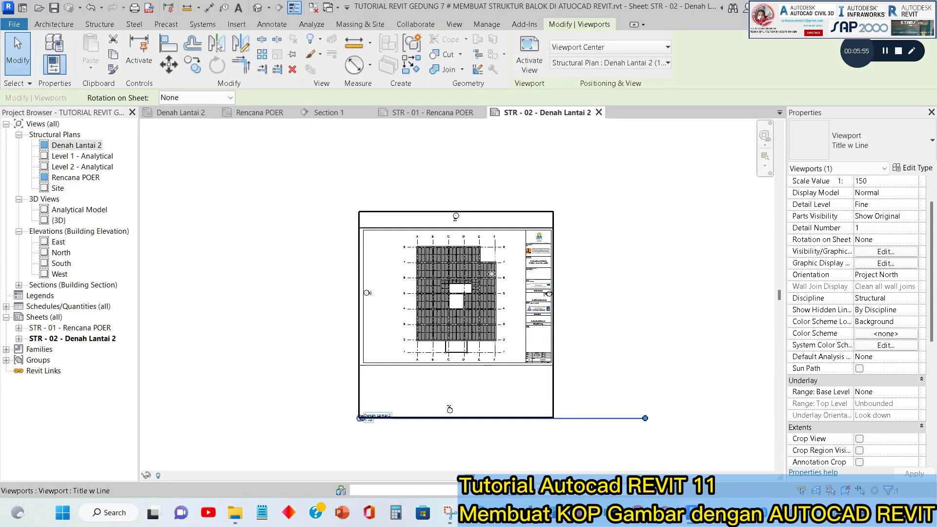
left_click(659, 320)
scroll(512, 366, "up", 2)
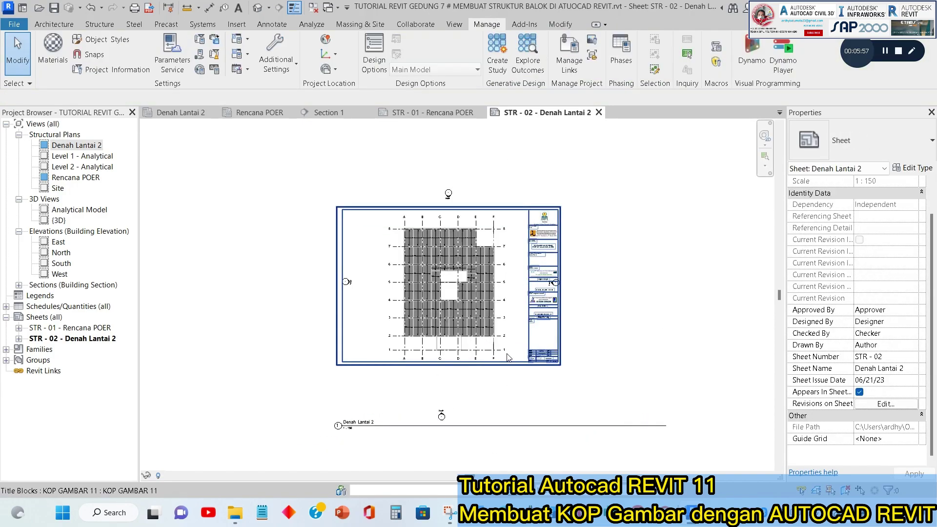
- Move the Denah Lantai 2 view title up into the drawing frame and shift the viewport slightly up and to the left
left_click(386, 439)
left_click_drag(386, 434, 417, 356)
left_click(670, 233)
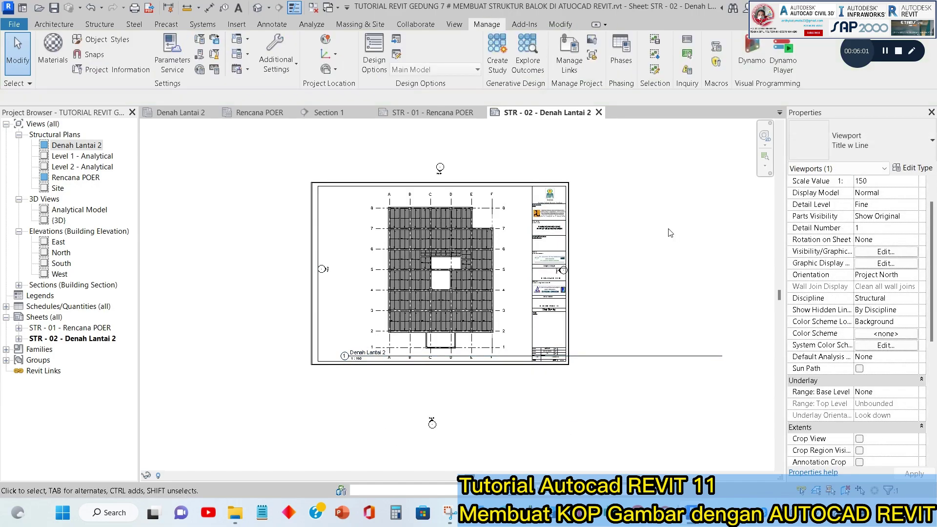
left_click(454, 239)
left_click_drag(447, 226, 438, 216)
key("Escape")
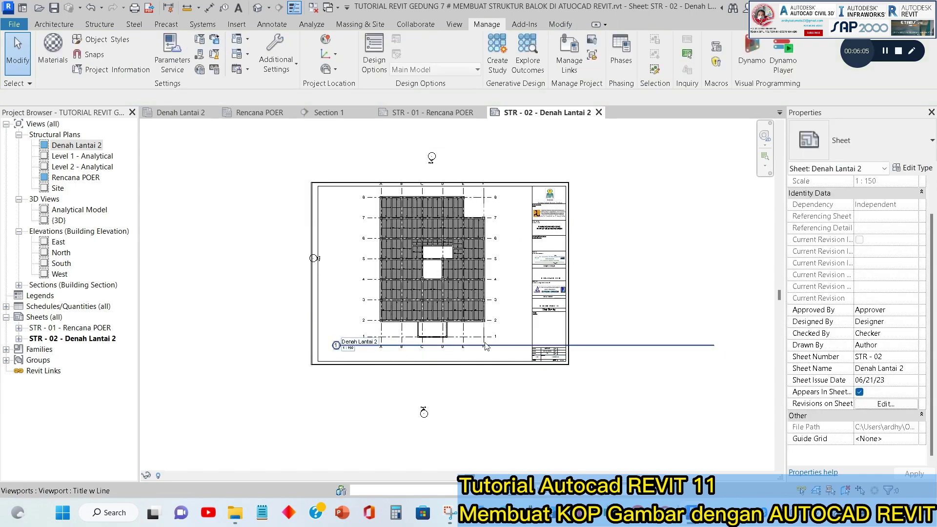
- Shorten the view title line and move the title to the frame's lower right corner beside the title block
left_click(500, 350)
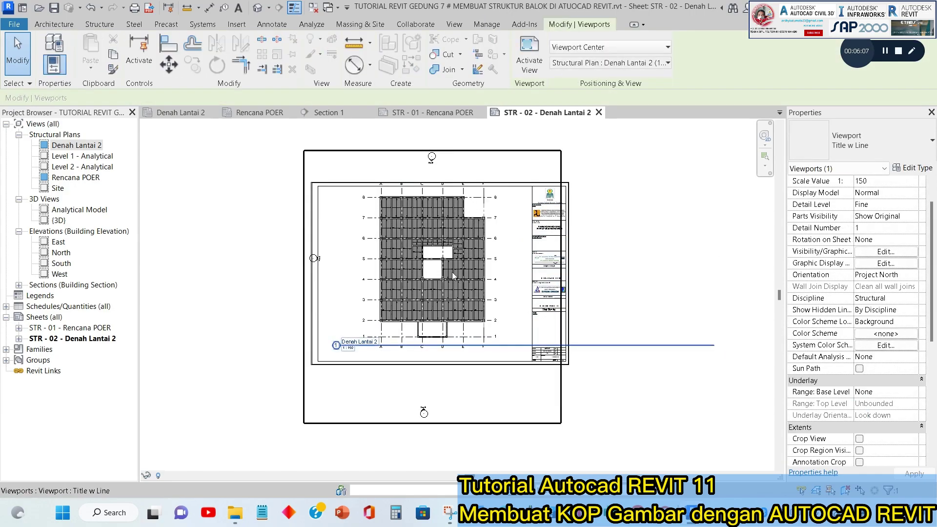
left_click_drag(713, 348, 621, 353)
scroll(352, 352, "up", 2)
left_click(387, 398)
left_click(367, 340)
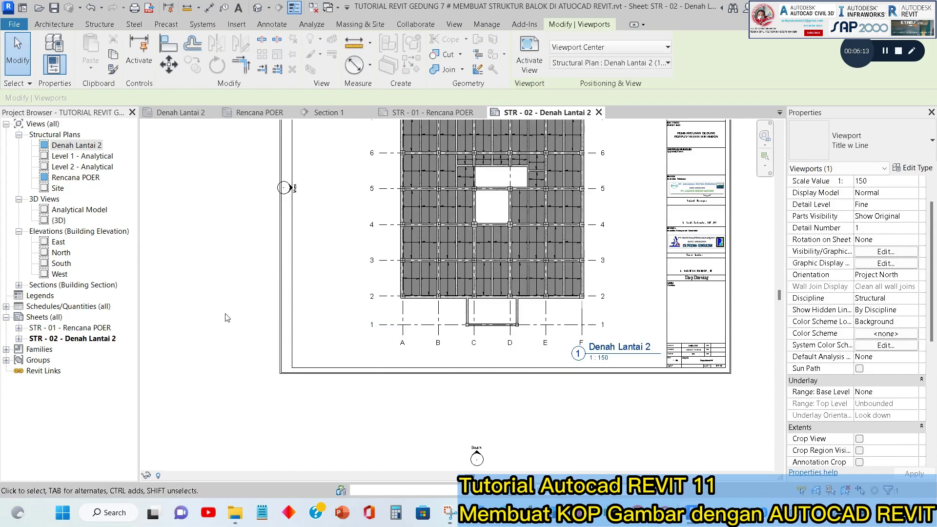
left_click(227, 317)
scroll(265, 332, "down", 1)
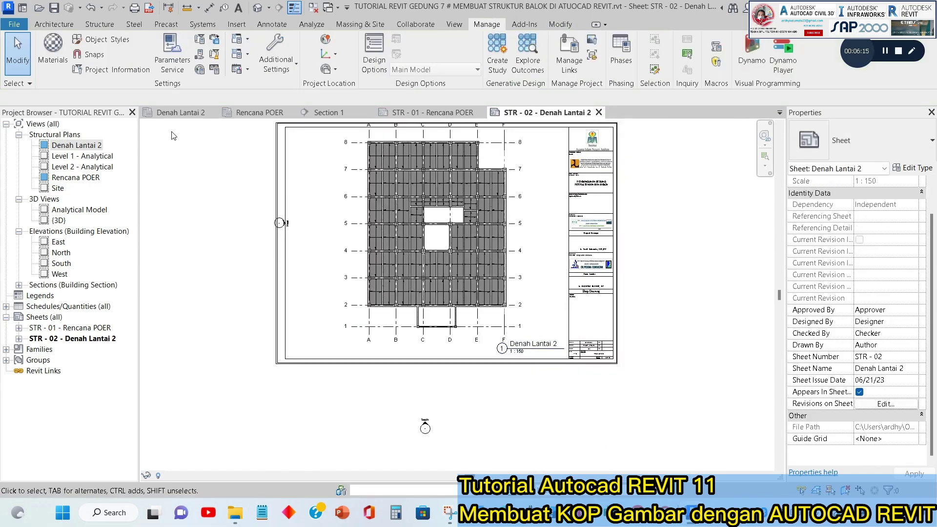
- Hide the west and south elevation markers as elements in the Denah Lantai 2 plan
left_click(164, 112)
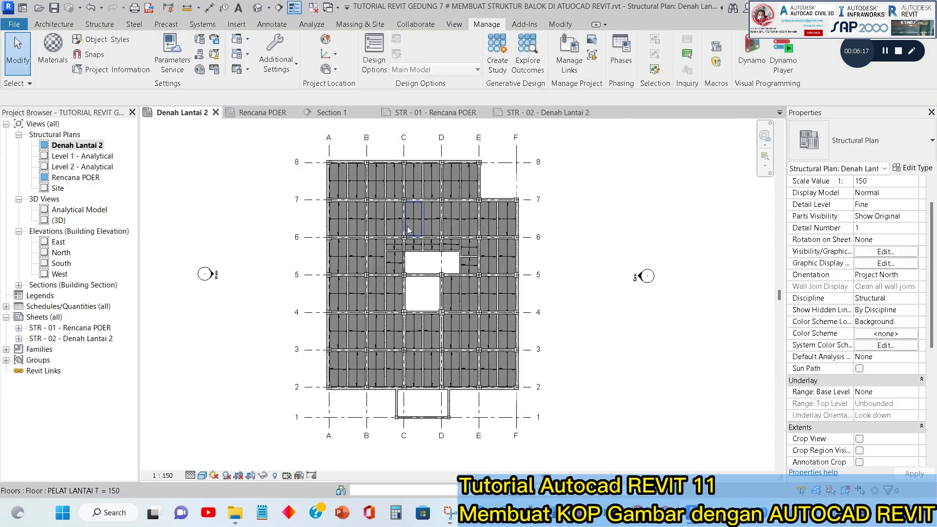
scroll(404, 232, "down", 3)
left_click_drag(298, 210, 340, 277)
right_click(320, 253)
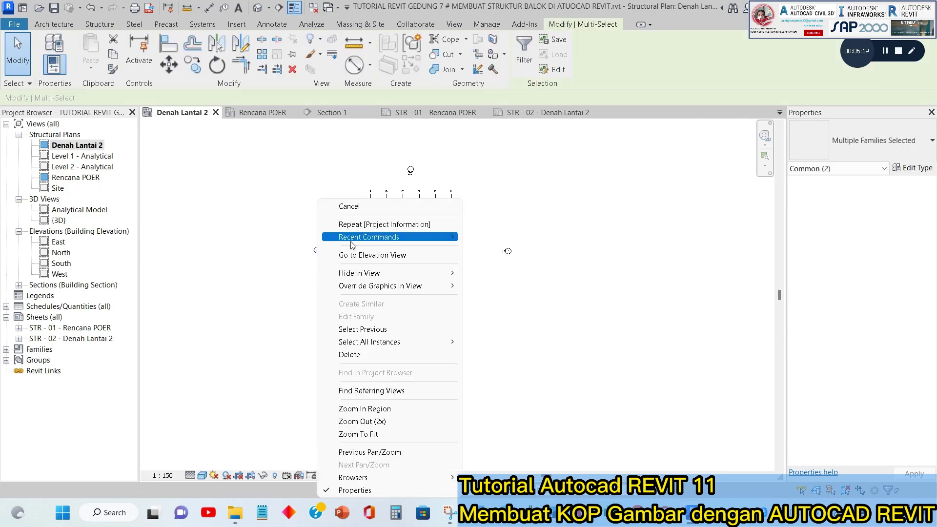
mouse_move(390, 271)
left_click(514, 279)
left_click(403, 371)
right_click(404, 371)
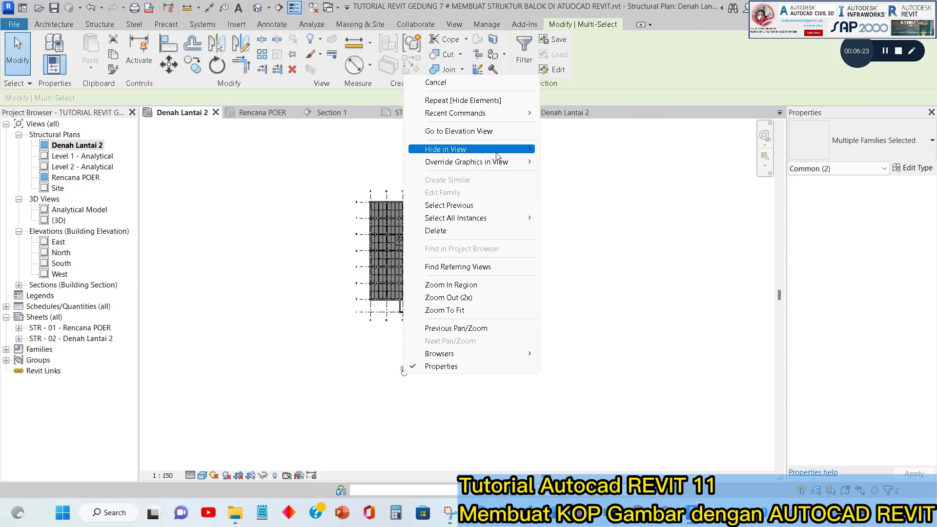
left_click(549, 152)
- Hide the east and north elevation markers as elements in the Denah Lantai 2 plan
left_click_drag(503, 185, 502, 184)
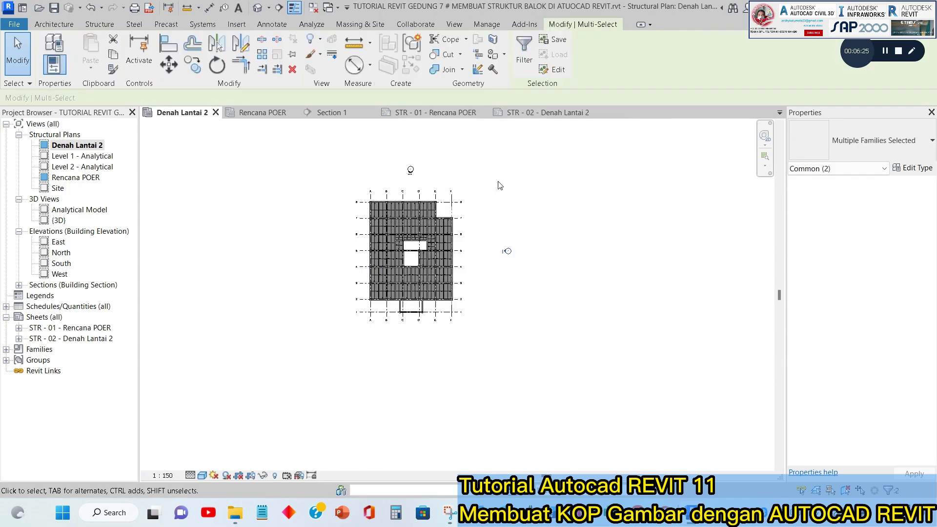
right_click(502, 184)
left_click(669, 250)
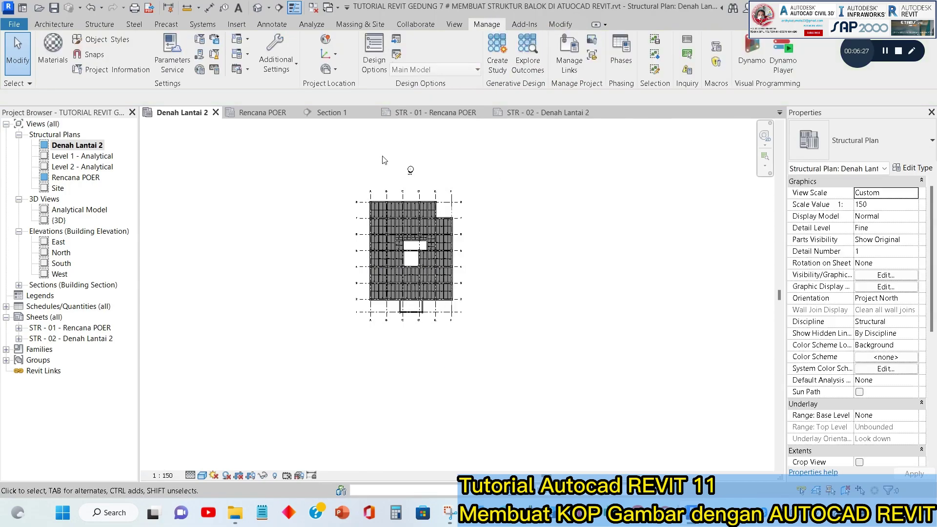
left_click_drag(398, 182, 403, 173)
right_click(404, 172)
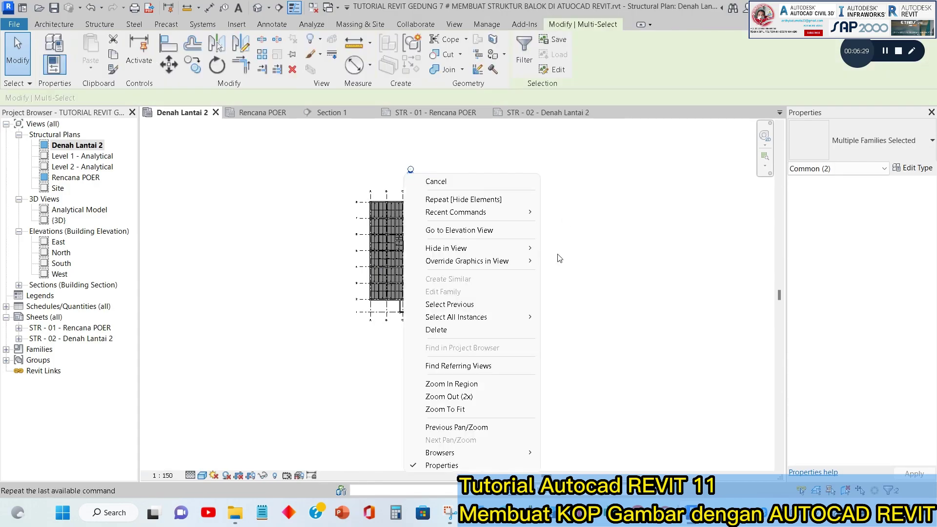
mouse_move(494, 252)
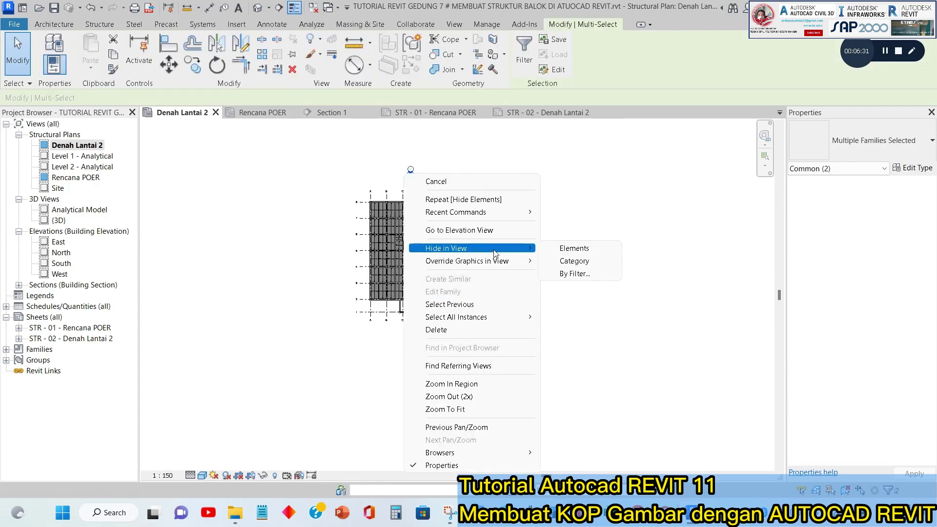
left_click(556, 249)
- Nudge the viewport on sheet STR - 02 left and down until the plan and its grid bubbles fit inside the frame
left_click(537, 112)
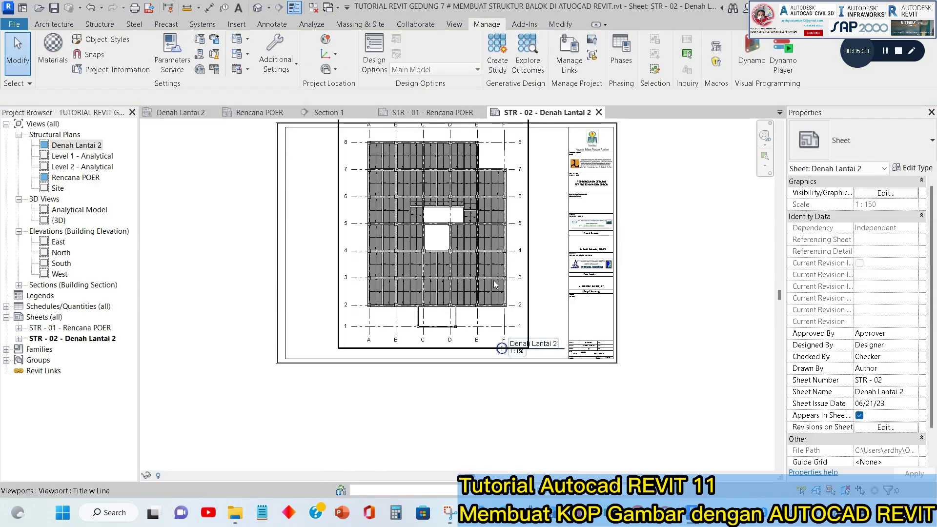
left_click(515, 384)
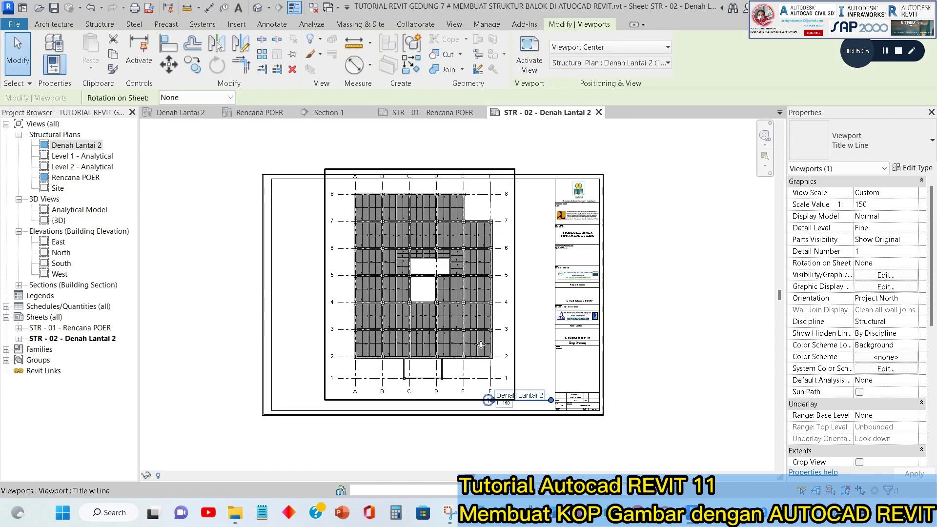
key("Left")
key("Left")
key("Left")
key("Left")
key("Left")
key("Left")
key("Left")
key("Left")
key("Left")
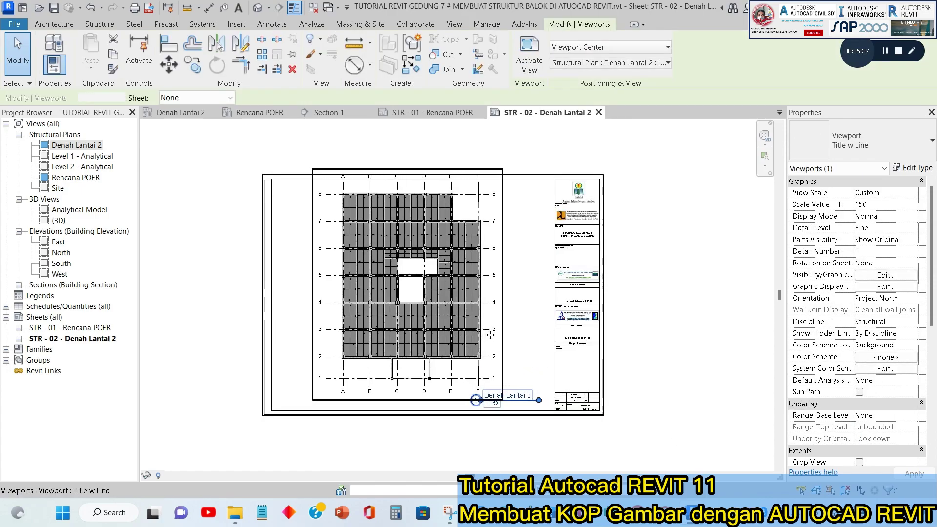
key("Down")
key("Down")
key("Down")
key("Down")
key("Down")
key("Left")
key("Left")
key("Left")
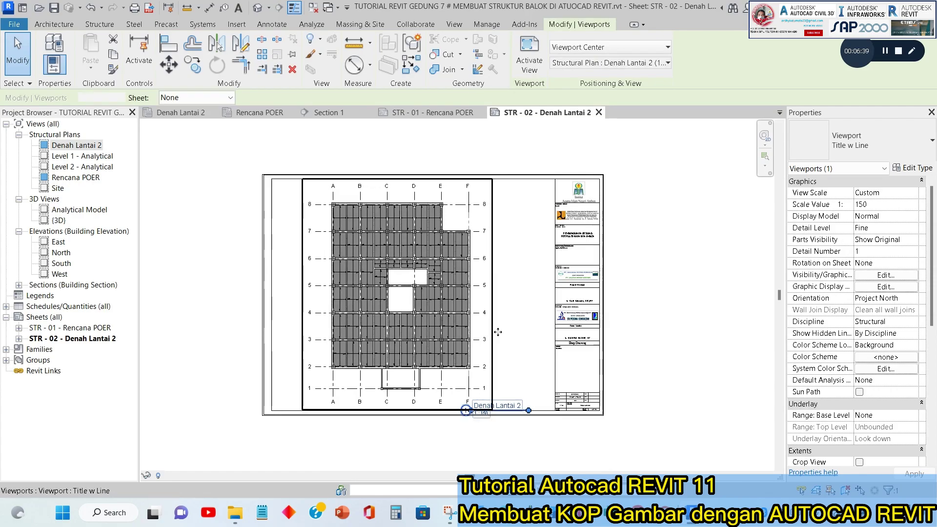
- Move the view title up and right, clear of the frame's lower edge, and check the title block's scale, drawing name and sheet number
left_click(720, 317)
scroll(520, 408, "up", 2)
left_click_drag(501, 400, 523, 389)
left_click(719, 400)
scroll(627, 401, "up", 4)
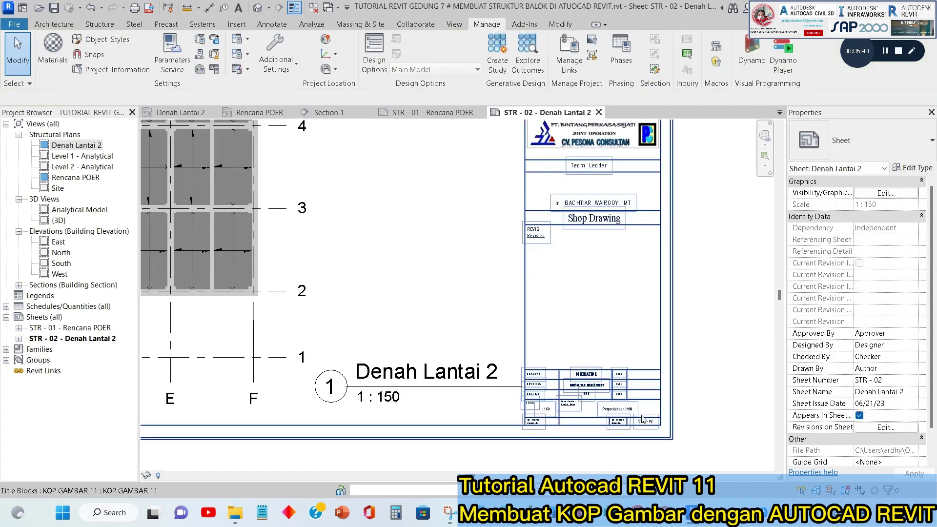
scroll(693, 430, "up", 3)
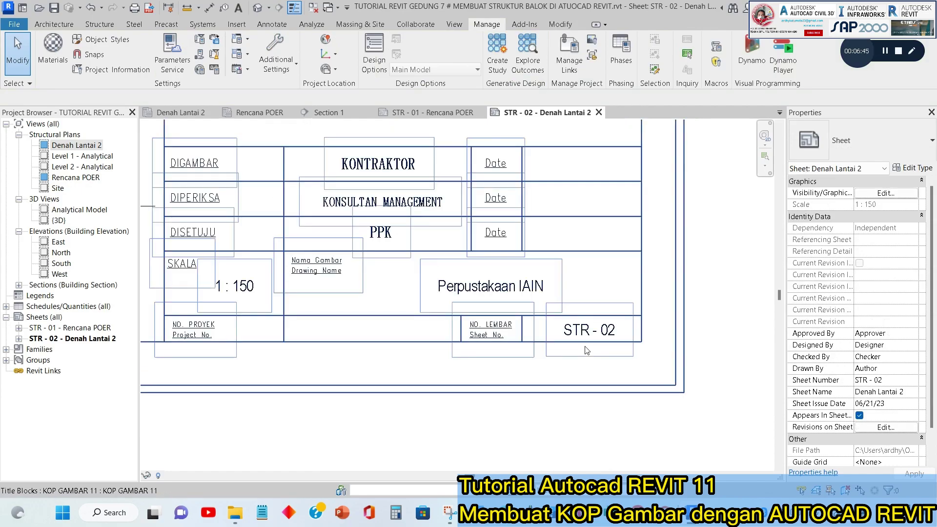
- Close the Section 1 and Rencana POER views, keeping the Denah Lantai 2 plan and both sheets open
scroll(640, 348, "down", 3)
scroll(448, 311, "up", 3)
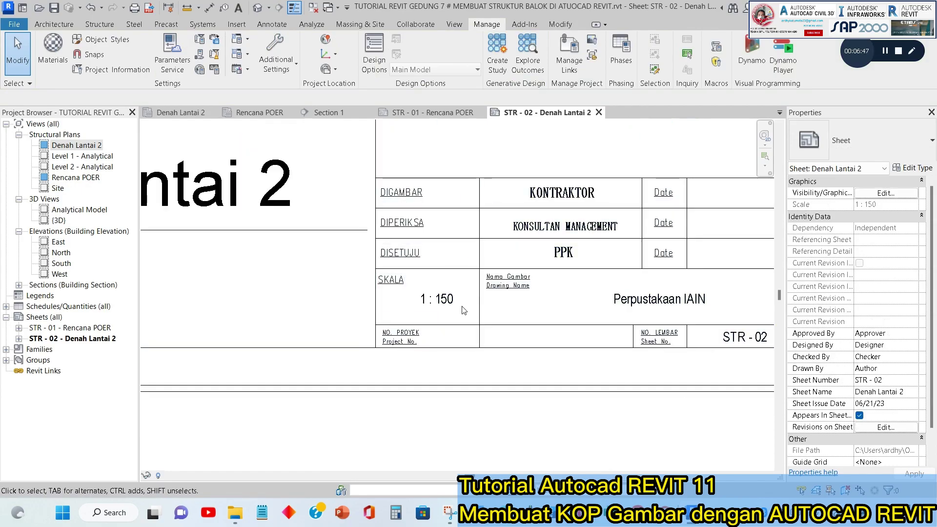
scroll(523, 305, "down", 3)
scroll(330, 333, "down", 5)
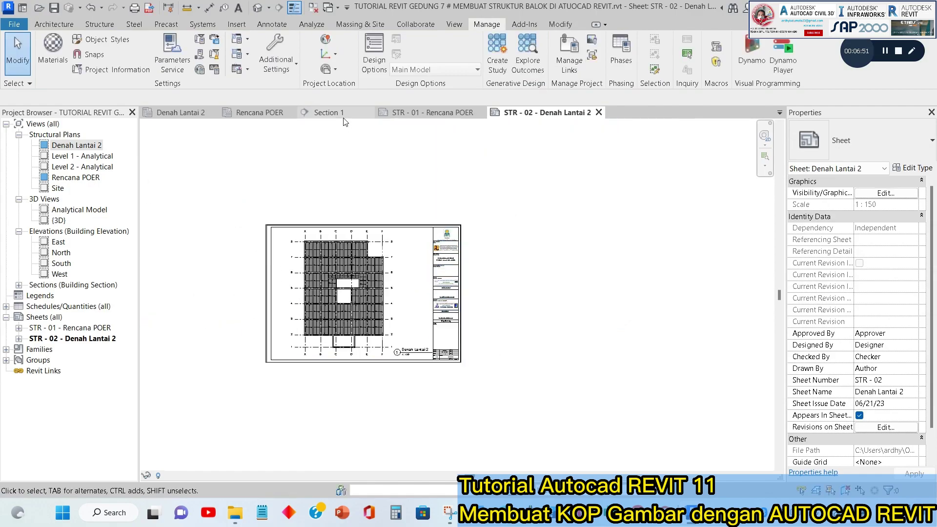
left_click(357, 117)
left_click(368, 113)
left_click(291, 113)
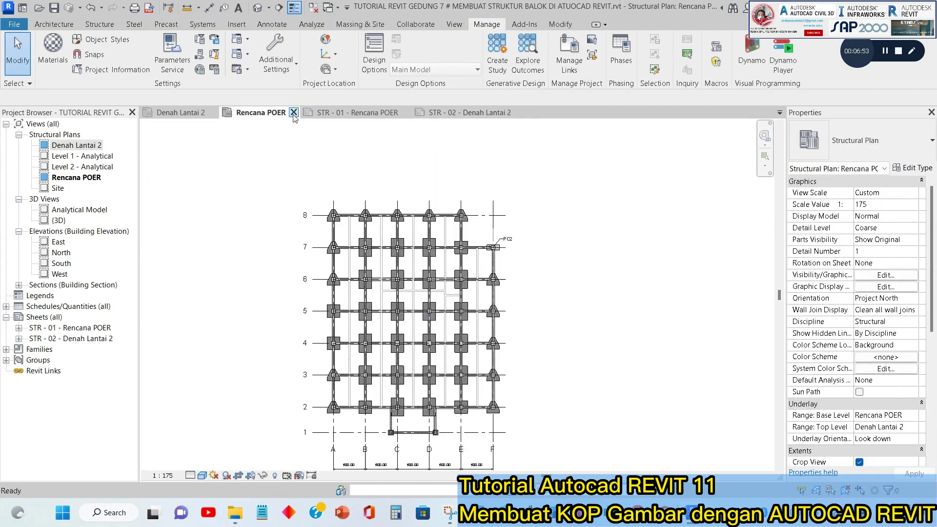
scroll(555, 203, "up", 2)
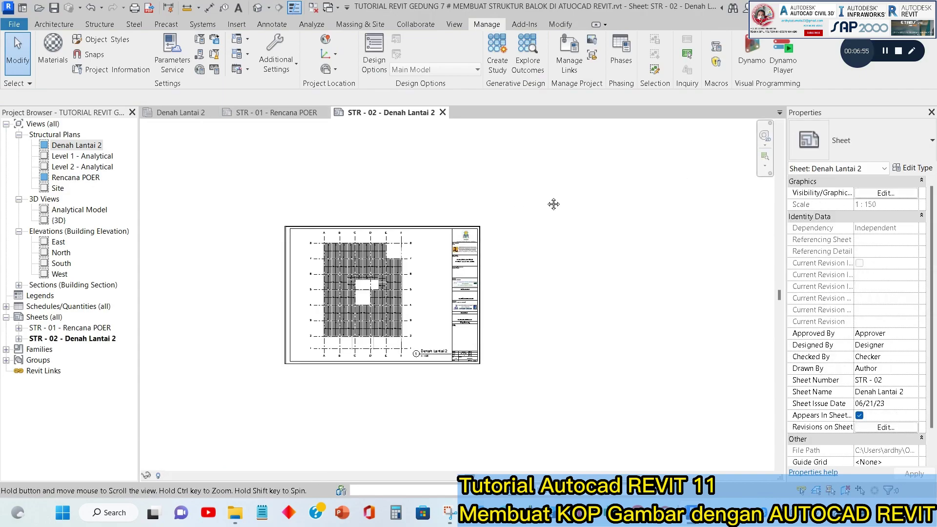
- Tile the open Denah Lantai 2 plan and the STR - 01 and STR - 02 sheets in the drawing area
left_click(457, 25)
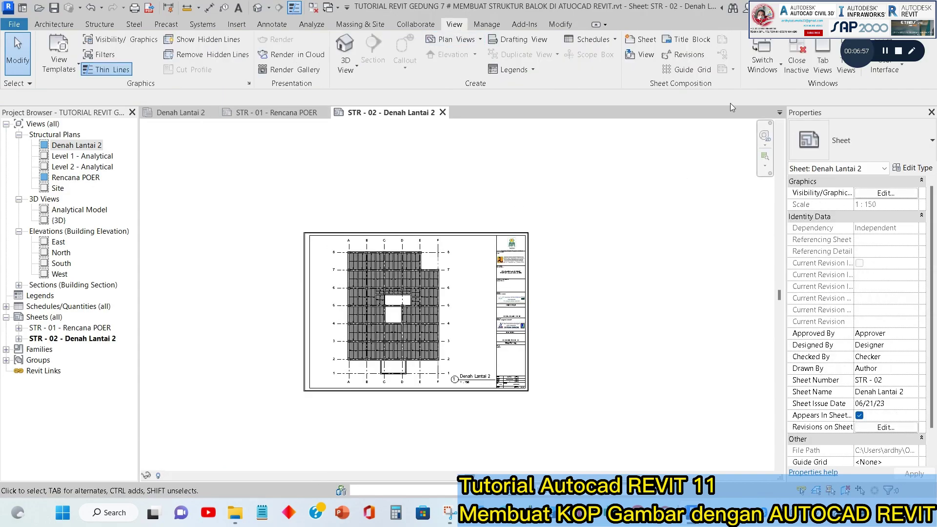
left_click_drag(847, 63, 853, 132)
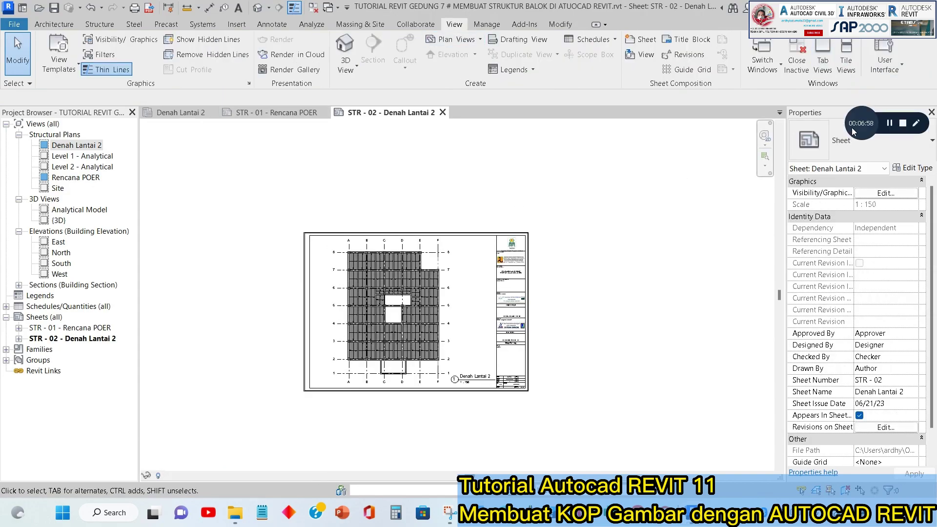
left_click(847, 65)
- Examine the tiled Denah Lantai 2 plan and sheets STR - 01 and STR - 02, including their layouts and title blocks
middle_click_drag(349, 181, 224, 120)
left_click(357, 371)
middle_click_drag(357, 371, 188, 324)
left_click(524, 275)
scroll(623, 272, "down", 4)
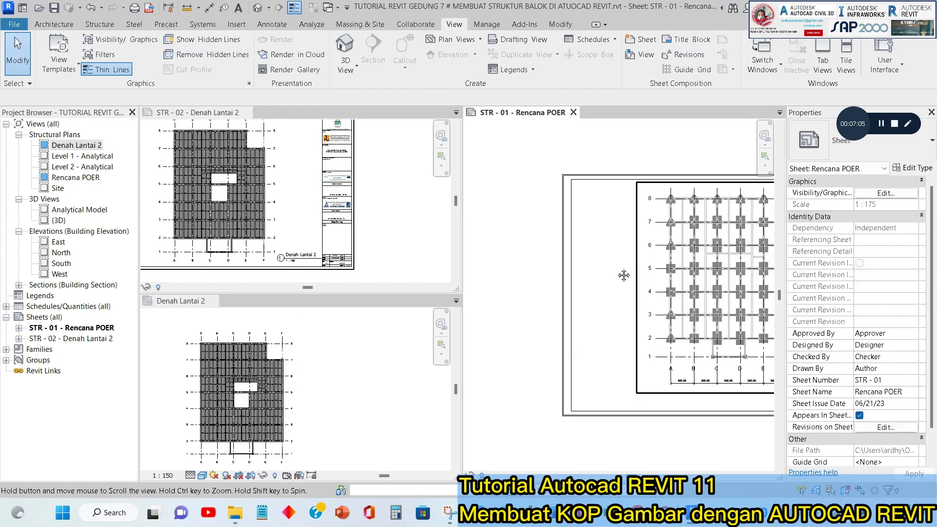
scroll(636, 211, "up", 2)
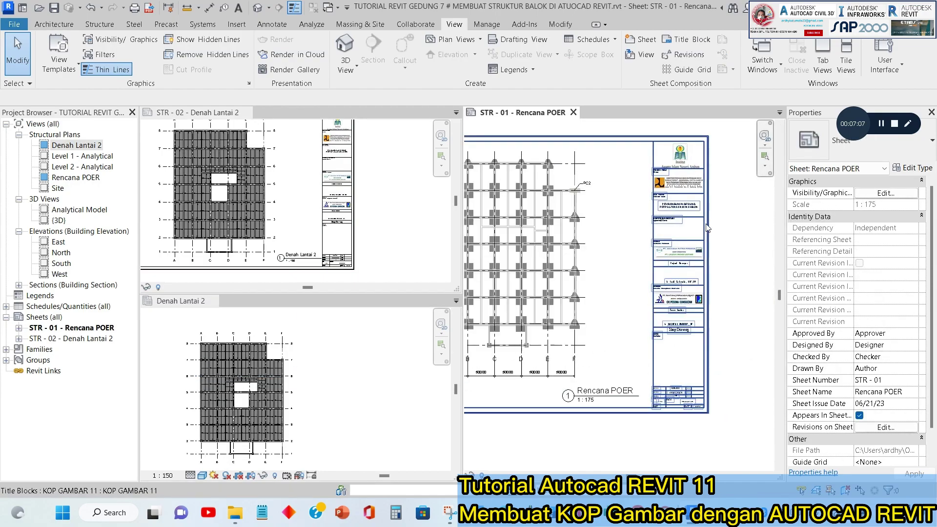
scroll(639, 214, "up", 2)
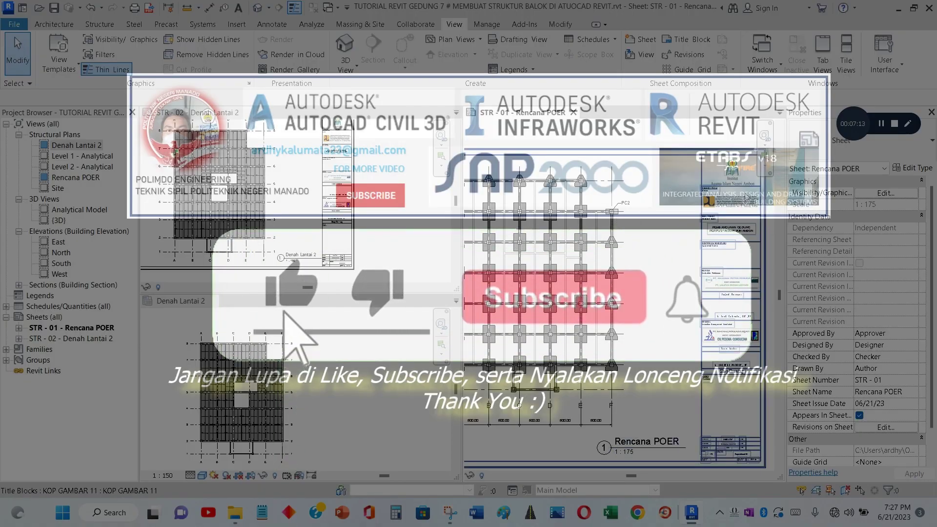
left_click_drag(855, 132, 833, 102)
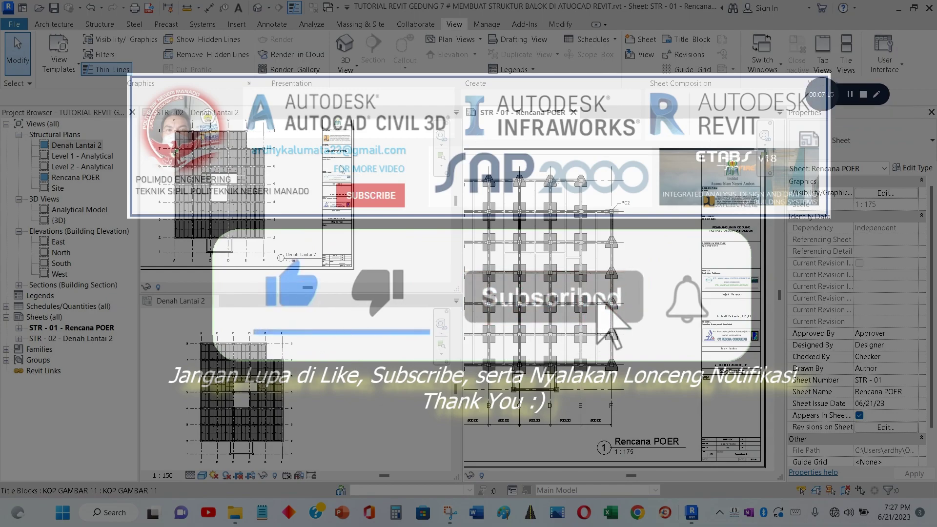
middle_click_drag(394, 197, 414, 205)
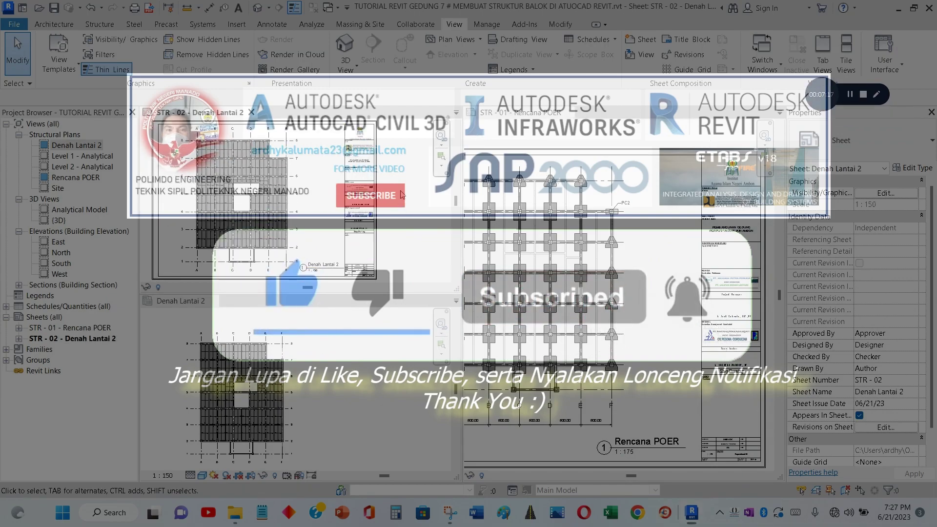